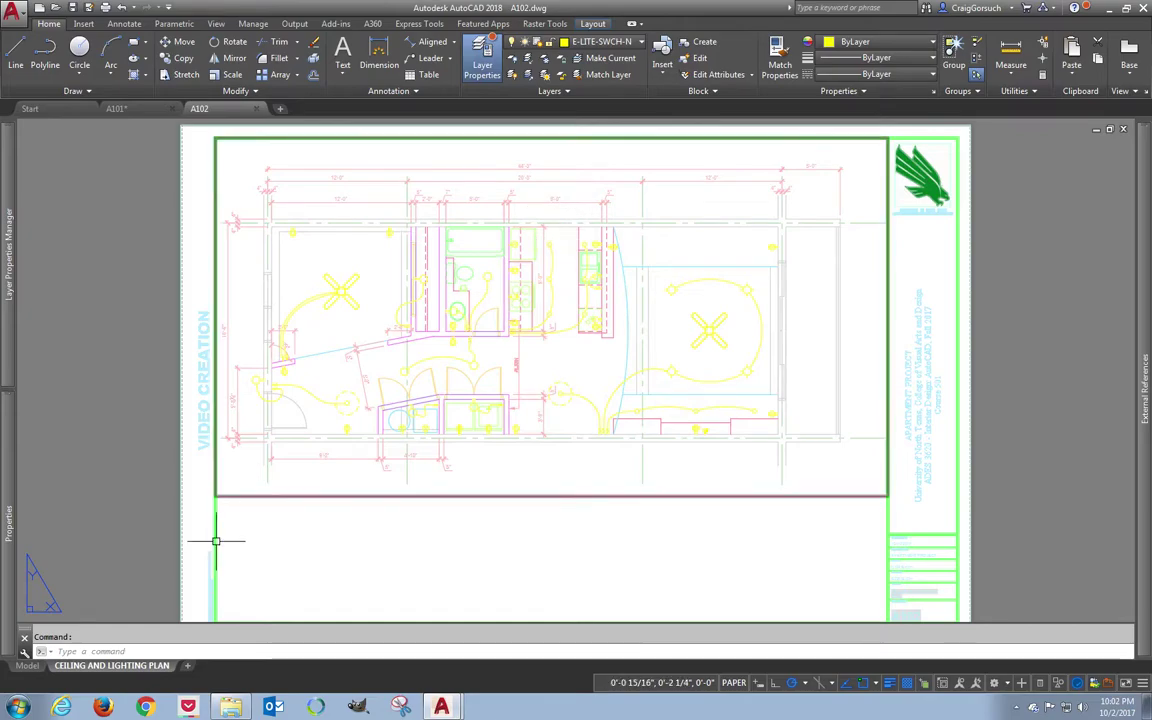
- Switch to model space and freeze the floor plan's dimension layer A101|G-ANNO-DIMS
click(27, 666)
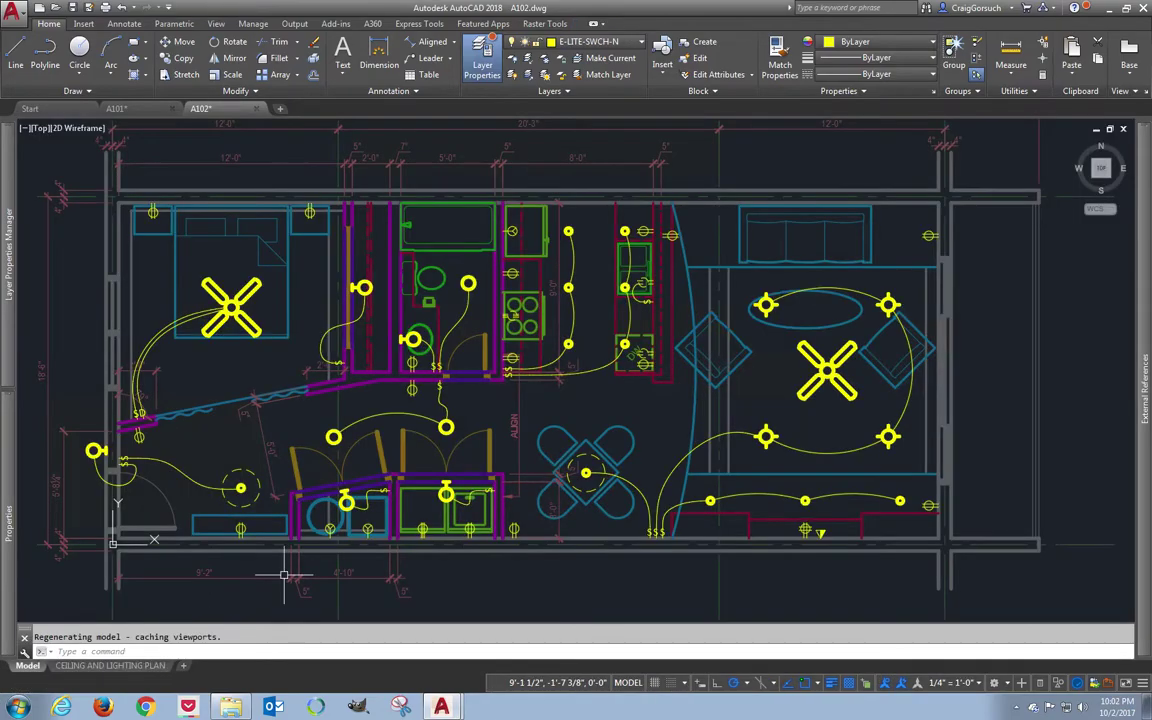
middle_drag(421, 213, 513, 268)
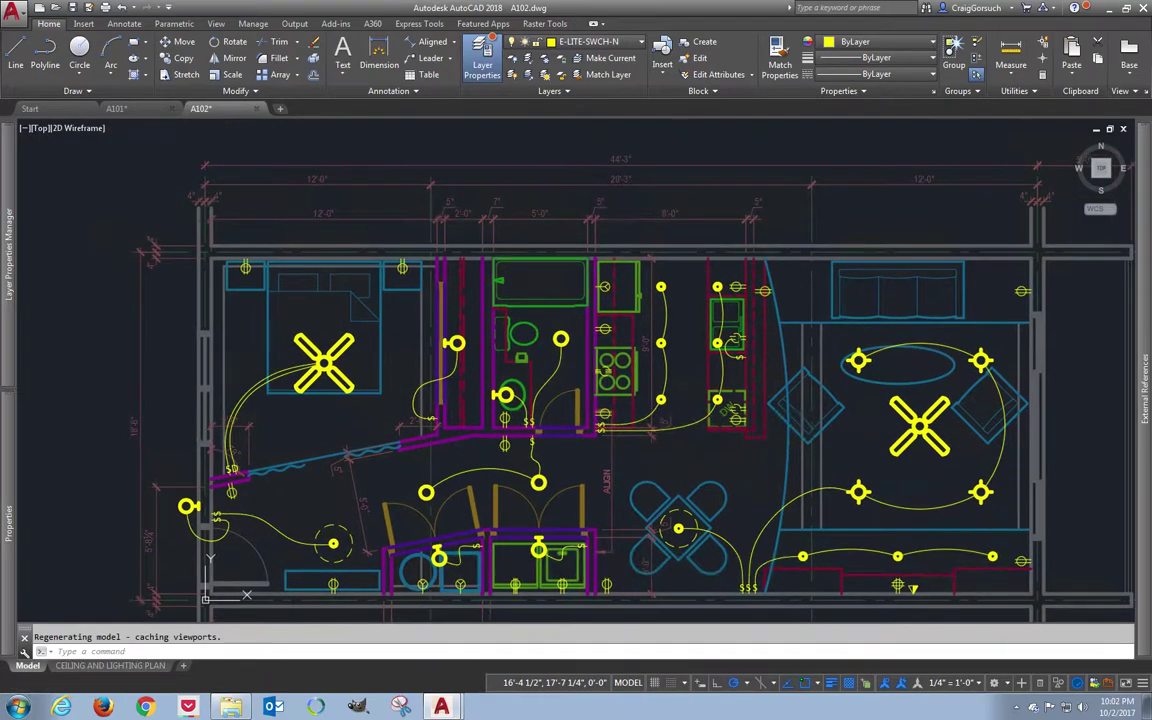
click(545, 60)
click(545, 165)
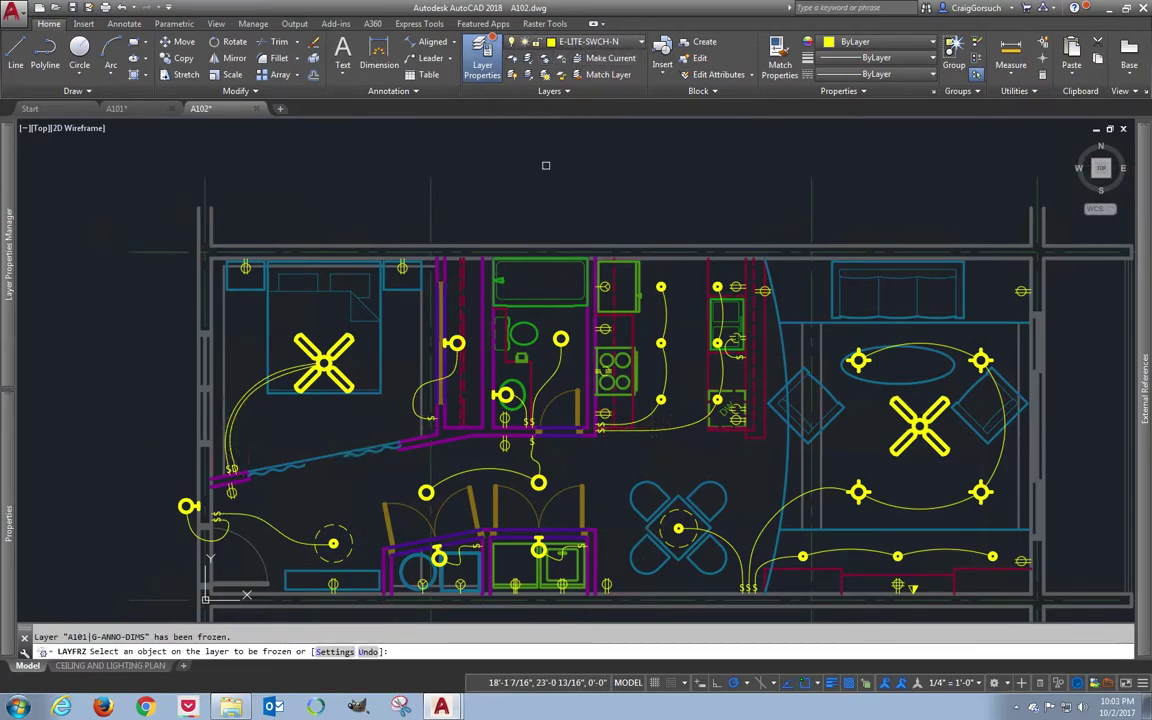
key(Return)
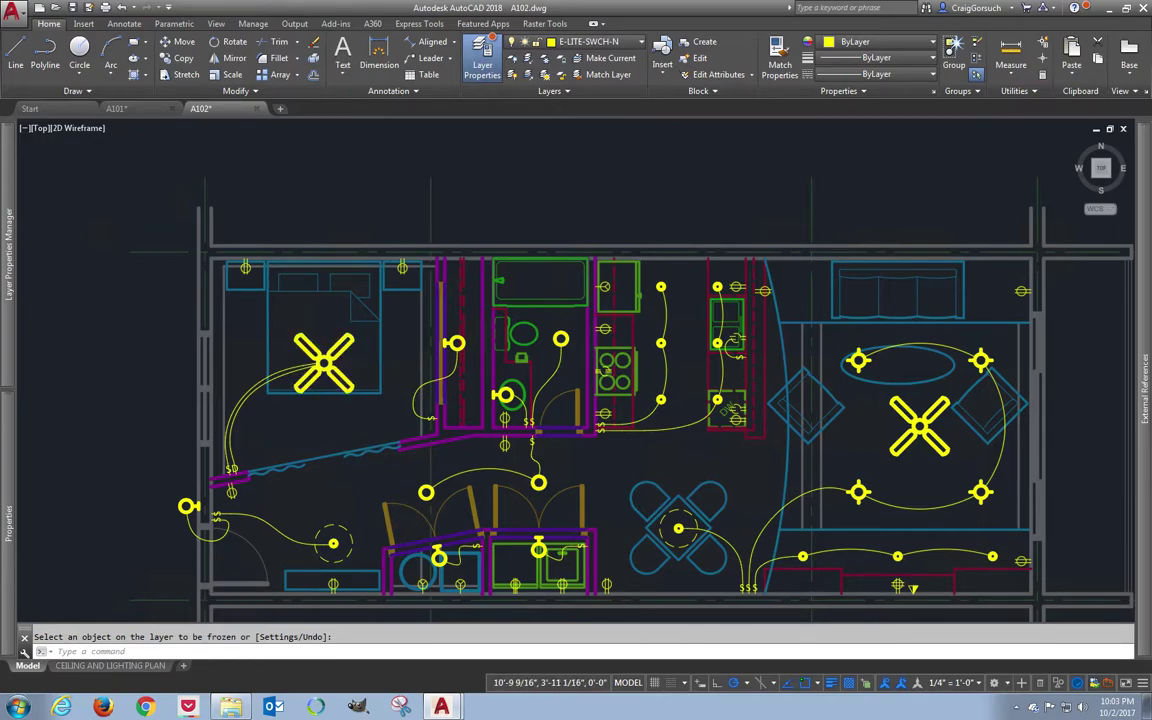
- Draw a line from the centre of the hallway ceiling light outside the angled closet to the midpoint of that closet's door opening
scroll(399, 517, up, 2)
middle_drag(419, 545, 474, 459)
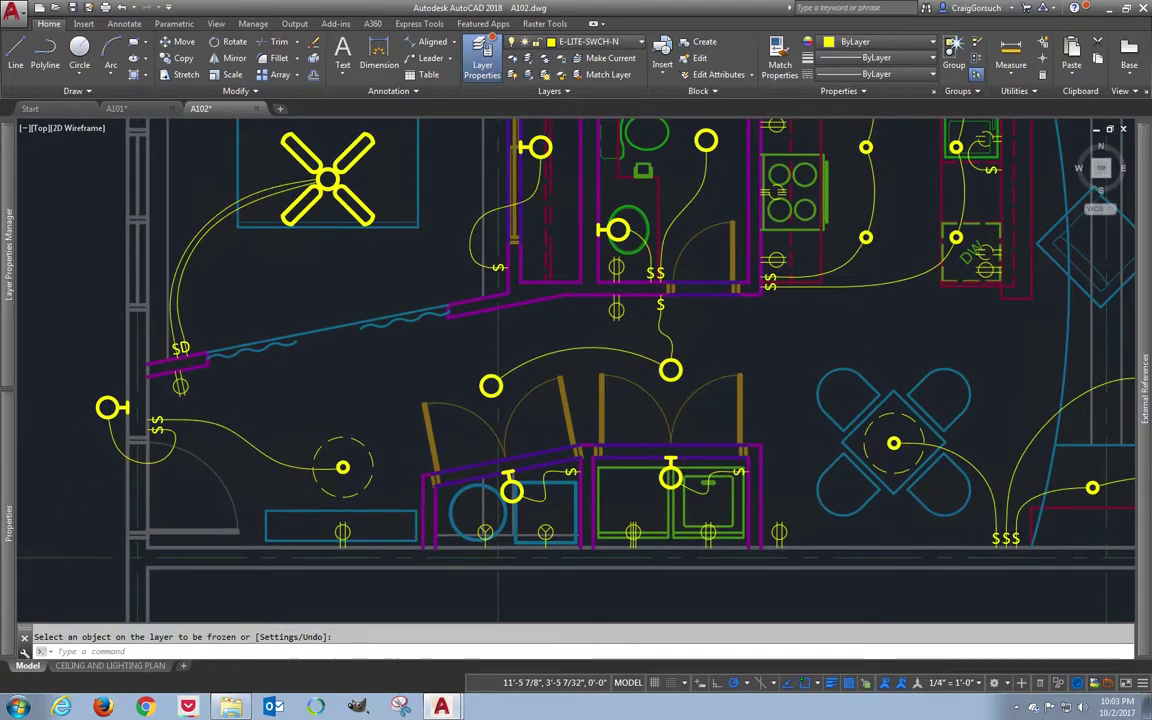
scroll(480, 456, up, 2)
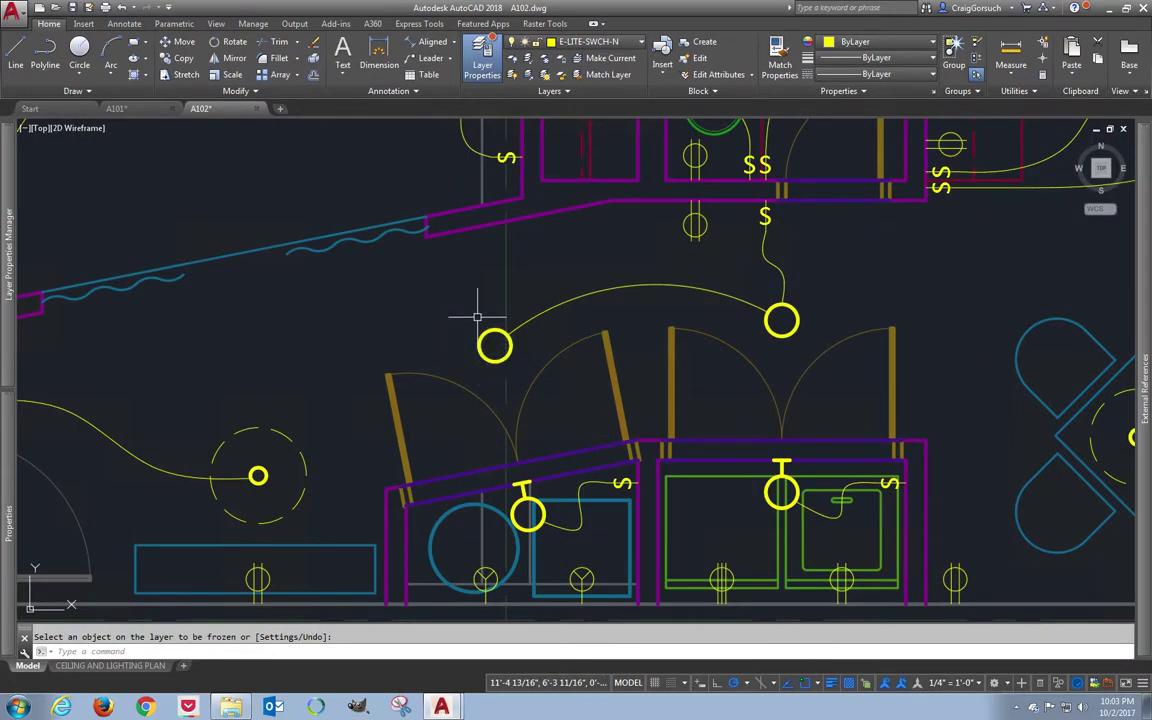
key(Return)
click(494, 345)
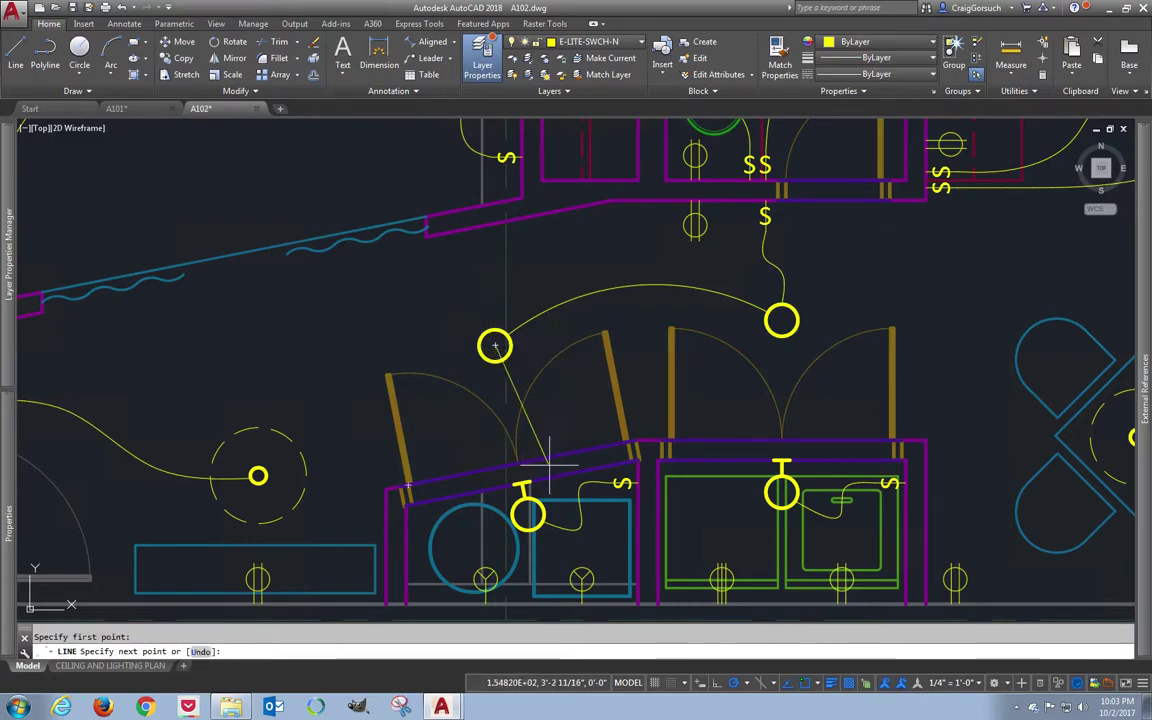
click(518, 463)
key(Return)
- Lengthen the line at both ends, extending it beyond the hallway light and past the light inside the angled closet
click(507, 388)
mouse_move(495, 345)
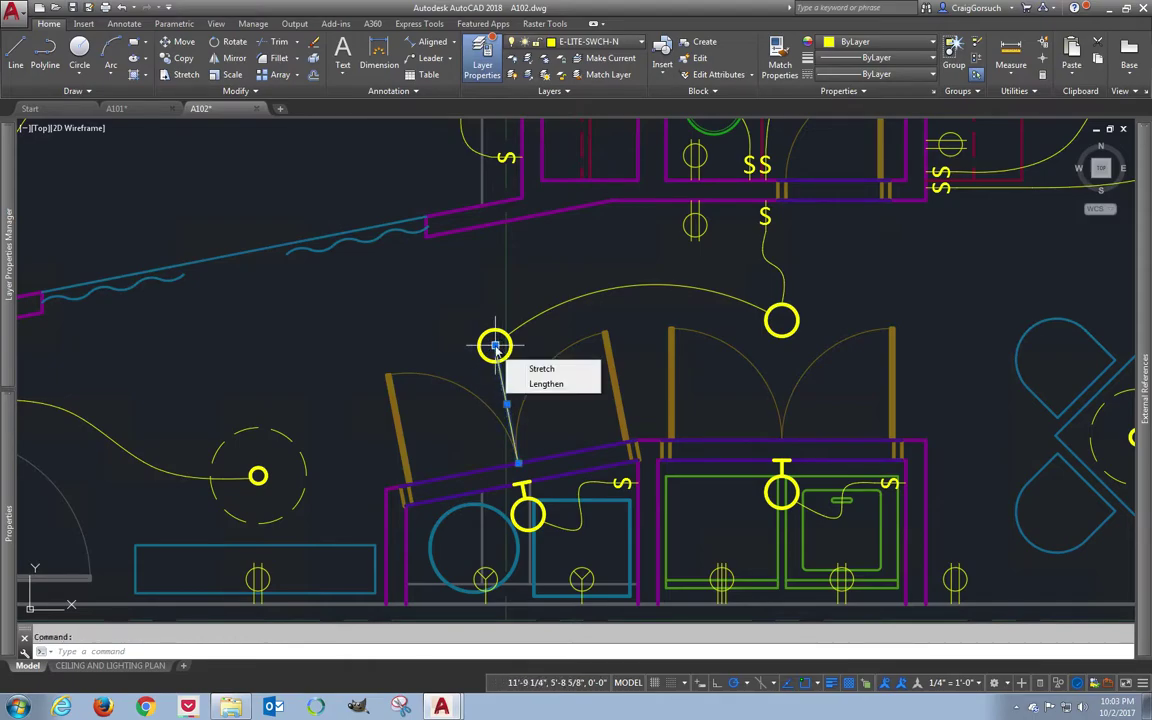
click(545, 383)
click(485, 298)
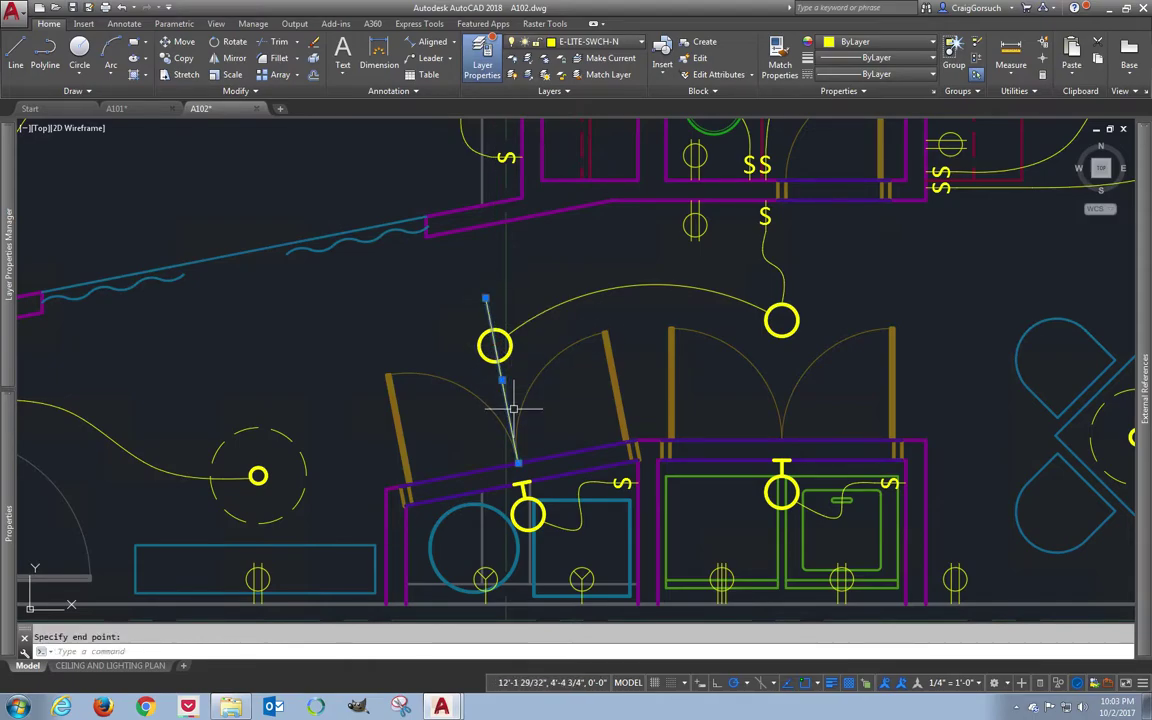
mouse_move(519, 464)
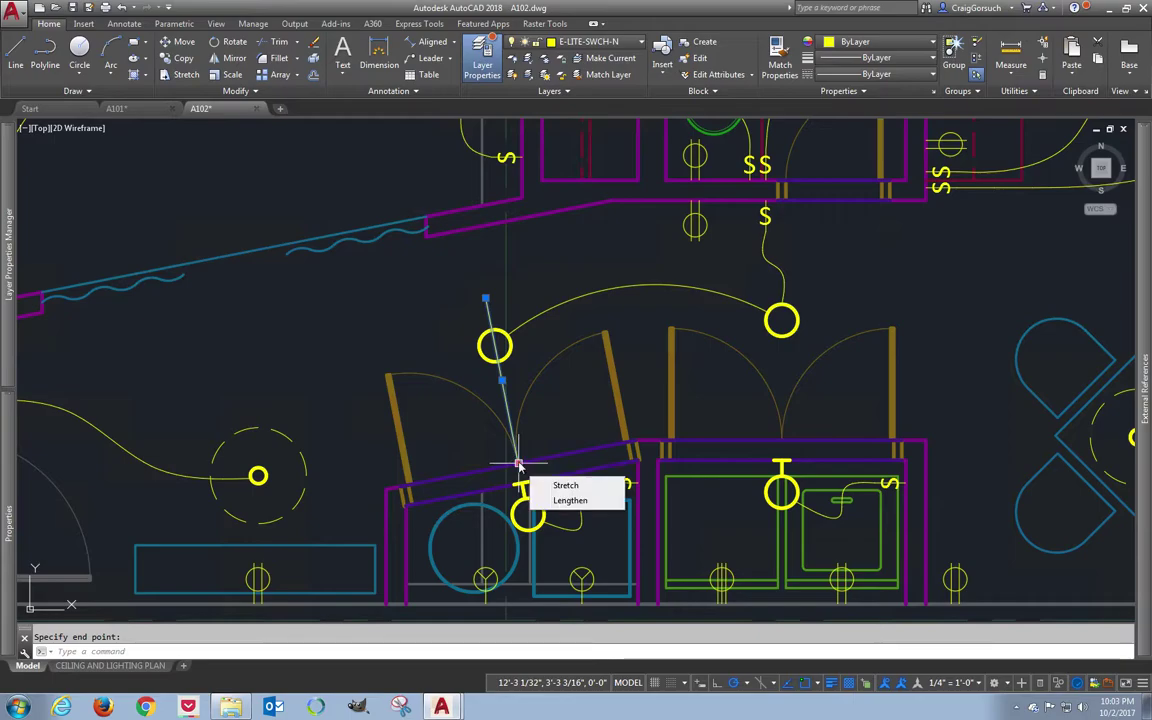
click(557, 503)
click(538, 560)
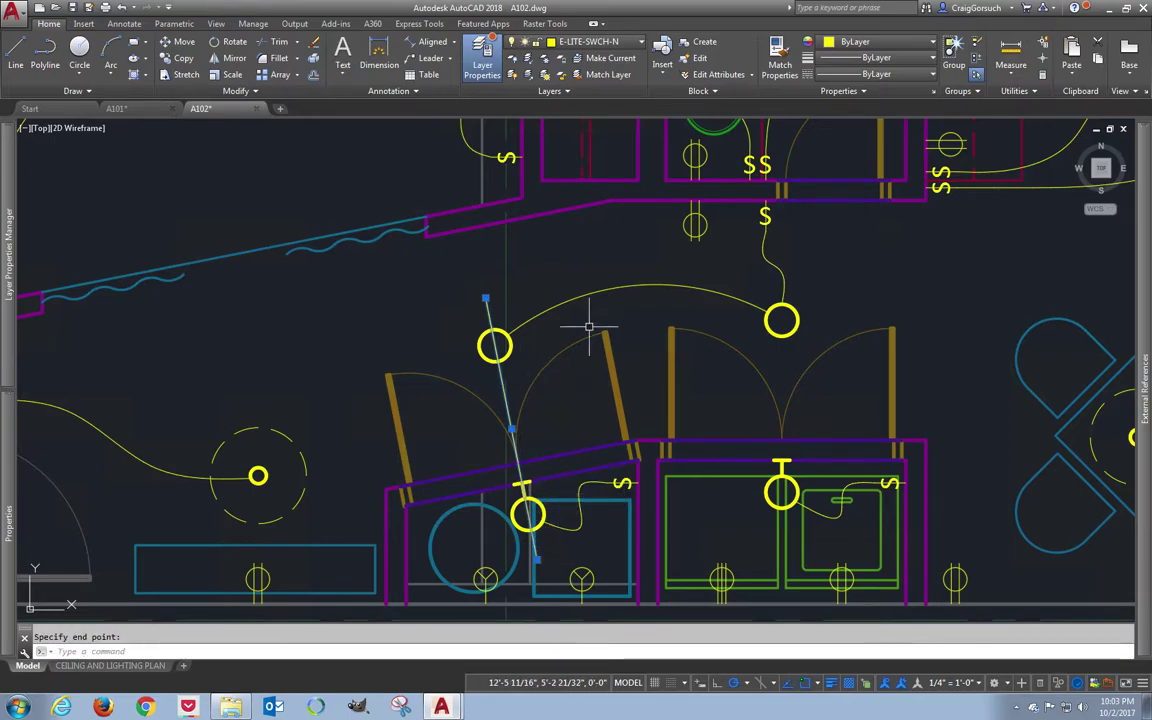
- Filter the layer list to all non-Xref layers and make G-ANNO-DIMS the current layer
click(625, 45)
click(590, 222)
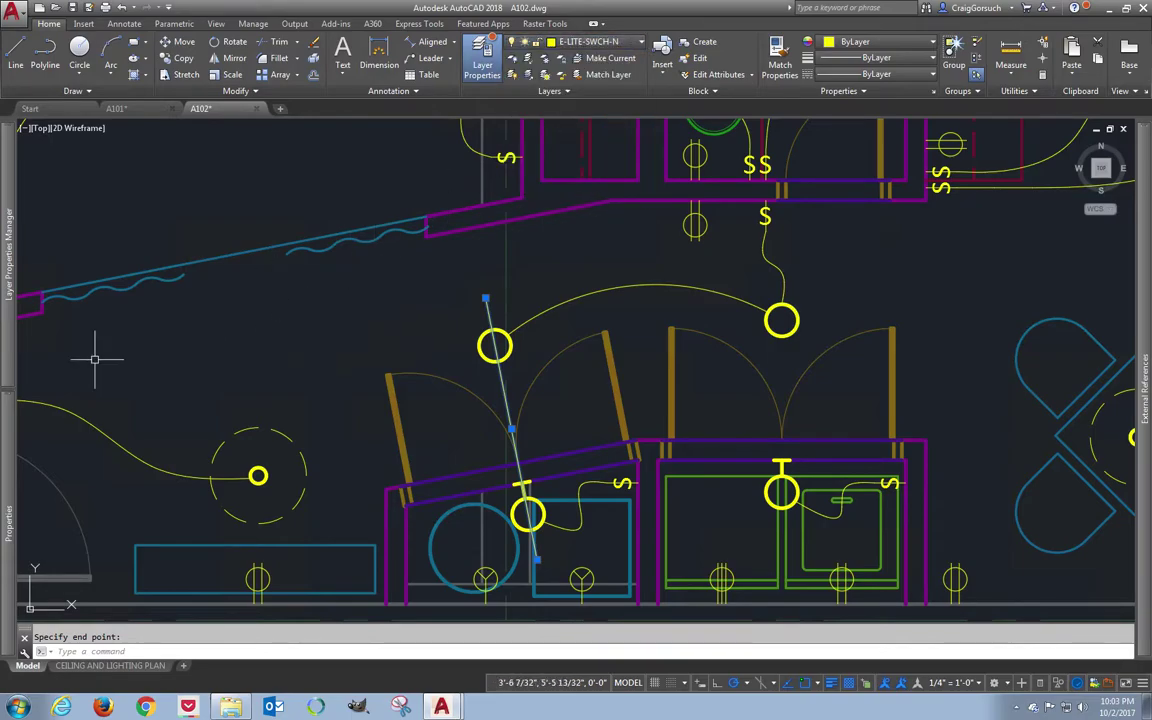
mouse_move(14, 390)
mouse_move(10, 334)
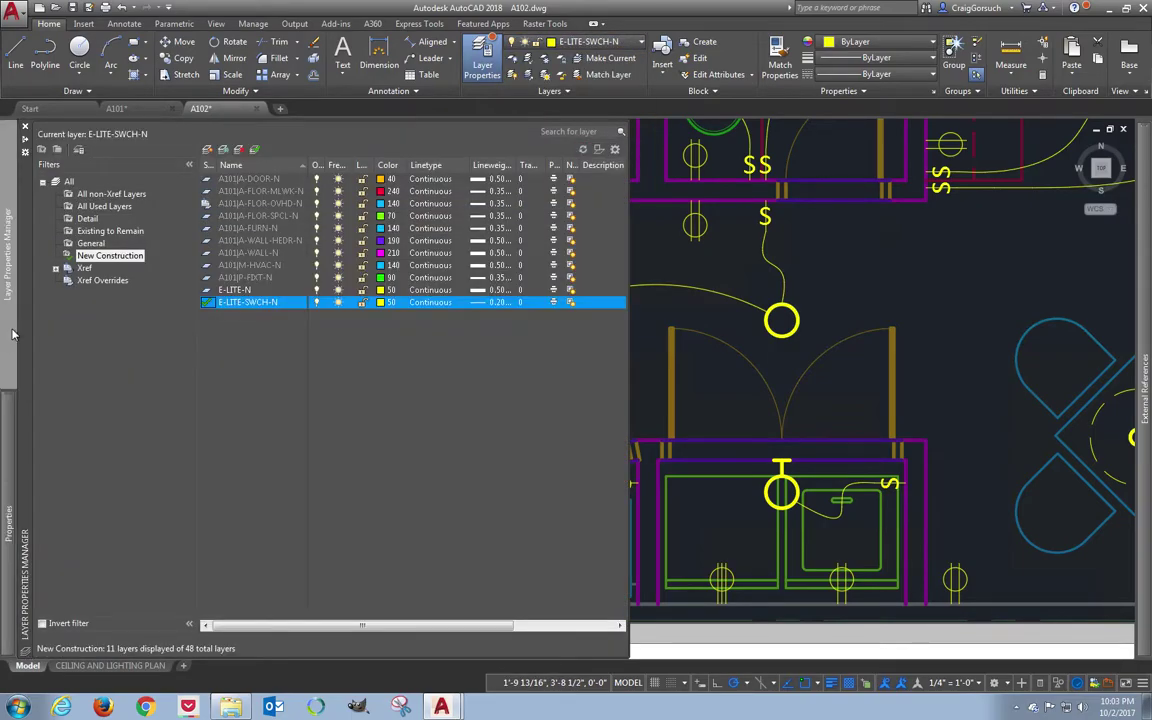
click(88, 243)
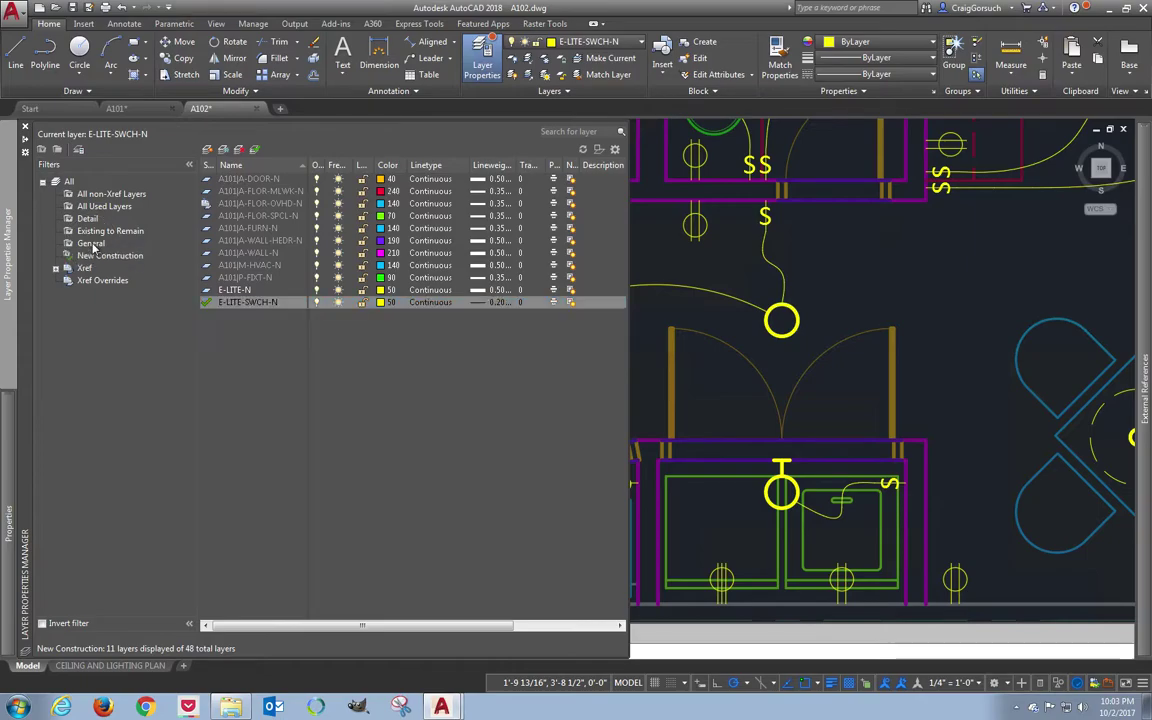
click(108, 194)
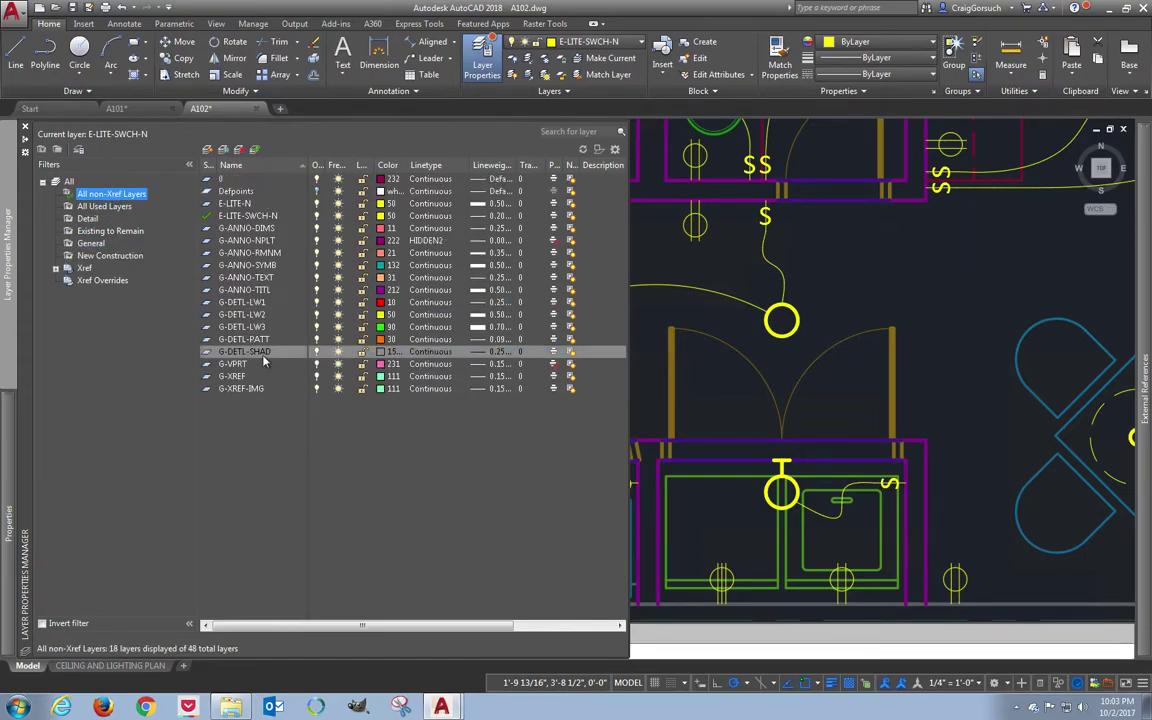
click(261, 229)
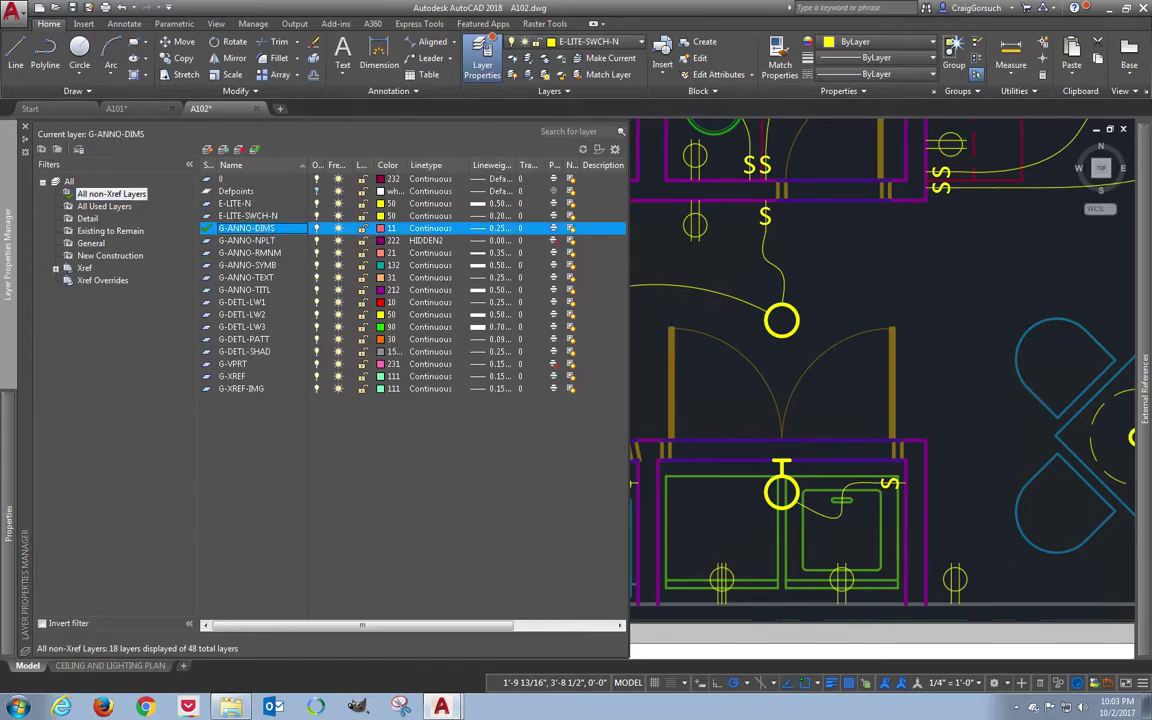
click(670, 312)
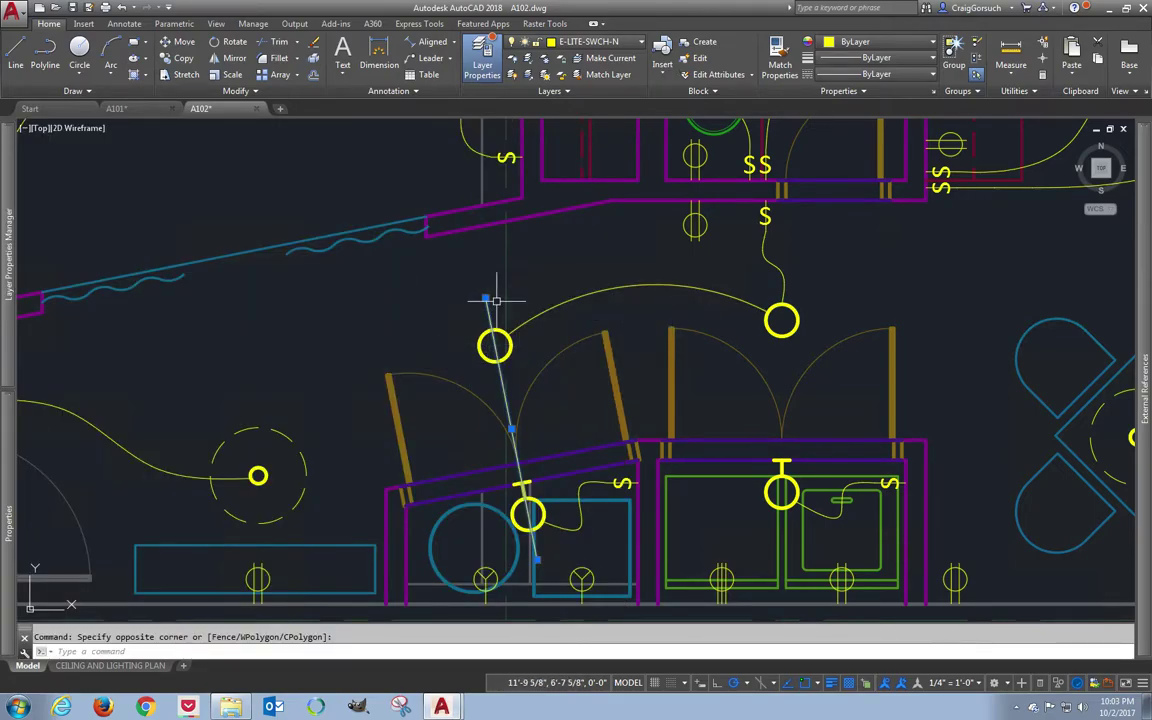
- Move the angled line to layer G-ANNO-DIMS and set its linetype to CENTER2
click(580, 44)
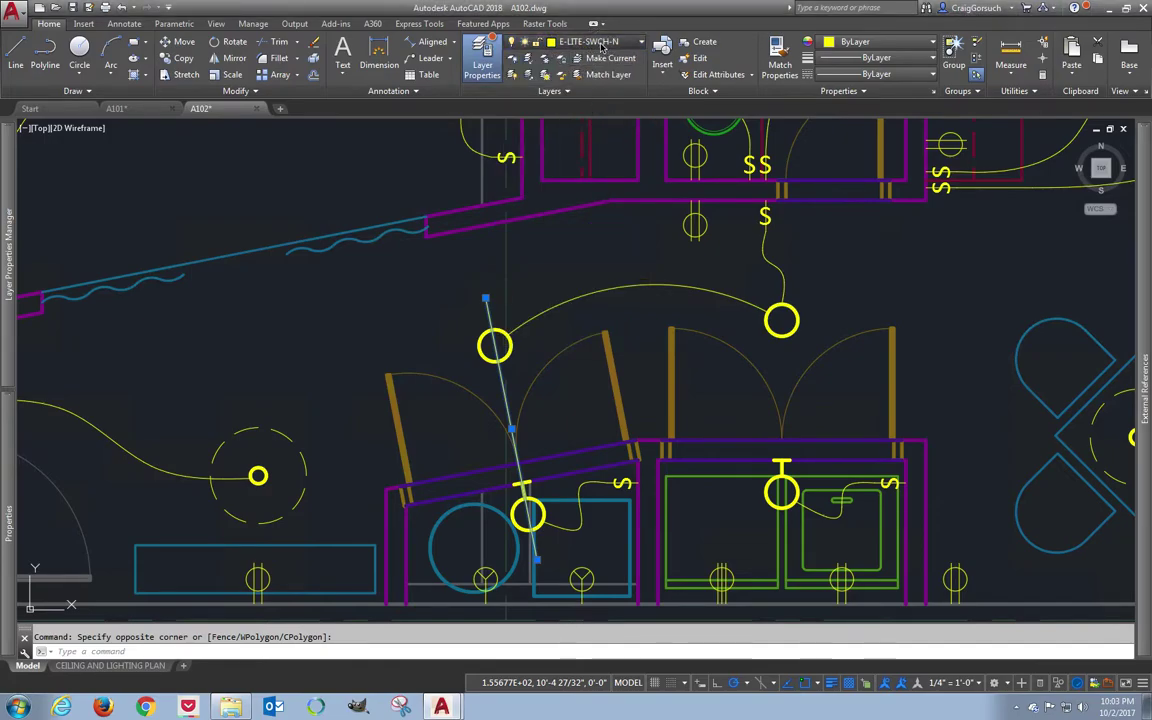
click(580, 44)
click(598, 124)
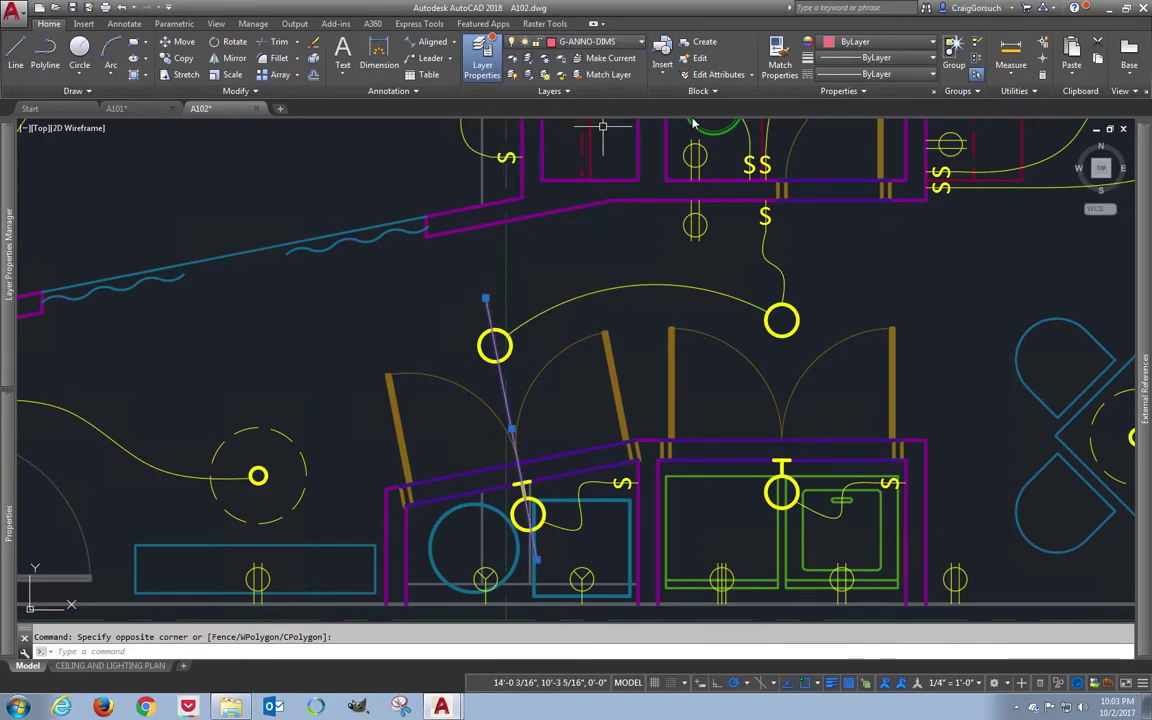
click(913, 76)
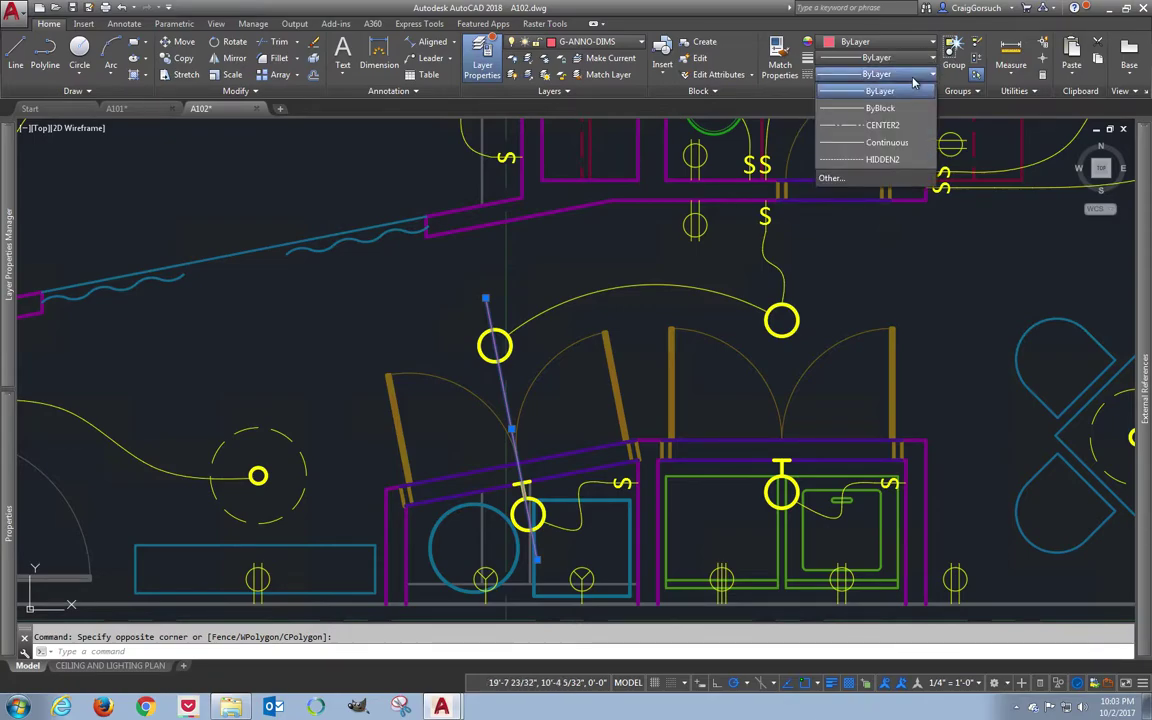
click(884, 126)
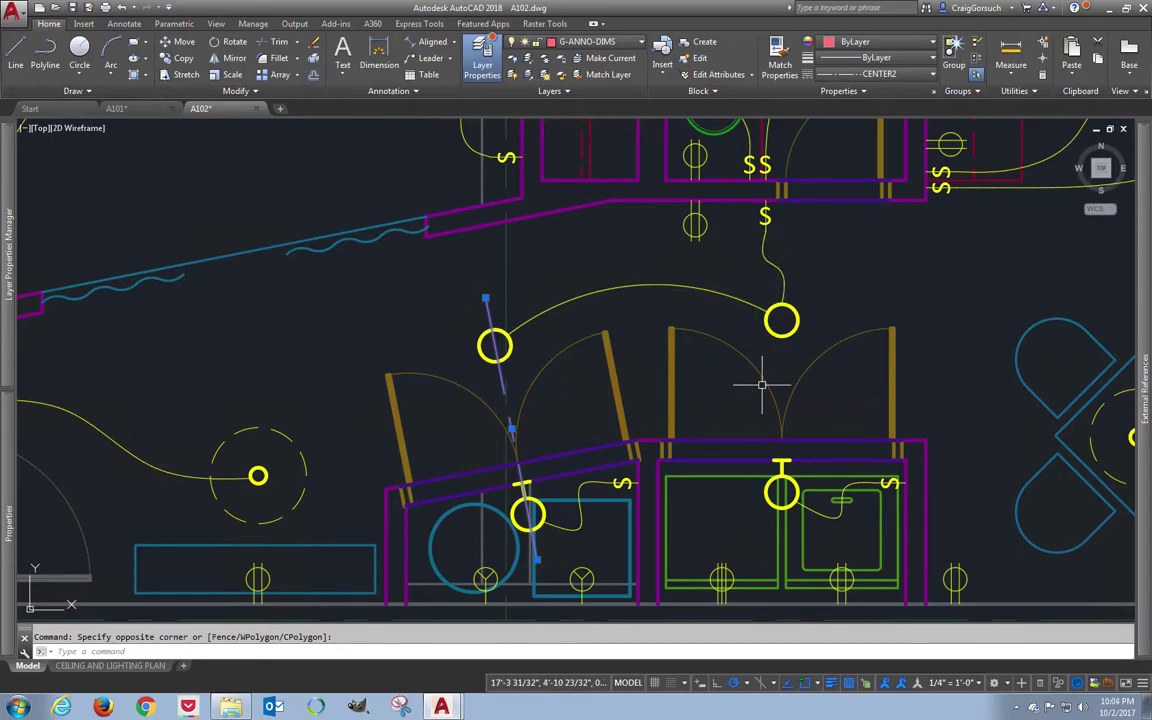
key(Escape)
- Draw a vertical line from the centre of the other hallway ceiling light down past the light in the sink closet
text(l)
key(Return)
click(782, 320)
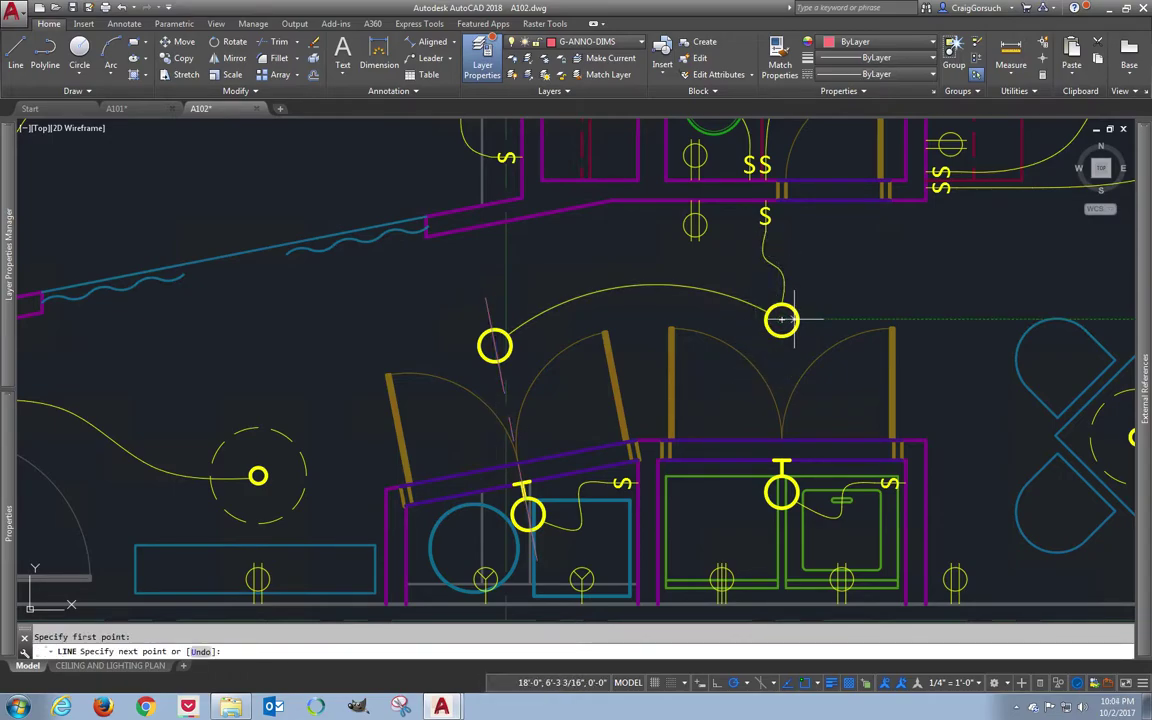
key(Escape)
key(Return)
click(782, 320)
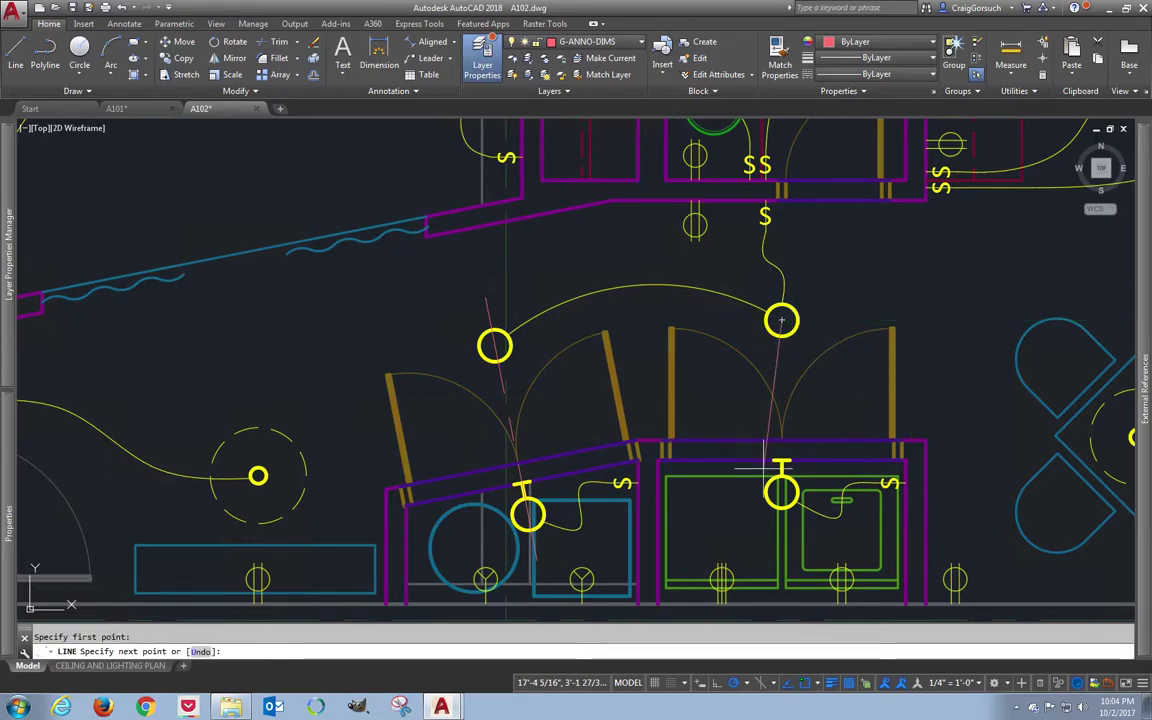
click(782, 533)
key(Return)
- Stretch the vertical line's upper end above the hallway light and set the line's linetype to CENTER2
click(784, 350)
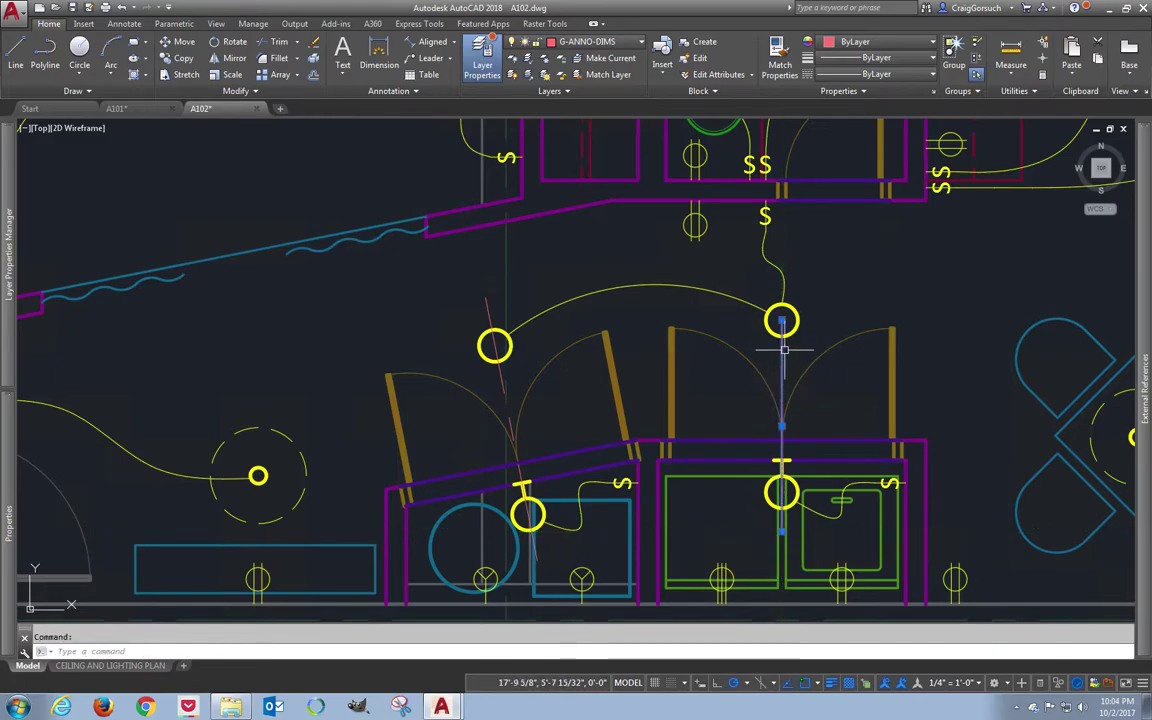
click(782, 320)
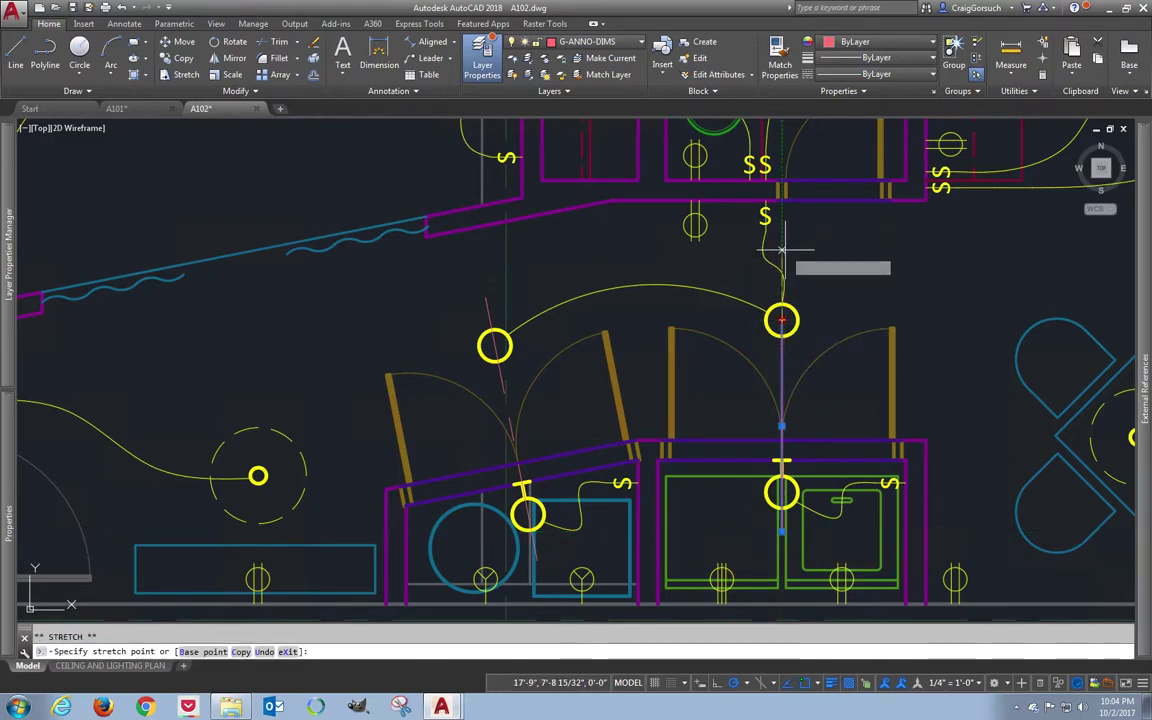
key(Escape)
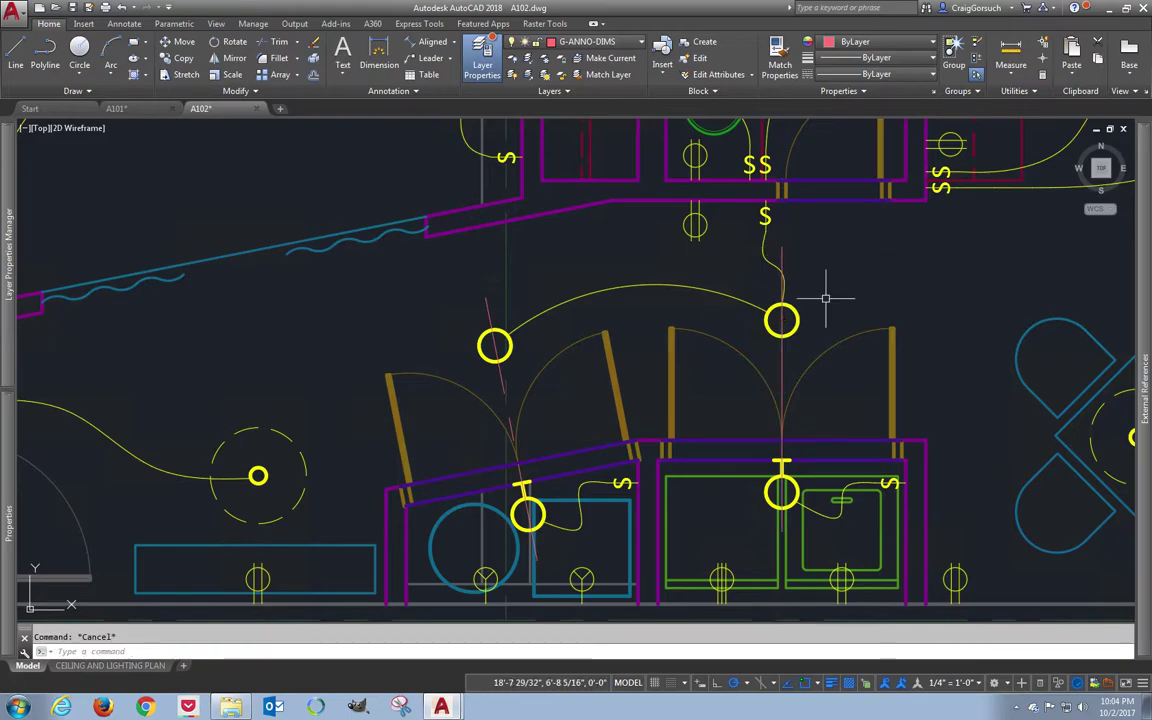
click(786, 258)
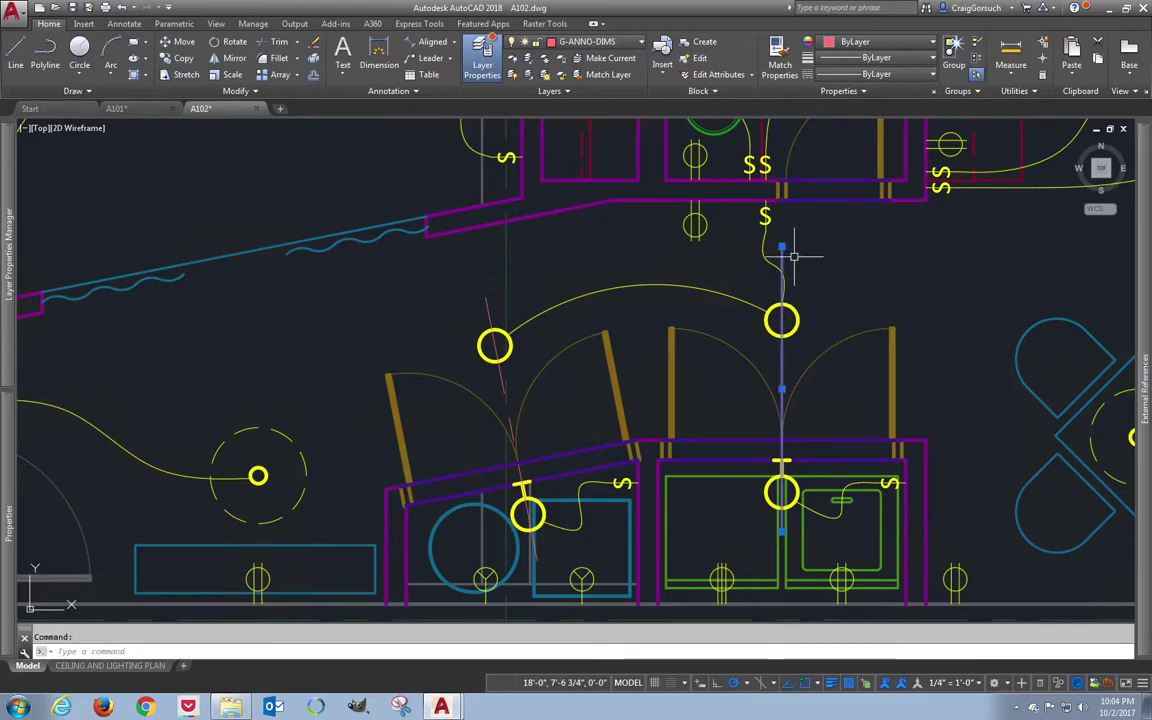
click(874, 74)
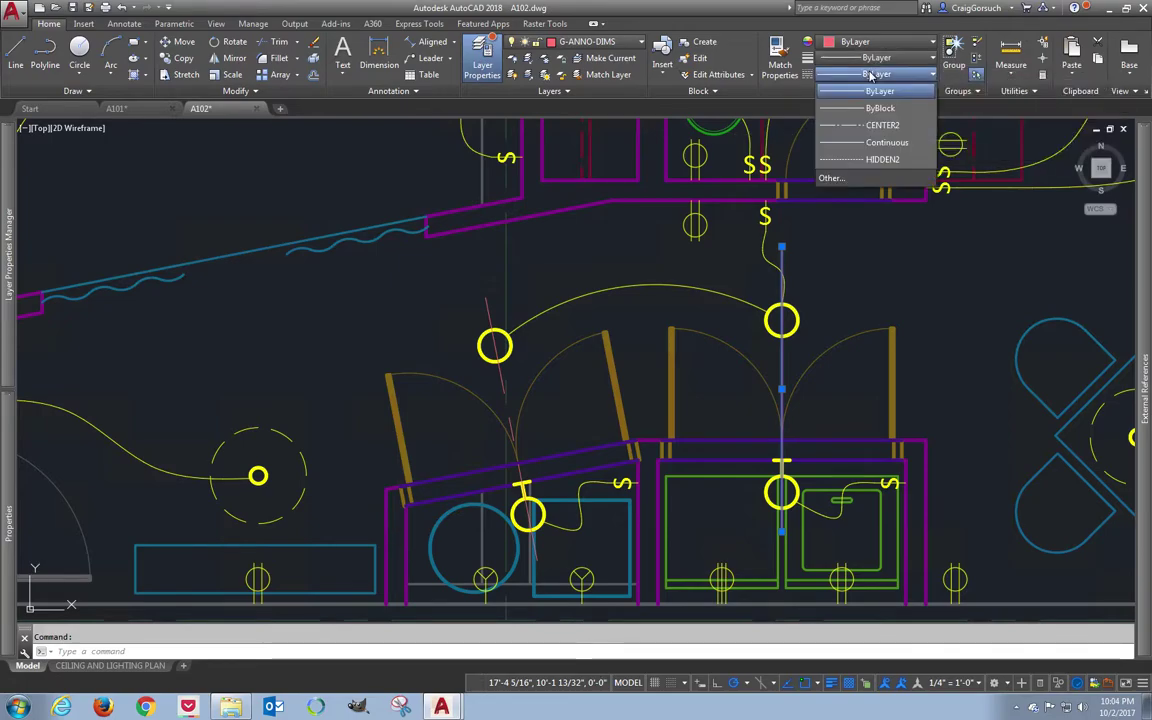
click(883, 125)
key(Escape)
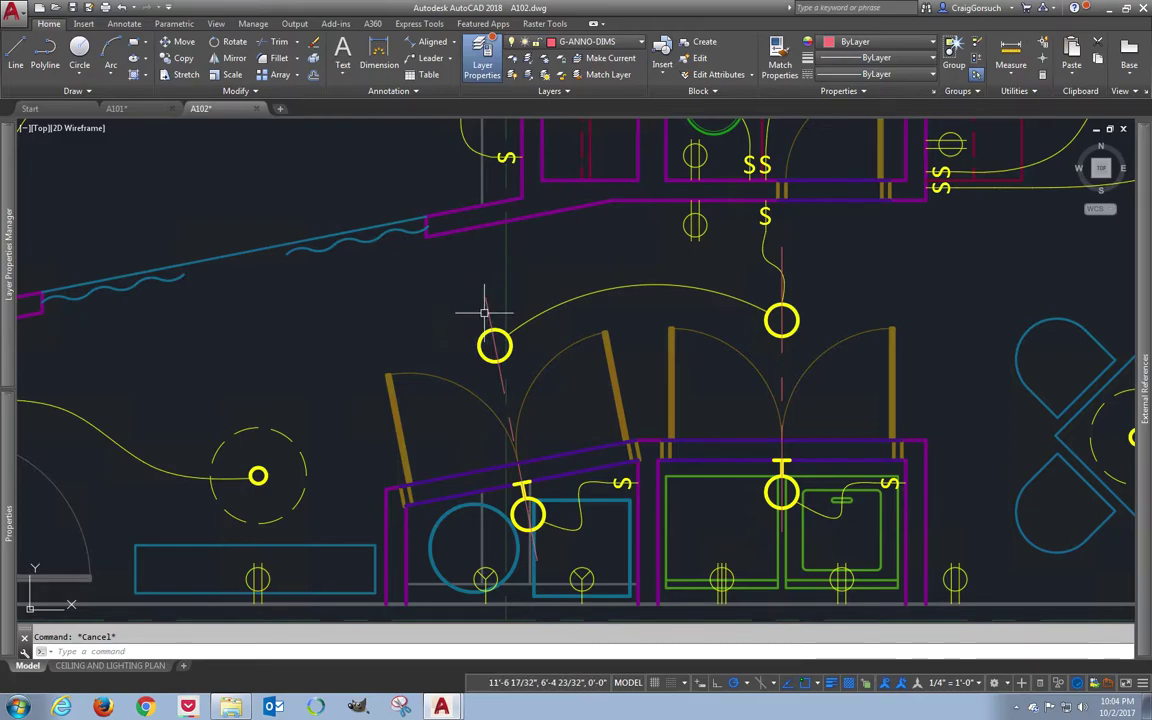
click(494, 344)
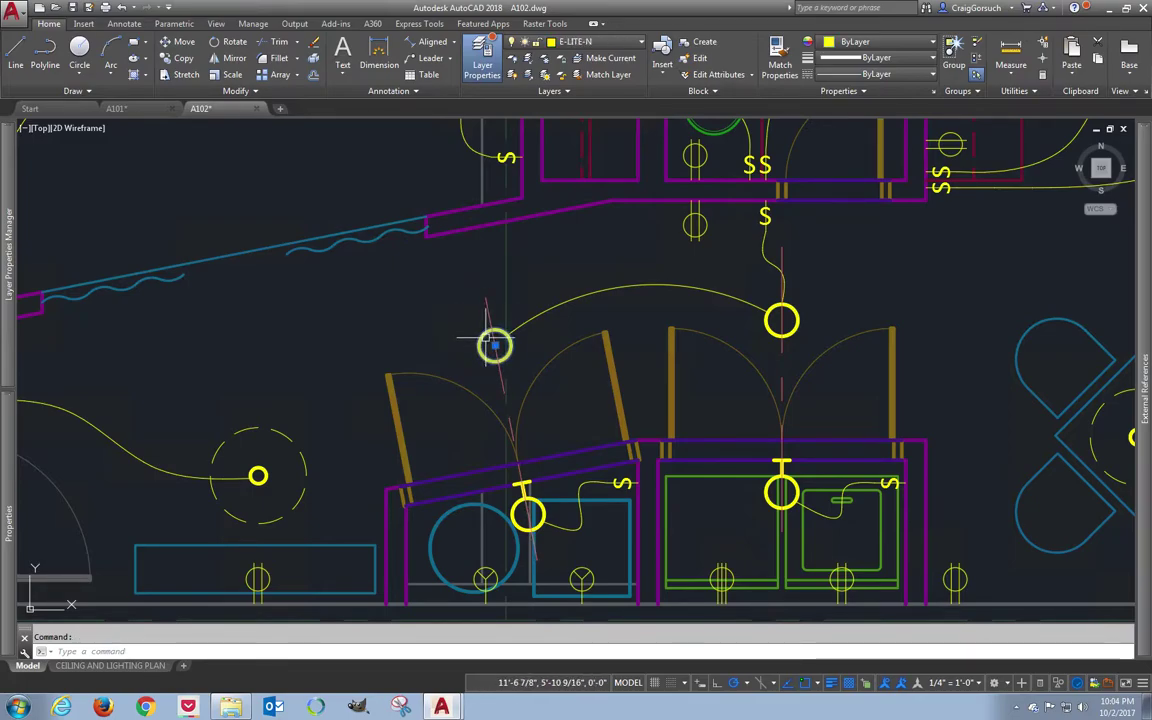
key(Escape)
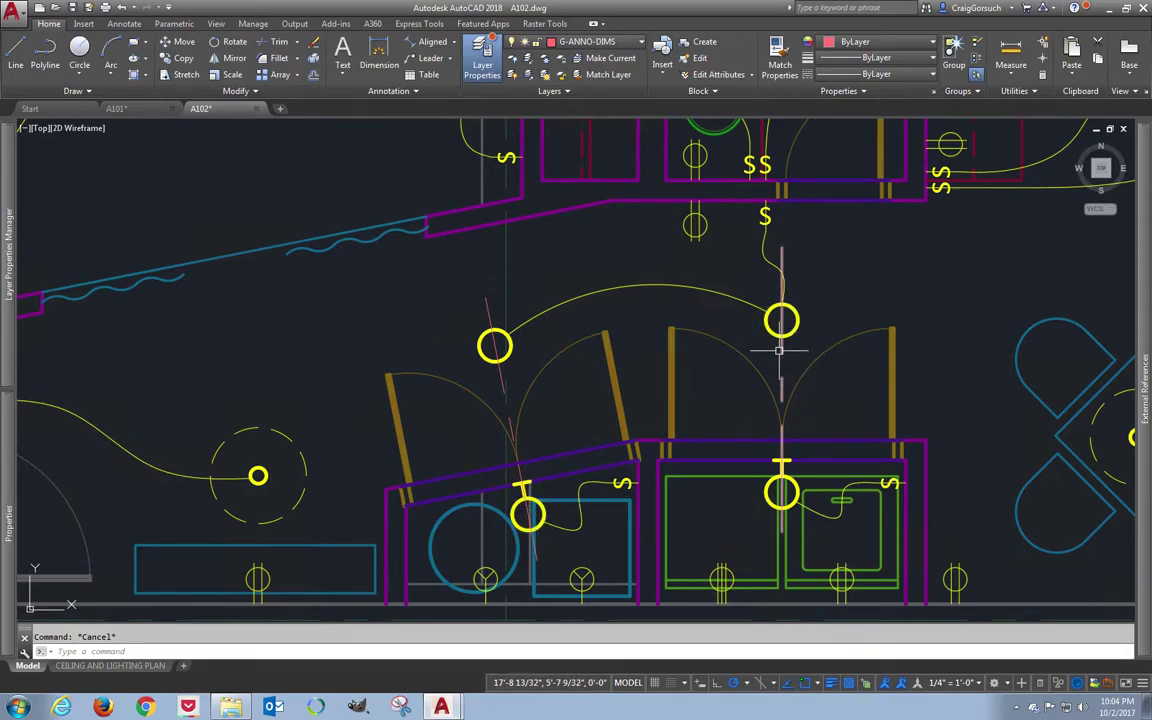
click(798, 325)
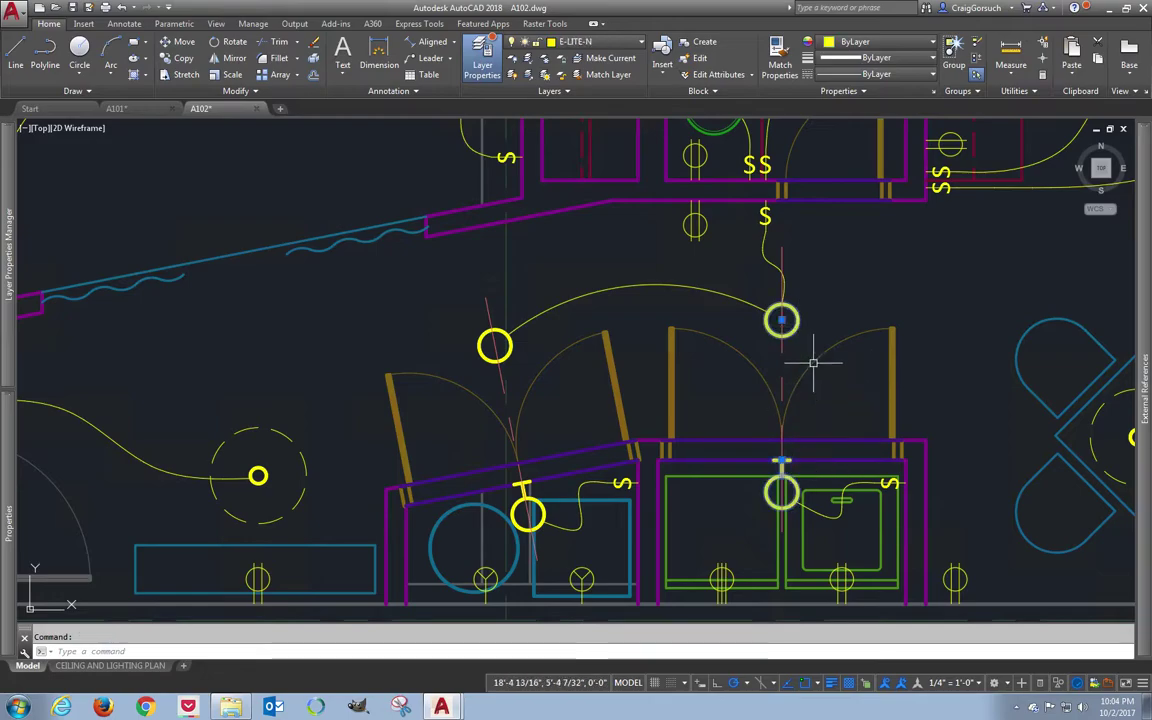
key(Escape)
scroll(808, 314, down, 1)
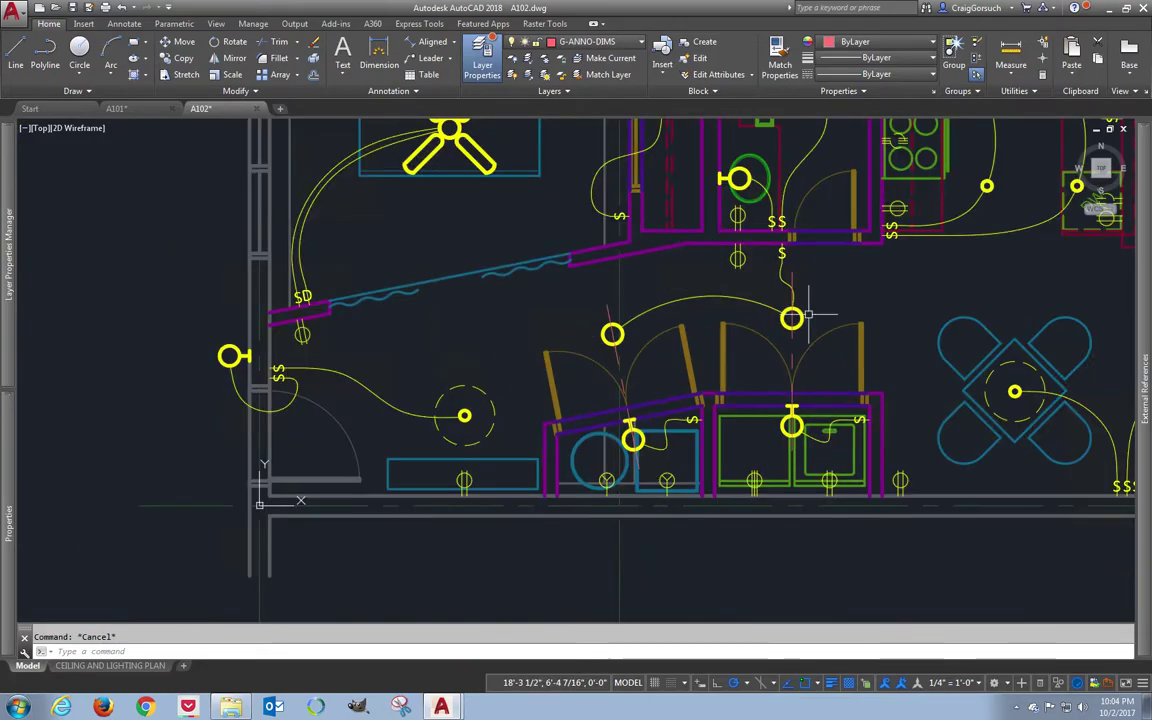
middle_drag(450, 246, 483, 395)
text(co)
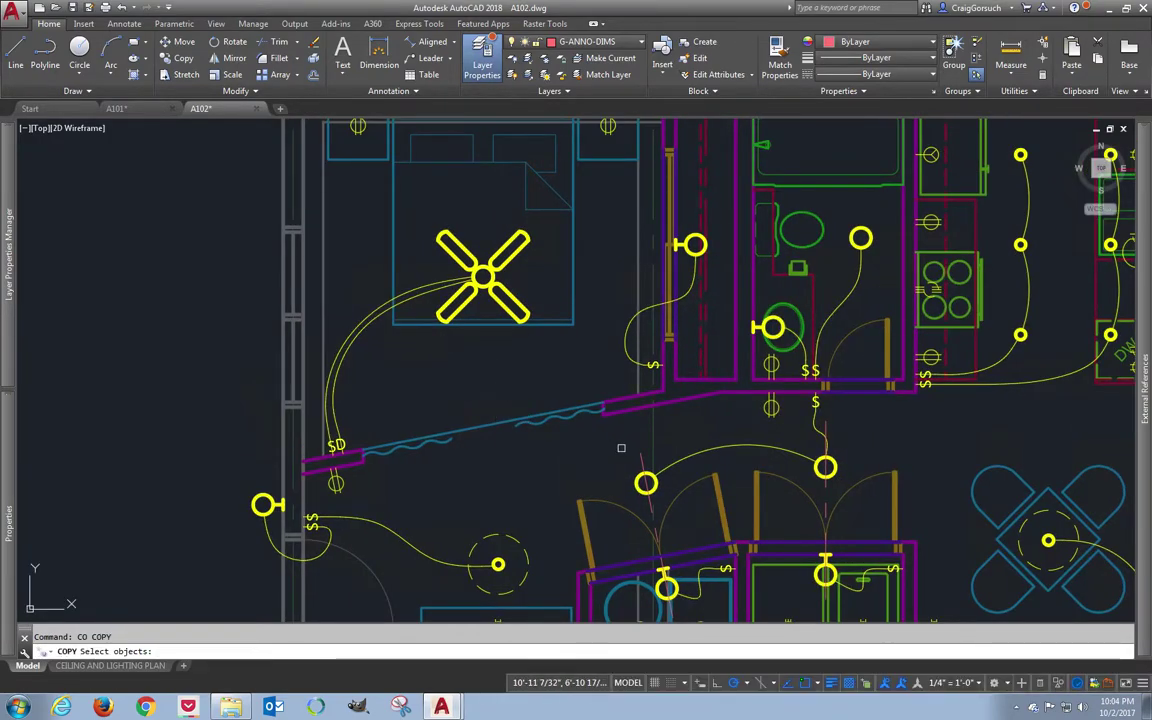
key(Escape)
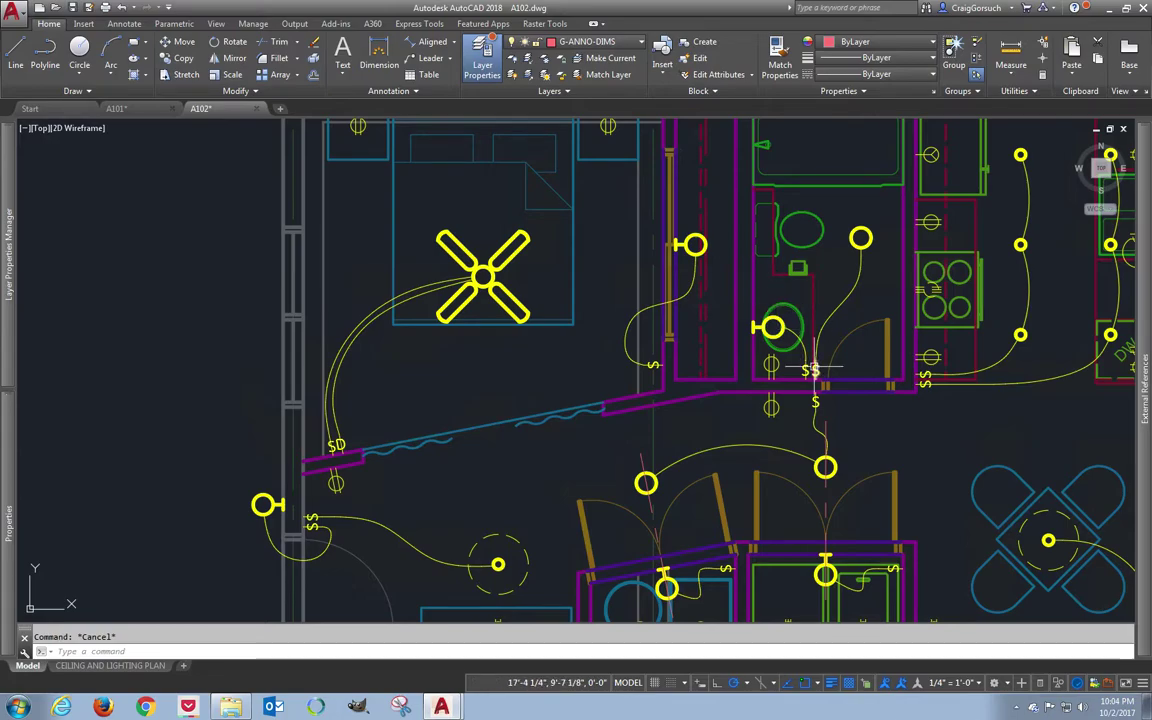
- Draw a vertical line from the centre of the bedroom ceiling fan down past the angled bedroom wall
text(l)
key(Return)
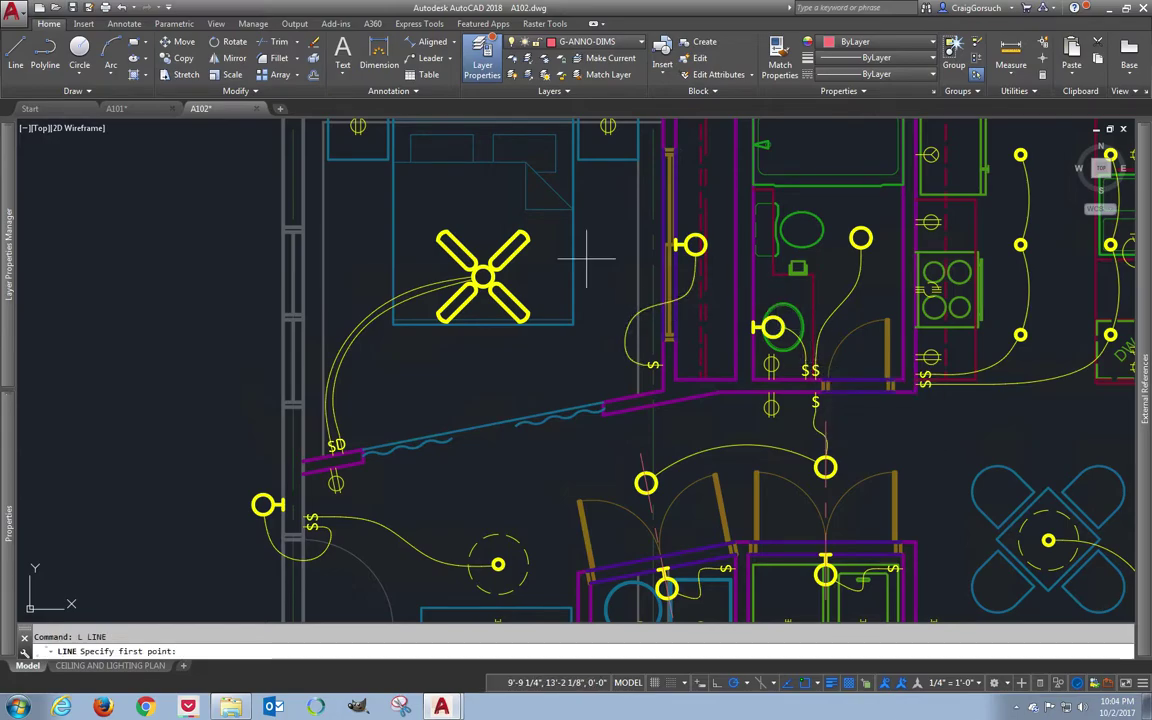
click(483, 276)
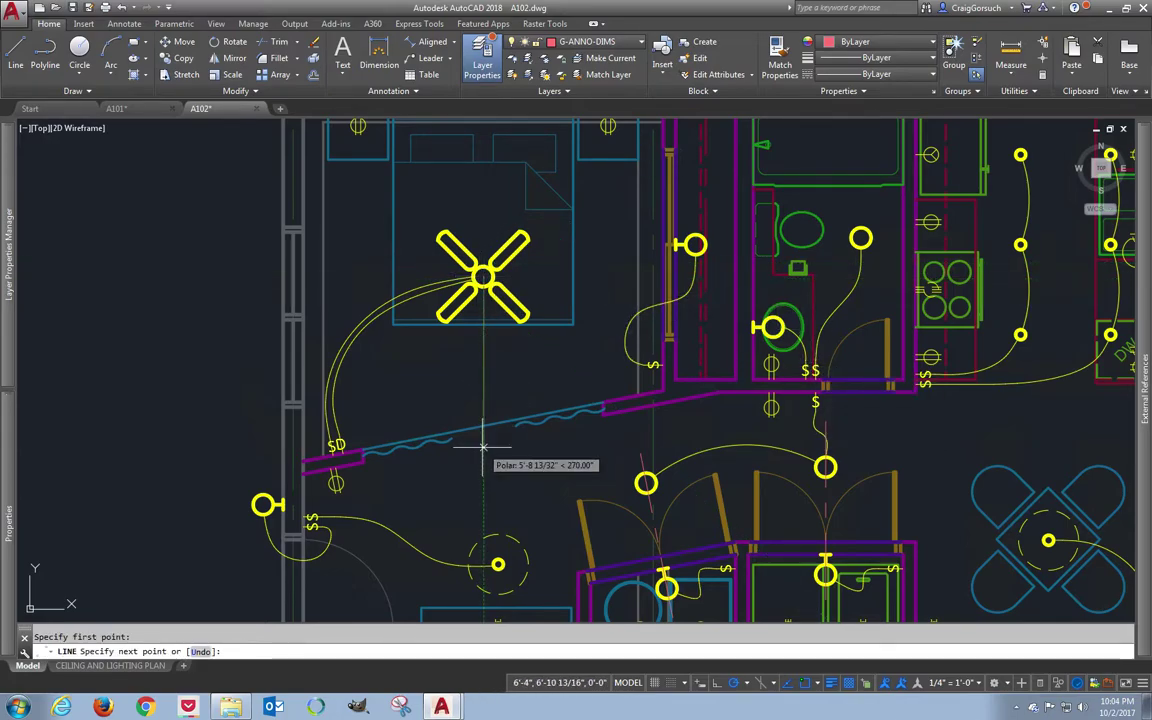
click(483, 456)
key(Return)
- Stretch the fan line's upper end above the fan and its lower end down past the entry light into the cabinet below
click(484, 382)
click(483, 276)
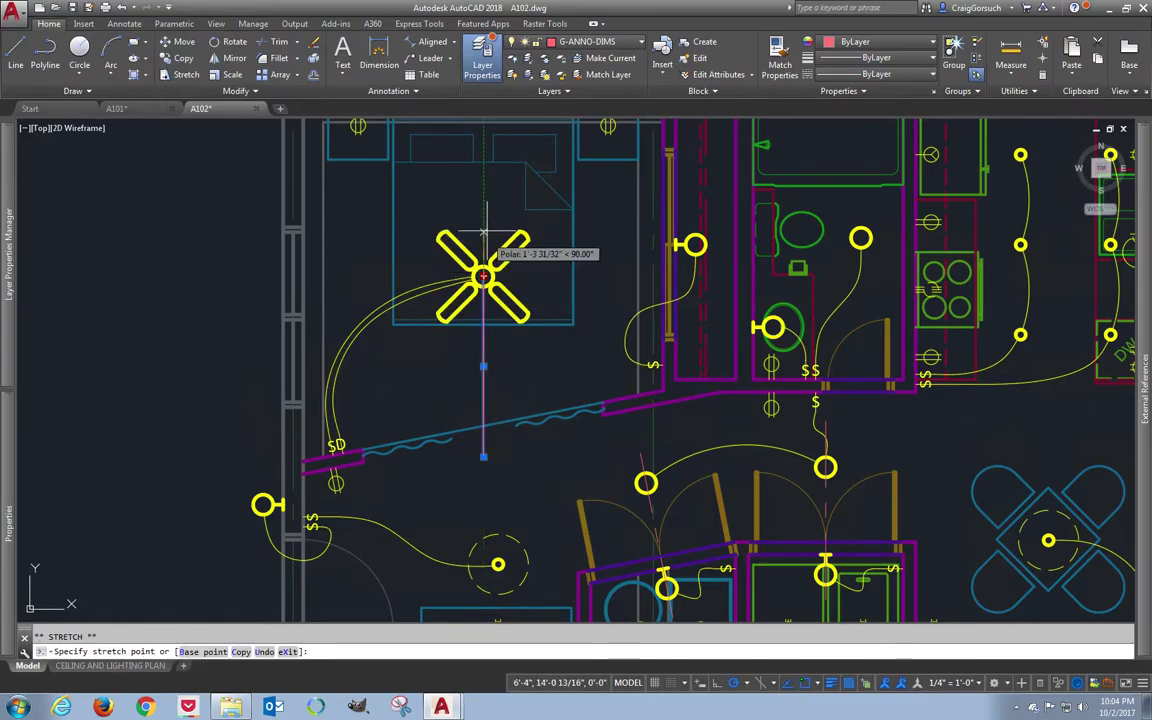
click(484, 222)
key(Escape)
middle_drag(477, 367, 494, 301)
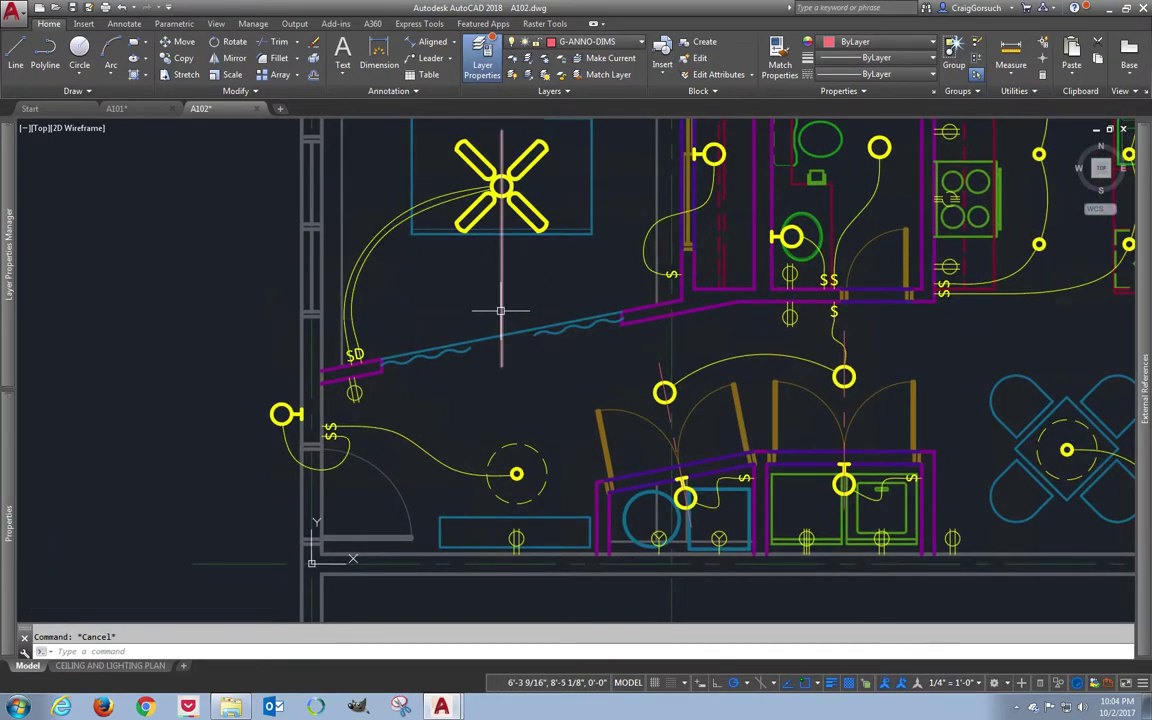
click(503, 354)
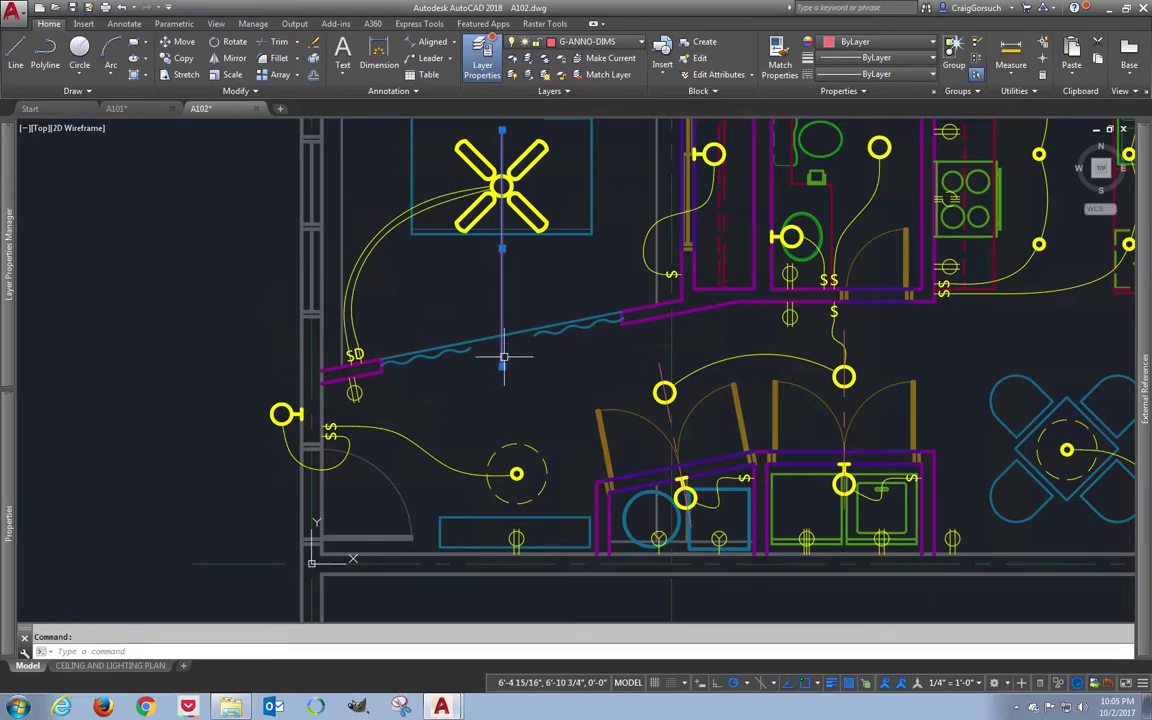
click(502, 366)
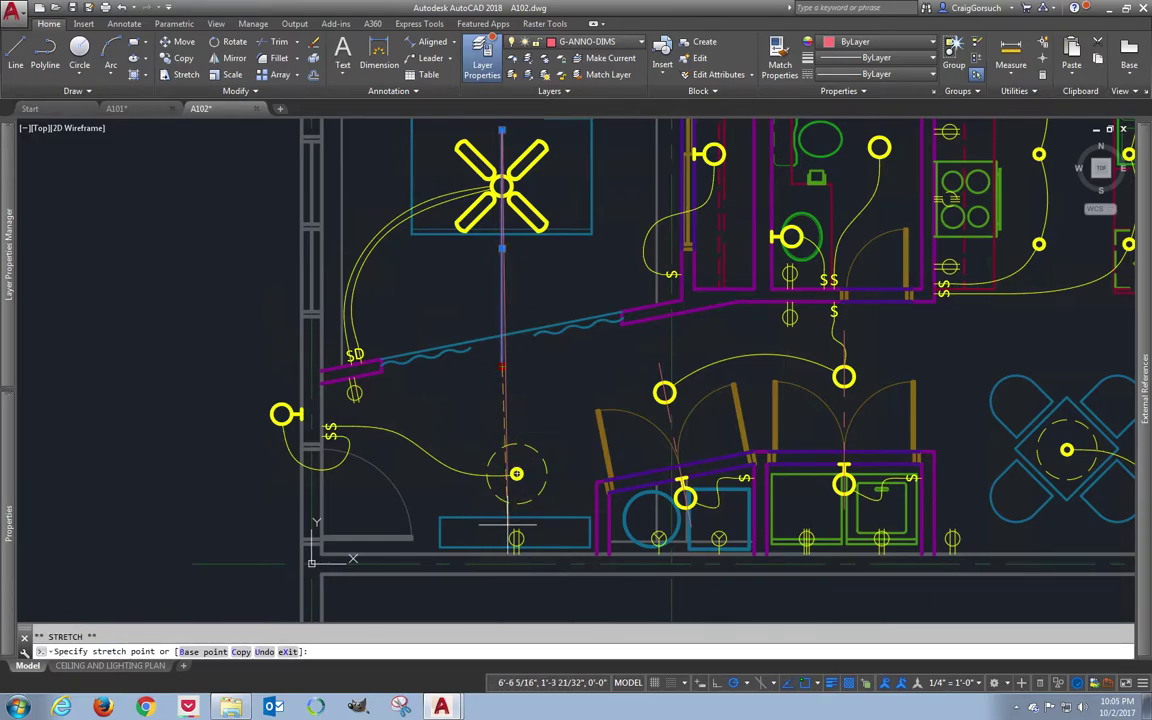
click(502, 535)
key(Escape)
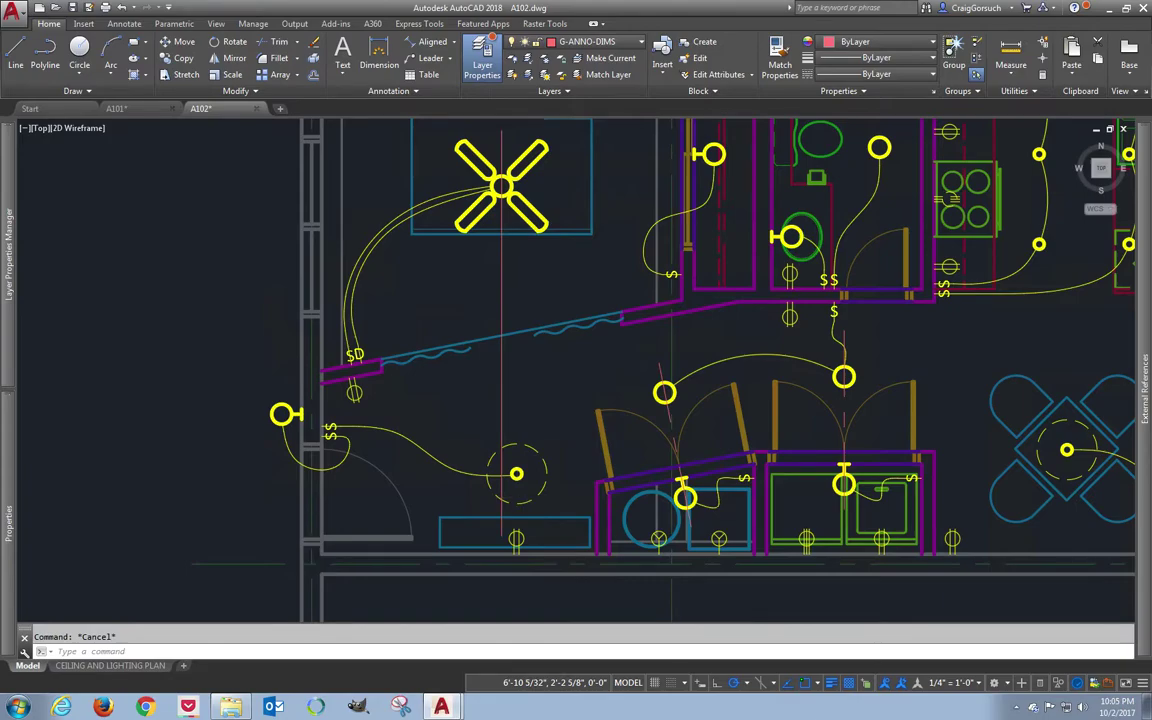
- Stretch the entry ceiling light and its wiring end horizontally so the light's centre sits on the vertical line from the fan
scroll(515, 495, up, 2)
scroll(512, 450, up, 1)
text(s)
key(Return)
click(543, 414)
click(485, 472)
key(Return)
click(511, 437)
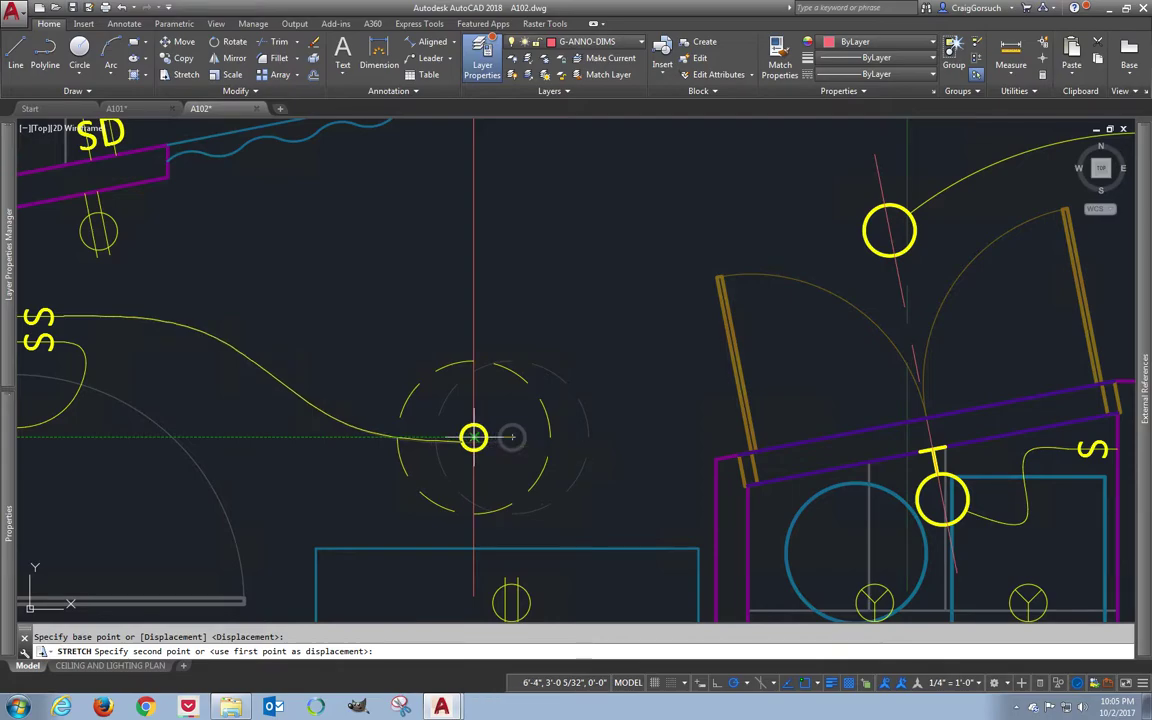
click(474, 437)
scroll(475, 440, down, 2)
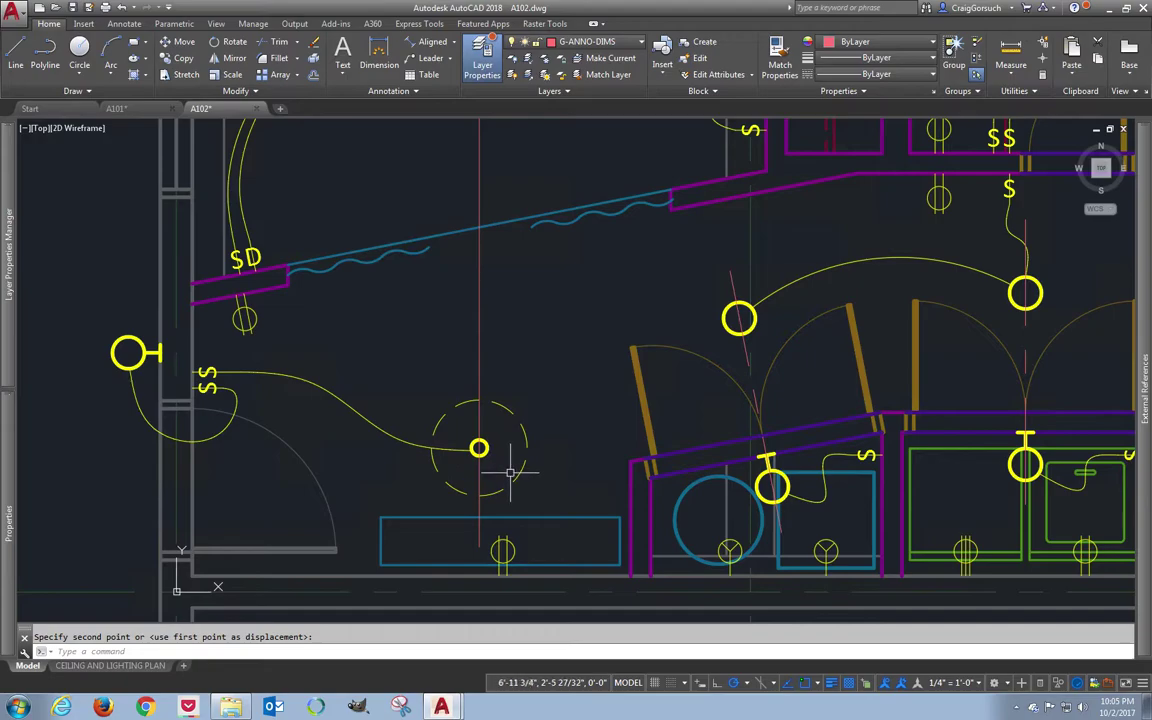
- Set the linetype of the vertical line through the fan and entry light to CENTER2
middle_drag(501, 334, 506, 545)
key(Escape)
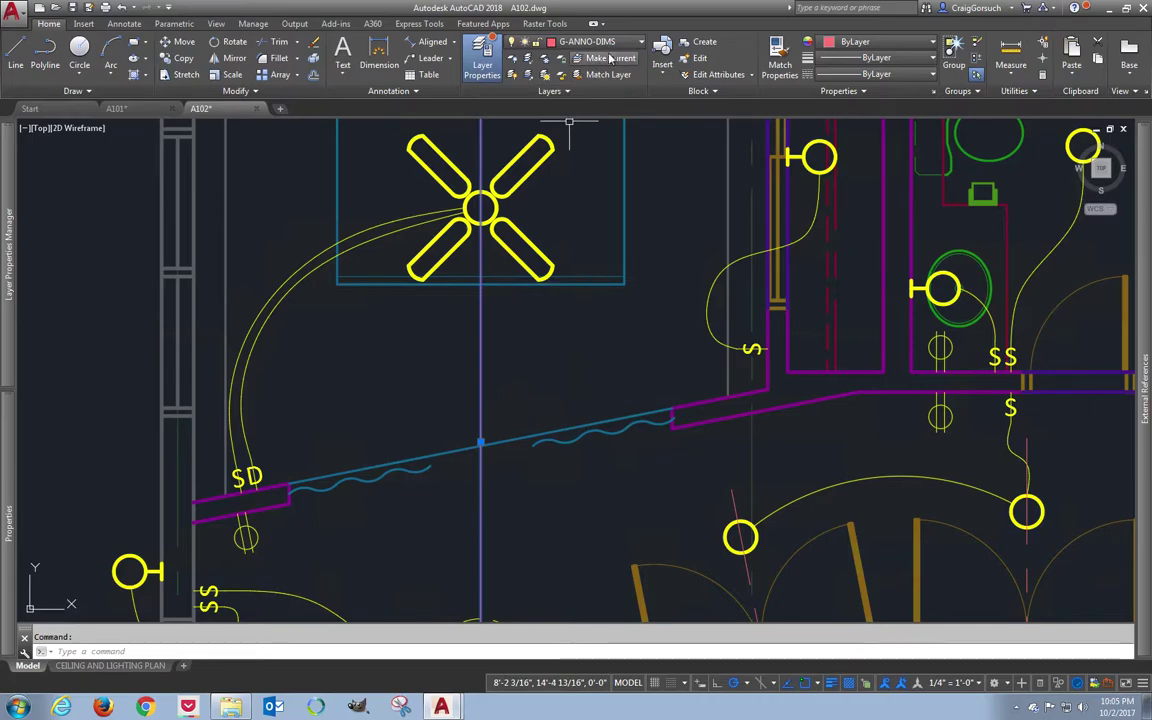
click(878, 74)
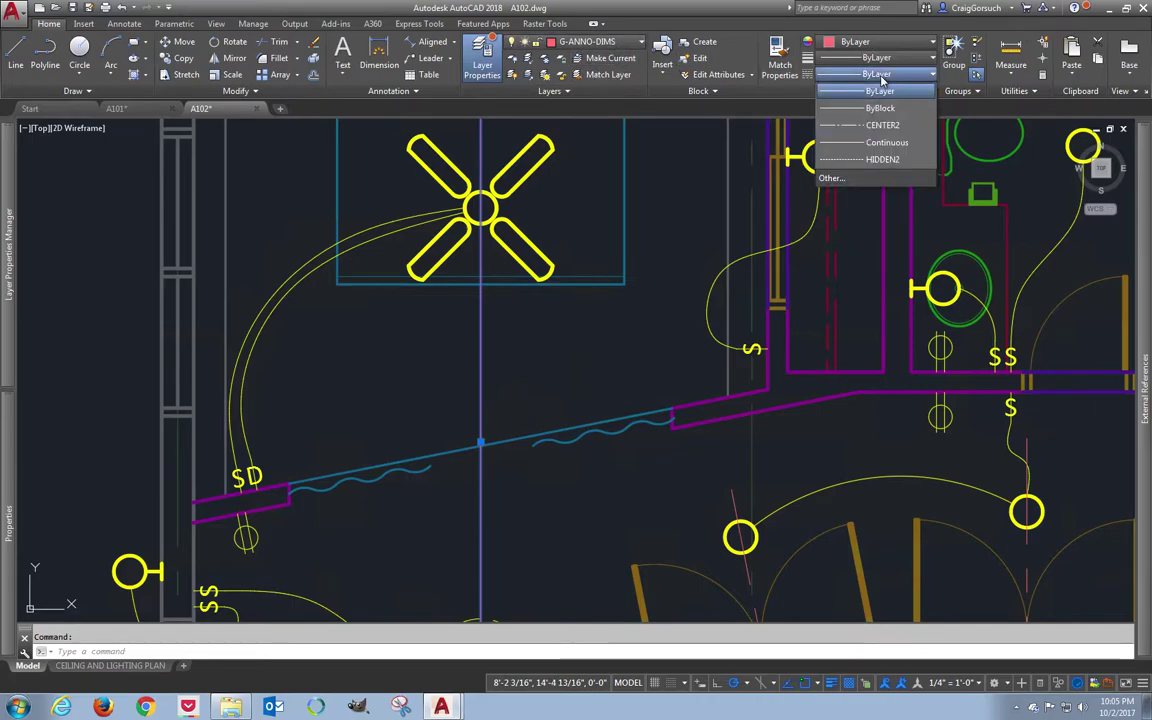
click(884, 159)
key(Escape)
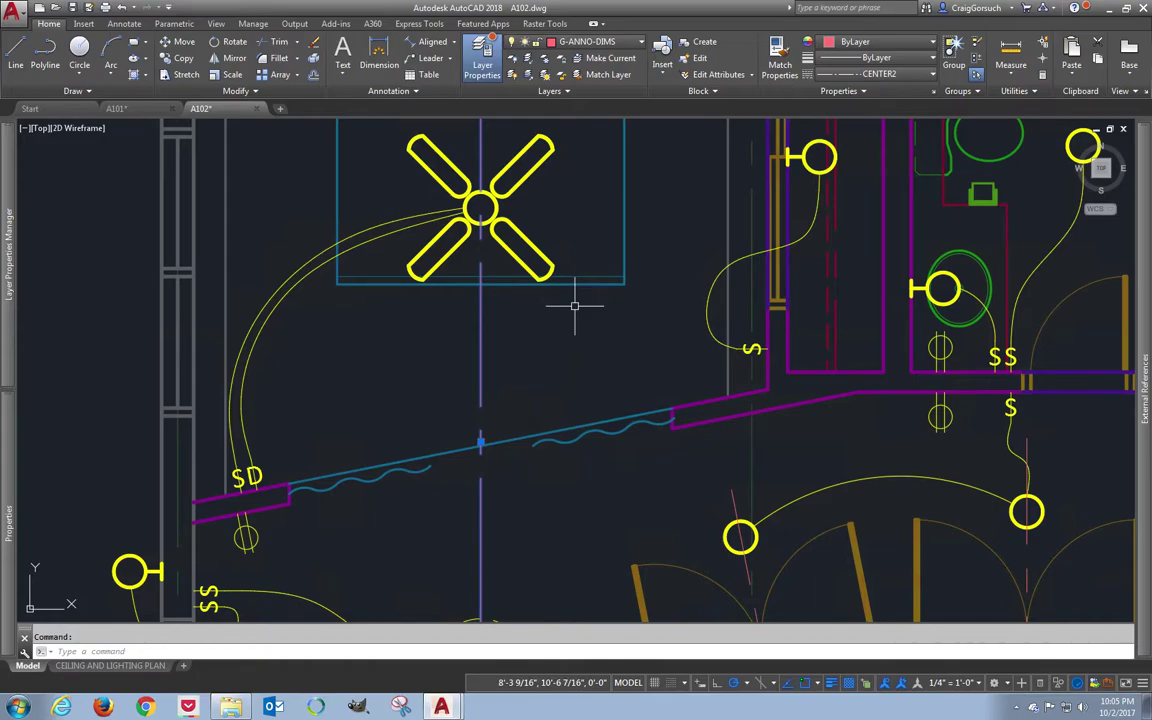
- Add a vertical linear dimension from the bedroom's upper-left inside wall corner to the fan's centre, placed outside the exterior wall
mouse_move(575, 305)
middle_down()
mouse_move(662, 492)
mouse_move(690, 586)
middle_up()
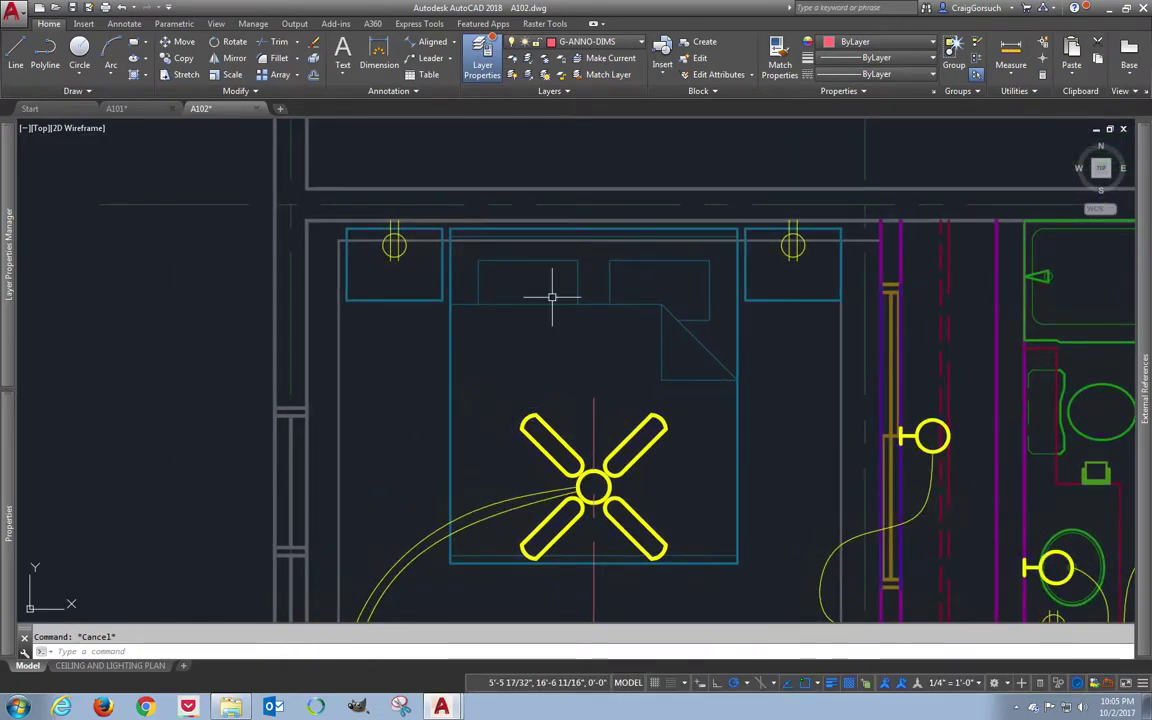
click(455, 44)
click(454, 43)
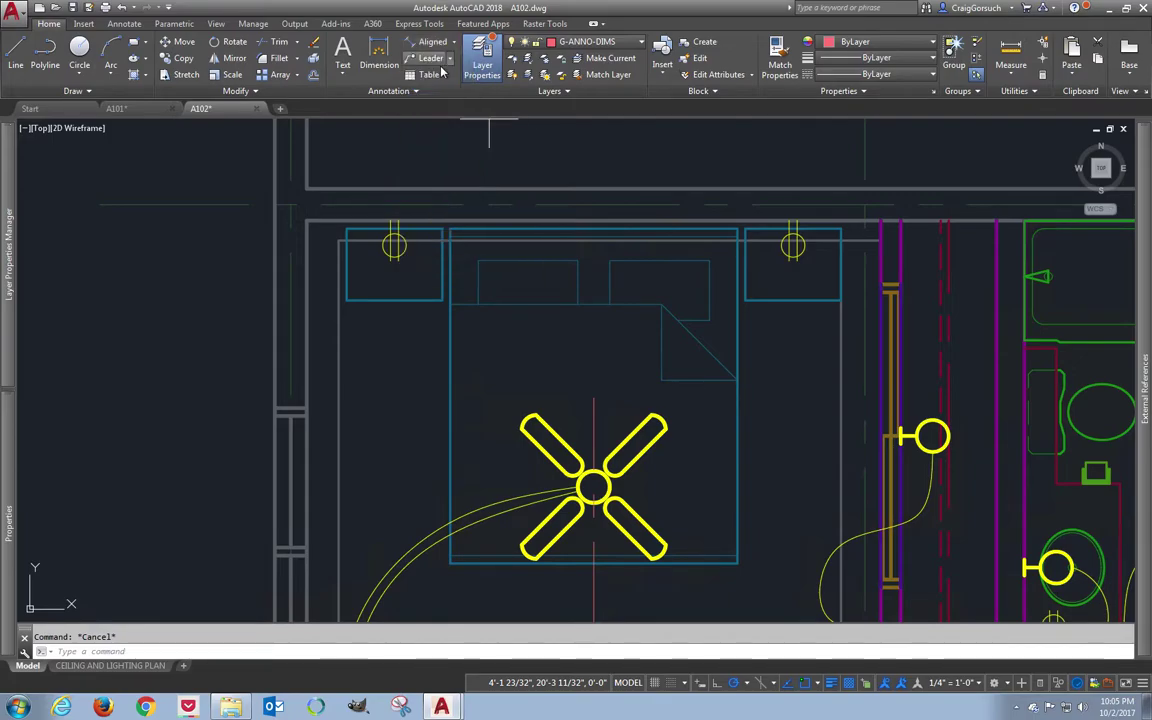
click(307, 222)
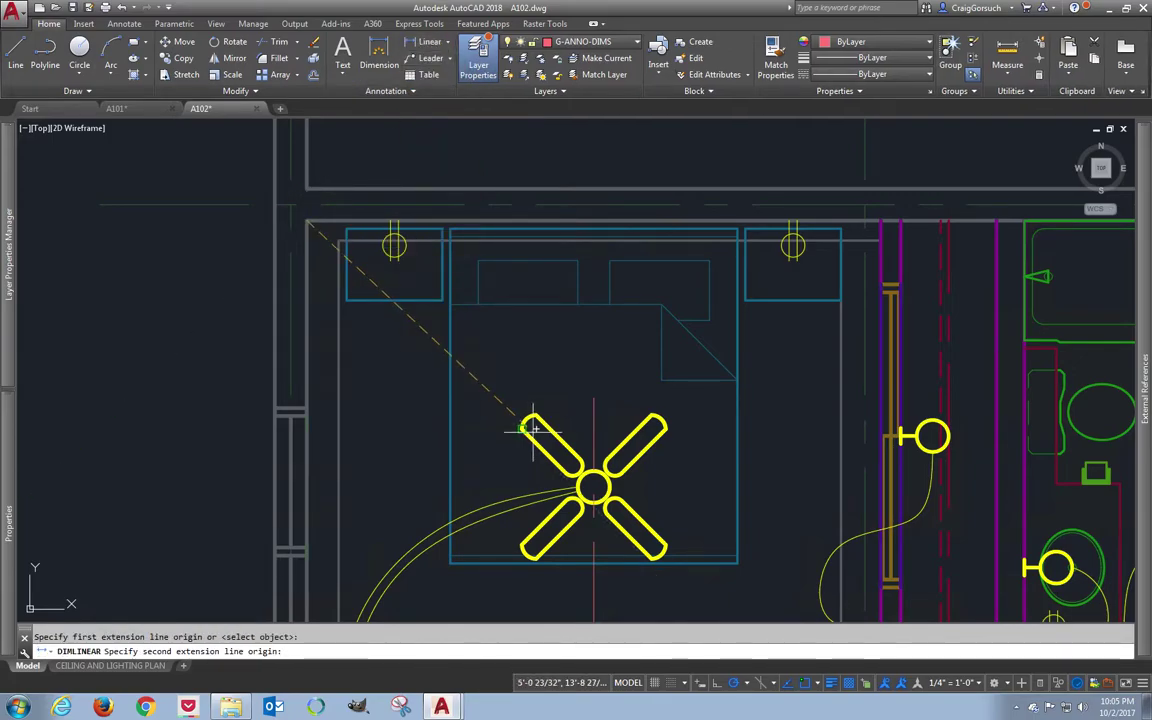
click(593, 487)
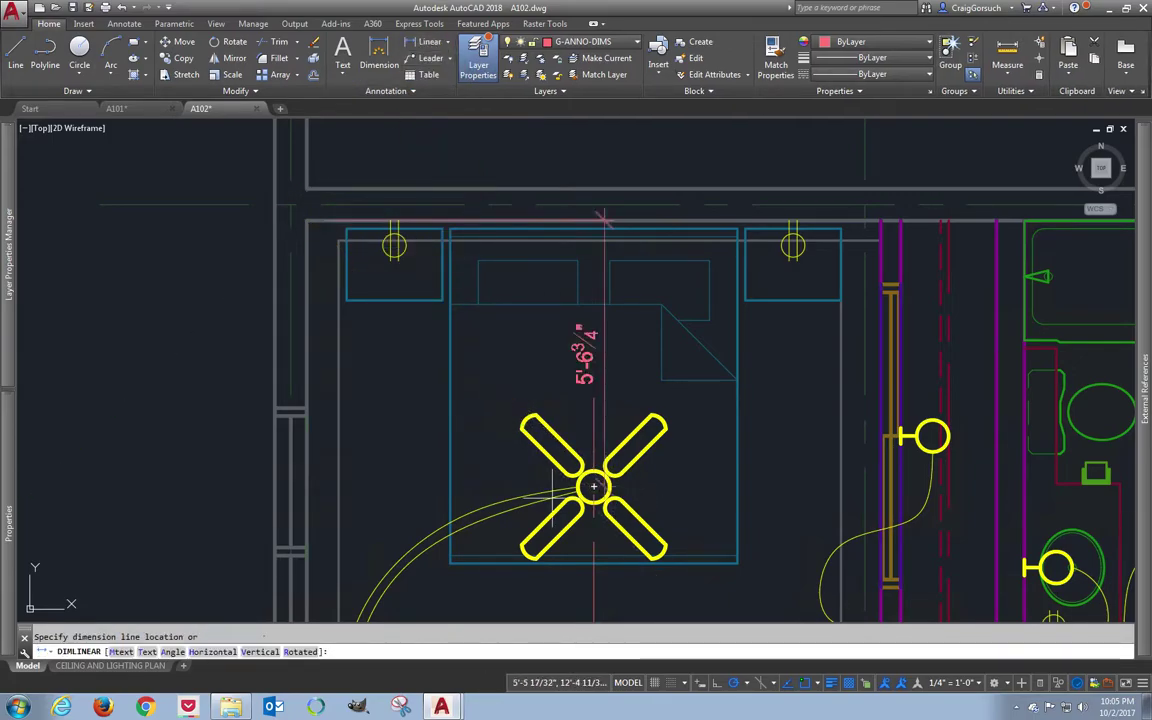
click(222, 432)
middle_drag(374, 402, 394, 340)
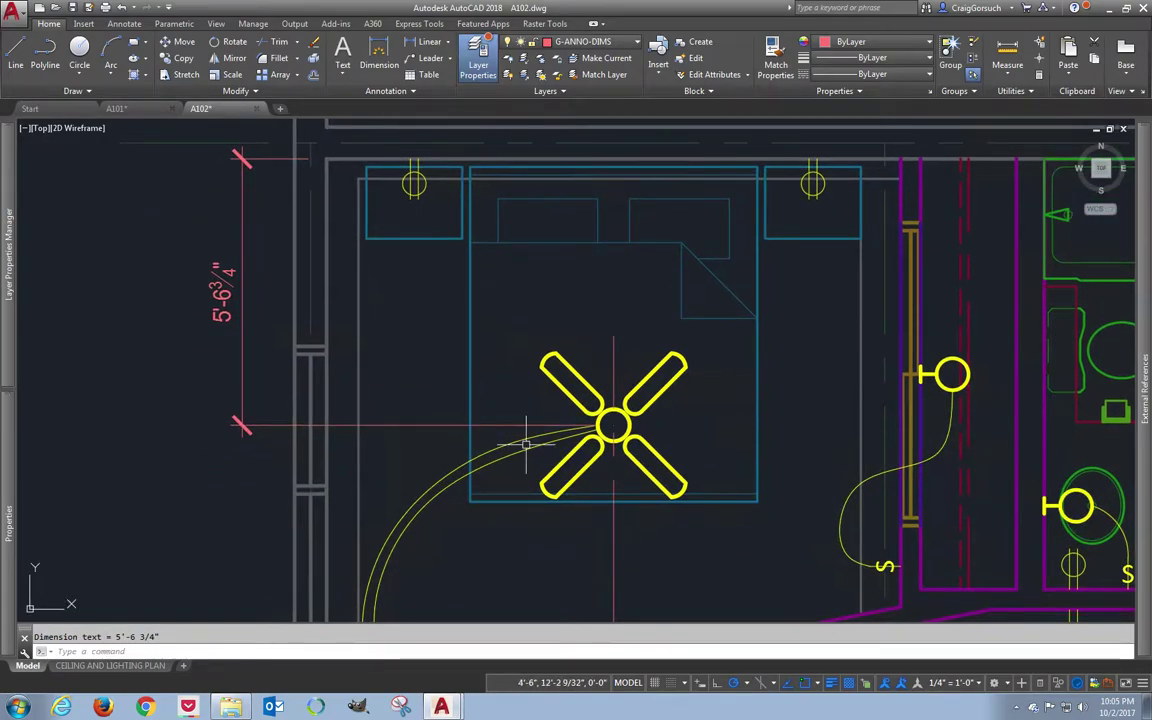
- Try to stretch the ceiling fan, its wiring ends and the dimension upward by 3/4"
text(s)
key(Return)
click(706, 382)
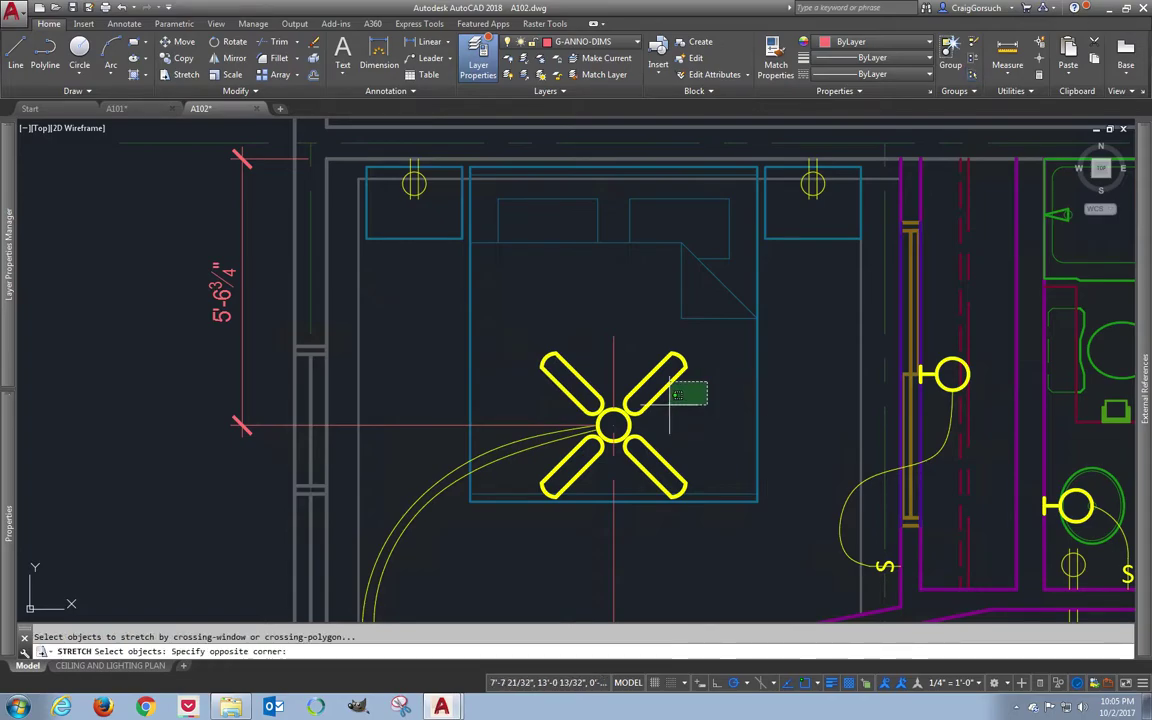
click(555, 467)
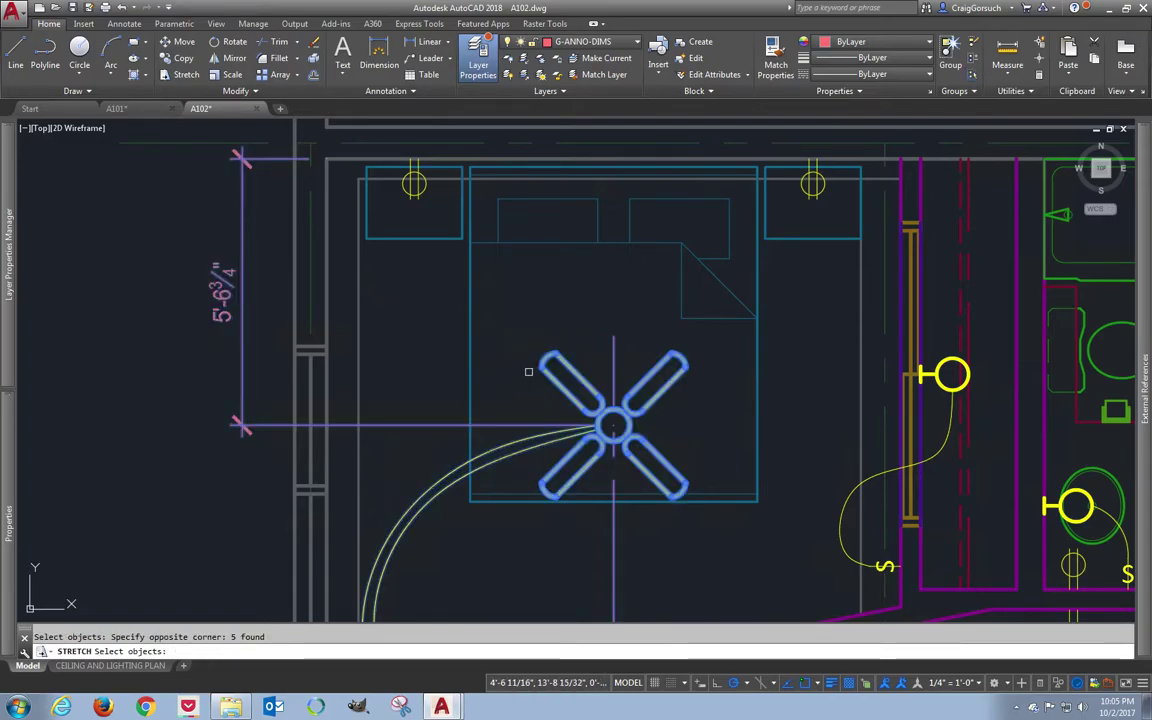
key(Return)
click(521, 396)
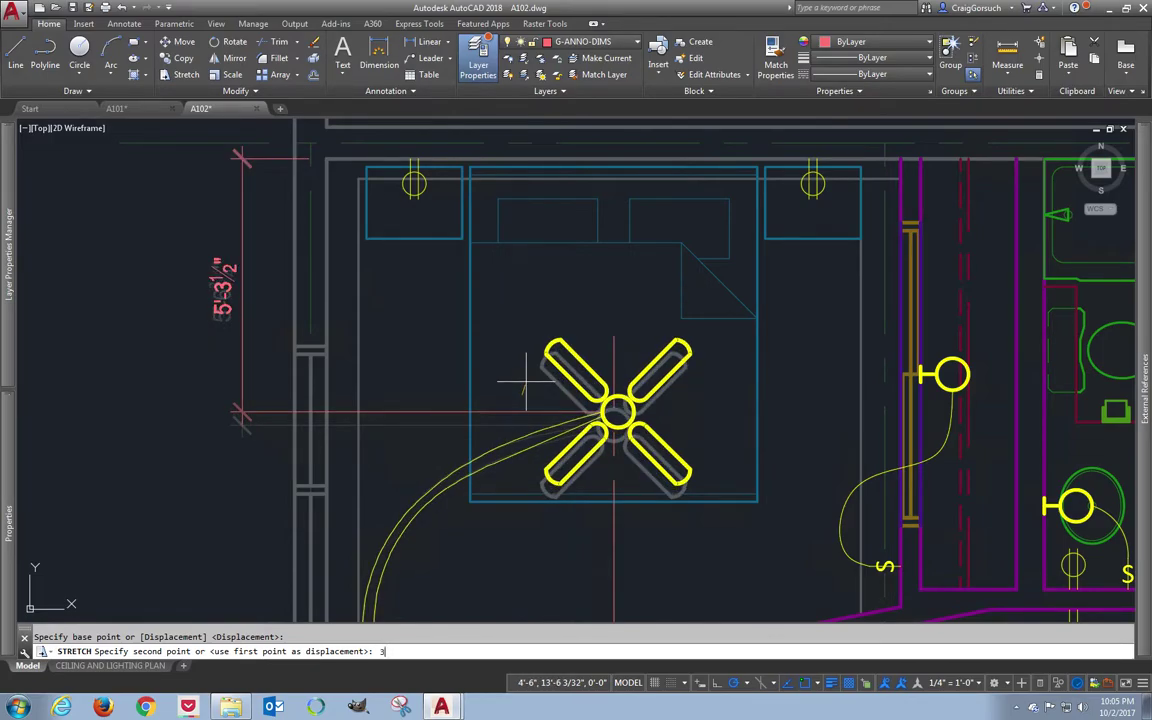
text(3/4)
key(Return)
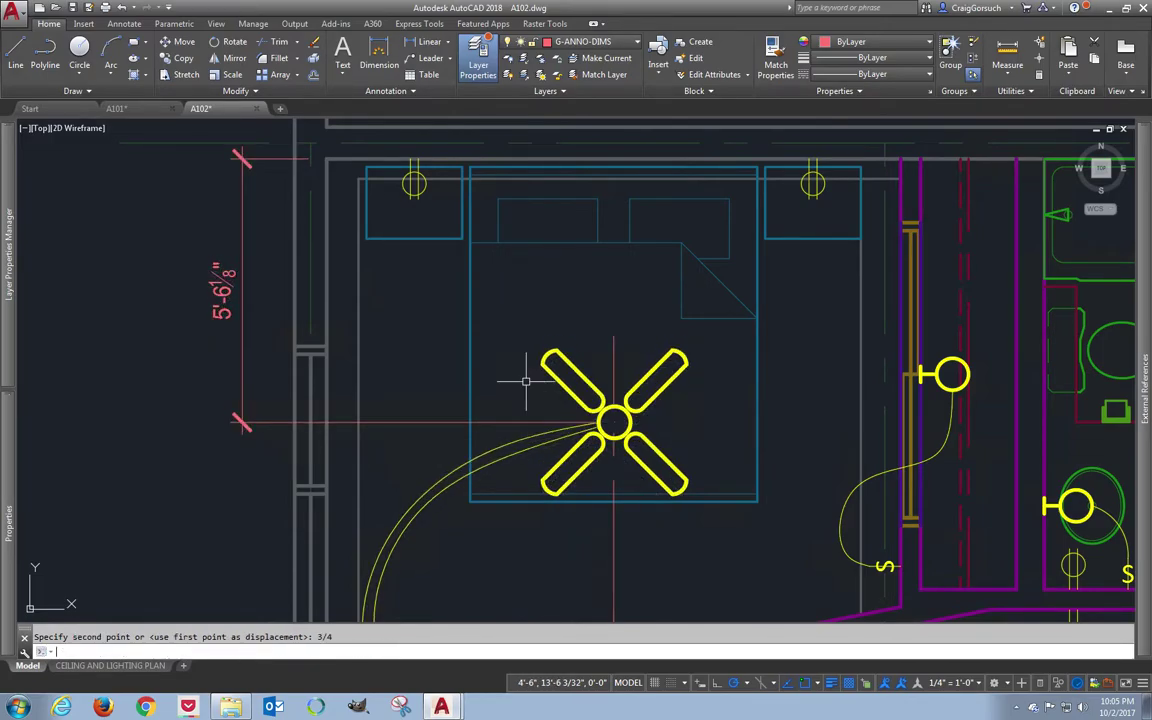
- Stretch the ceiling fan with its wiring ends and dimension straight up by 3/4"
key(Return)
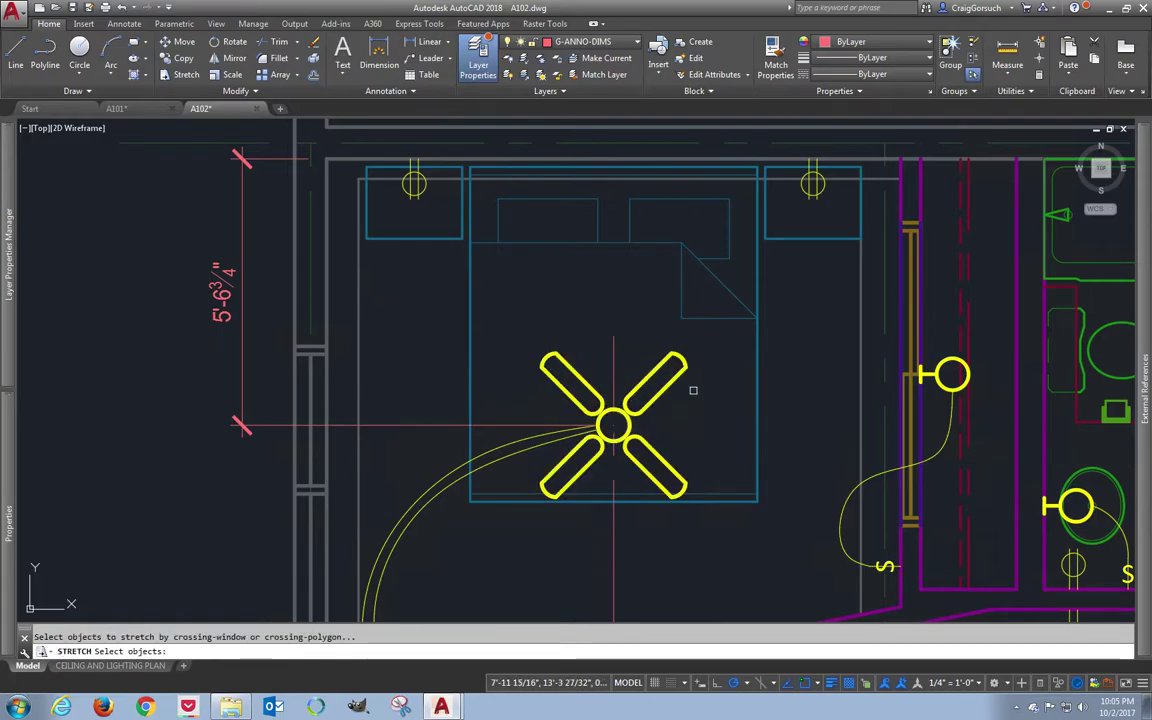
click(692, 391)
click(538, 457)
key(Return)
click(498, 378)
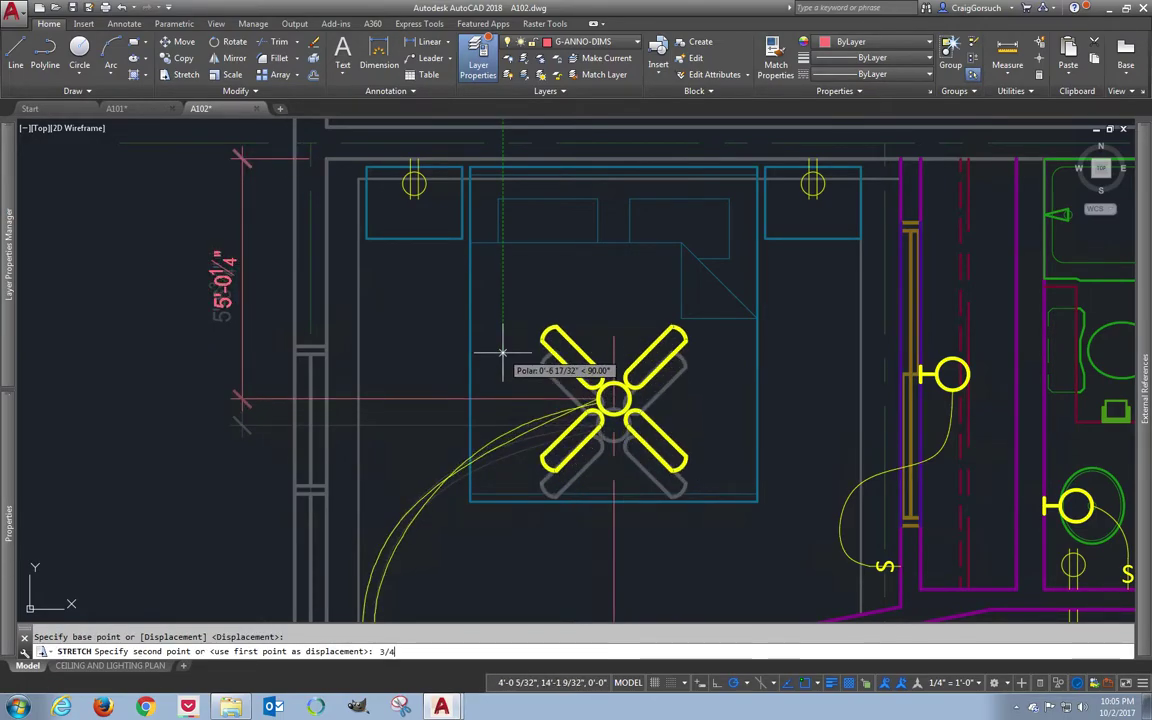
key(Return)
scroll(523, 437, up, 2)
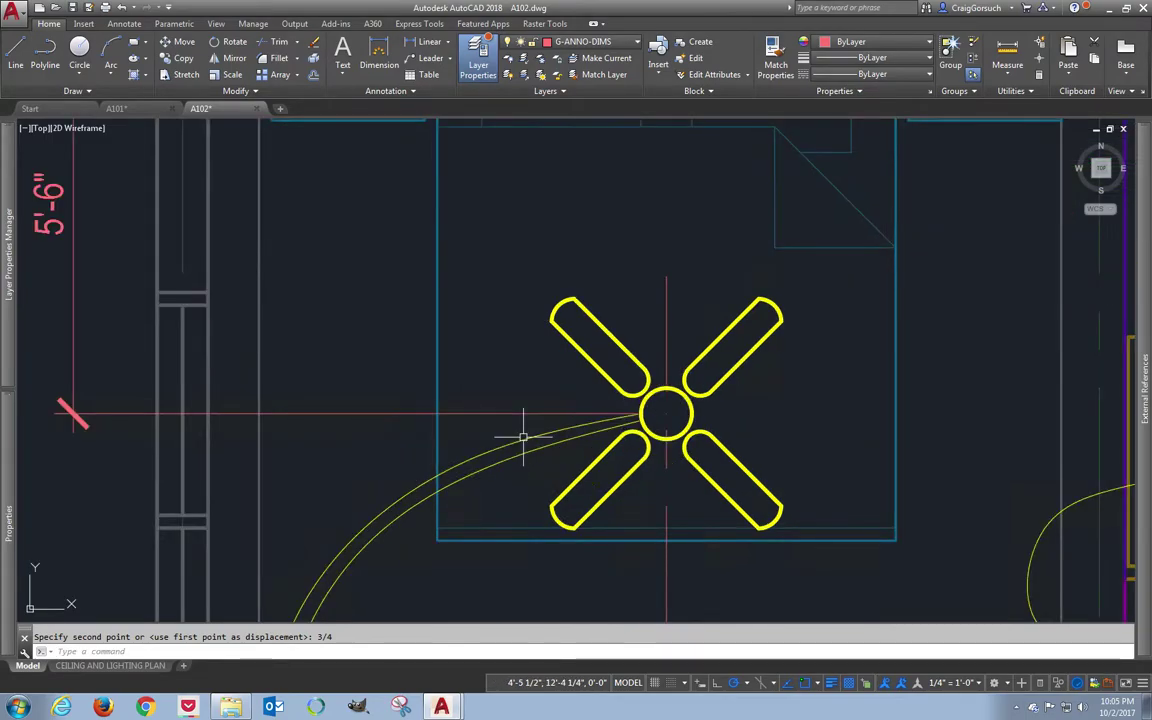
- Draw a horizontal line through the bedroom closet light, starting beyond the closet doors and ending inside the closet
scroll(525, 428, down, 3)
middle_drag(510, 478, 545, 313)
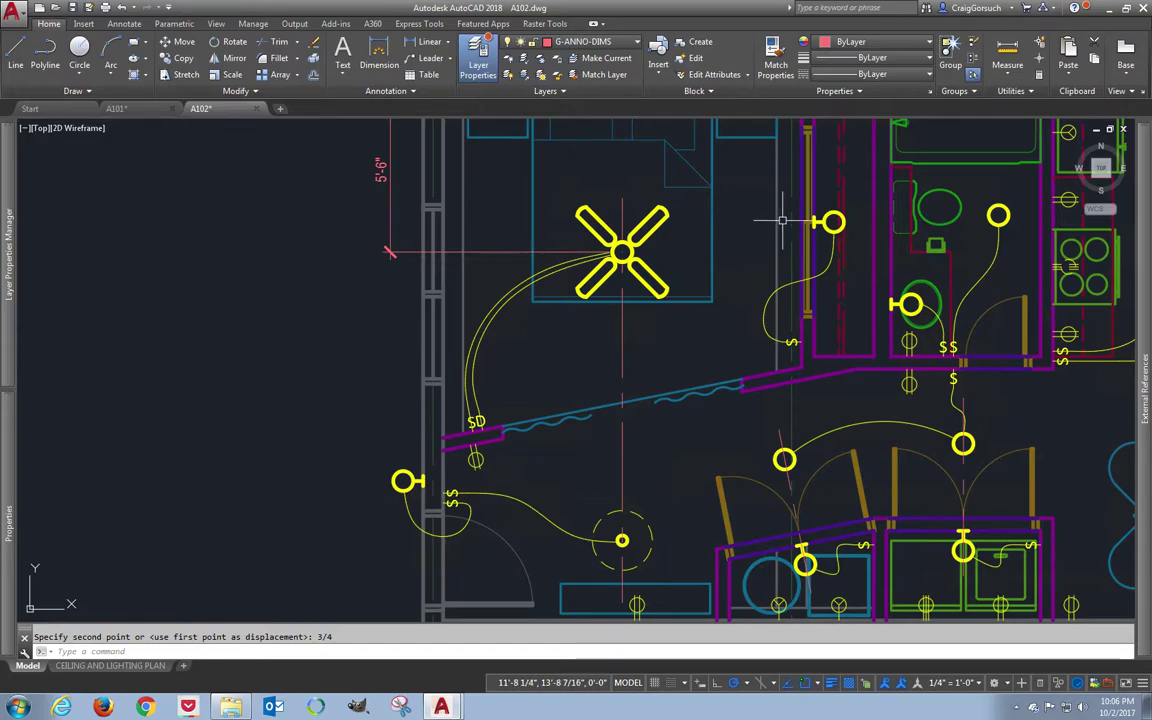
key(Return)
text(l)
key(Return)
scroll(789, 220, up, 2)
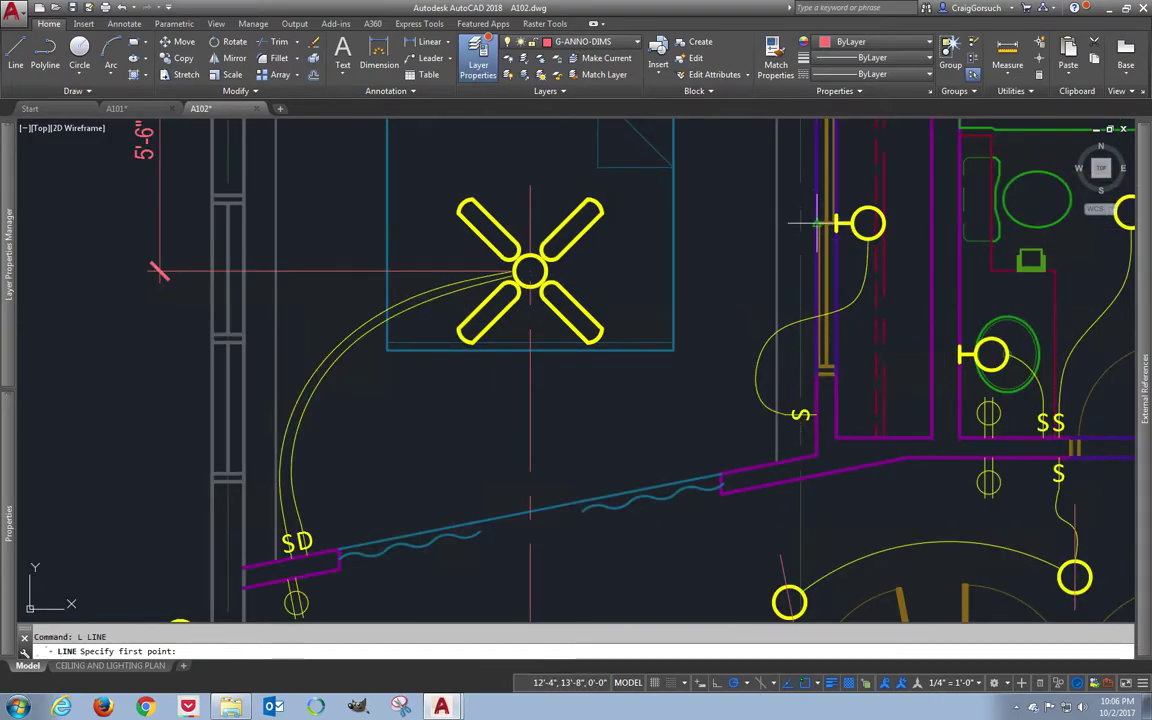
click(775, 222)
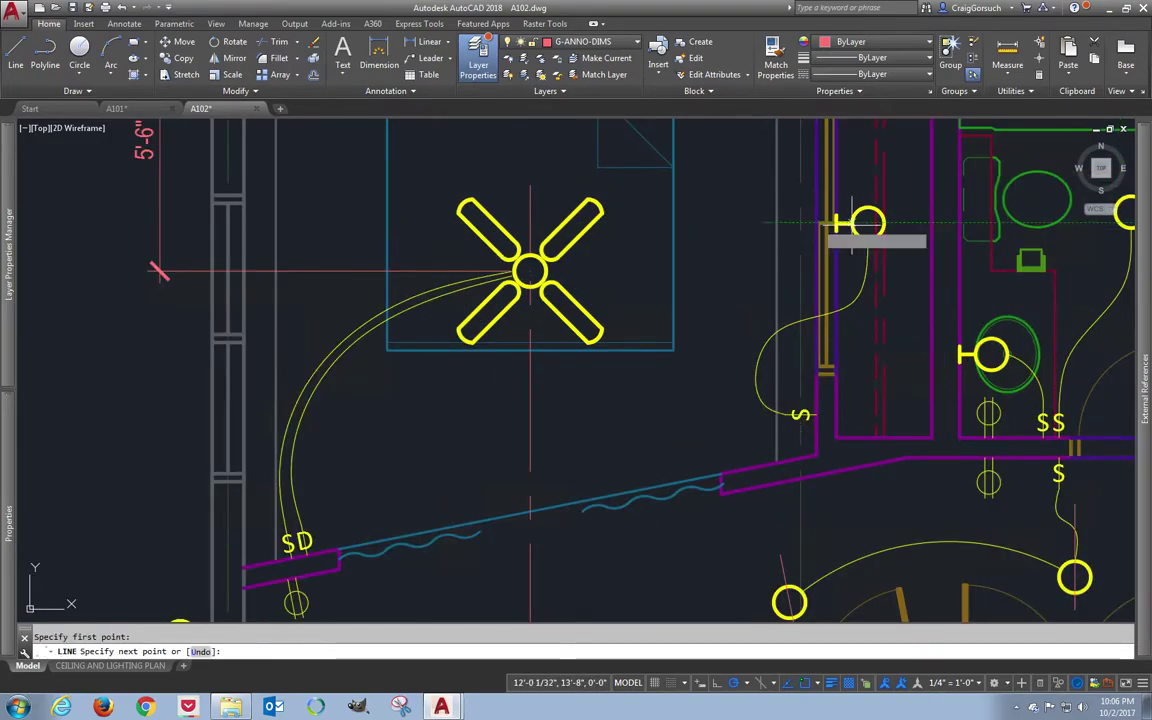
click(912, 222)
key(Return)
- Set the linetype of the horizontal line through the closet light to CENTER2
click(907, 222)
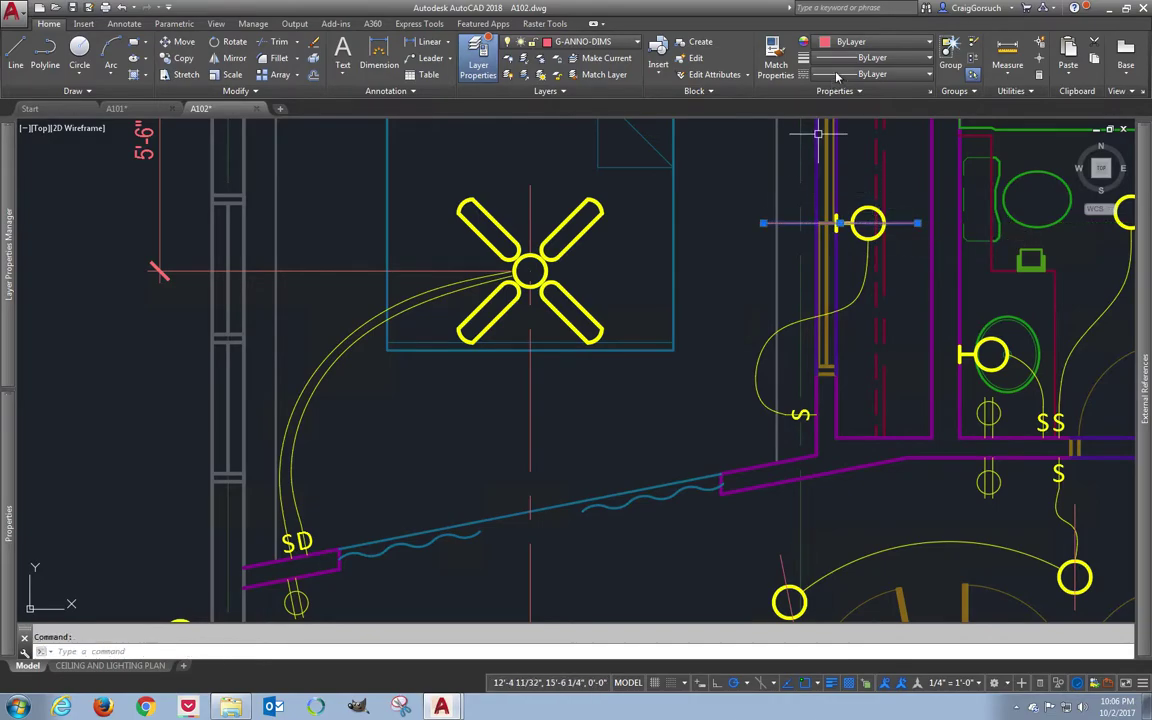
click(872, 74)
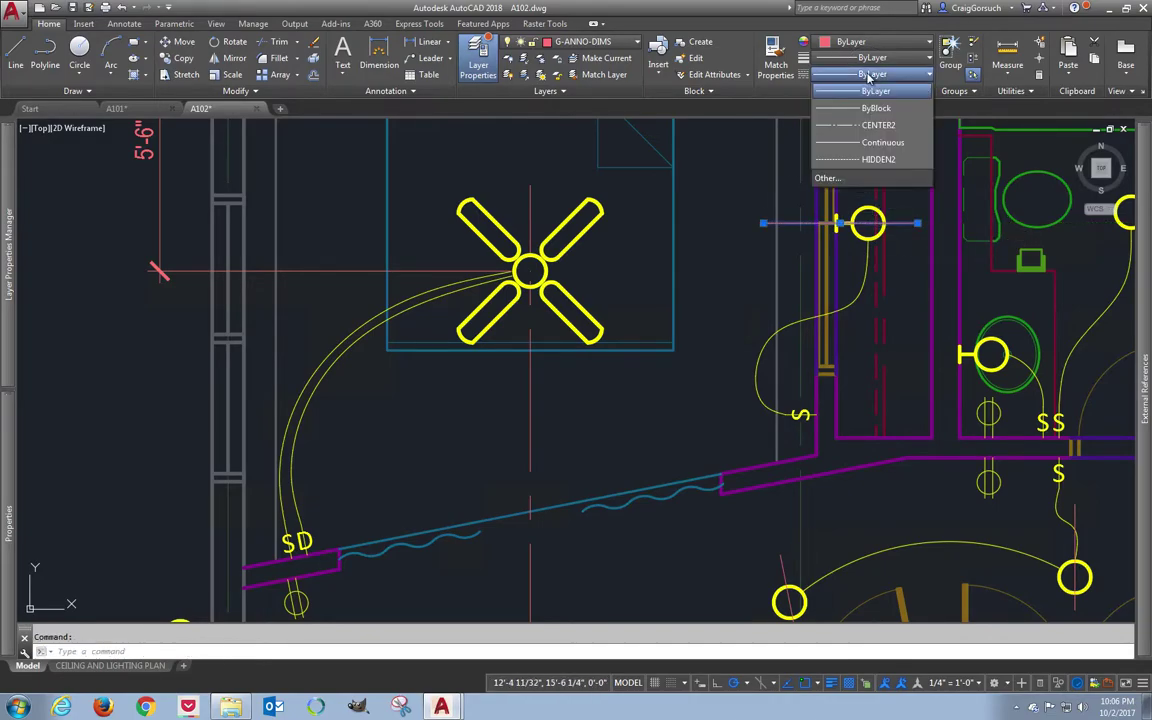
click(879, 126)
scroll(887, 207, up, 2)
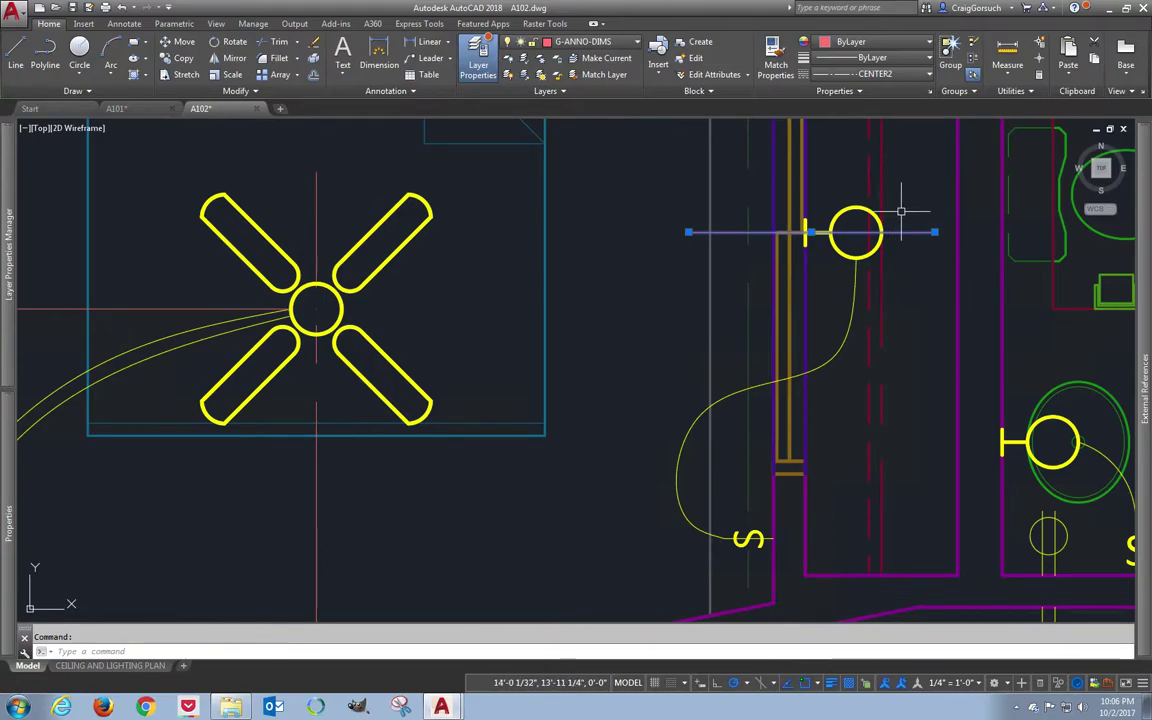
scroll(900, 205, up, 2)
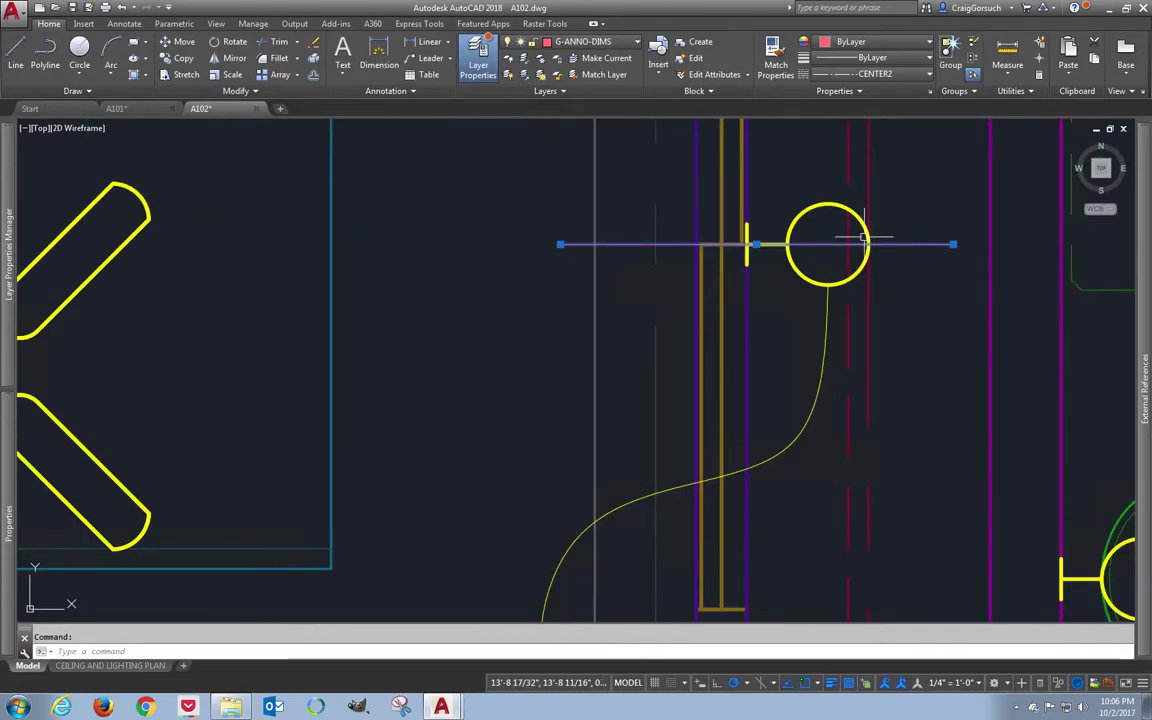
- Stretch the closet light's centre line farther into the bedroom at one end and across to the bathroom wall at the other
click(560, 244)
click(488, 244)
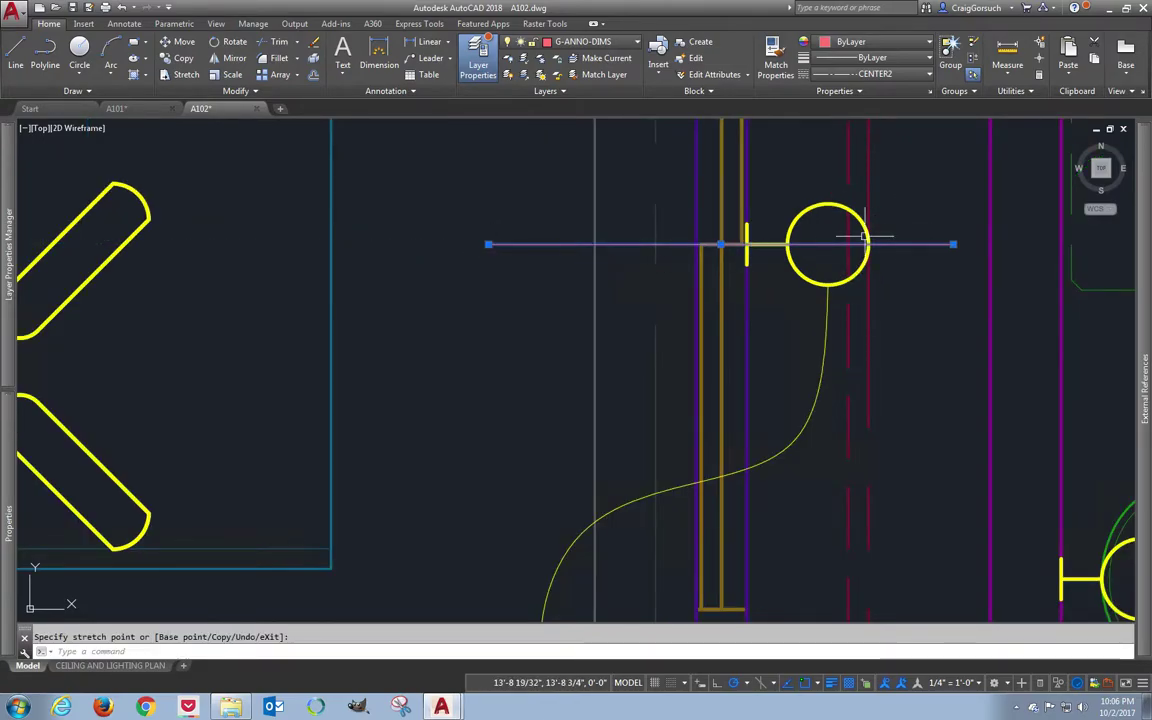
middle_drag(905, 234, 489, 283)
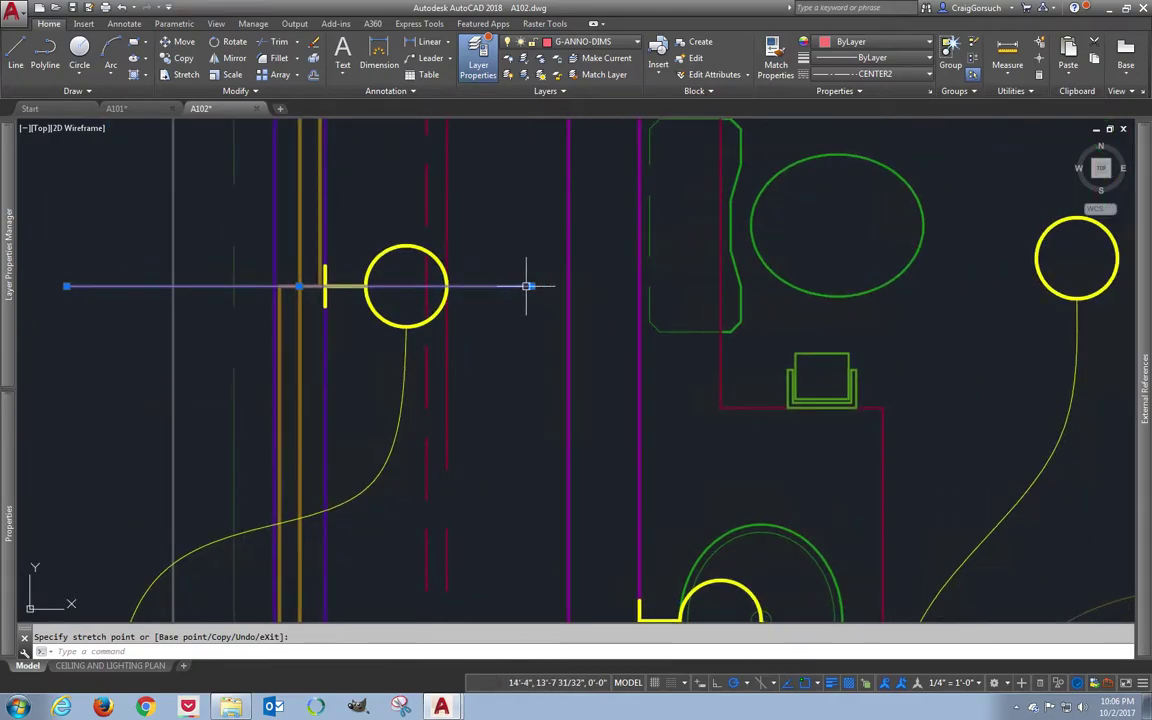
click(527, 286)
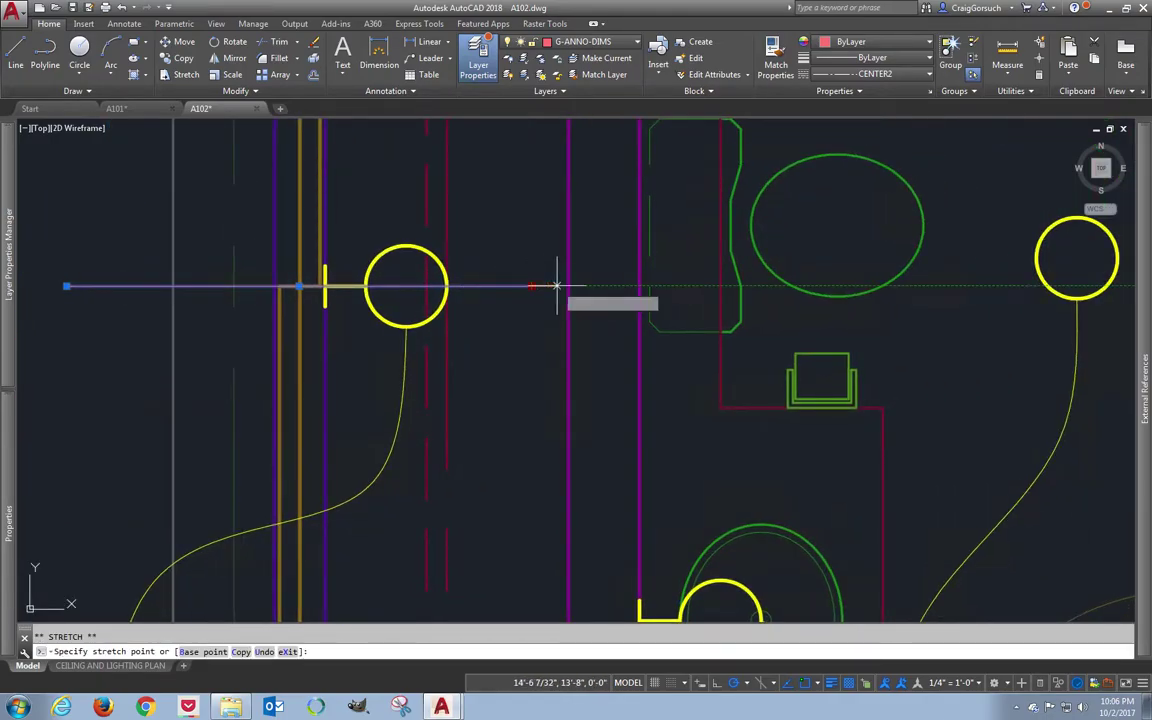
click(634, 286)
key(Escape)
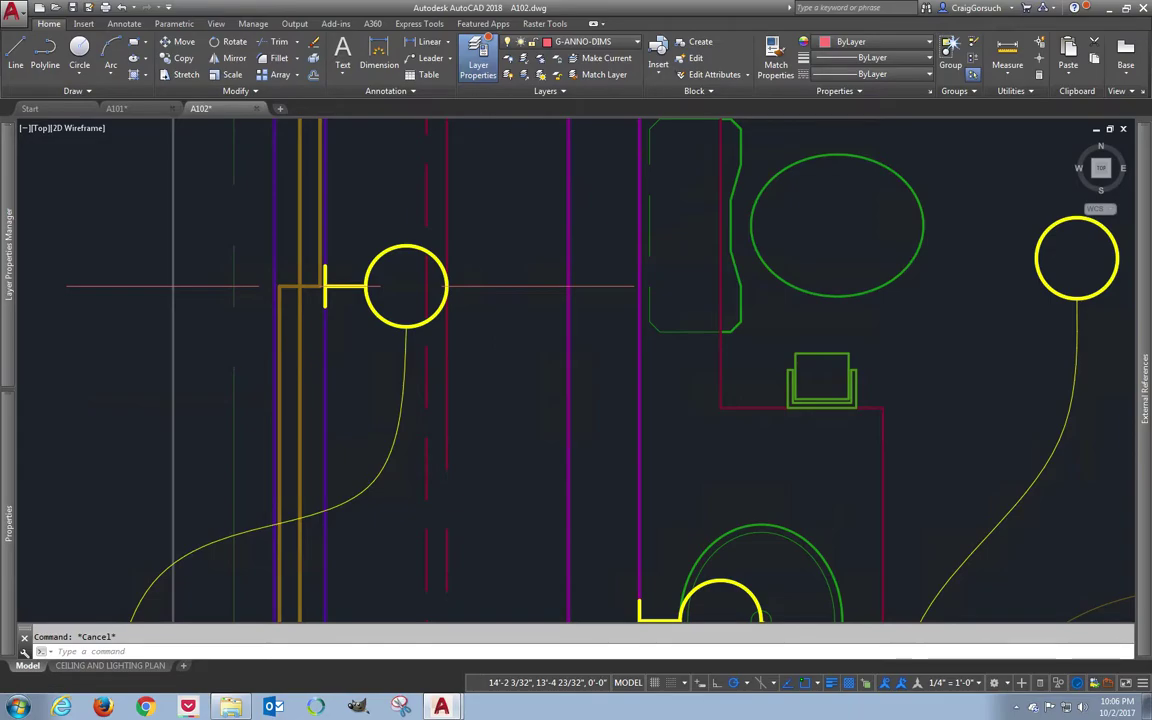
- Erase the horizontal centre line through the bedroom closet light
scroll(498, 318, down, 1)
scroll(499, 319, down, 1)
click(503, 305)
text(e)
key(Return)
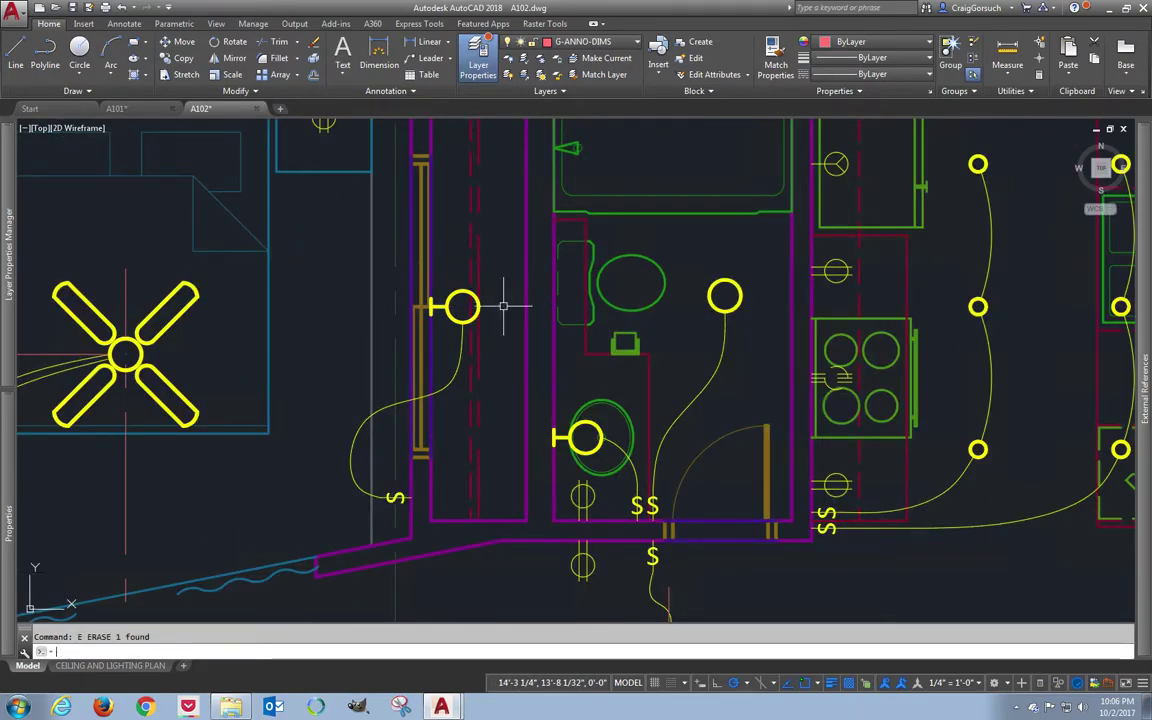
- Add a vertical linear dimension from the entry ceiling light's centre to the lower wall's inner face, aligned with the ceiling fan's dimension
middle_drag(499, 352, 565, 279)
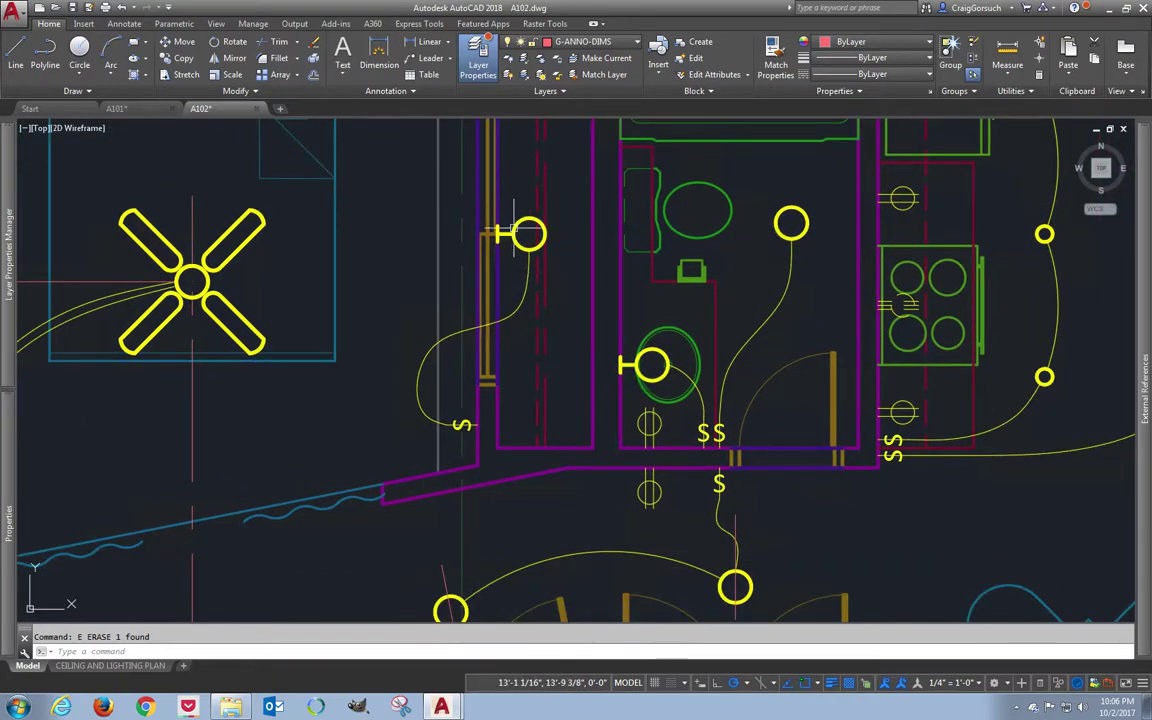
scroll(505, 231, down, 2)
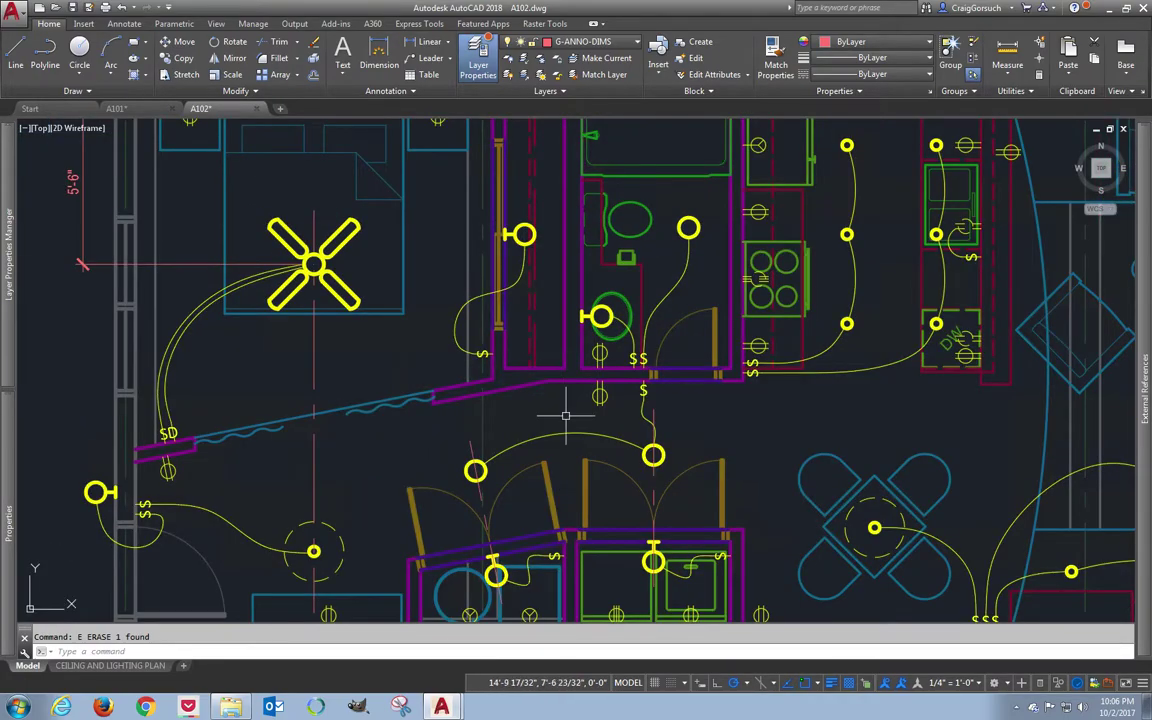
middle_drag(566, 416, 680, 313)
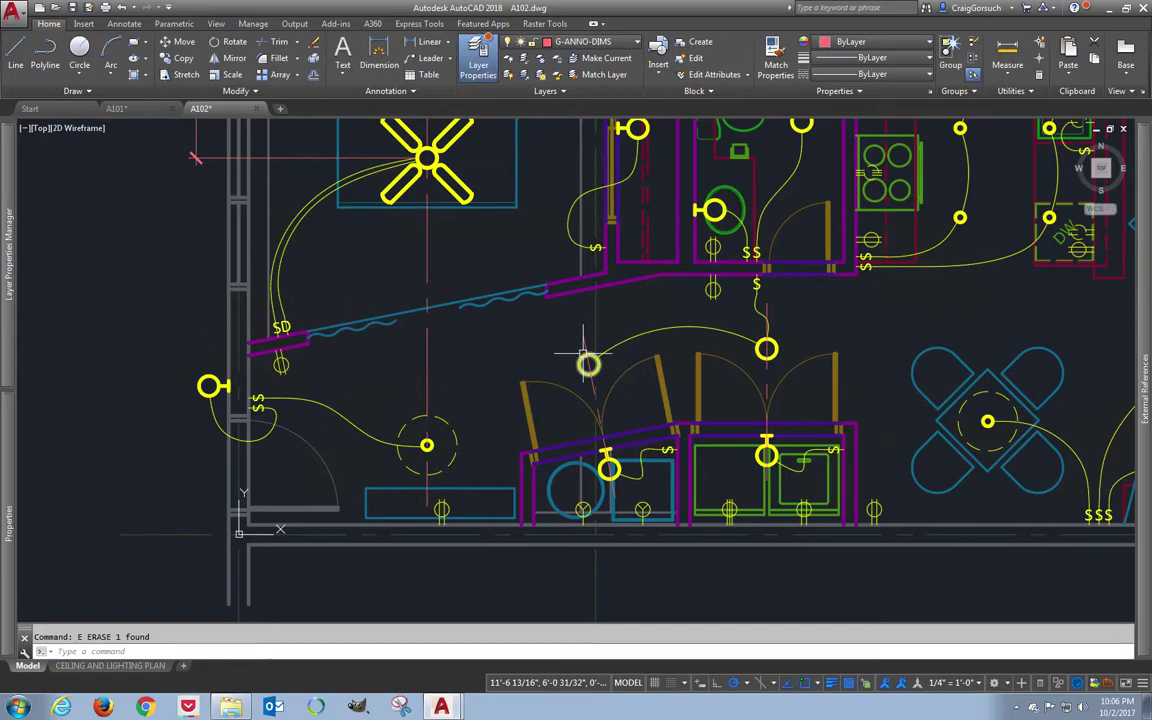
scroll(413, 458, up, 1)
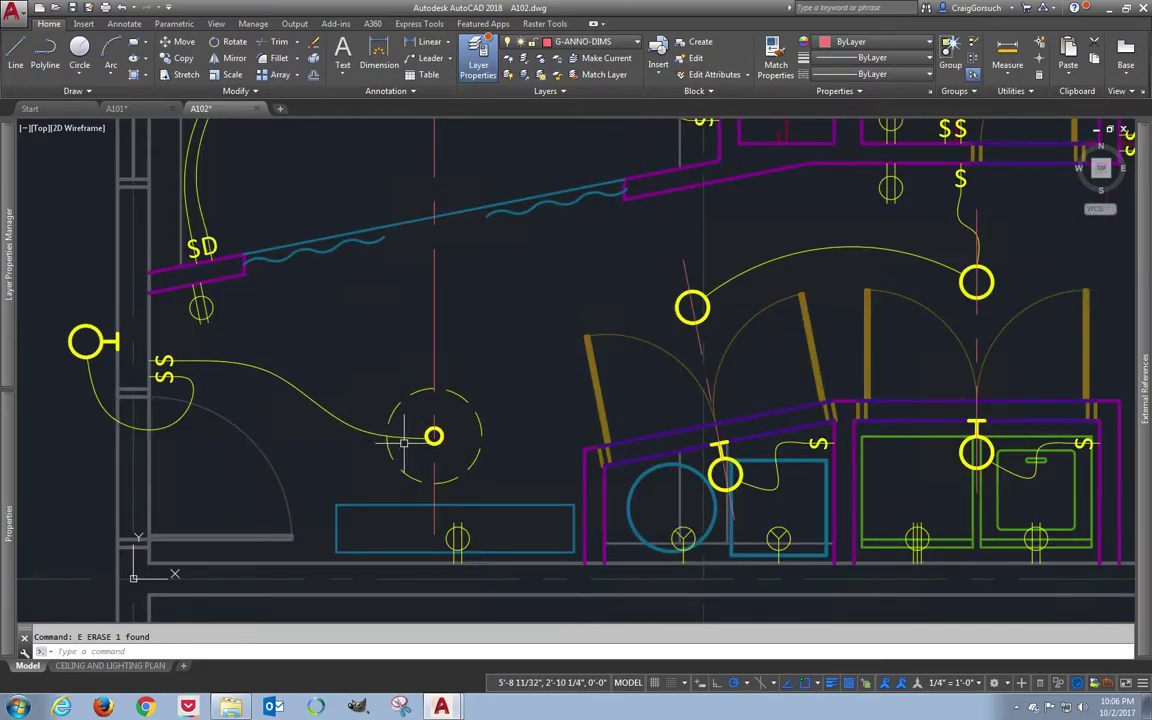
middle_drag(488, 435, 698, 376)
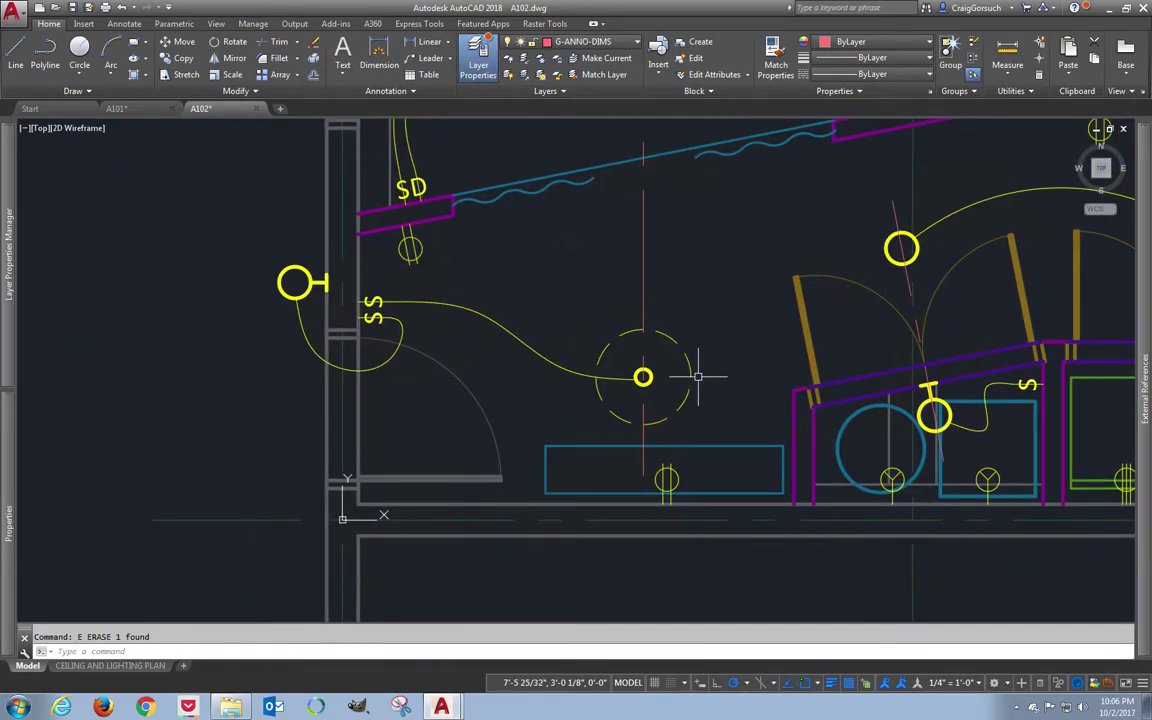
text(LI)
key(Return)
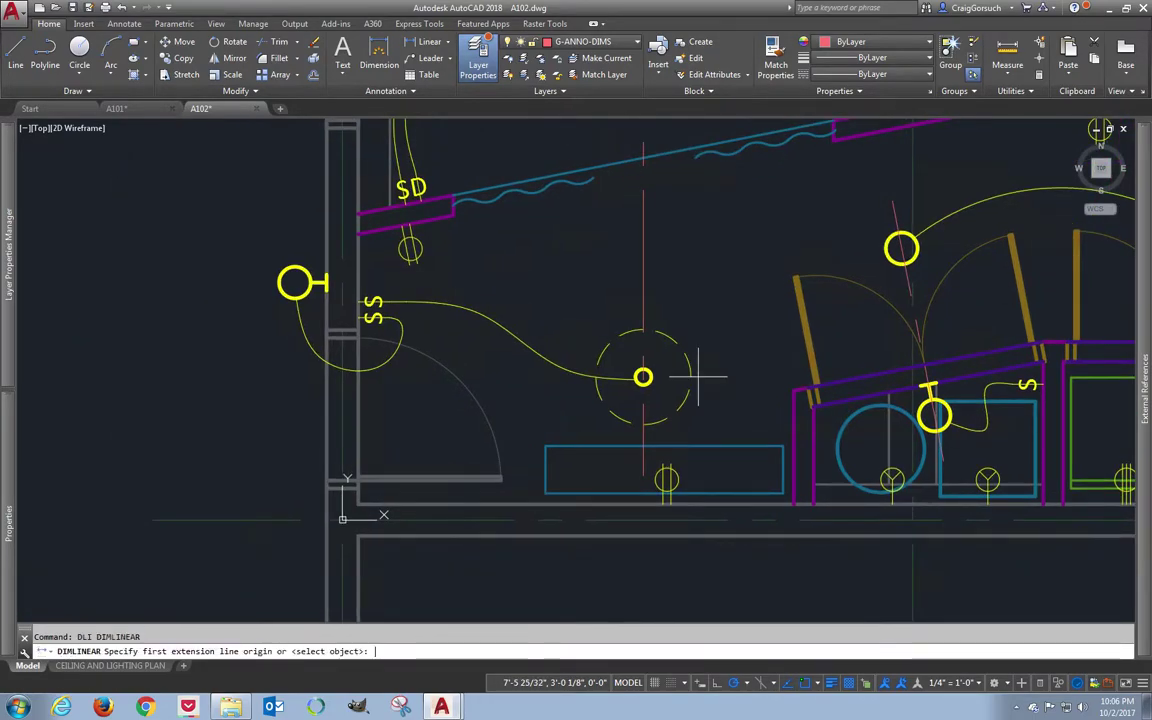
click(643, 377)
click(345, 505)
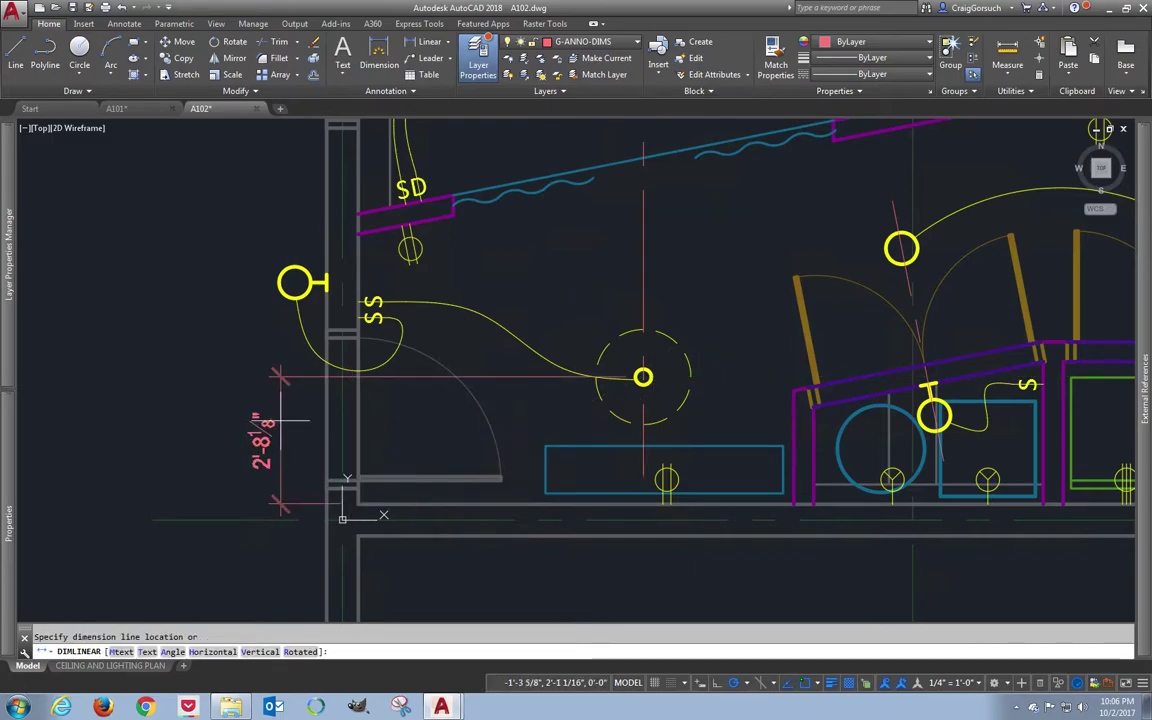
scroll(280, 422, up, 2)
scroll(280, 422, down, 4)
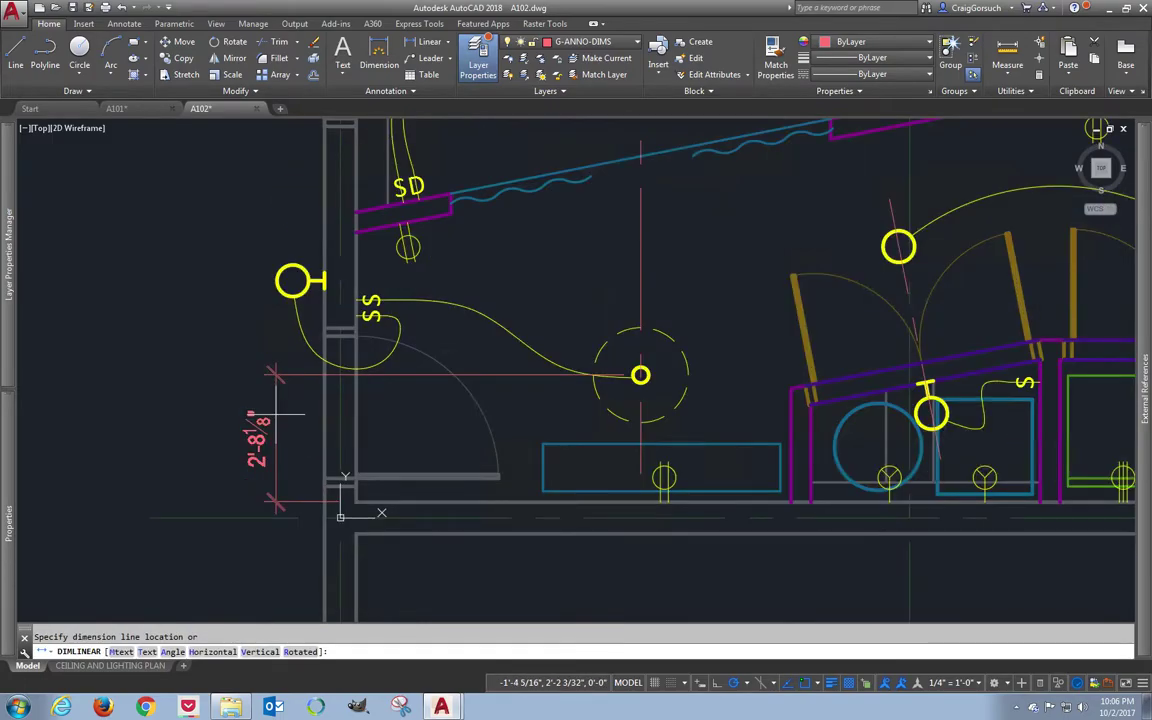
mouse_move(221, 328)
middle_down()
mouse_move(257, 399)
mouse_move(278, 381)
middle_up()
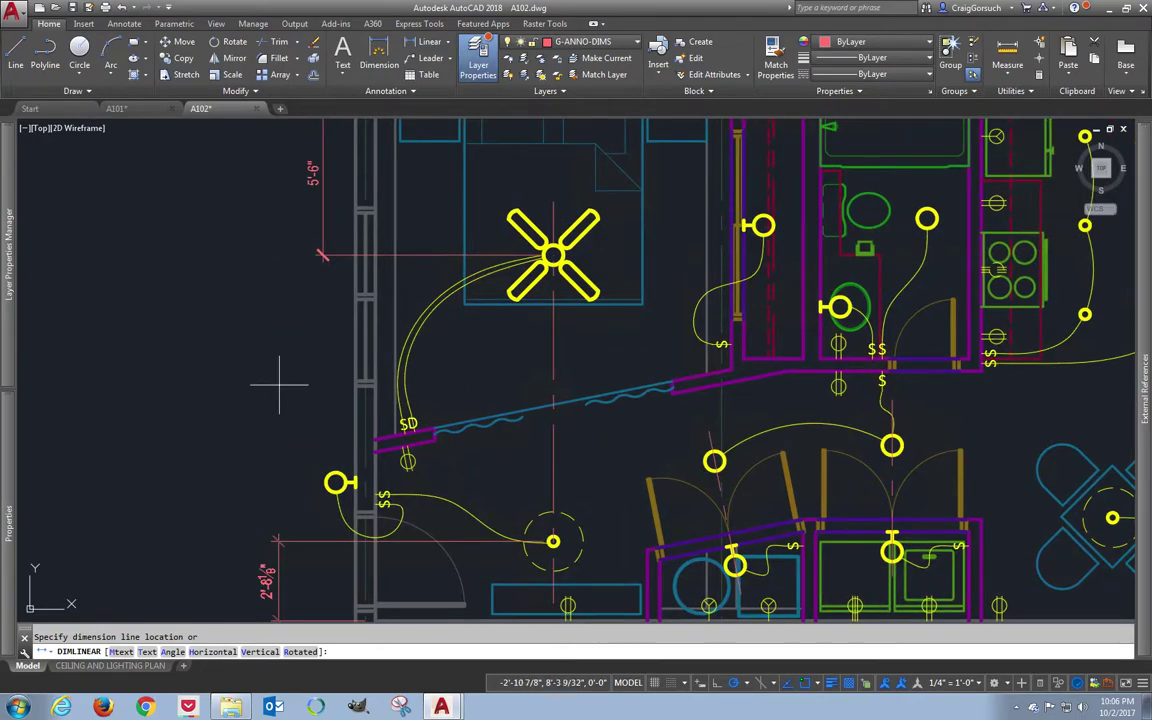
click(318, 250)
- Stretch the entry ceiling light with its wiring end and dimension straight down by 2-1/8"
middle_drag(260, 442, 287, 260)
scroll(537, 341, up, 4)
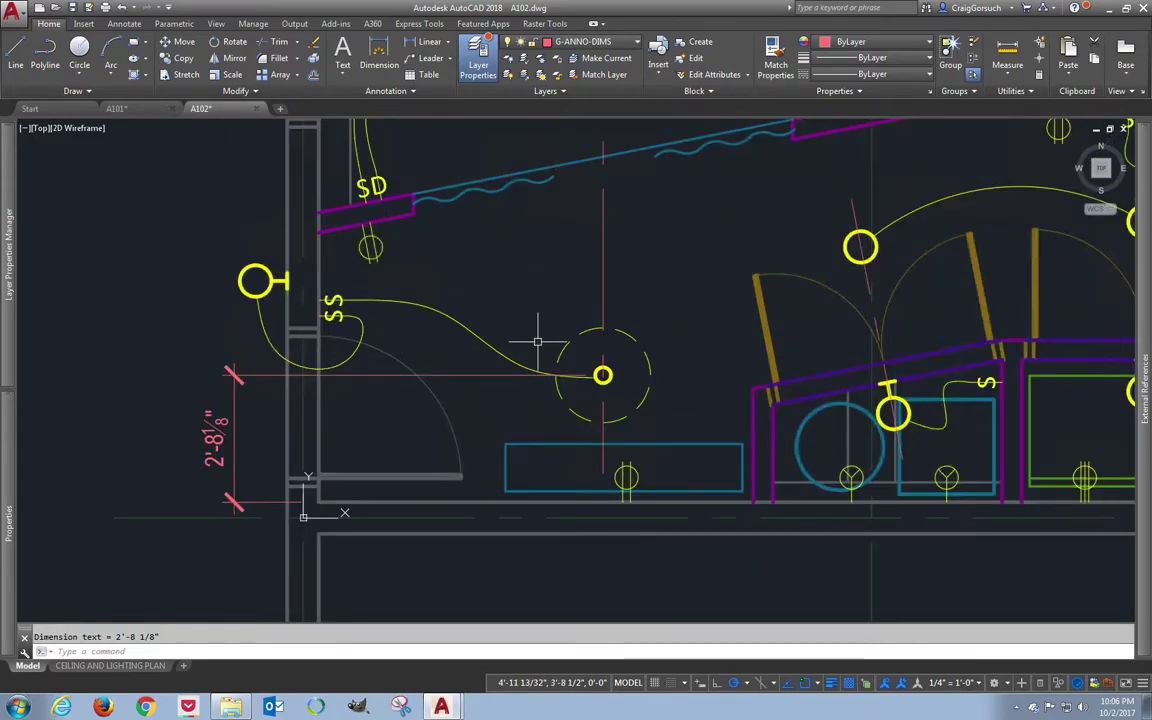
middle_drag(620, 390, 780, 335)
text(s)
key(Return)
click(938, 298)
click(800, 345)
key(Return)
click(672, 388)
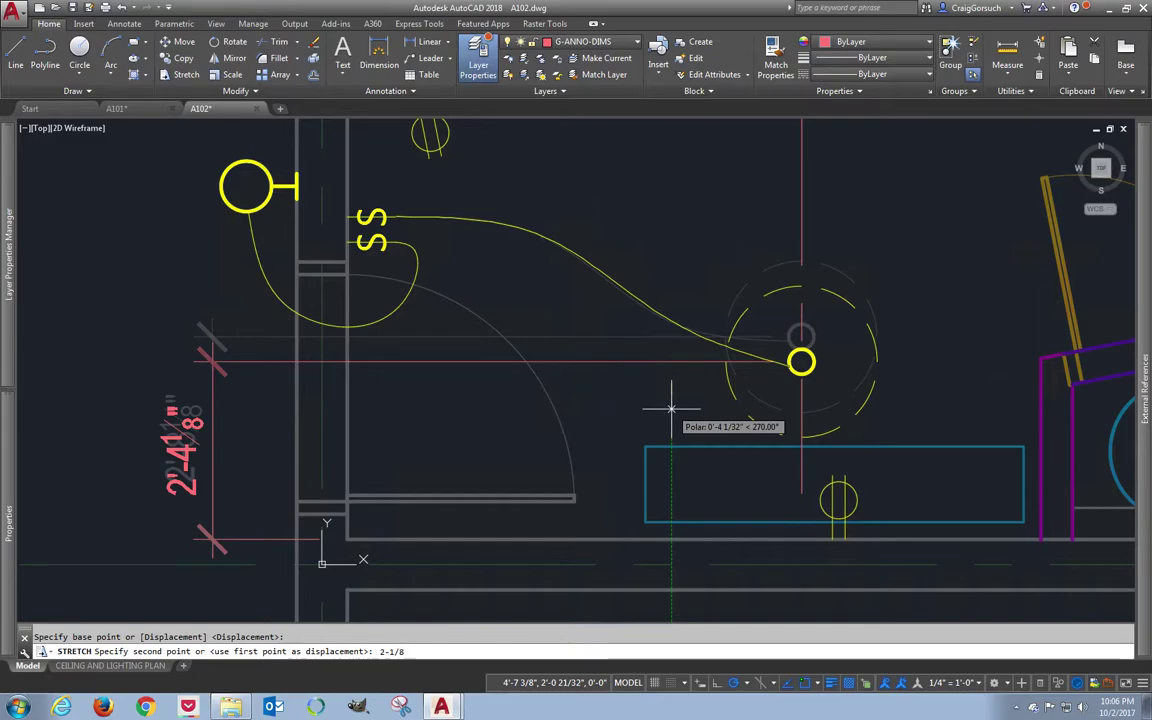
key(Return)
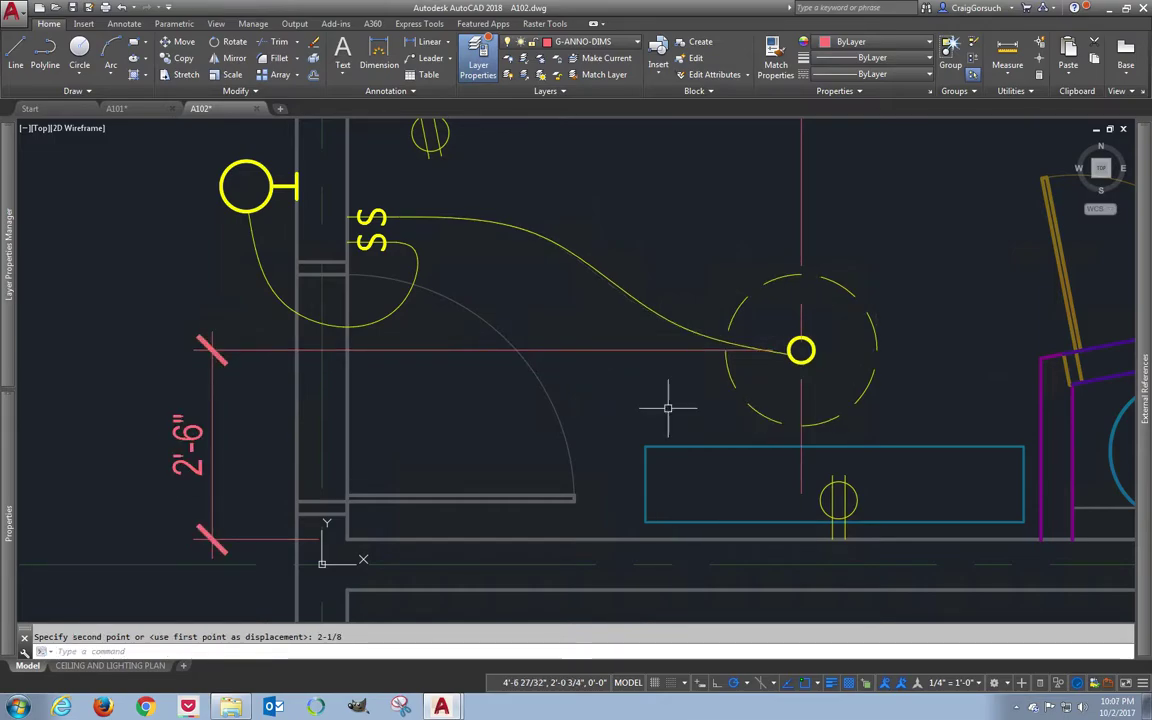
- Move the receptacle below the entry ceiling light along the wall onto the light's vertical centre line
scroll(668, 408, down, 2)
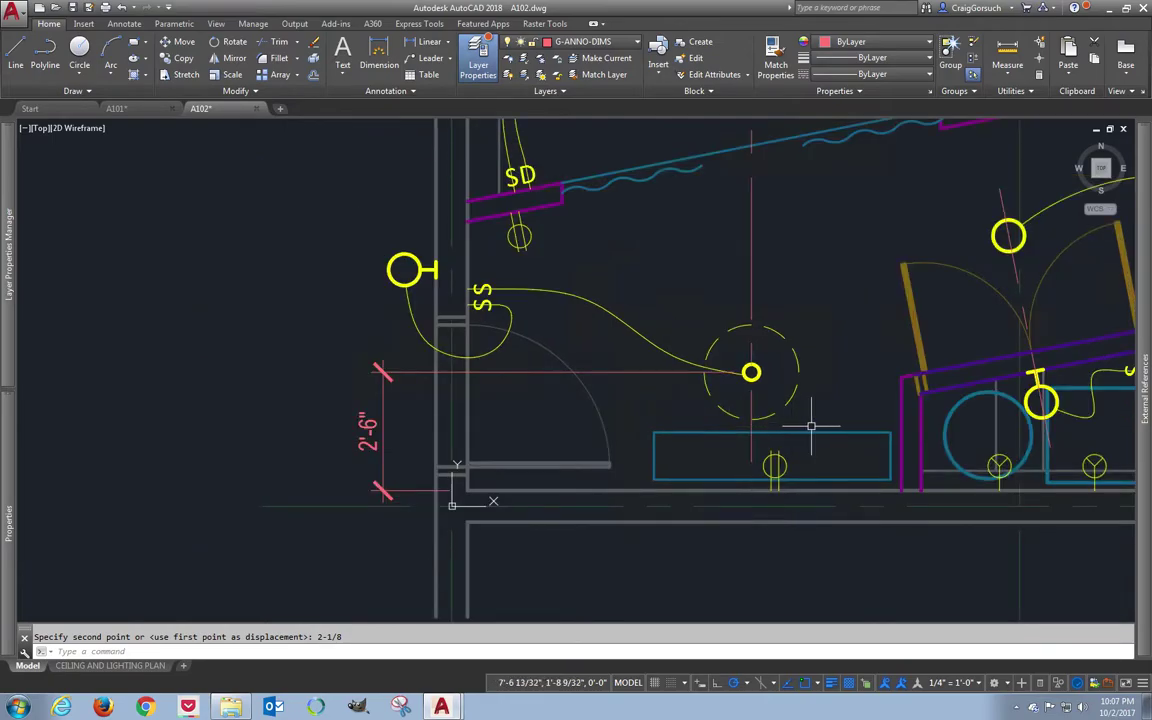
click(775, 483)
click(775, 489)
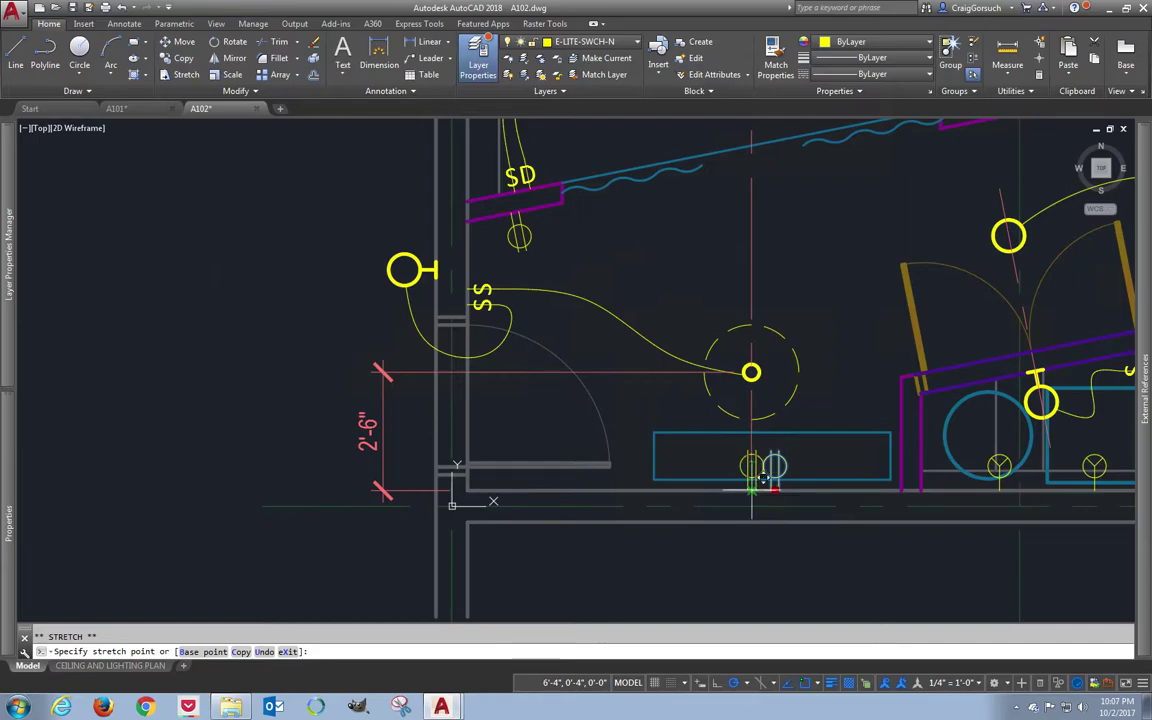
click(753, 486)
key(Escape)
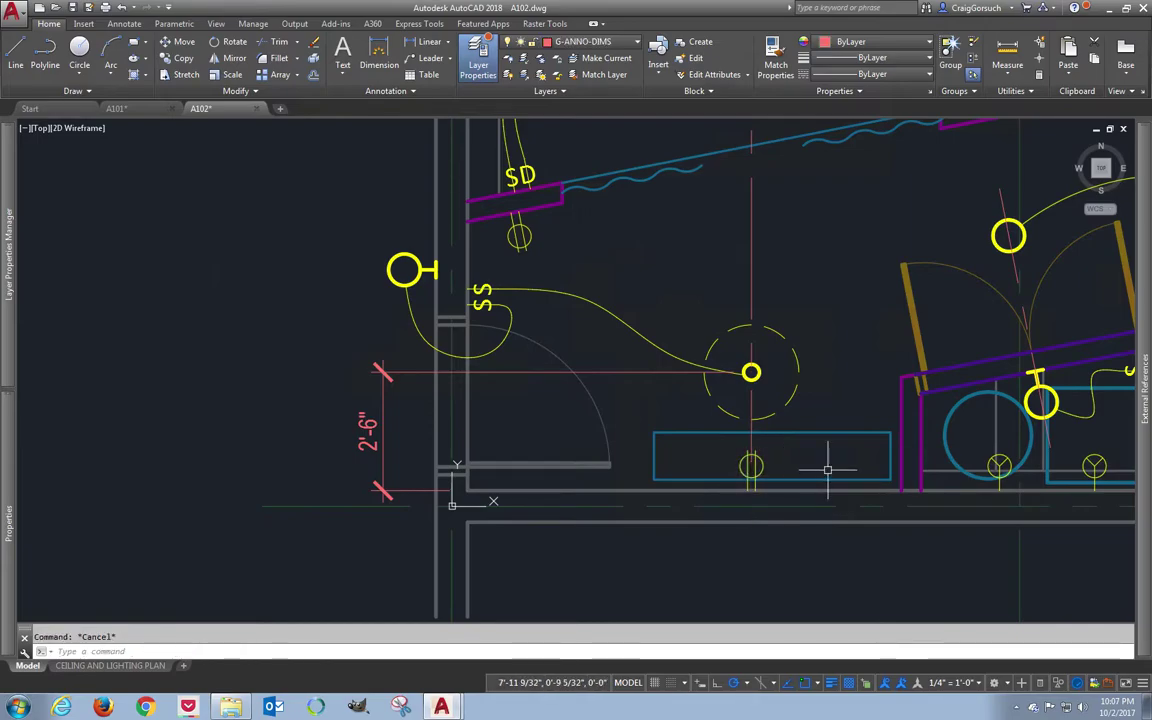
- Add a vertical linear dimension between the entry ceiling light and the outdoor wall light, in line with the entry light's existing dimension
scroll(827, 469, up, 2)
scroll(827, 469, down, 4)
mouse_move(827, 469)
middle_down()
mouse_move(709, 487)
mouse_move(436, 570)
mouse_move(341, 585)
middle_up()
mouse_move(248, 568)
middle_down()
mouse_move(334, 530)
mouse_move(419, 455)
mouse_move(393, 499)
mouse_move(326, 534)
mouse_move(465, 493)
middle_up()
scroll(287, 437, up, 2)
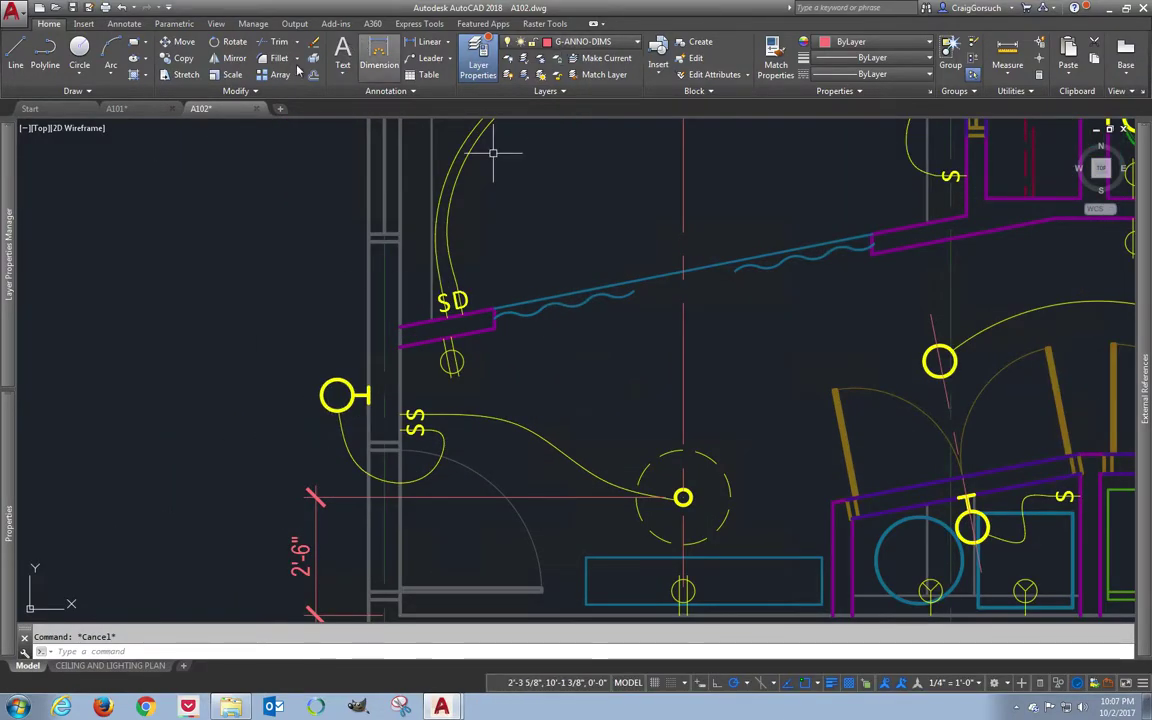
click(379, 57)
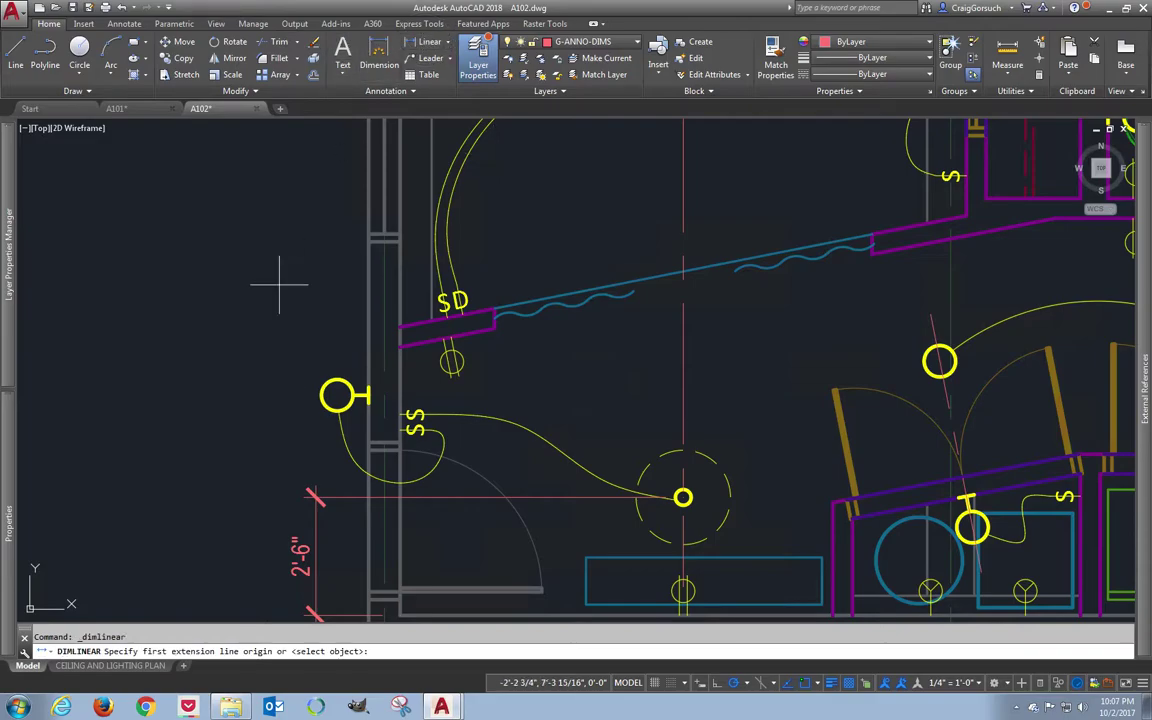
middle_drag(330, 512, 368, 423)
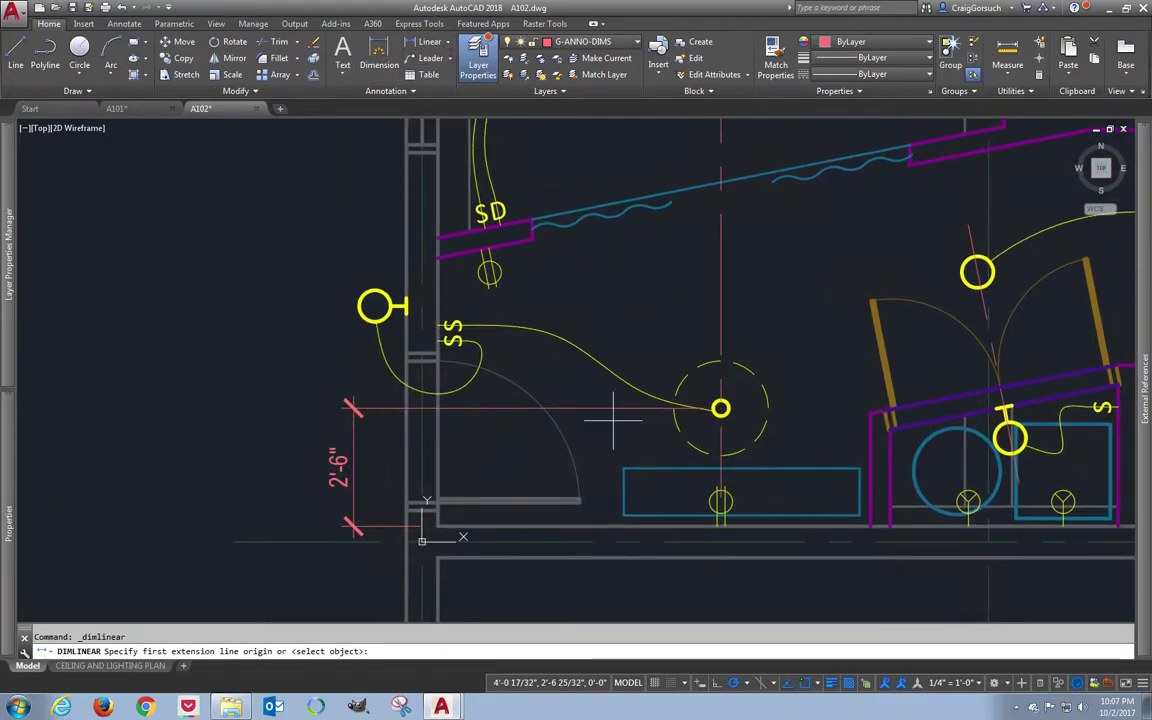
click(721, 407)
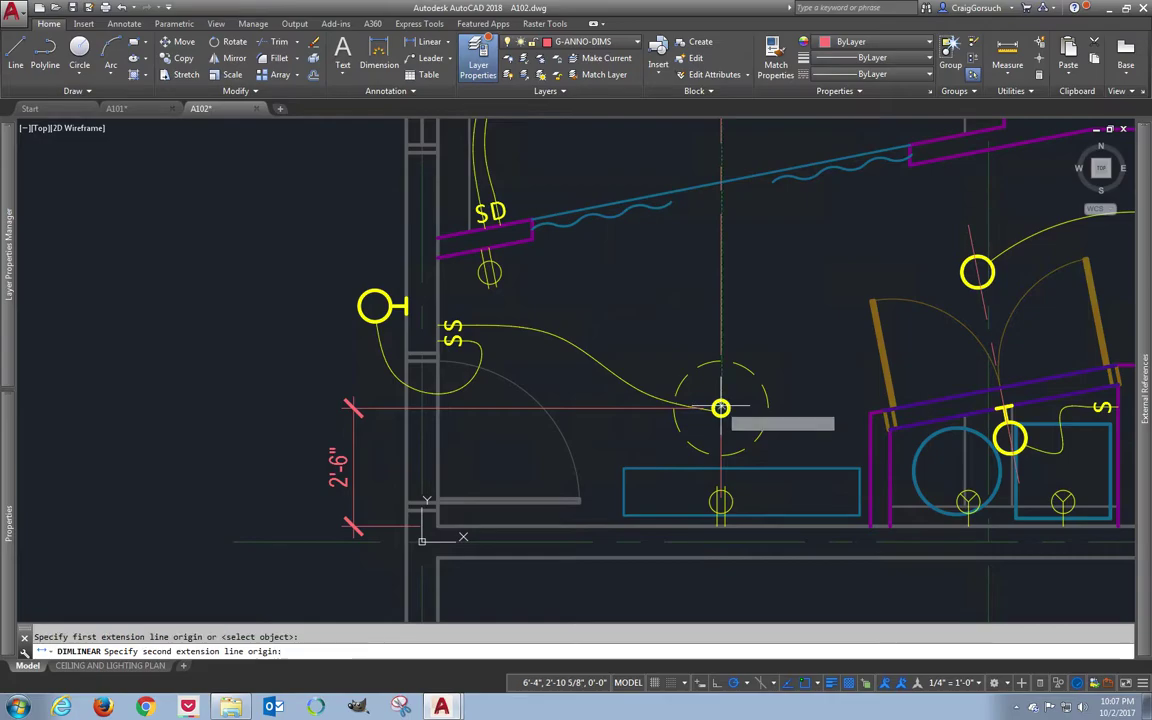
click(375, 305)
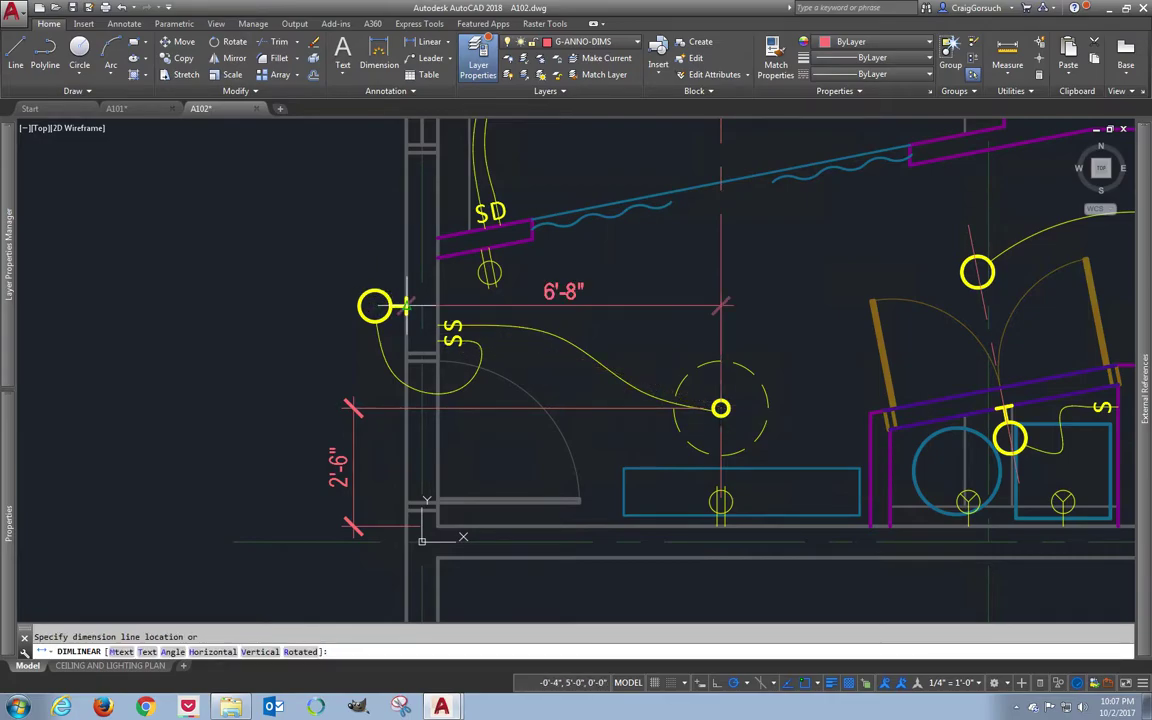
click(353, 397)
click(370, 383)
click(325, 410)
key(Escape)
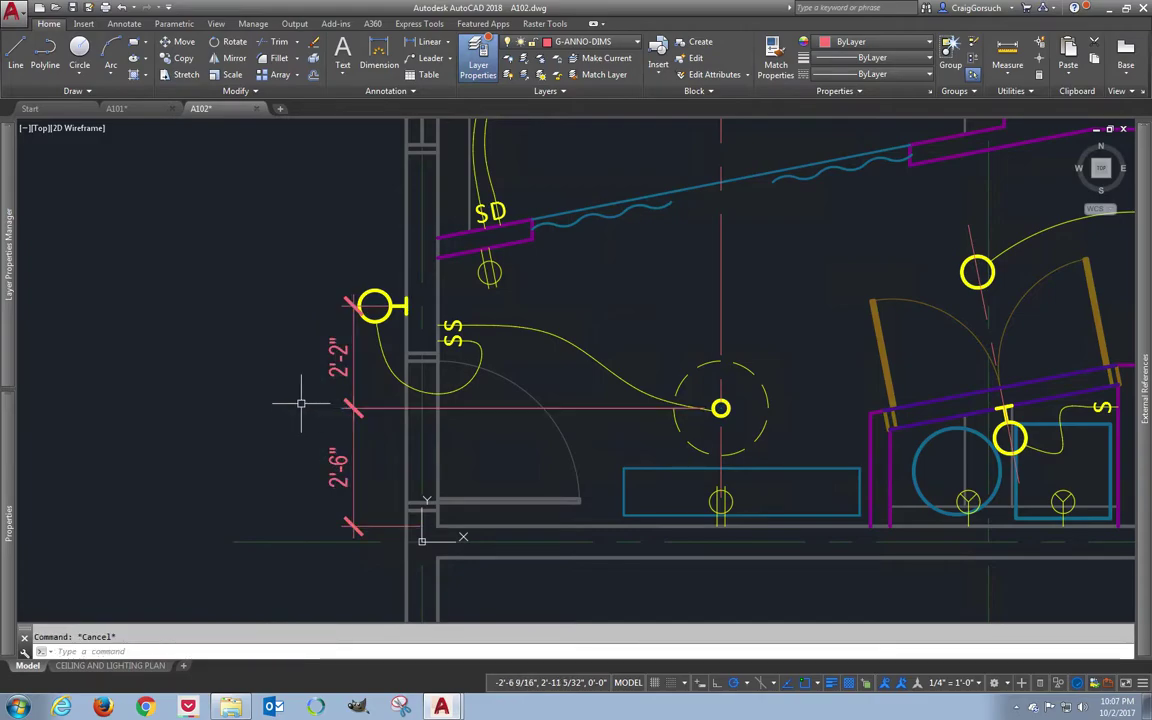
- Shift the two stacked entry light dimensions together farther outward from the exterior wall
scroll(283, 393, up, 2)
scroll(283, 393, down, 2)
click(363, 395)
click(308, 436)
click(353, 407)
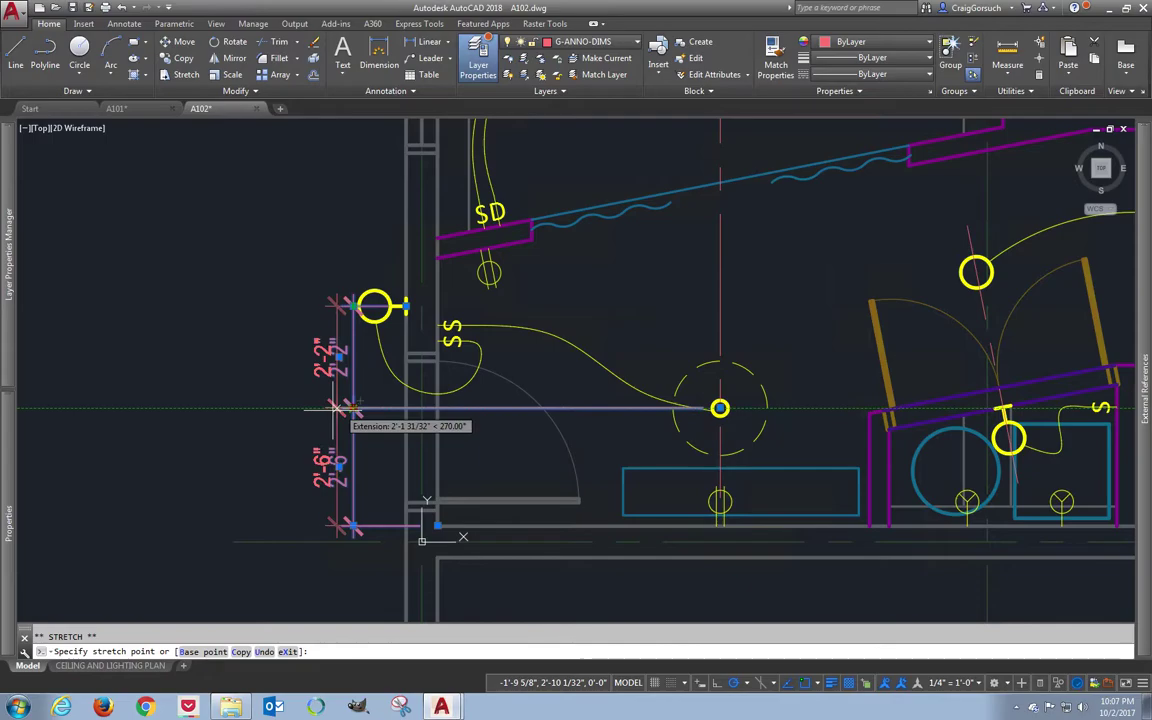
scroll(315, 407, down, 2)
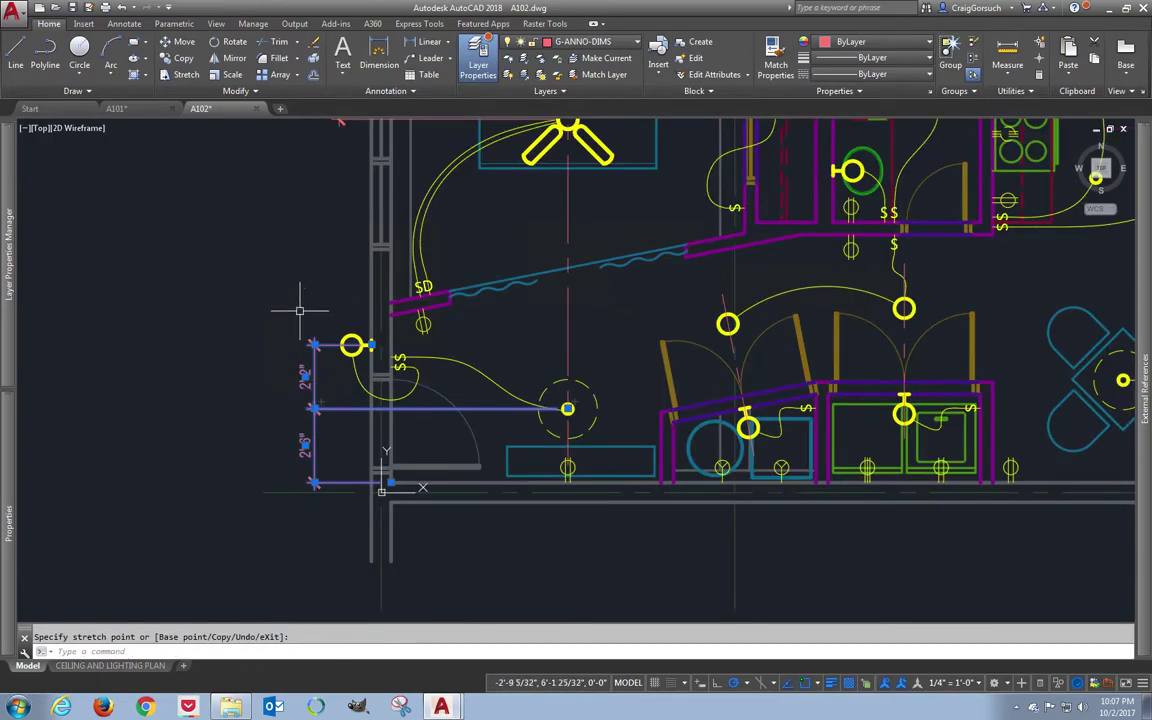
- Move the ceiling fan's dimension line outward to align with the two entry light dimensions
middle_drag(301, 283, 329, 418)
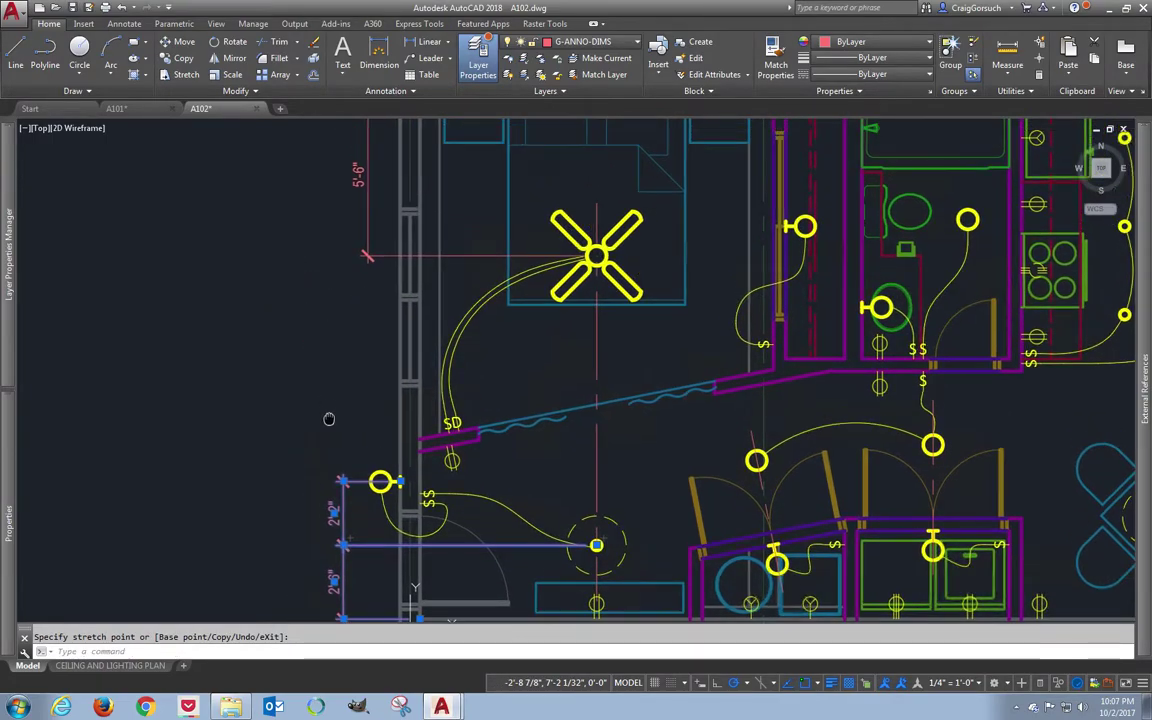
click(371, 258)
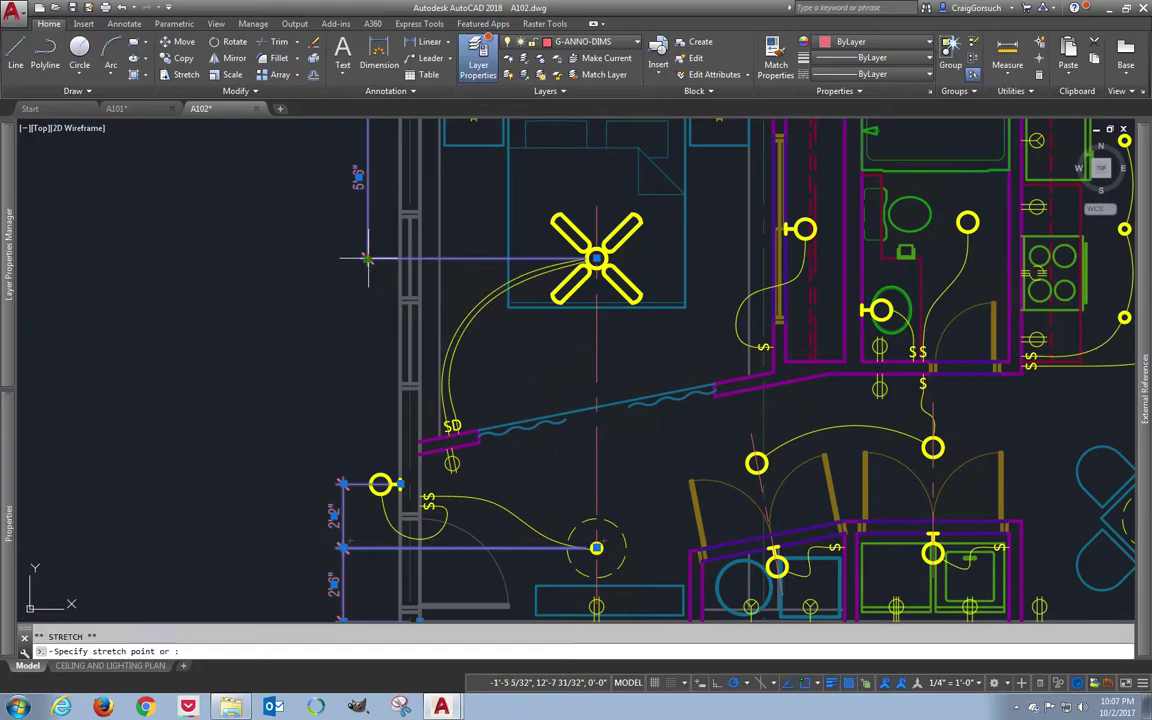
key(Escape)
key(Escape)
- Draw a horizontal line through the bathroom vanity light and stretch its end across the wall into the closet
middle_drag(905, 342, 662, 490)
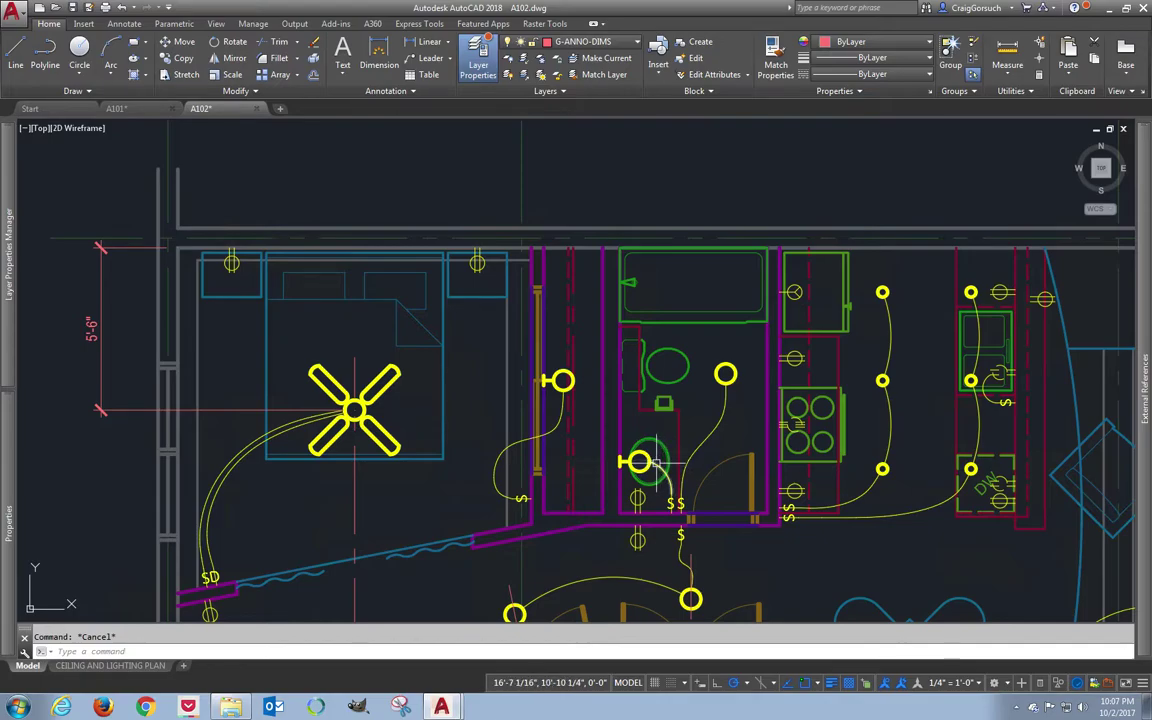
scroll(640, 461, up, 2)
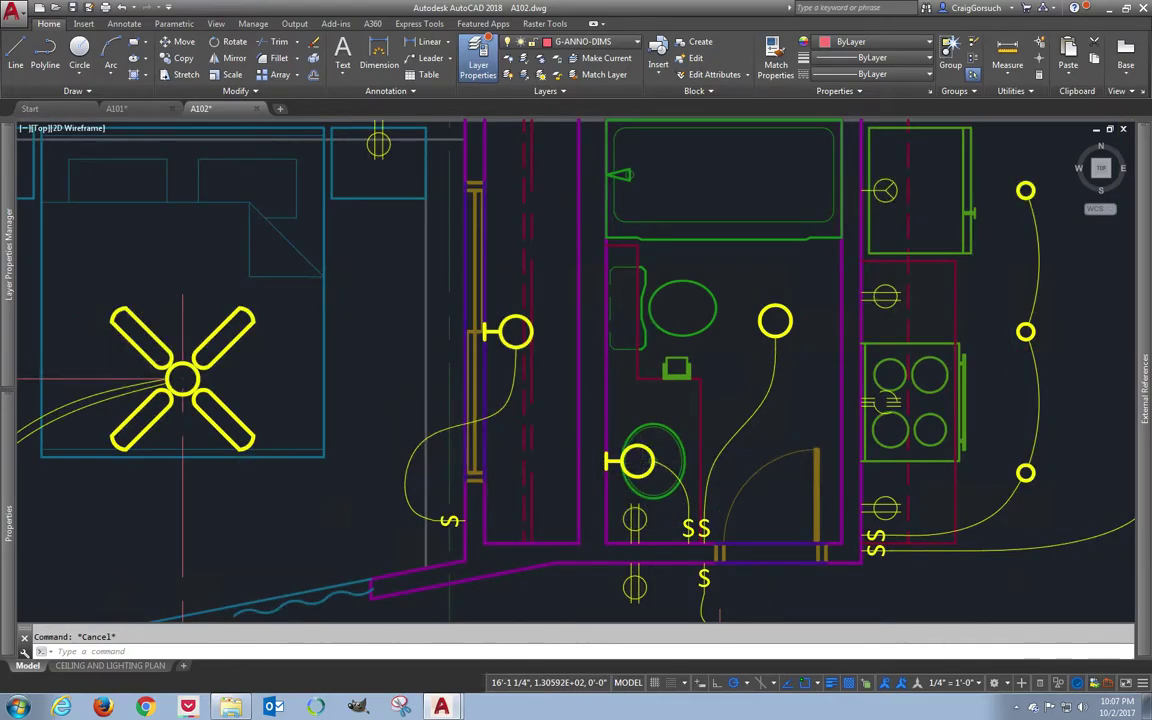
scroll(640, 461, up, 2)
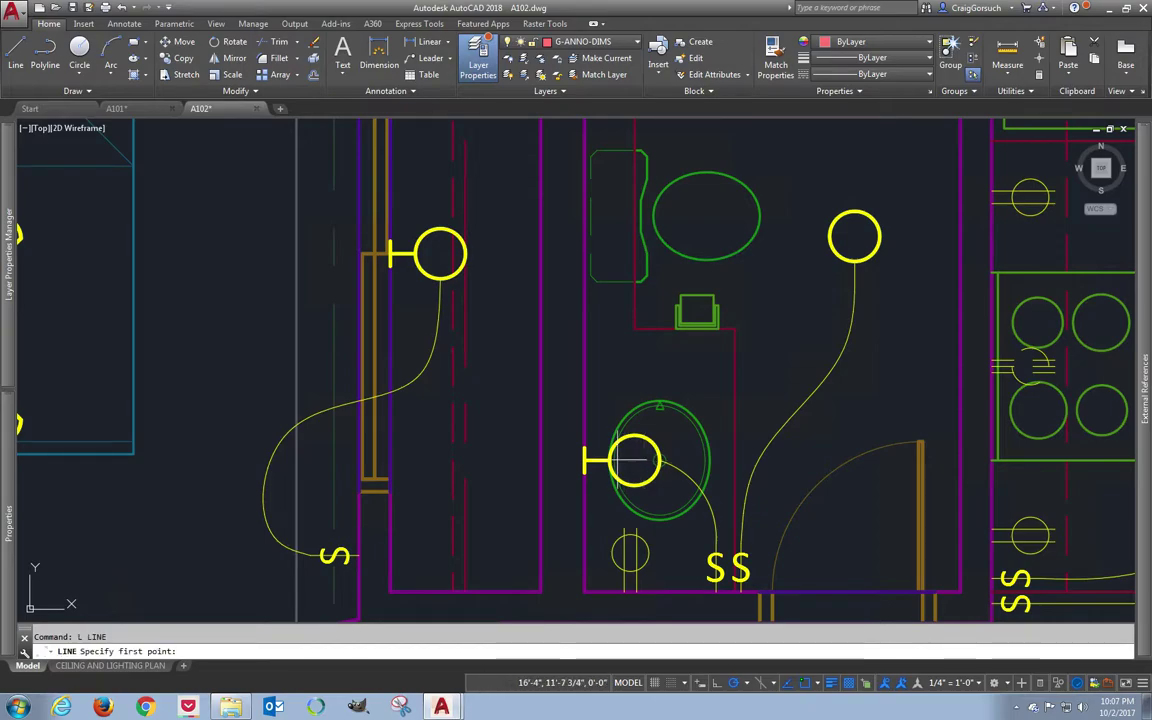
click(634, 460)
click(800, 460)
key(Return)
click(688, 460)
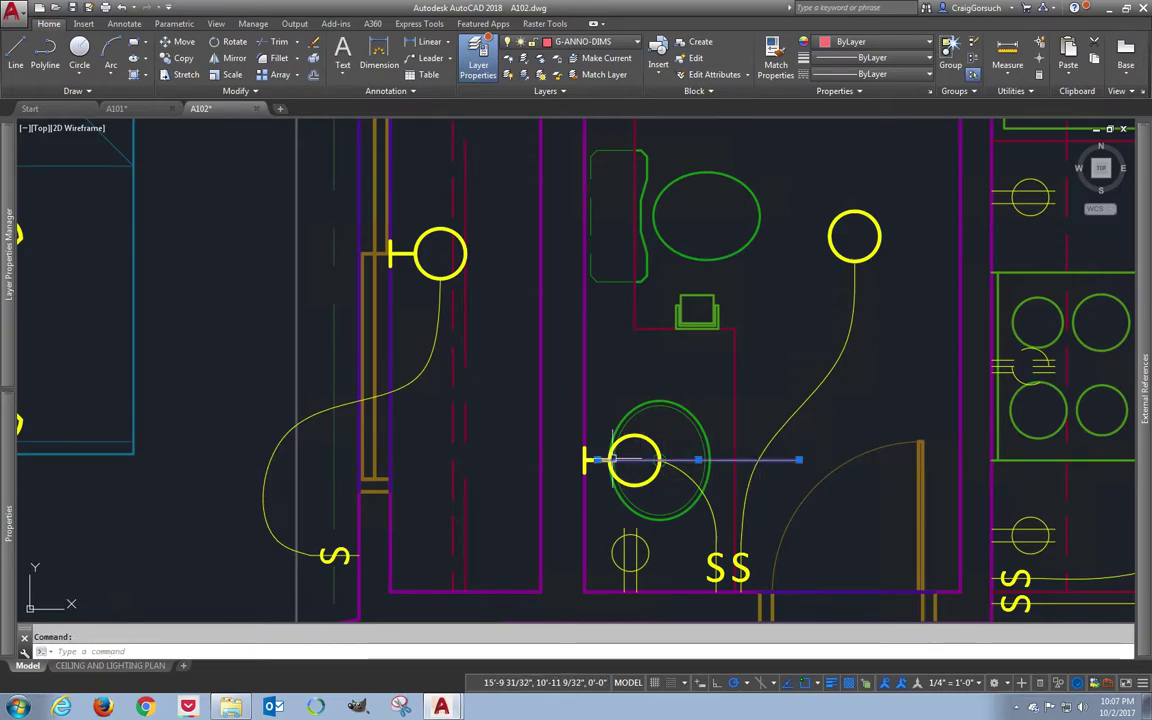
click(597, 460)
click(515, 460)
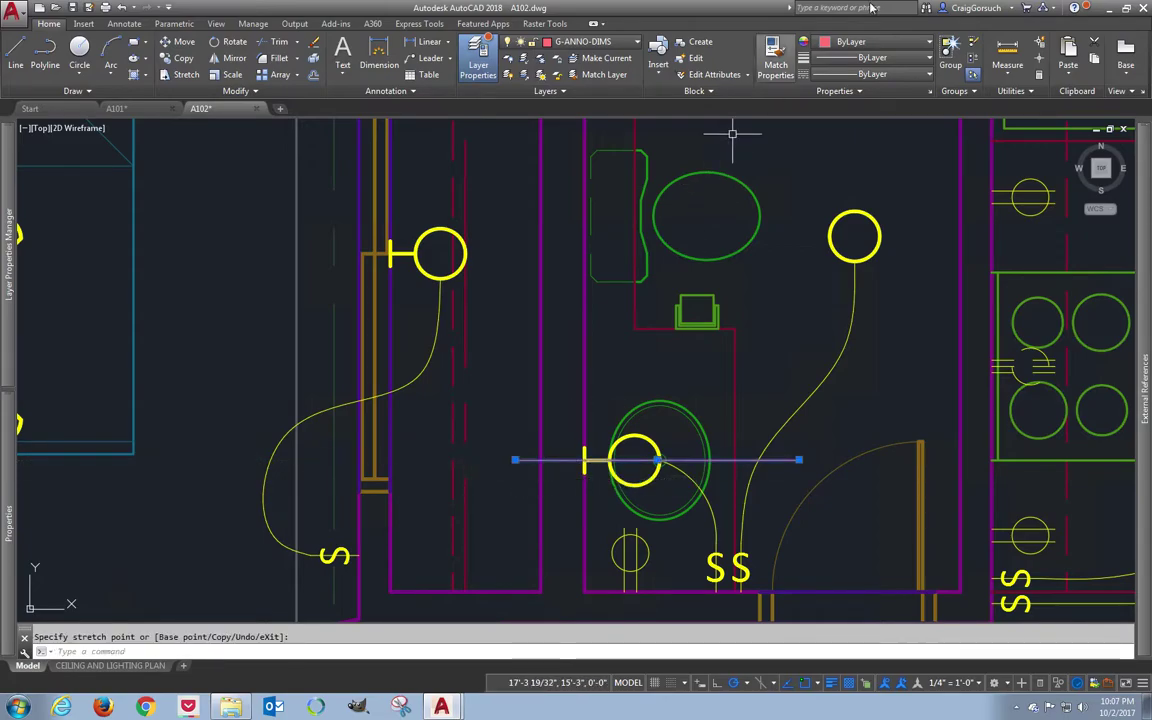
- Set the vanity light line's linetype to CENTER2 and lengthen it slightly toward the bathroom door
click(870, 75)
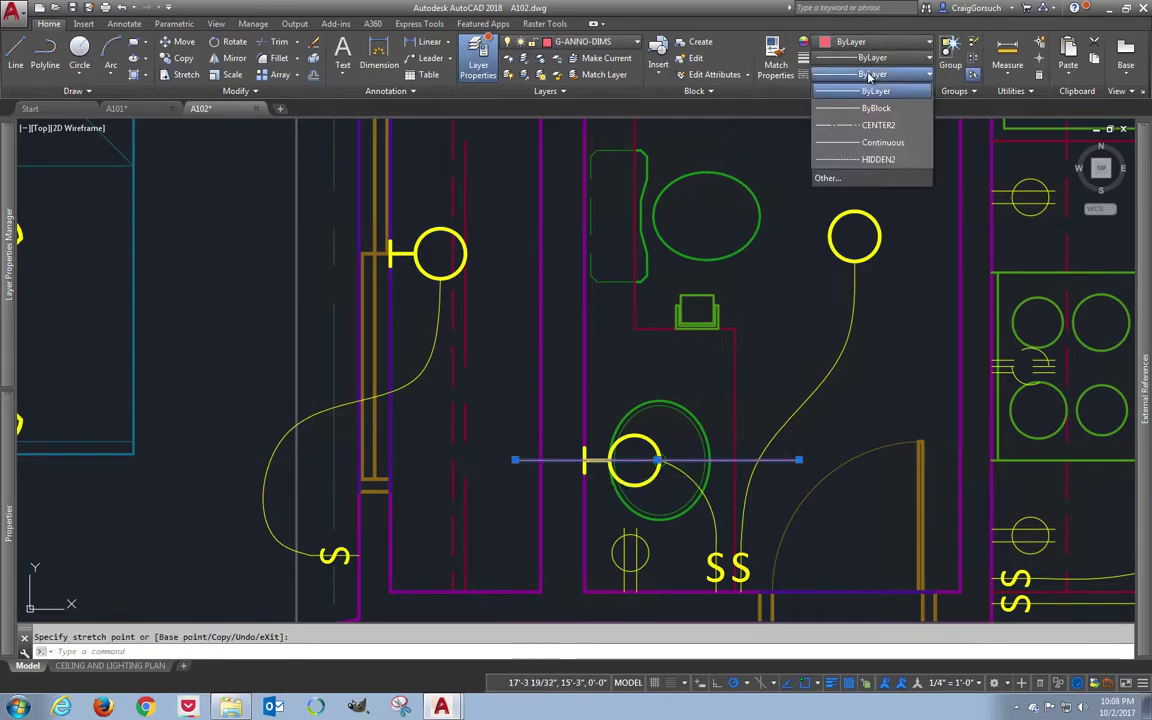
click(878, 125)
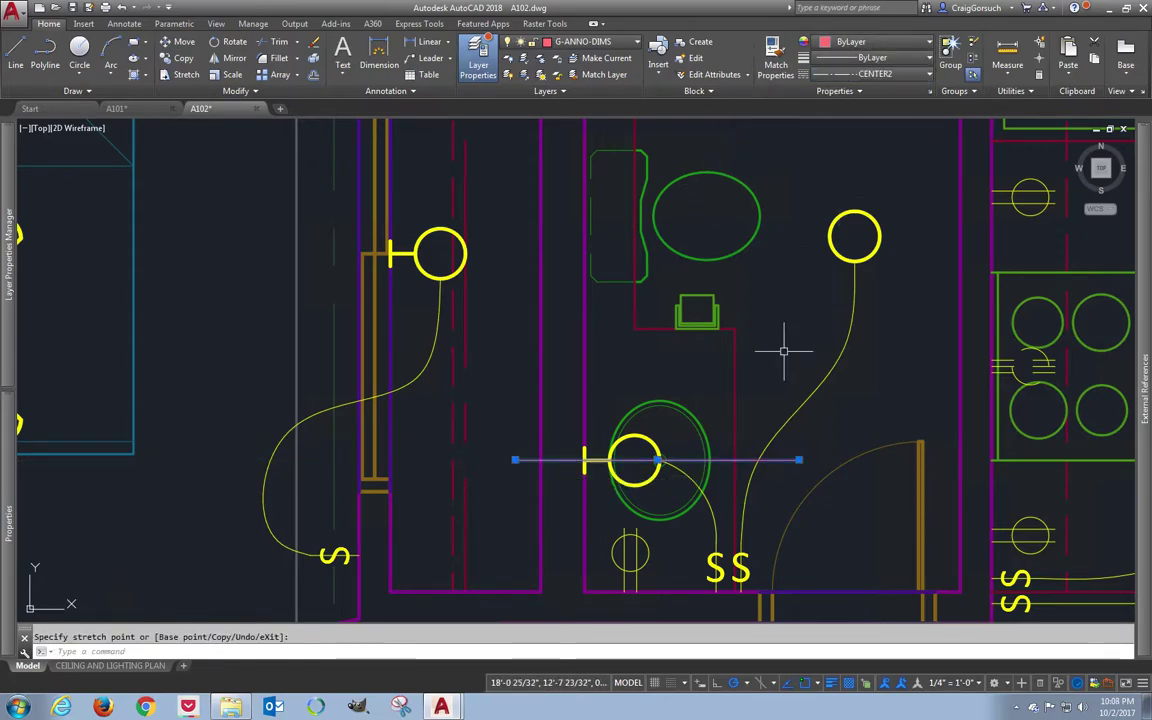
click(799, 460)
click(816, 460)
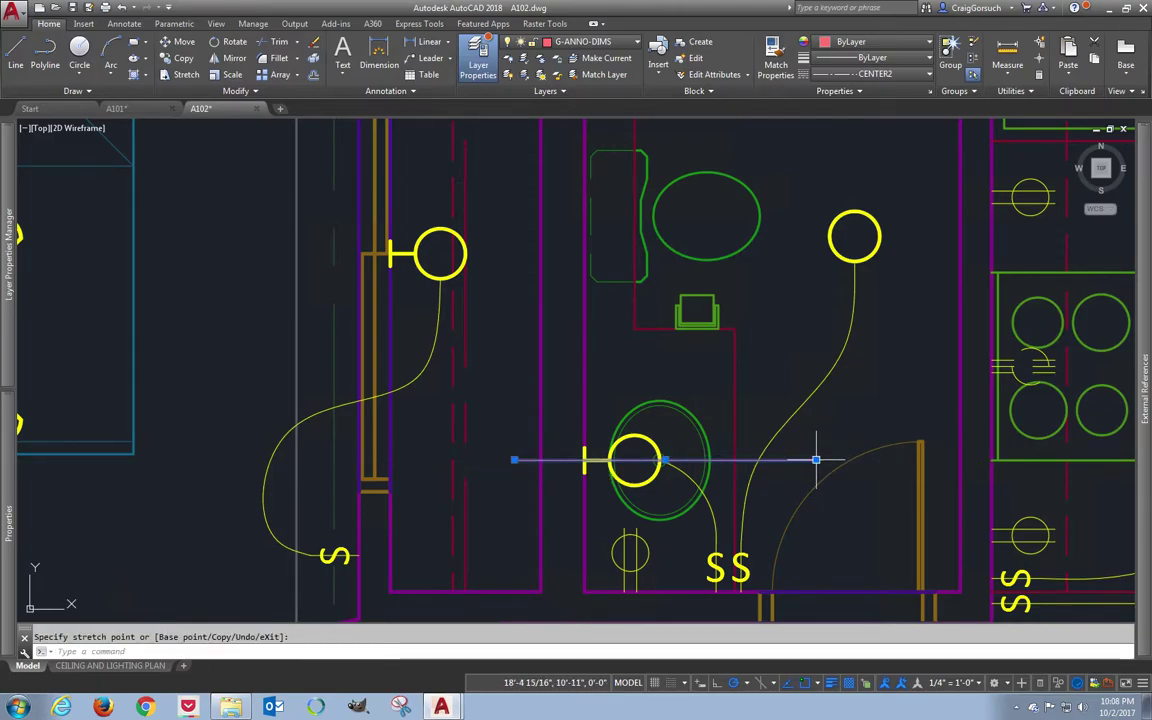
key(Escape)
key(Escape)
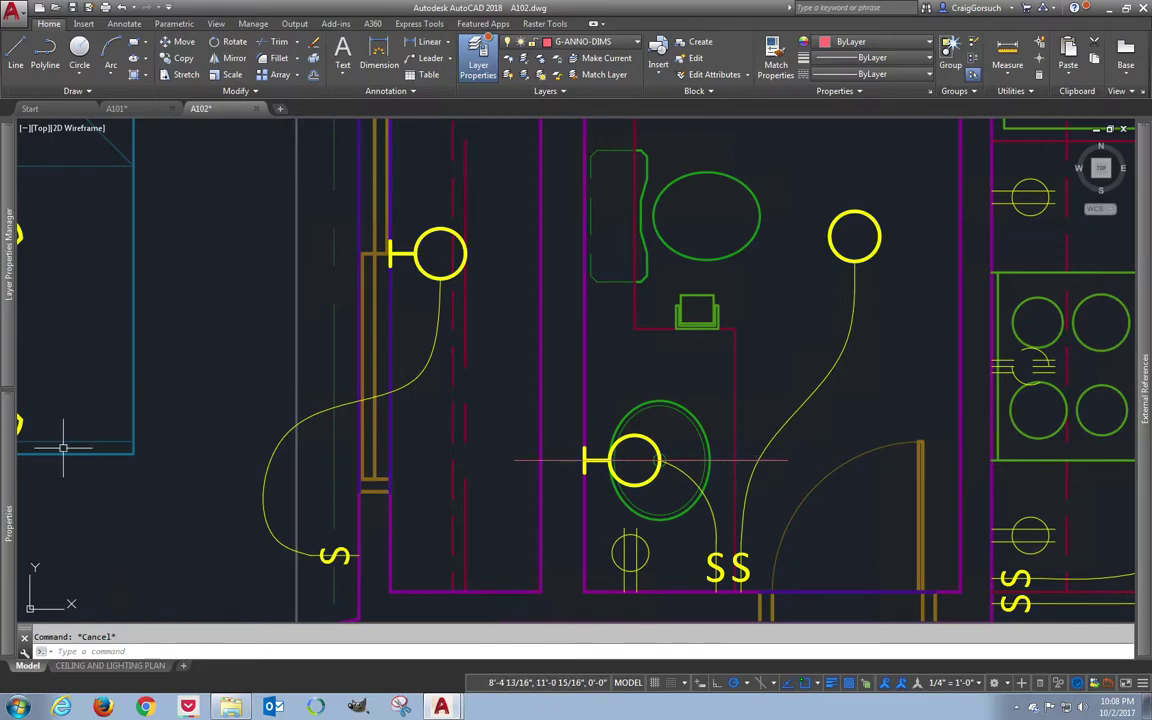
- Set the linetype scale of the bathroom vanity light's centre line to 0.5
mouse_move(7, 464)
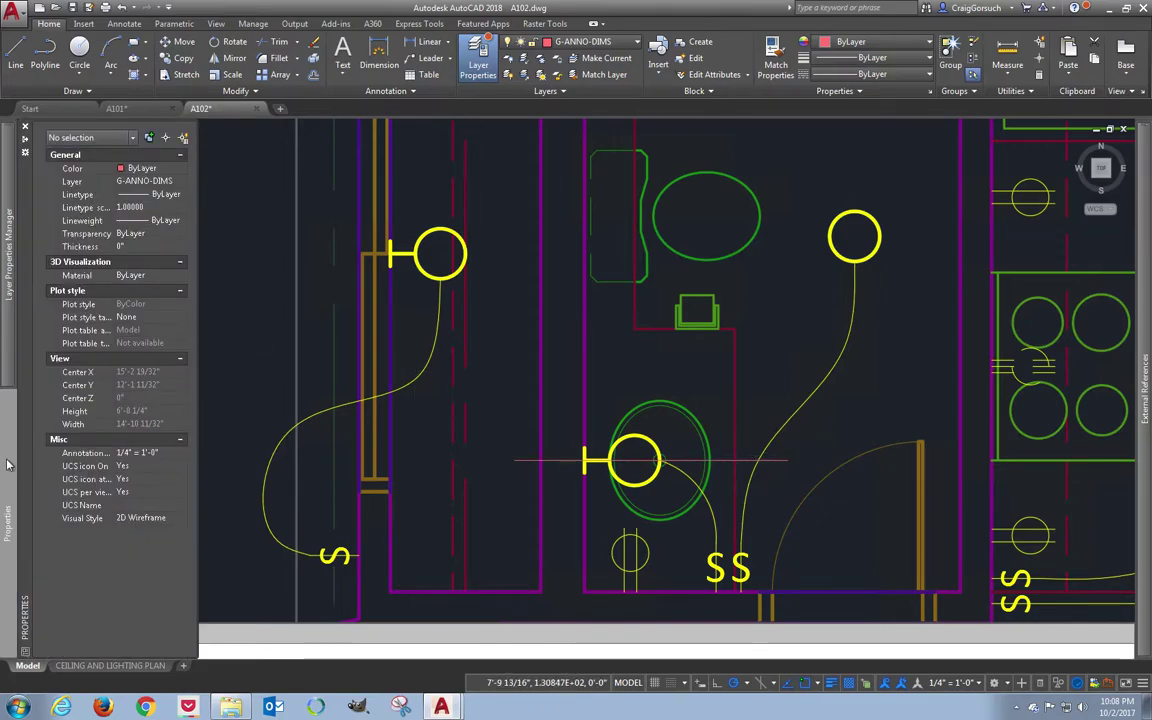
click(157, 208)
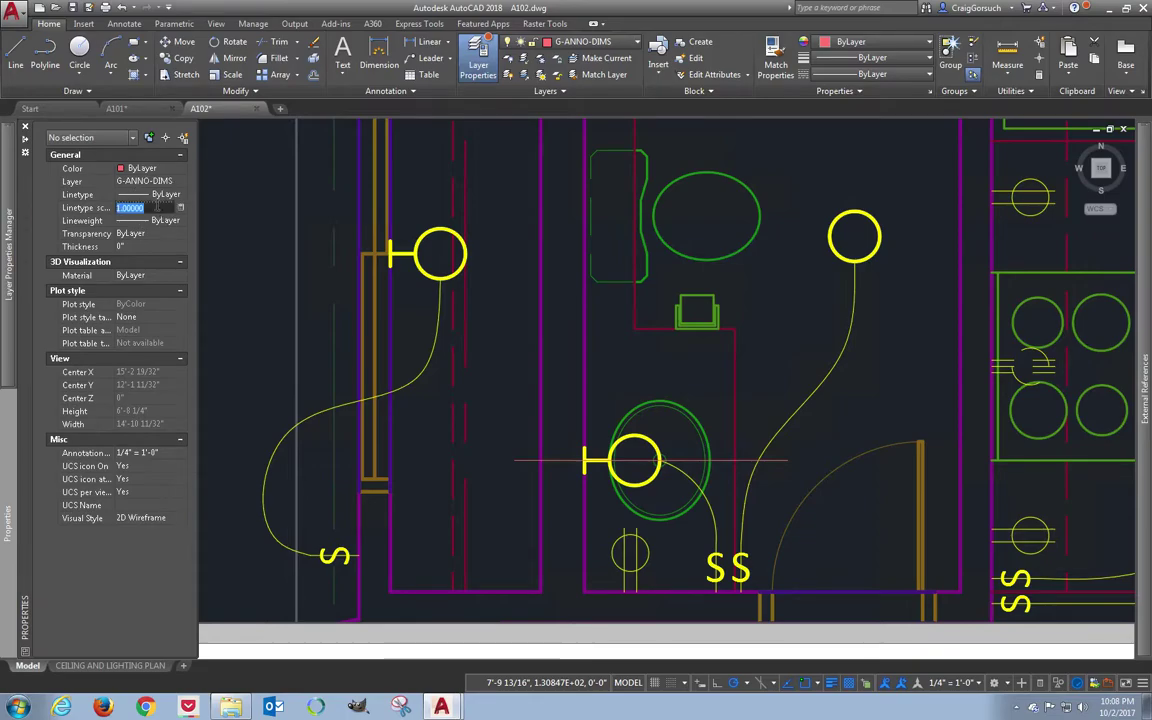
click(688, 460)
mouse_move(3, 487)
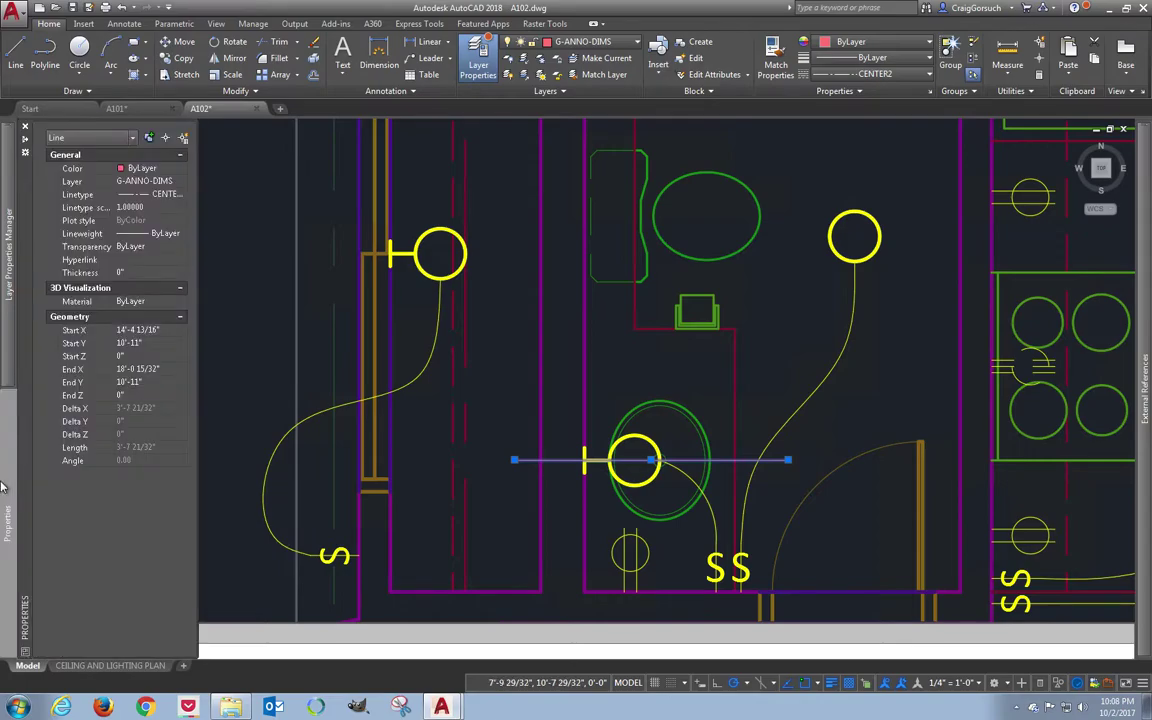
click(150, 207)
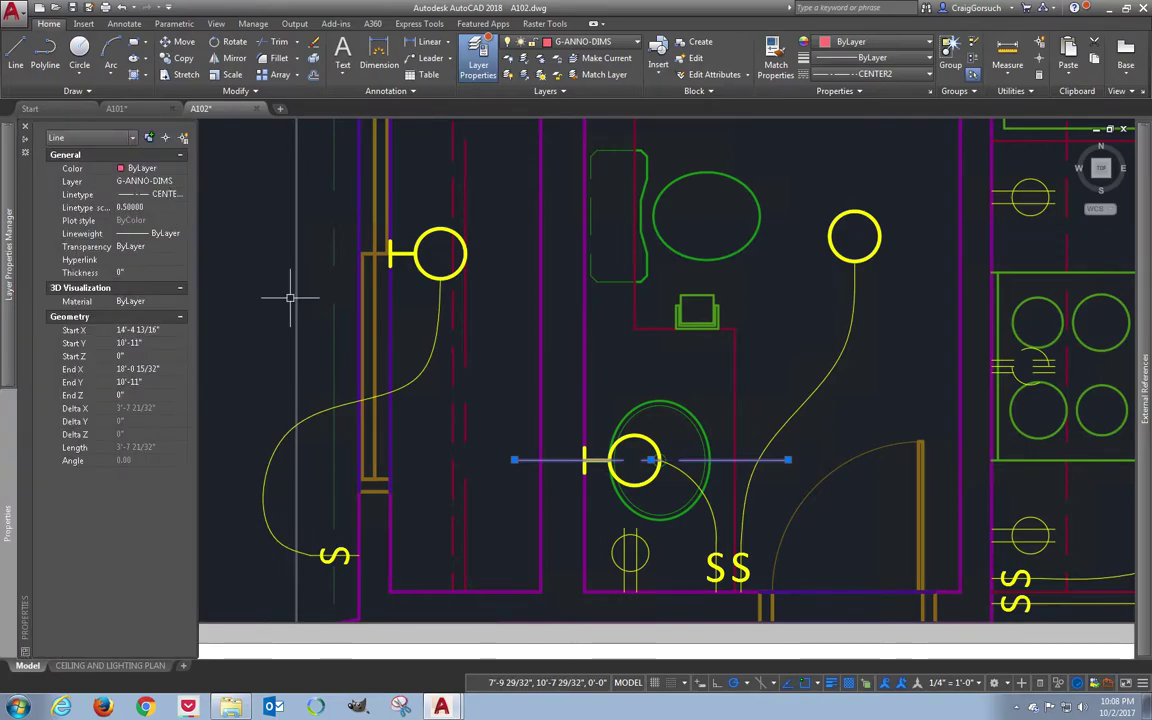
key(Escape)
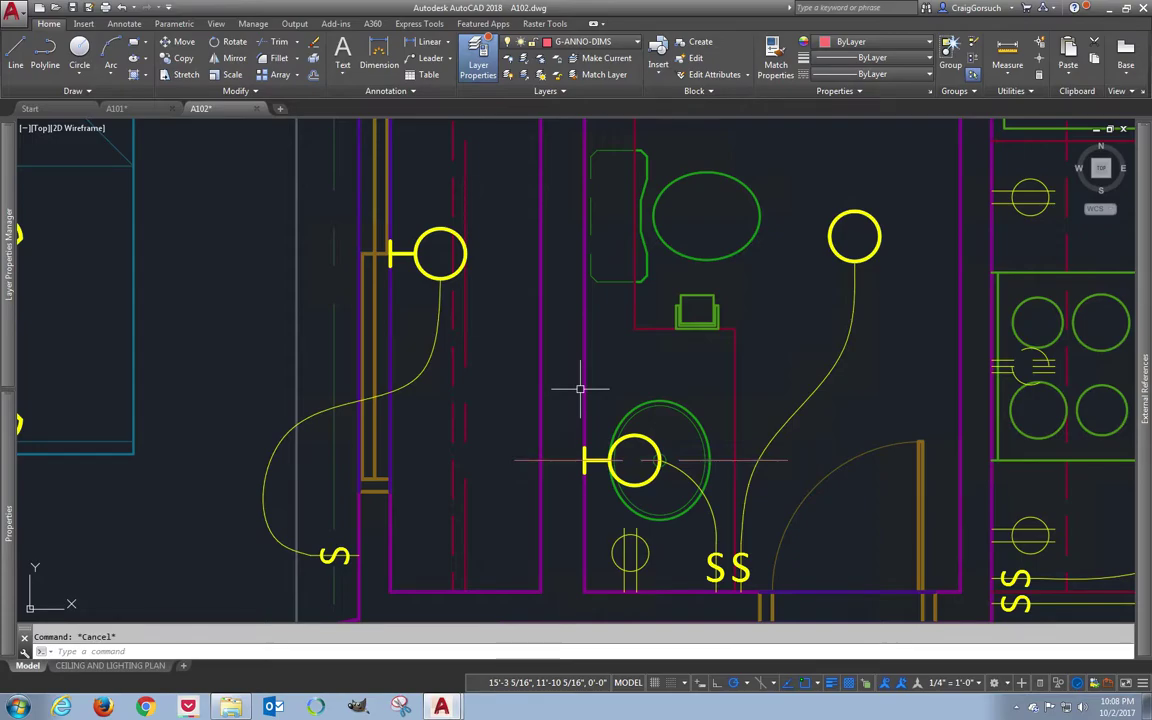
- Stretch the bathroom ceiling light and the end of its switch wire vertically to align with the toilet bowl's centre
middle_drag(733, 323, 563, 456)
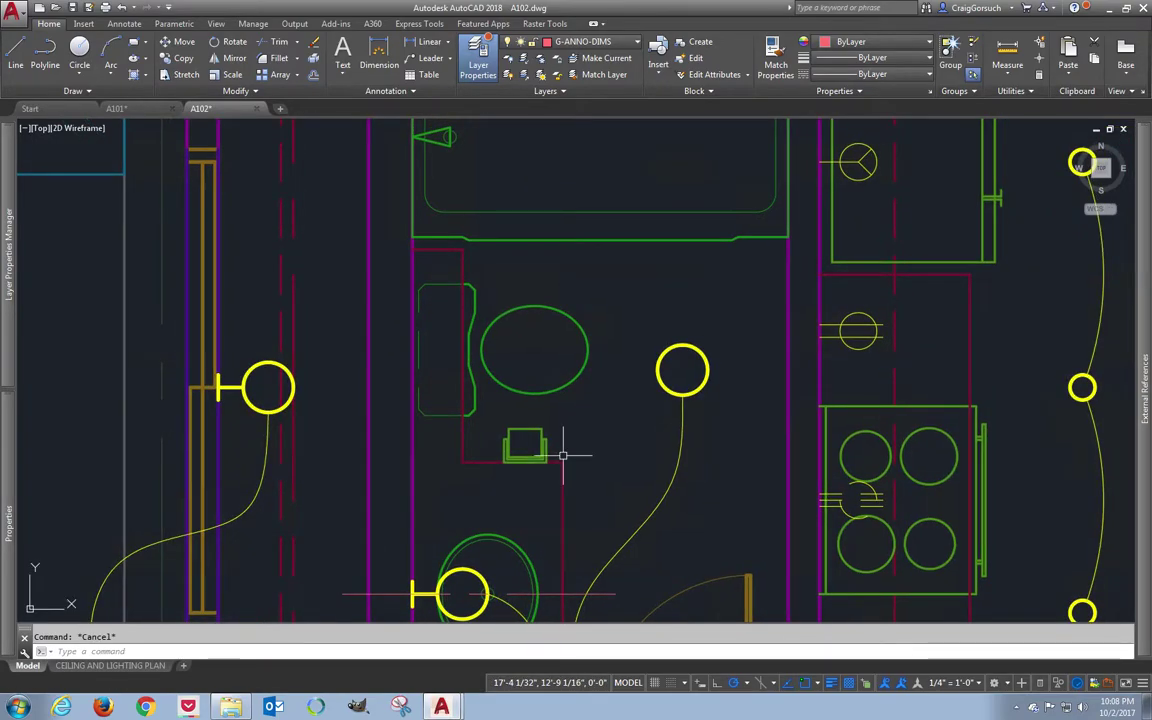
text(s)
key(Return)
click(674, 282)
click(520, 558)
key(Return)
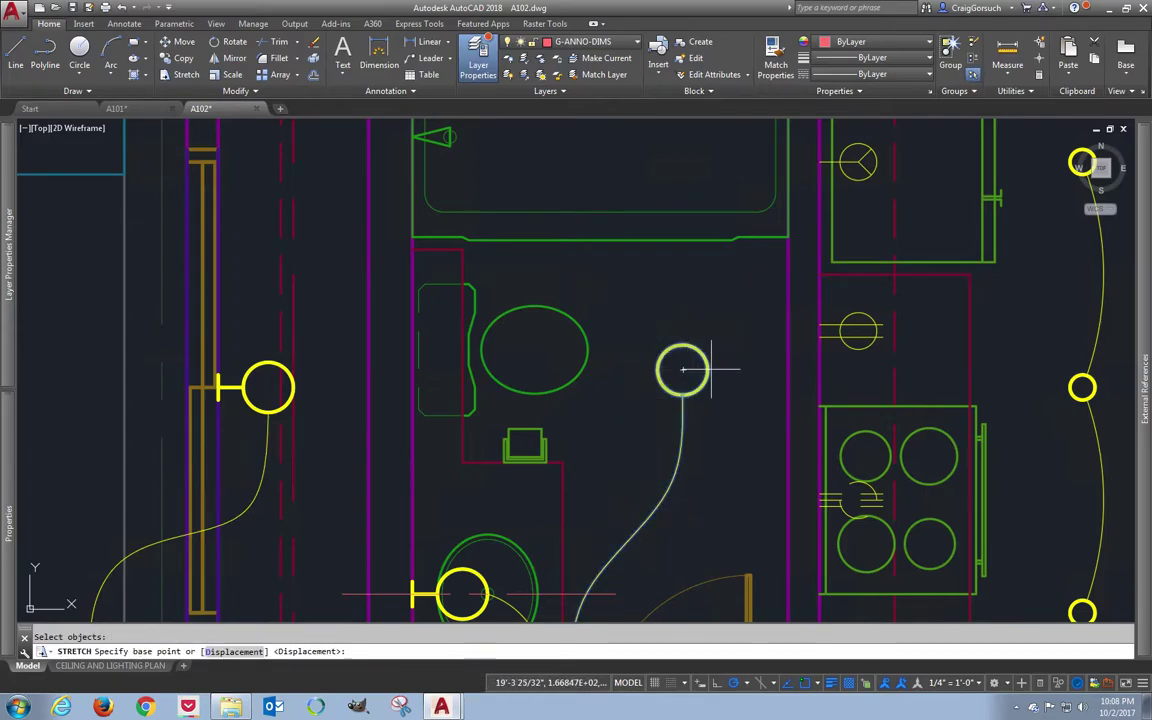
click(683, 370)
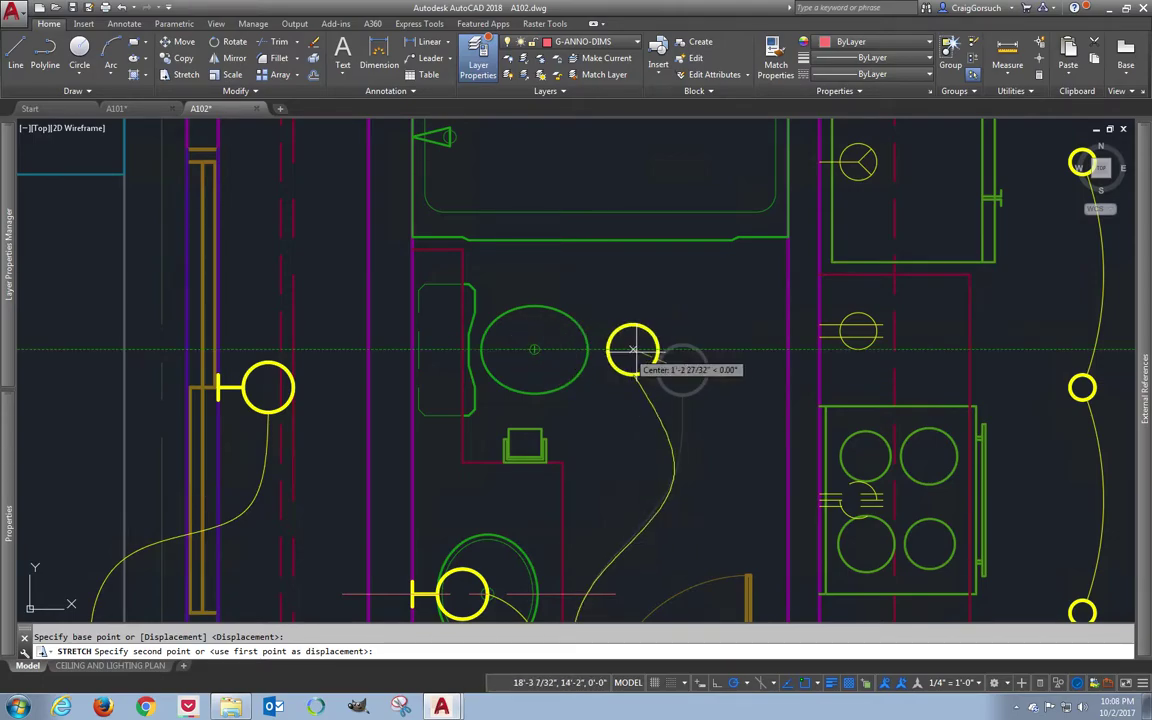
click(682, 348)
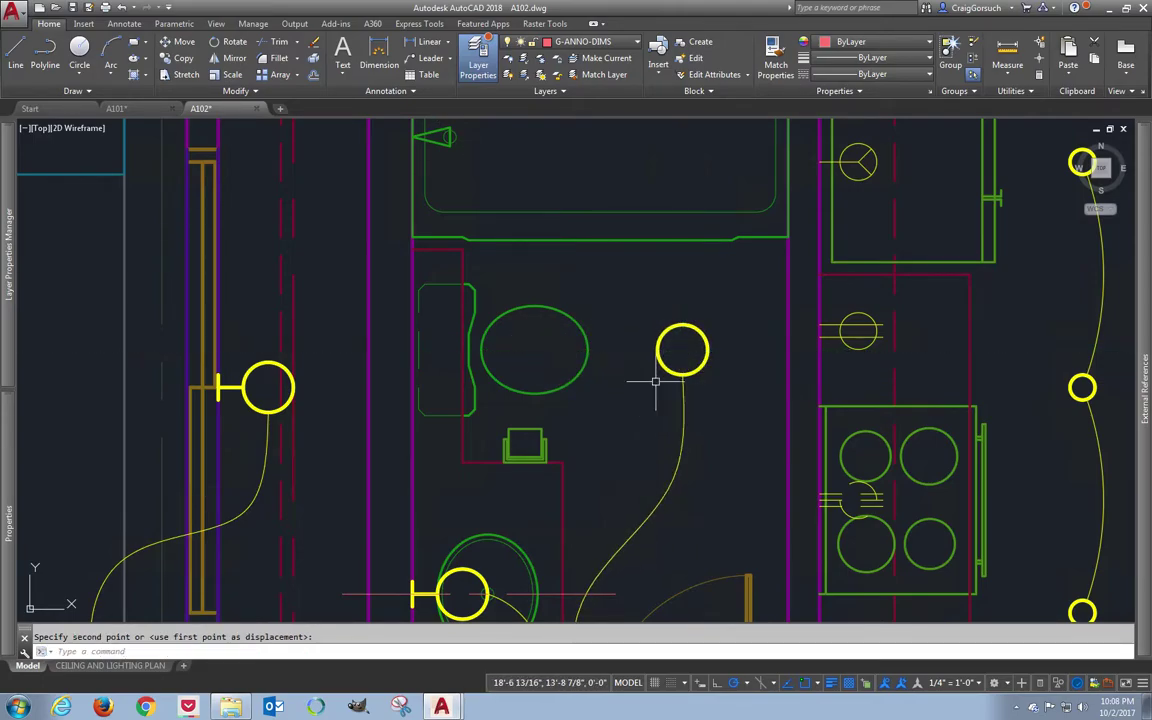
- Copy the vanity light's centre line up to the toilet bowl's centre, in line with the bathroom ceiling light
middle_drag(626, 410, 679, 303)
text(o)
key(Return)
click(592, 486)
key(Return)
click(592, 486)
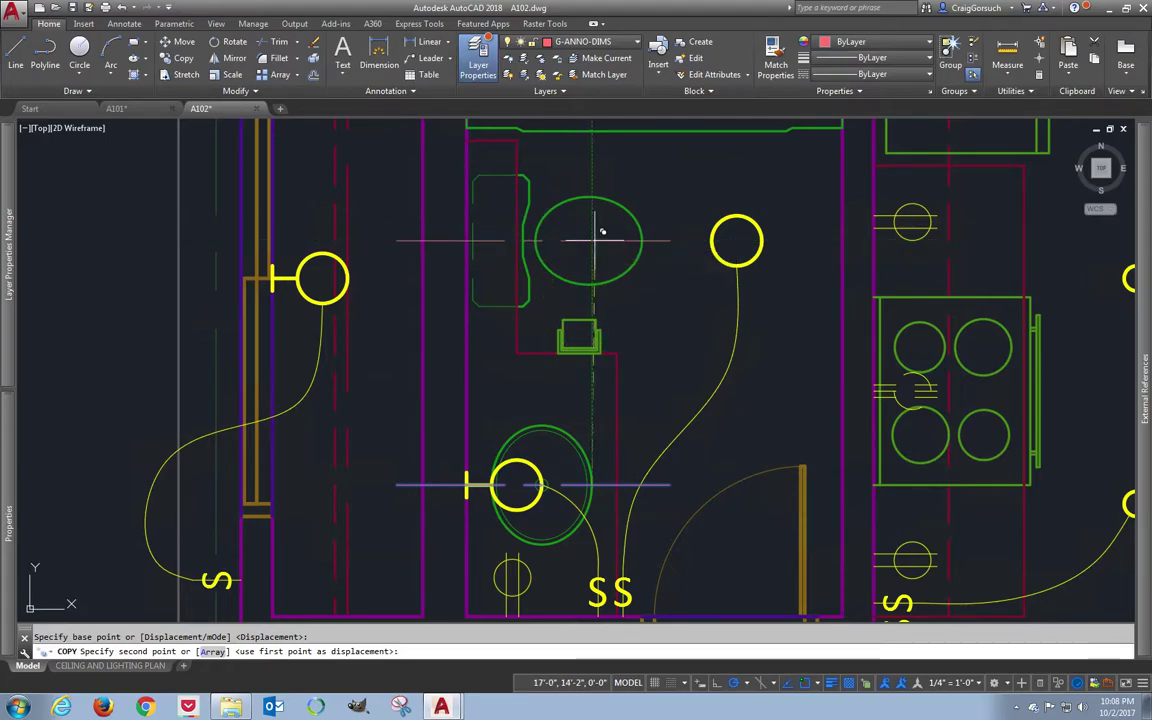
click(600, 240)
key(Return)
- Lengthen the copied centre line horizontally so it passes just beyond the bathroom ceiling light
click(658, 241)
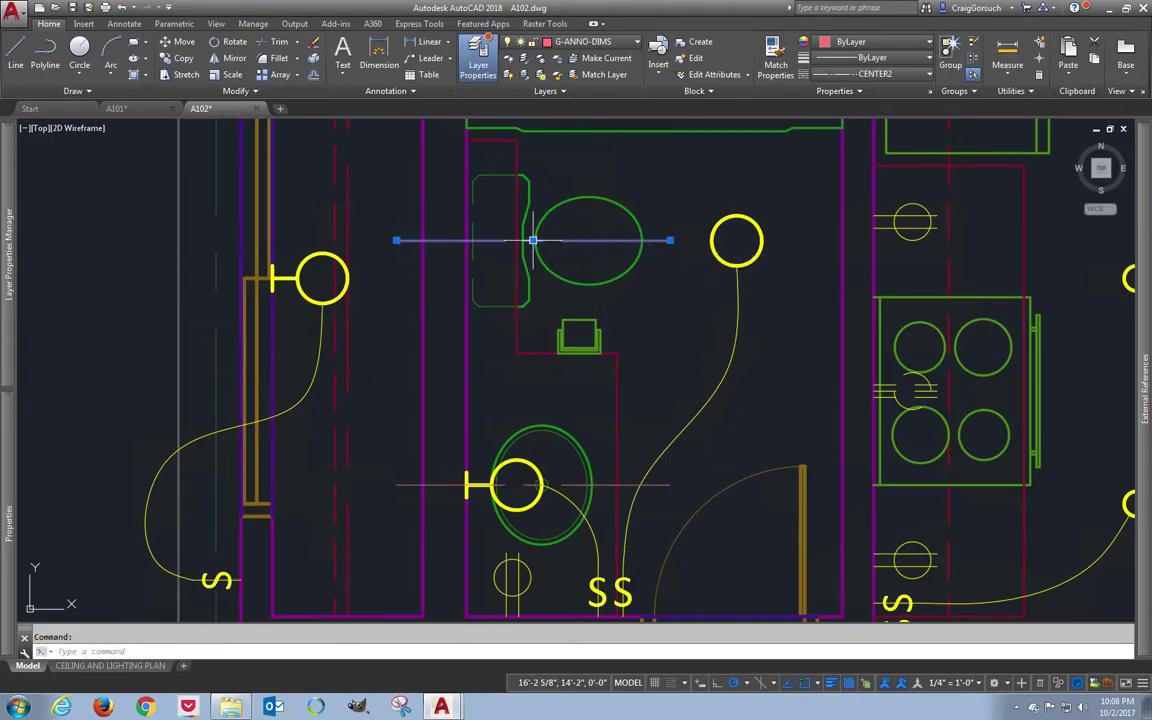
click(670, 240)
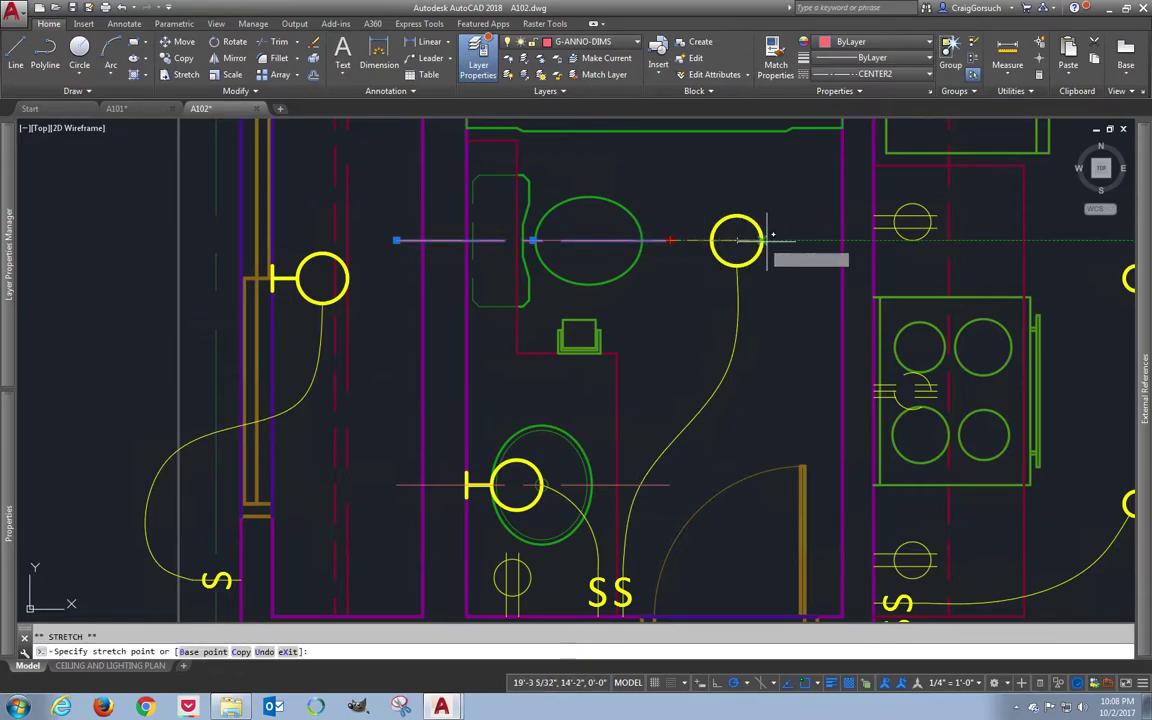
key(Escape)
key(Escape)
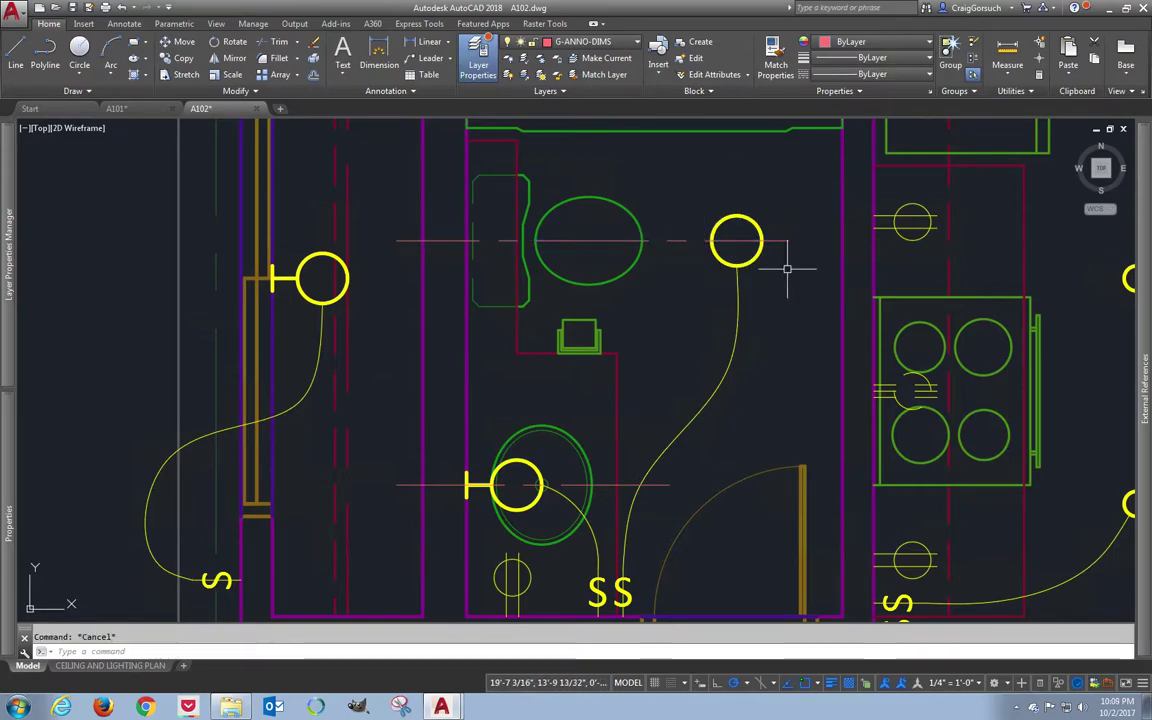
- Add a horizontal linear dimension from the bathroom ceiling light's centre to the bathroom-kitchen wall, placed outside the exterior wall
scroll(787, 268, up, 2)
scroll(784, 265, down, 2)
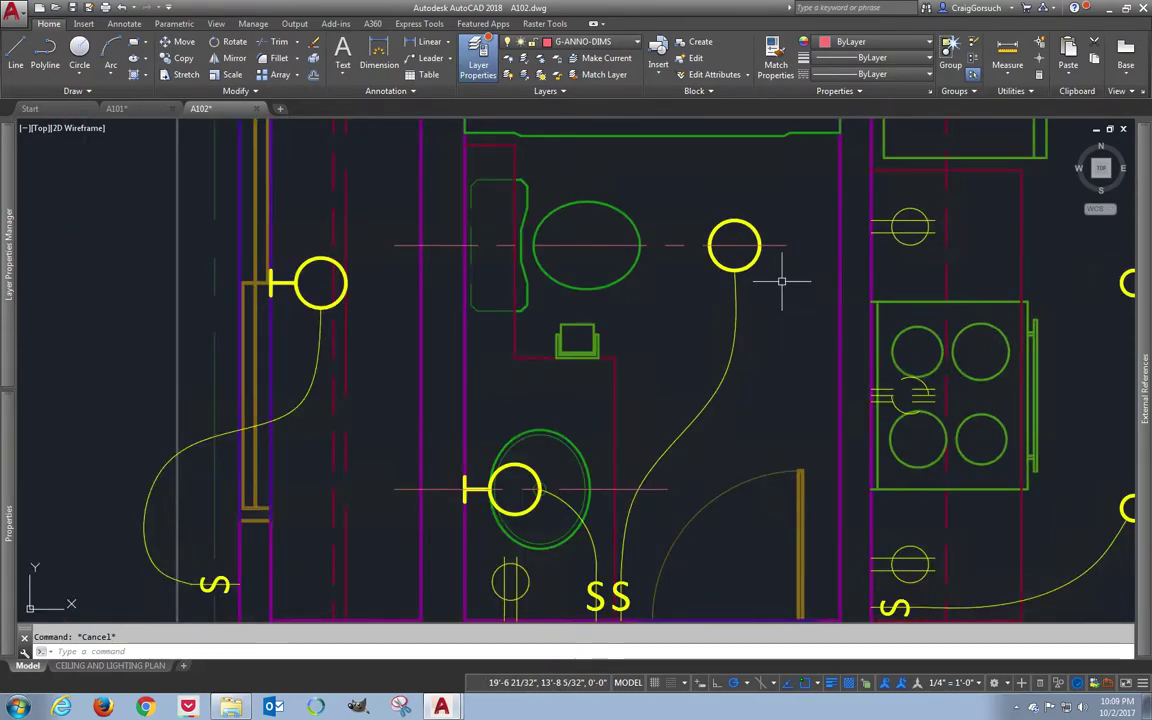
scroll(758, 242, down, 2)
middle_drag(779, 254, 602, 413)
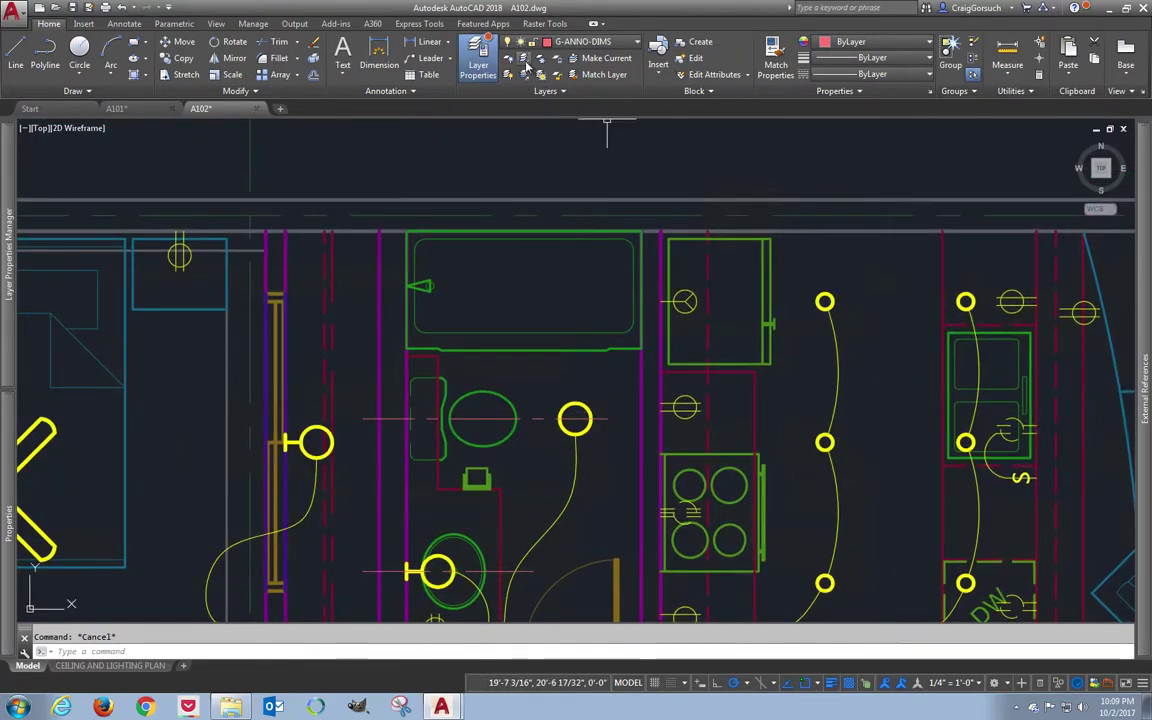
click(430, 41)
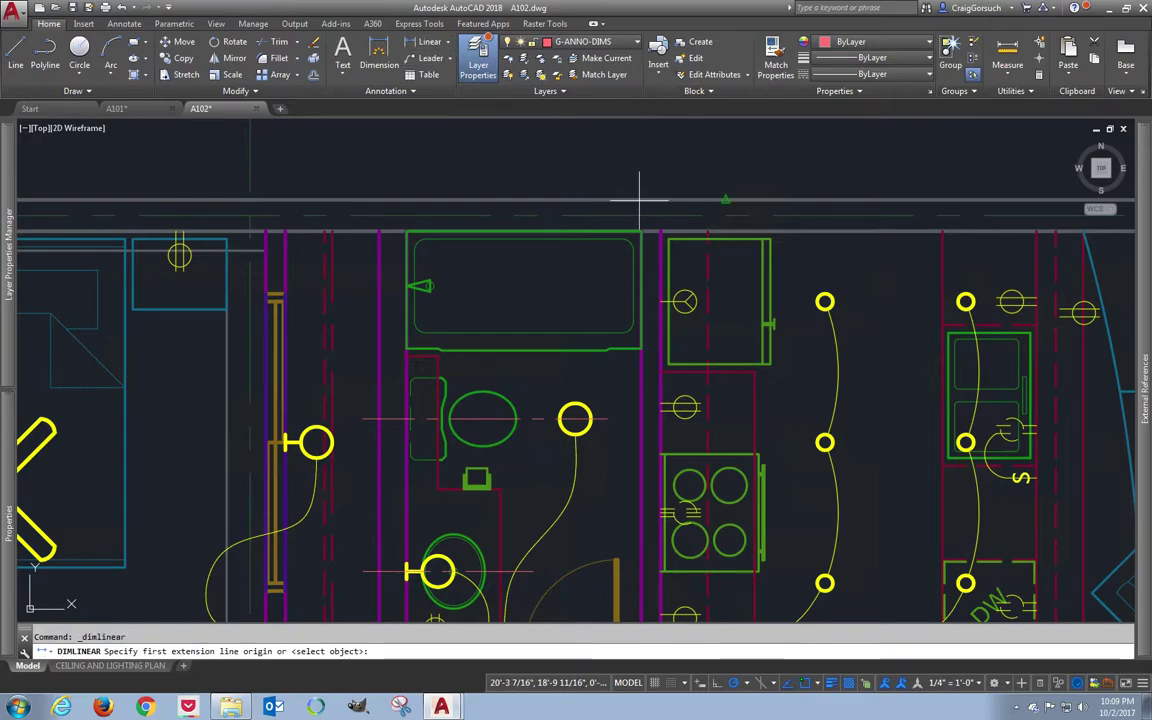
click(576, 418)
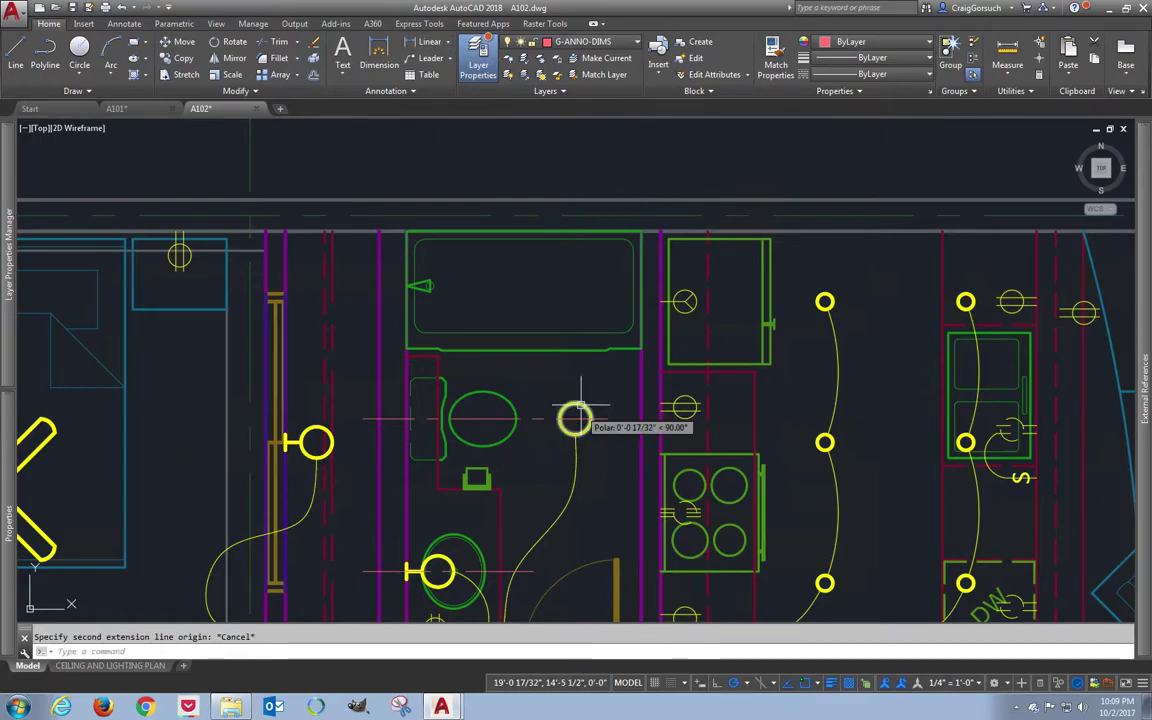
click(640, 231)
click(611, 164)
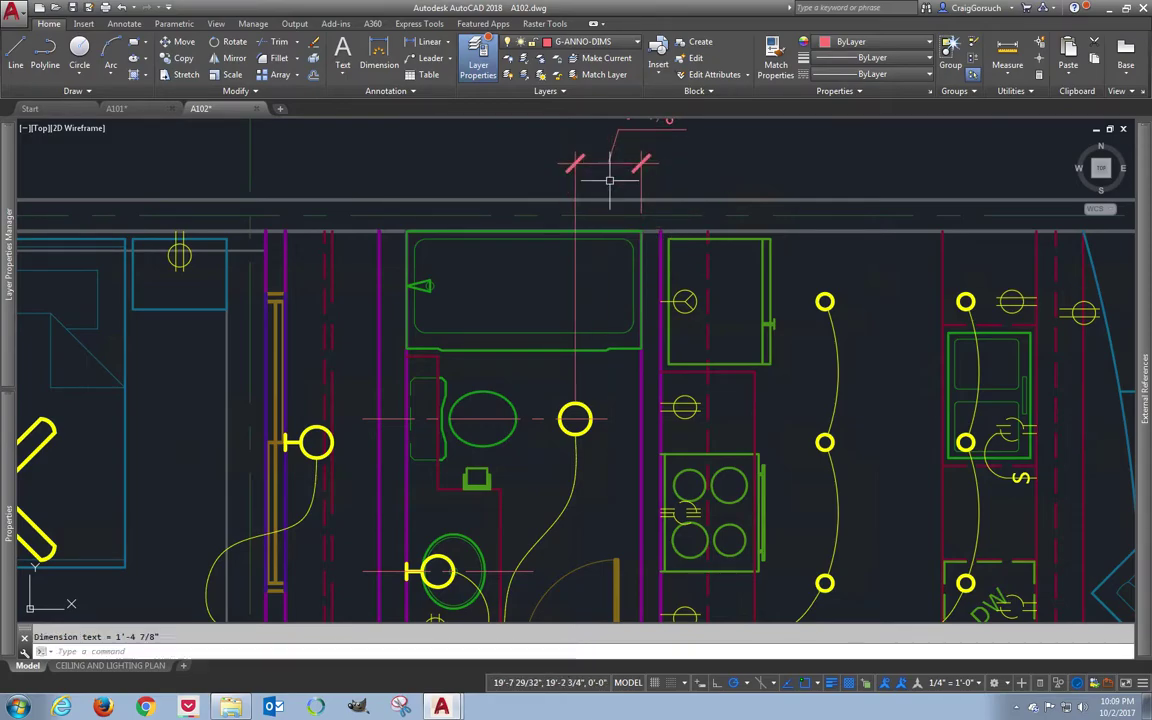
middle_drag(591, 316, 578, 380)
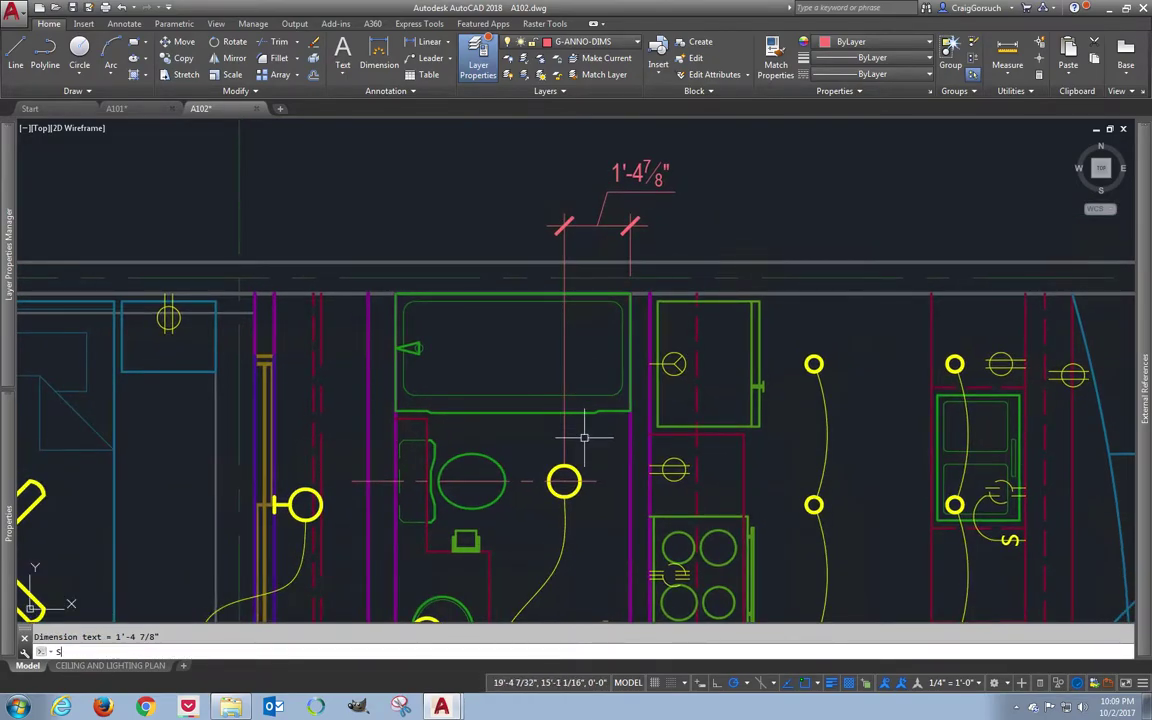
- Stretch the bathroom ceiling light with its dimension and wire end 1-1/8" horizontally away from the kitchen wall
text(s)
key(Return)
click(584, 452)
click(546, 505)
key(Return)
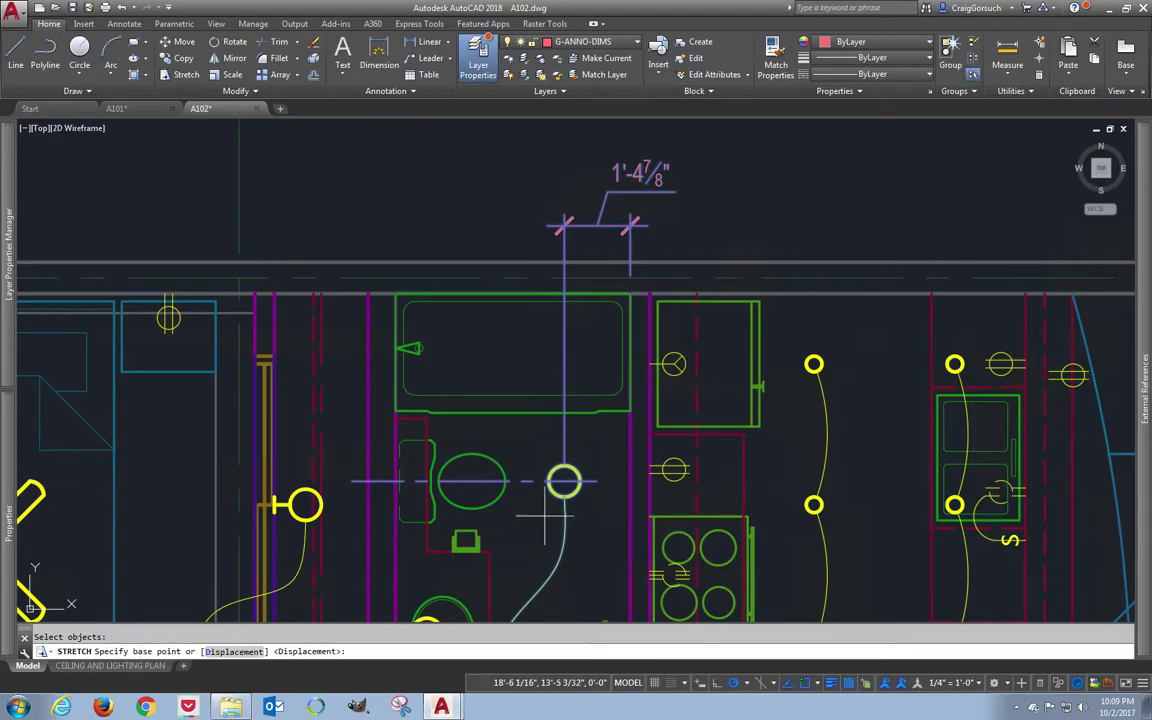
click(537, 517)
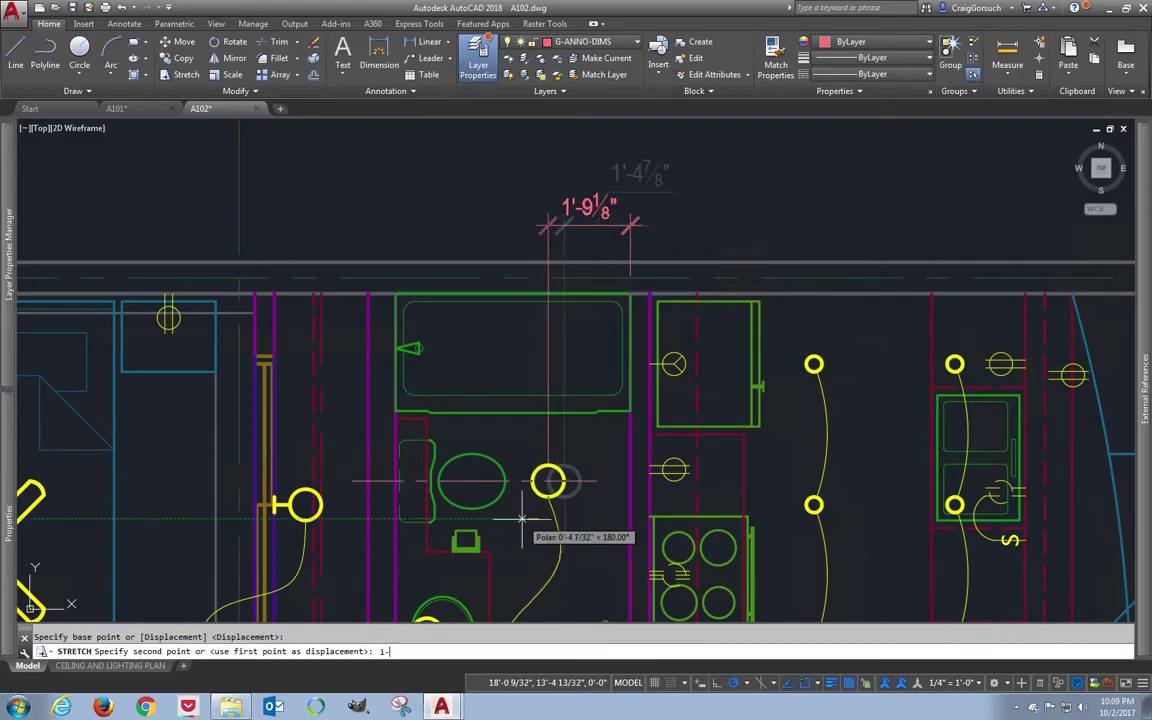
key(Return)
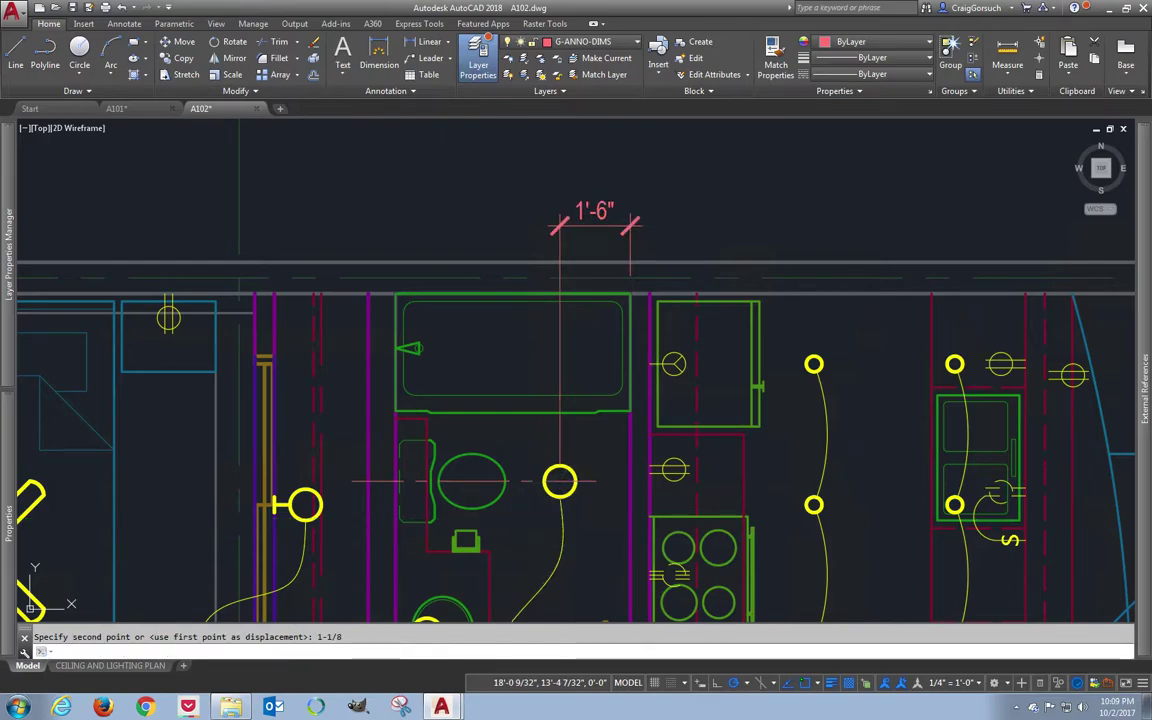
- Reshape the bathroom ceiling light's switch wire by moving its upper middle fit point so the curve drops straight from the fixture
middle_drag(579, 519, 569, 428)
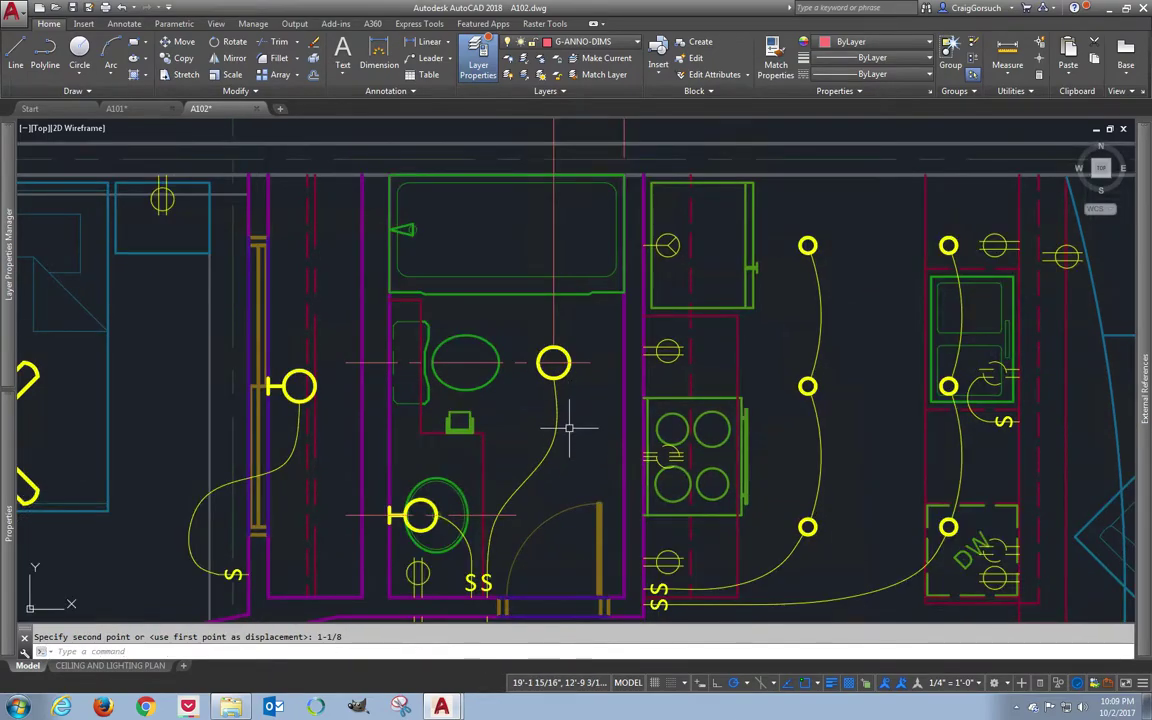
click(553, 412)
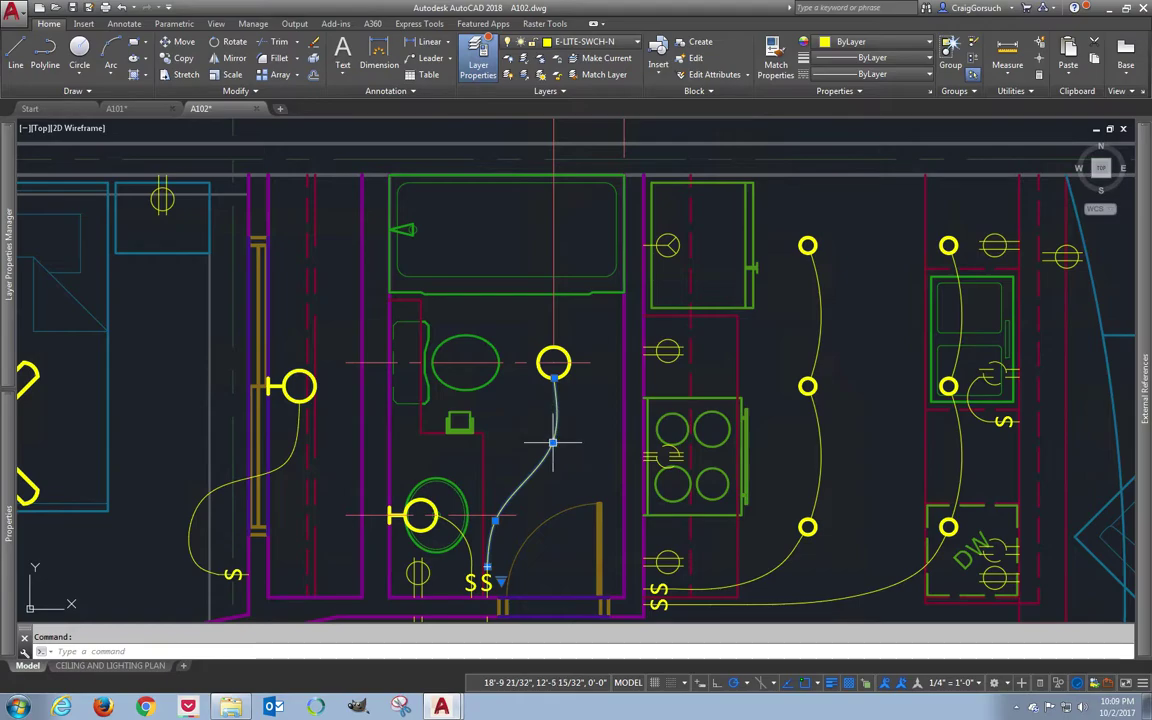
click(552, 441)
key(Escape)
key(Escape)
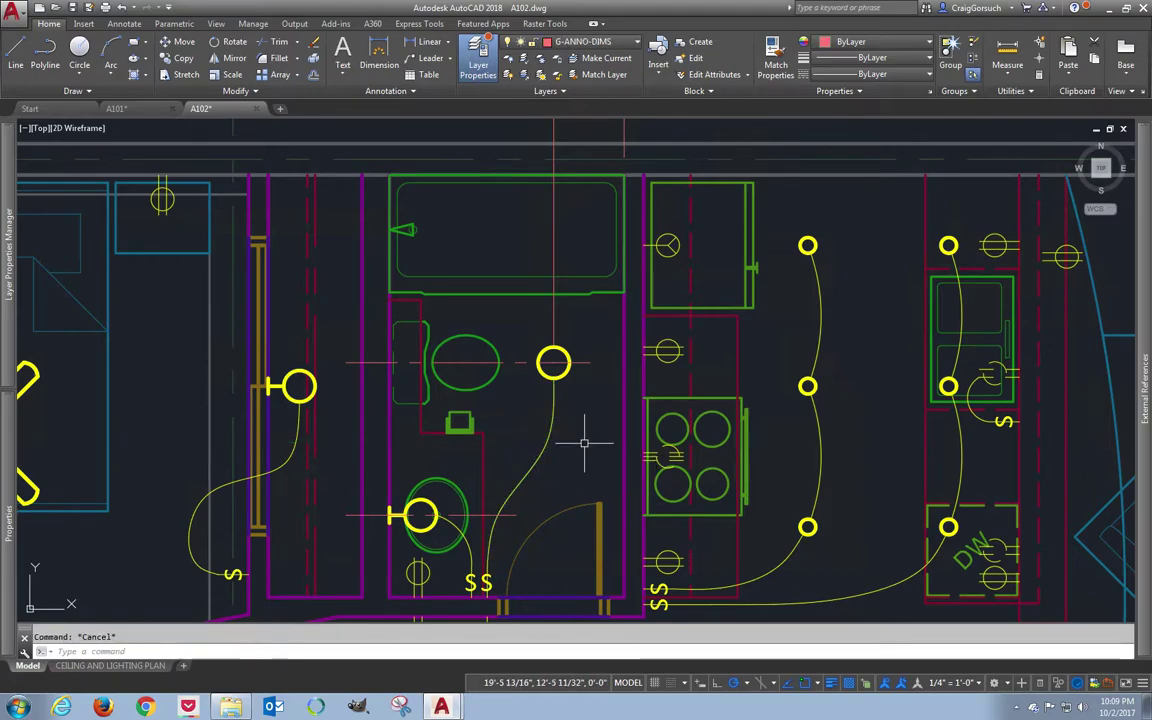
- Draw a vertical line about 8'-7" long through the three kitchen lights nearest the stove, ending outside the exterior wall
middle_drag(582, 443, 504, 453)
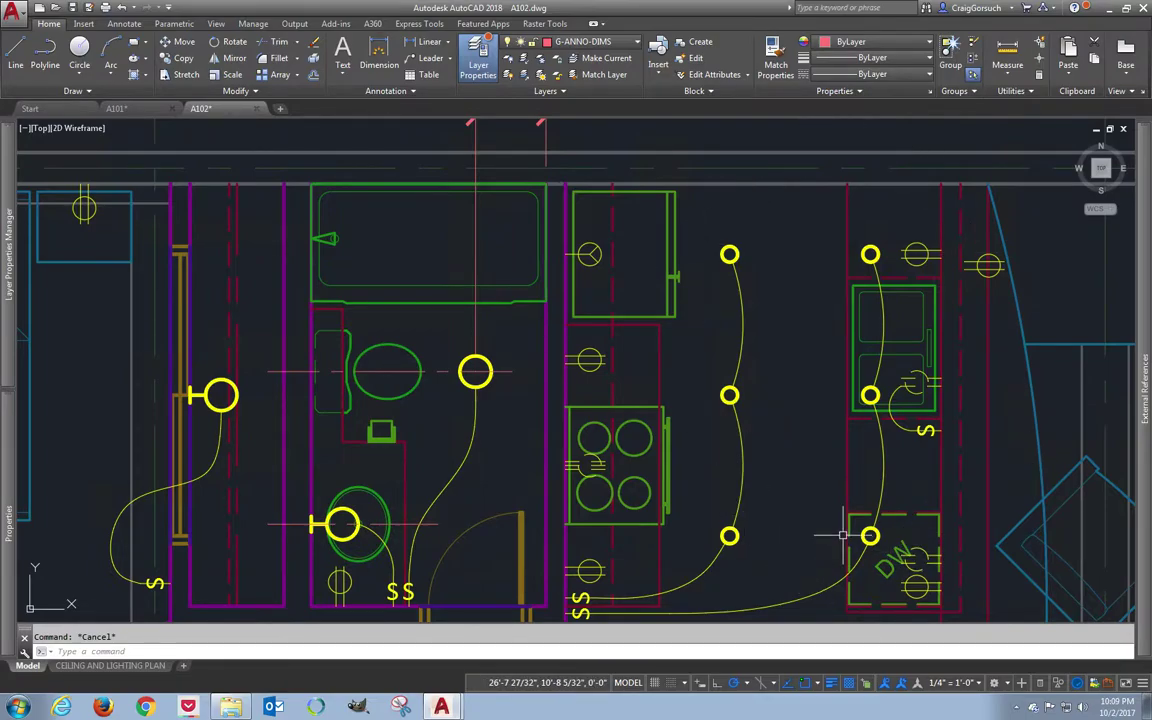
text(l)
key(Return)
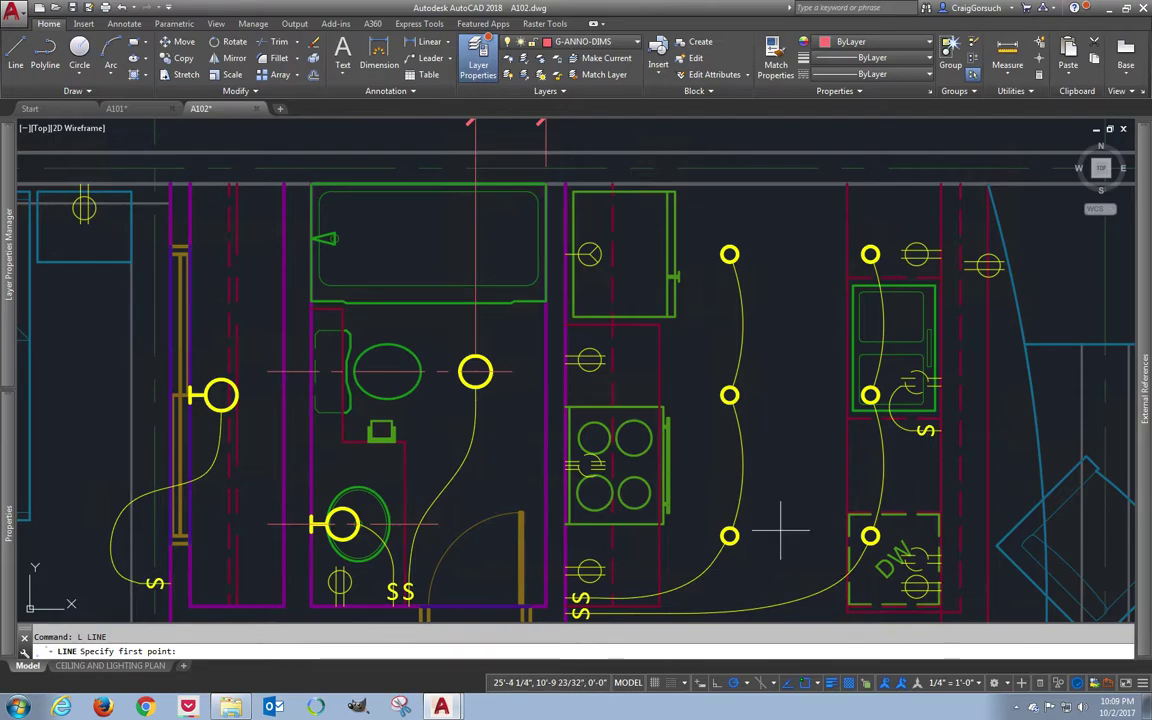
click(729, 535)
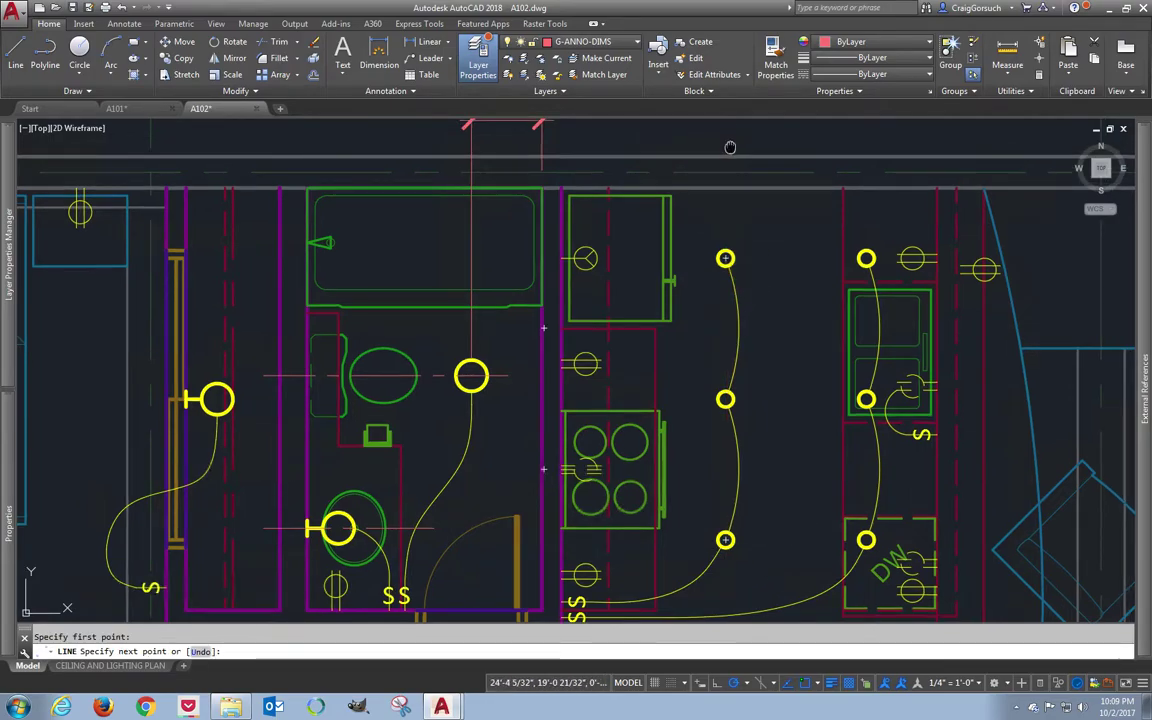
middle_drag(734, 141, 643, 212)
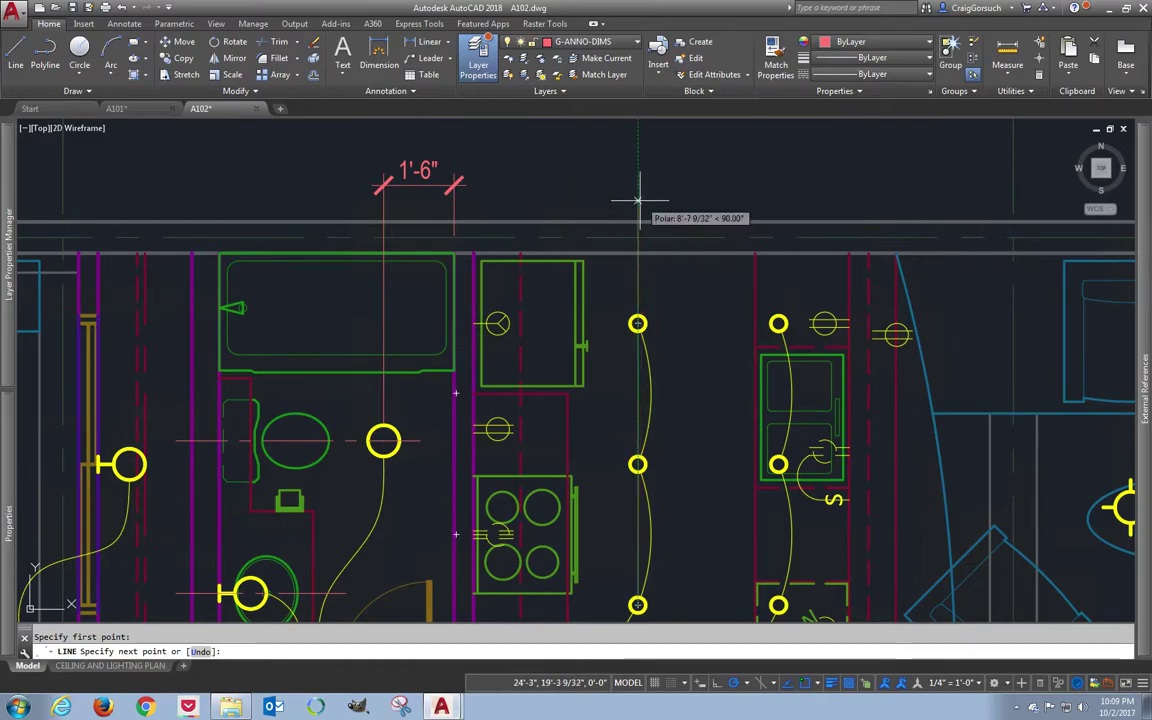
click(637, 200)
key(Return)
- Draw a matching vertical line through the three lights over the sink and dishwasher, ending level with the first line
middle_drag(714, 455, 694, 419)
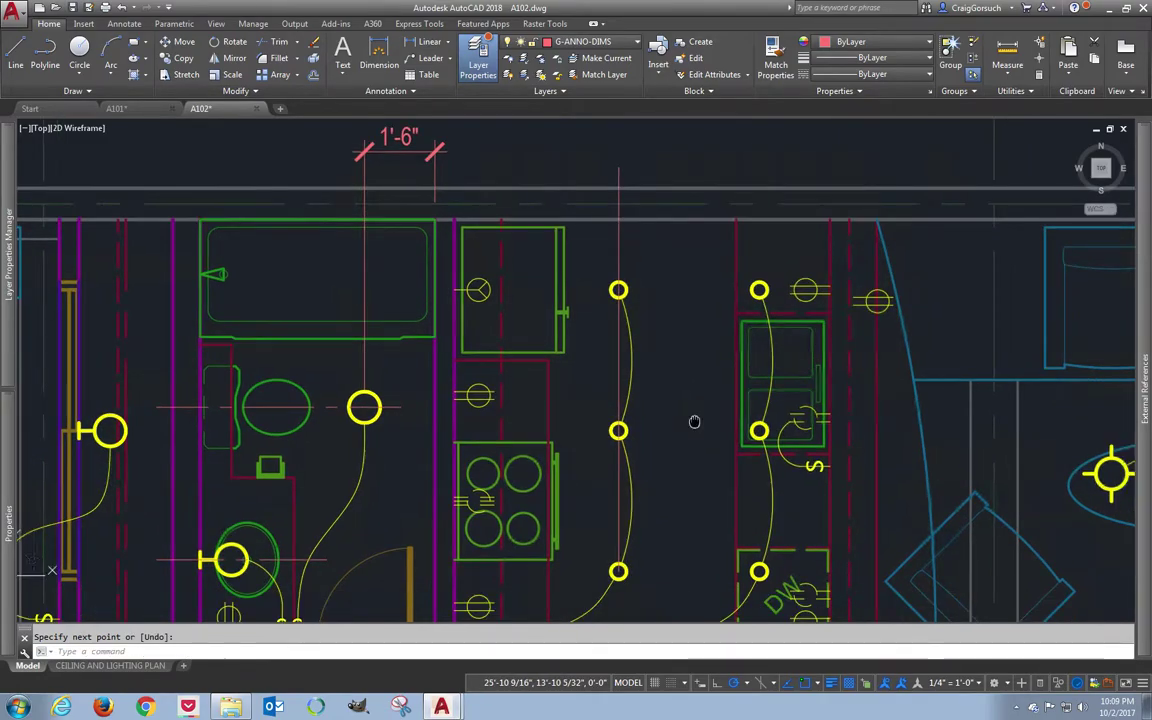
key(Return)
click(759, 571)
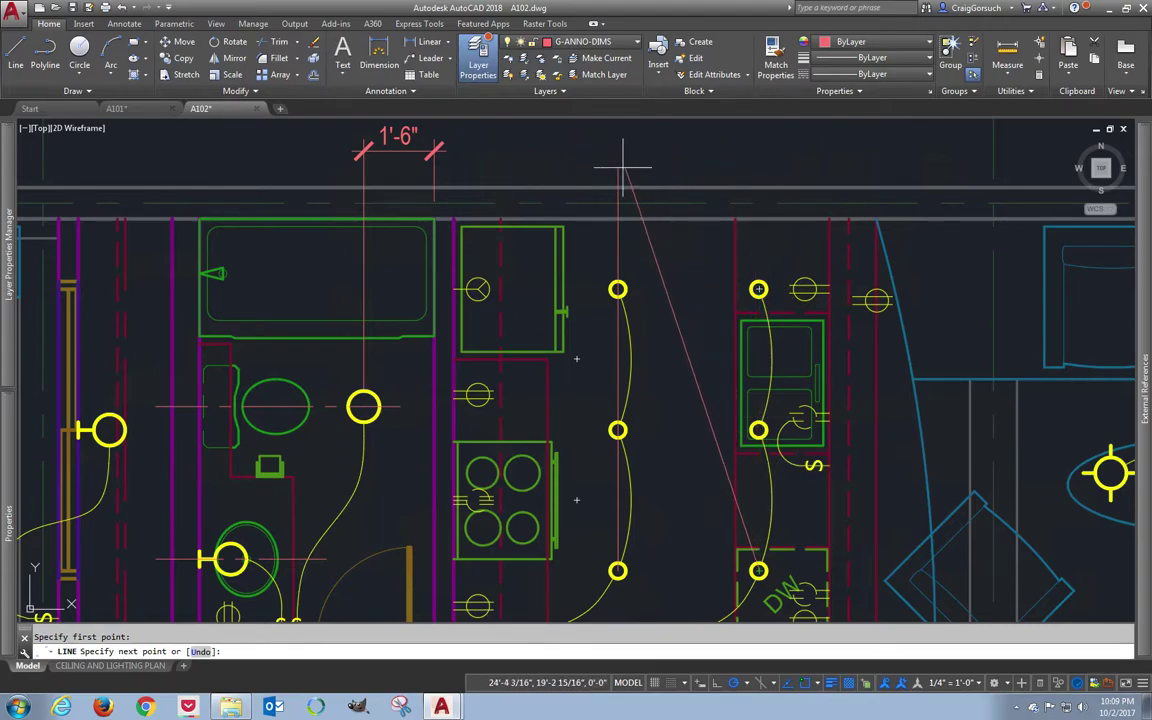
click(759, 167)
key(Return)
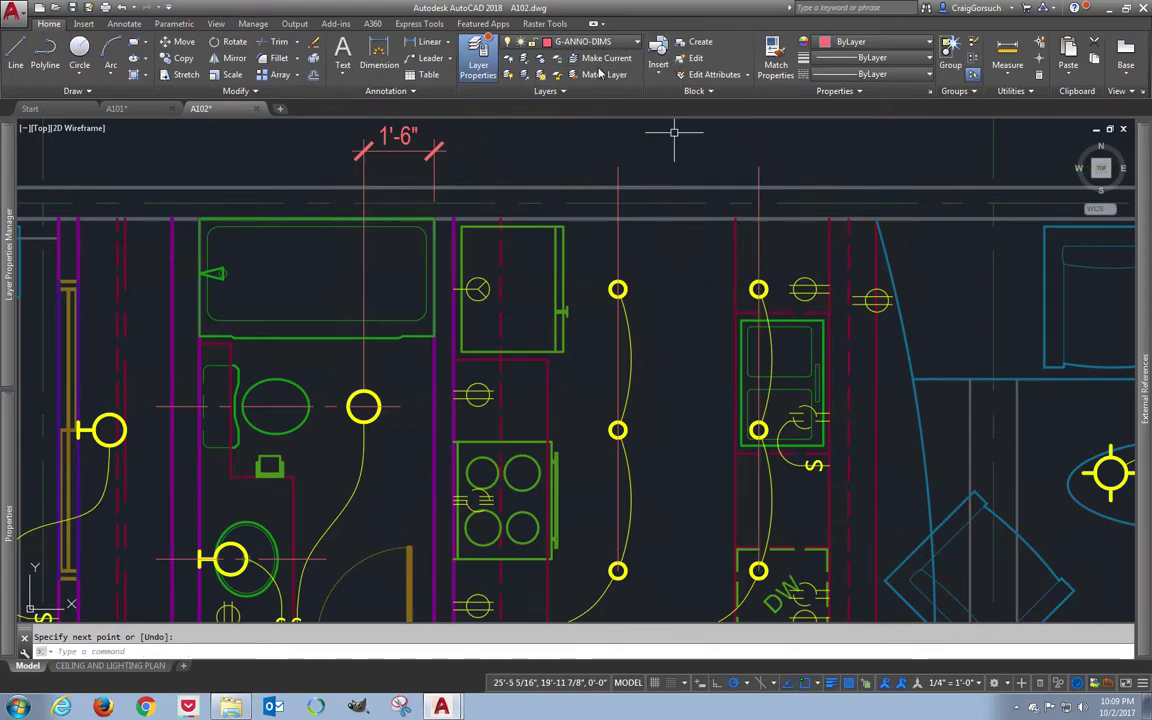
- Change the linetype of both vertical kitchen light lines to CENTER2
click(841, 147)
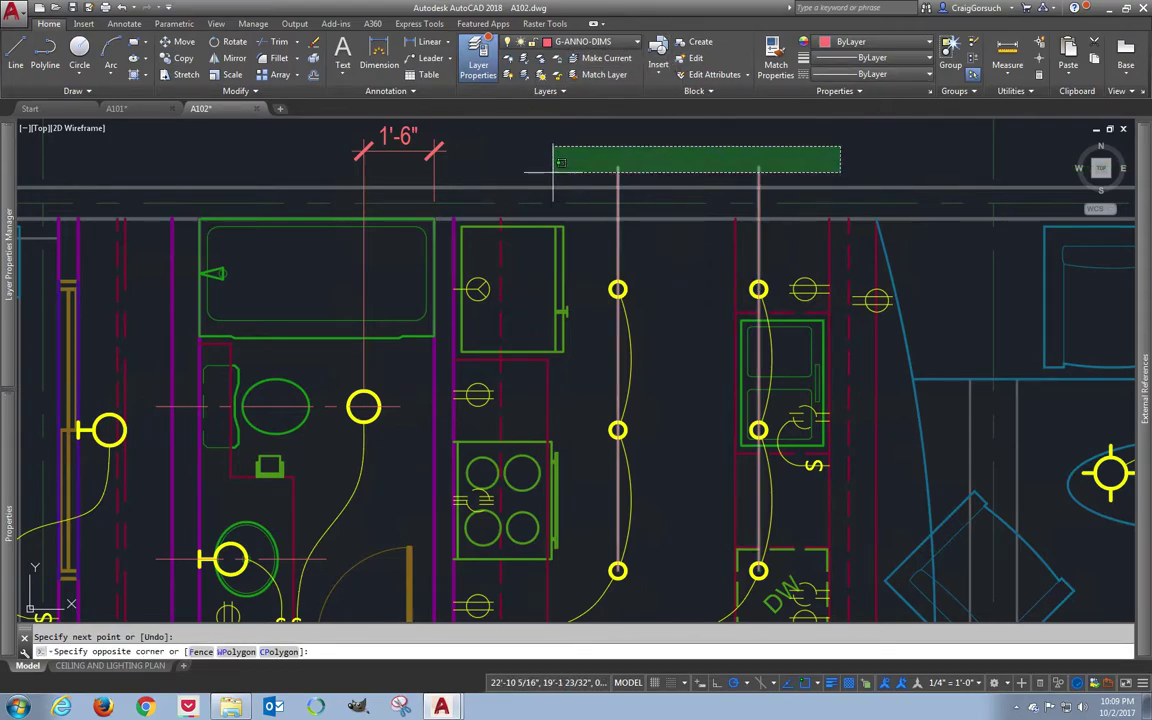
click(560, 152)
click(875, 74)
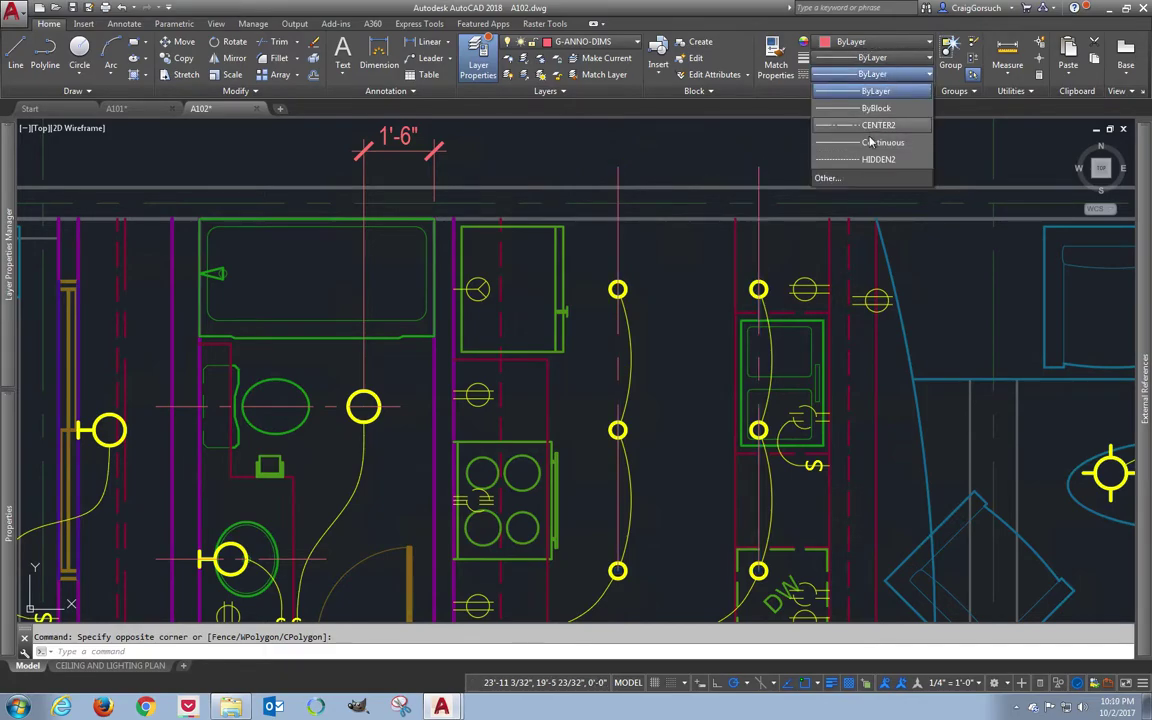
click(840, 125)
key(Escape)
middle_drag(635, 498, 634, 380)
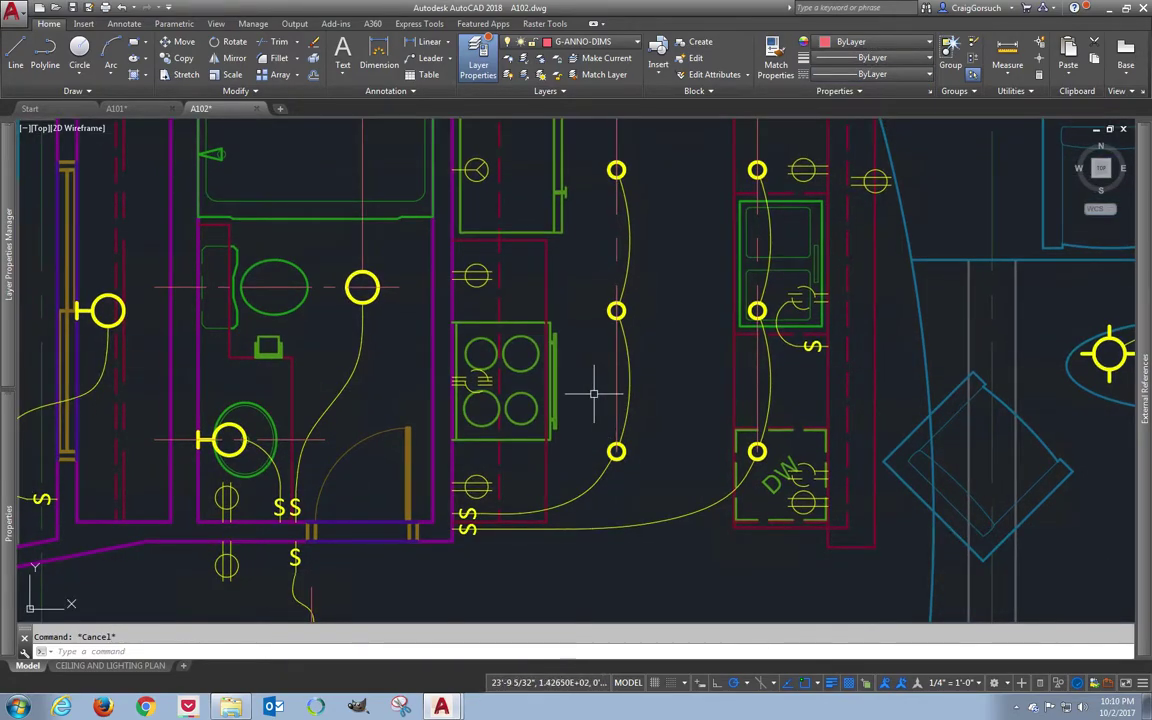
- Lengthen both vertical kitchen centre lines so they extend a short distance past the lights nearest the hallway
click(616, 438)
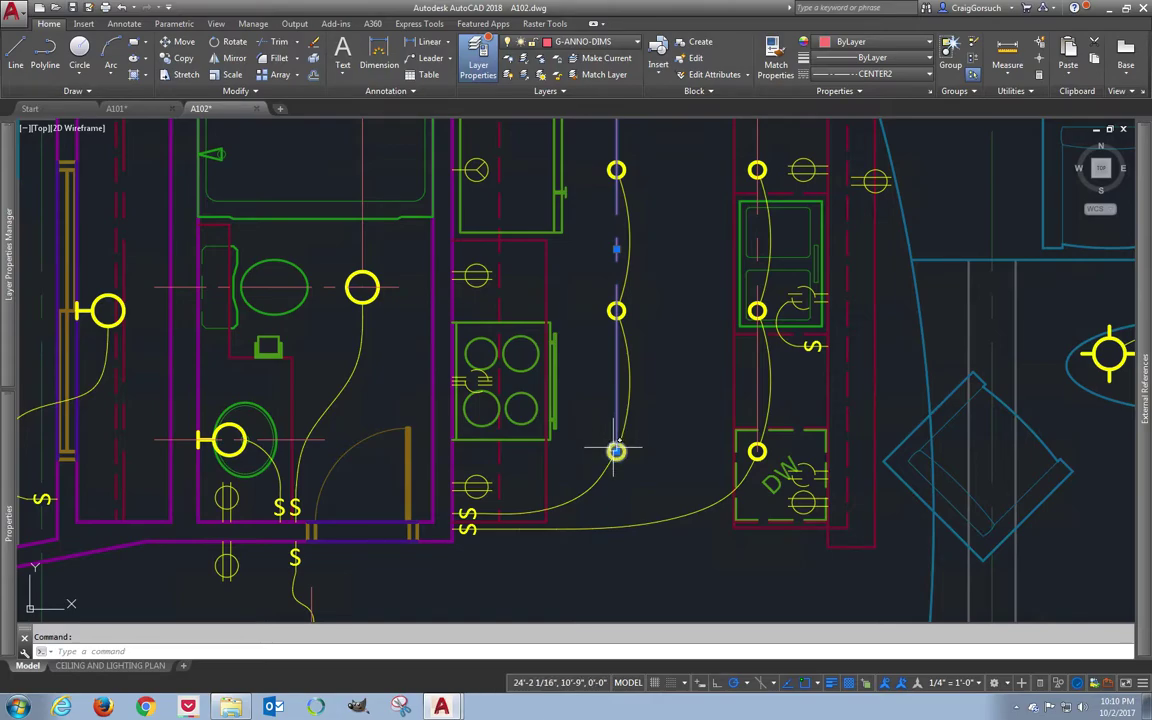
click(616, 451)
click(616, 488)
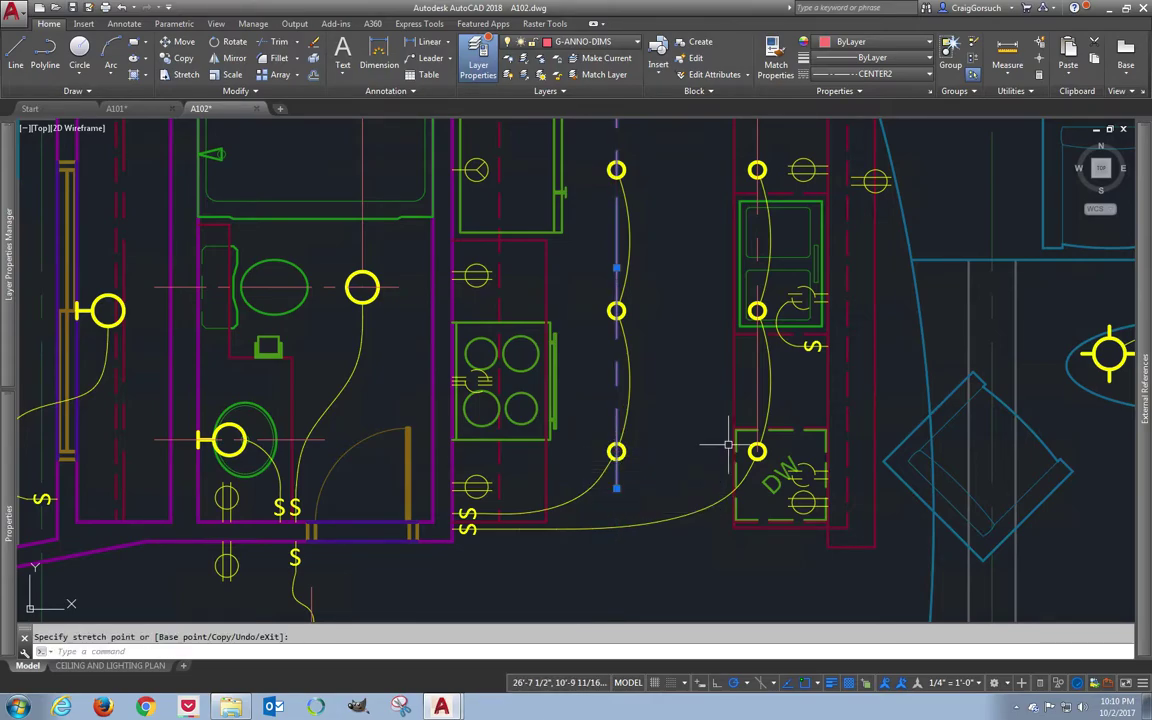
click(757, 450)
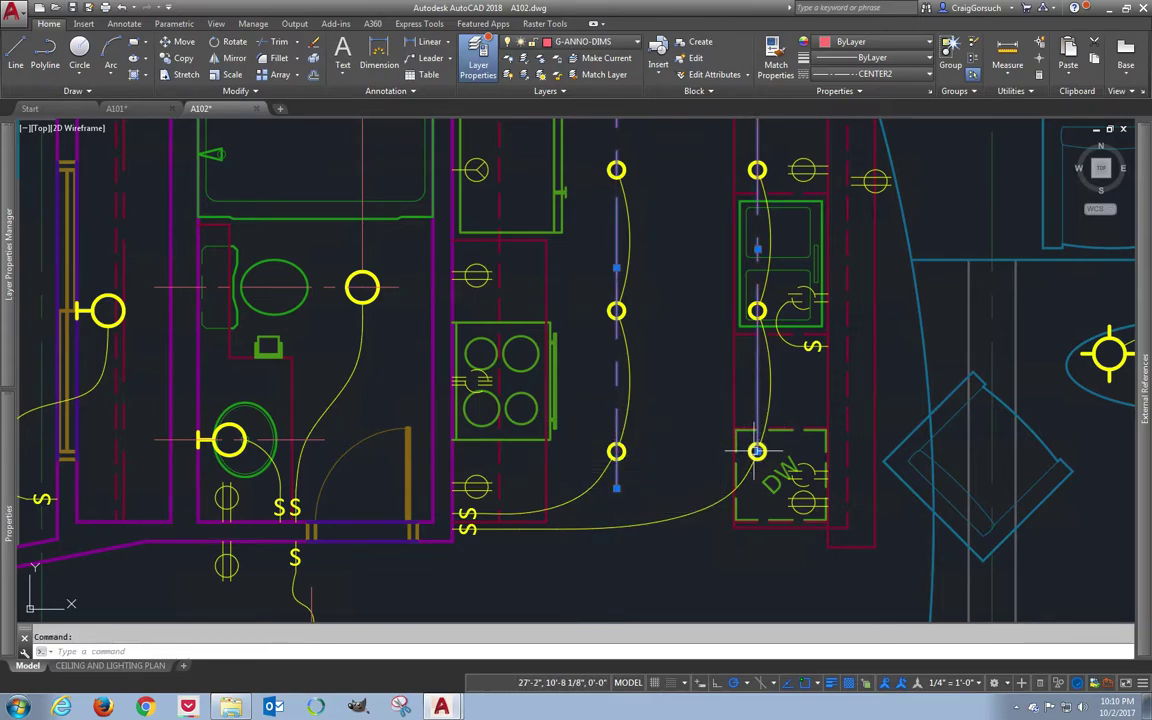
mouse_move(757, 451)
click(806, 492)
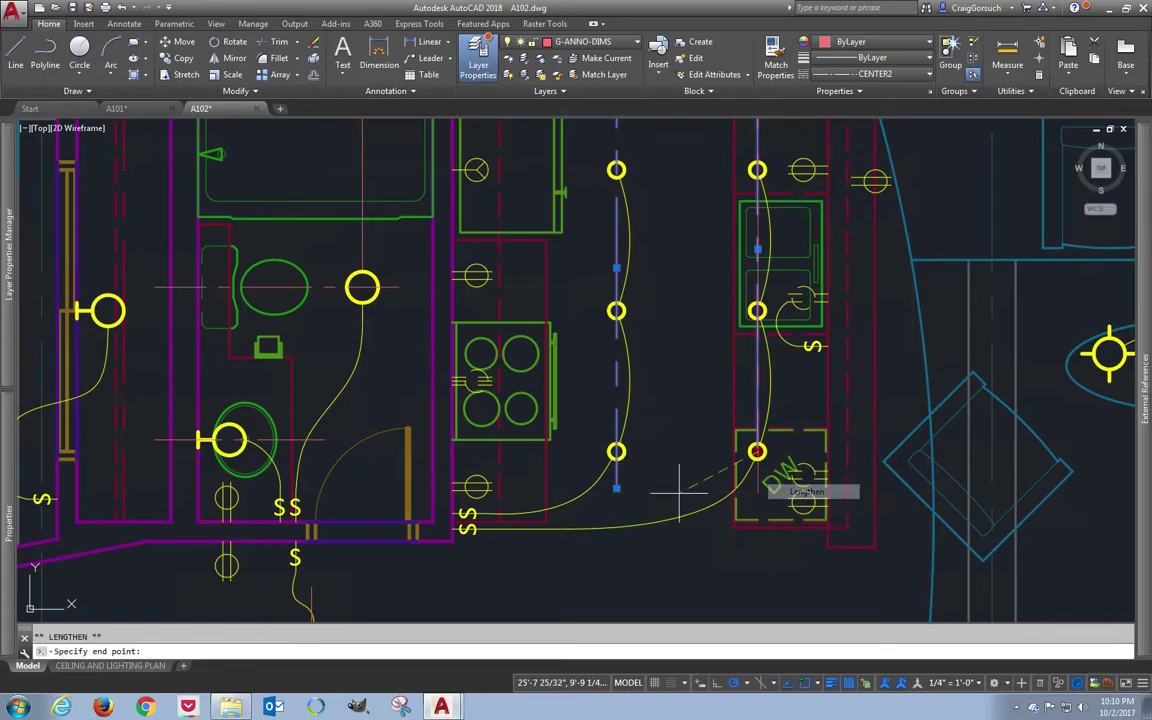
key(Escape)
- Draw a horizontal line through the pair of kitchen lights nearest the hallway, extending a short distance past both fixtures
text(l)
key(Return)
click(616, 452)
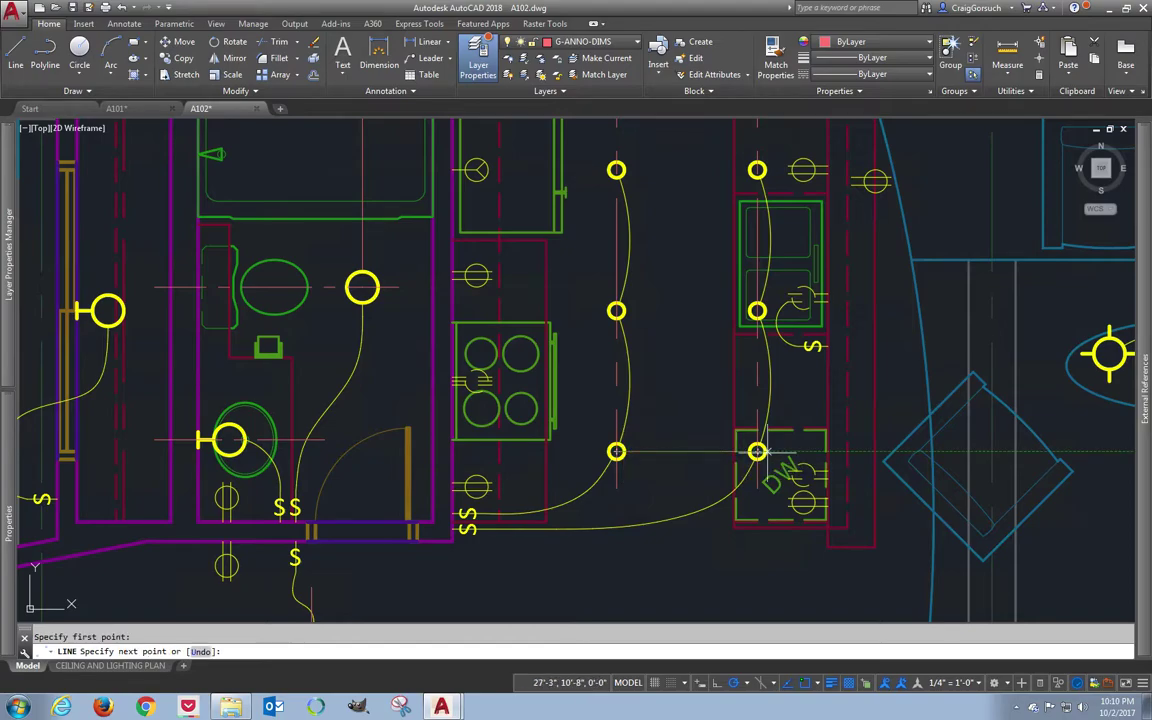
click(792, 452)
key(Return)
click(666, 453)
click(616, 452)
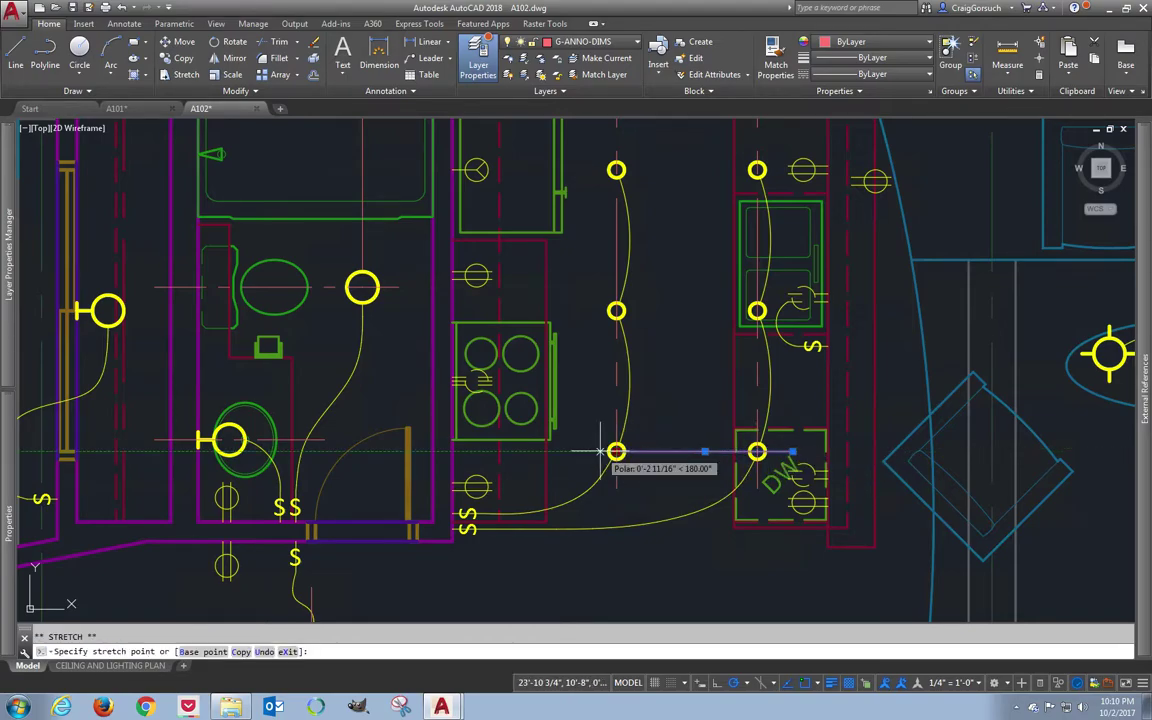
key(Escape)
key(Escape)
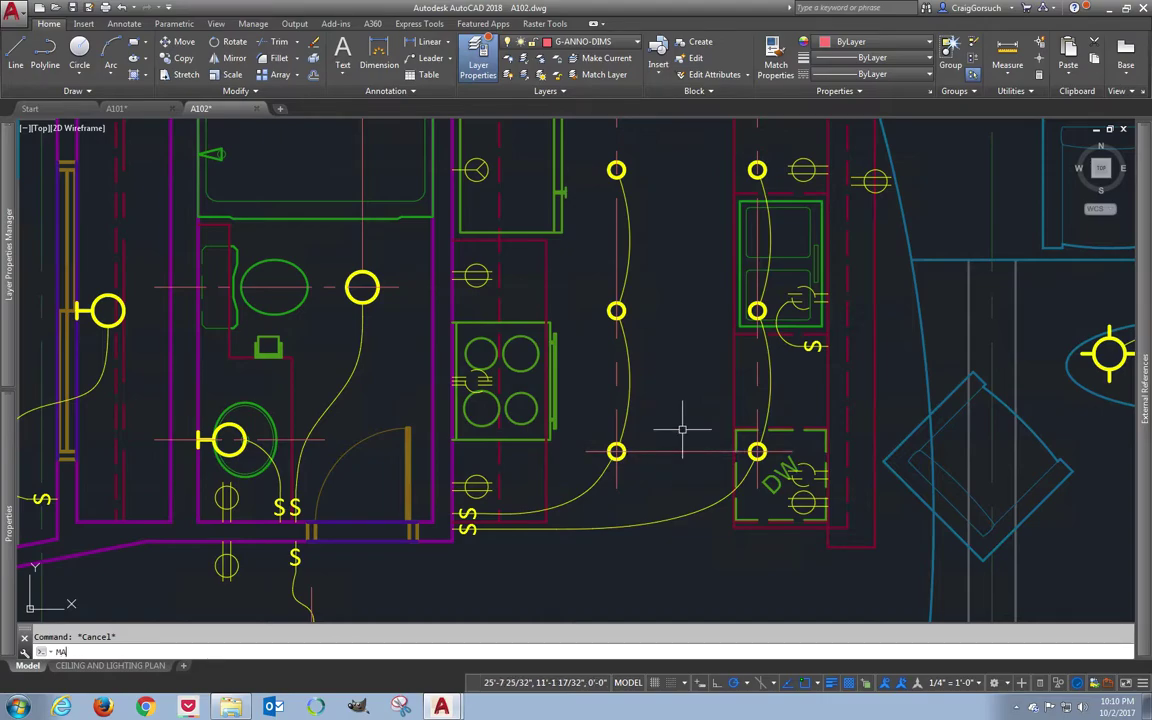
- Match the new horizontal kitchen line's properties to the centre line through the bathroom sink light
key(Return)
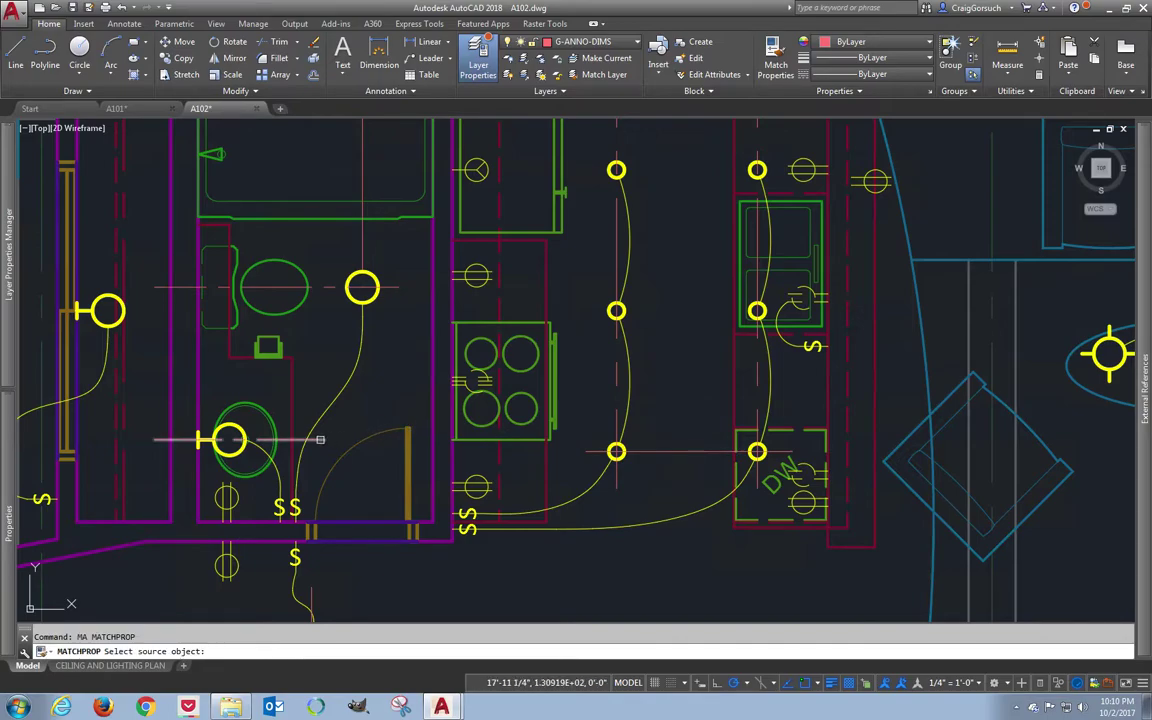
click(320, 439)
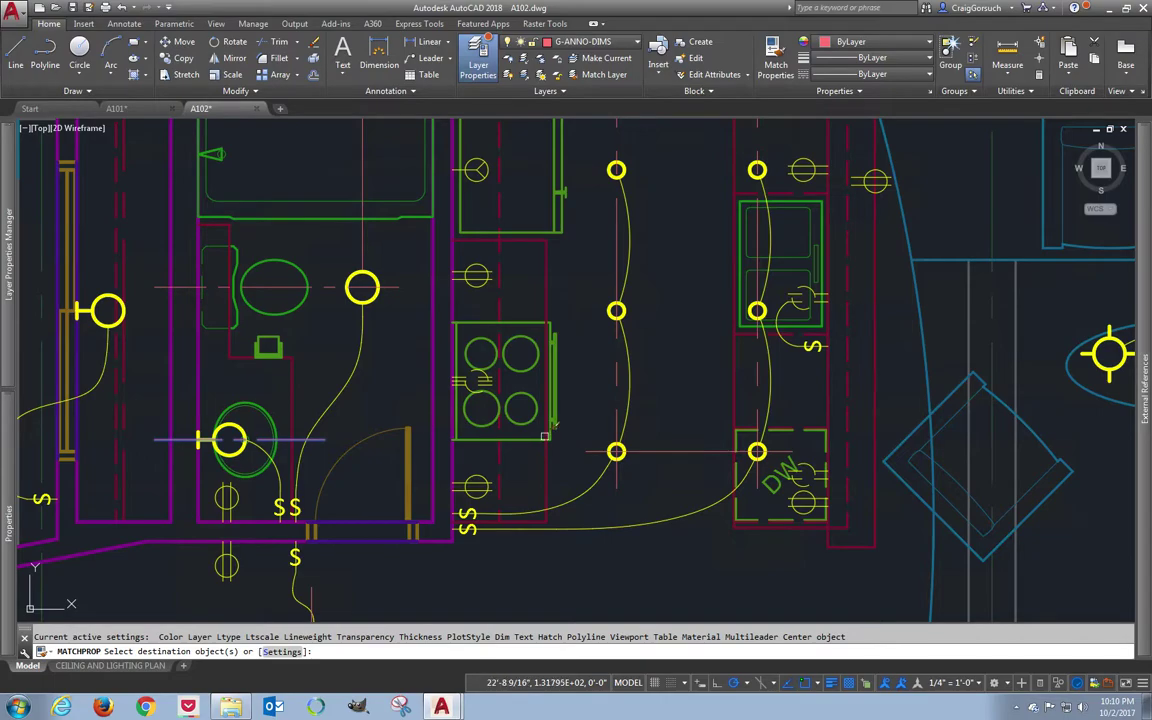
click(688, 451)
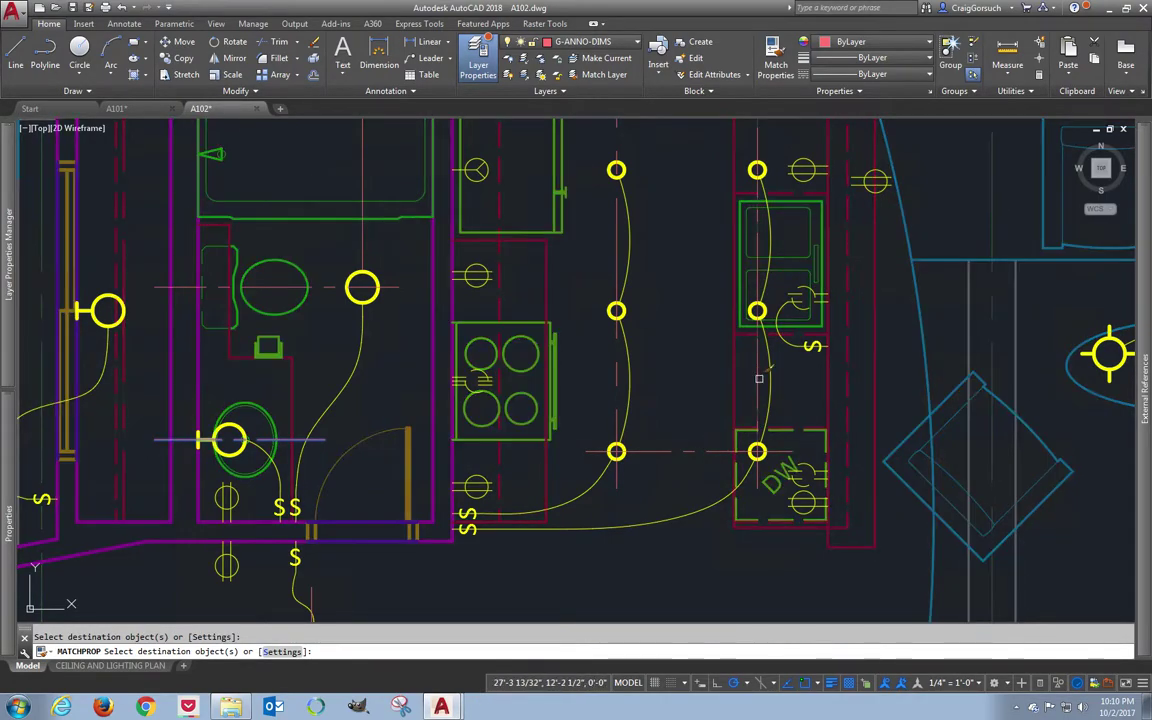
key(Return)
- Copy the horizontal kitchen centre line from the pair nearest the hallway onto the middle and uppermost pairs of lights
text(c)
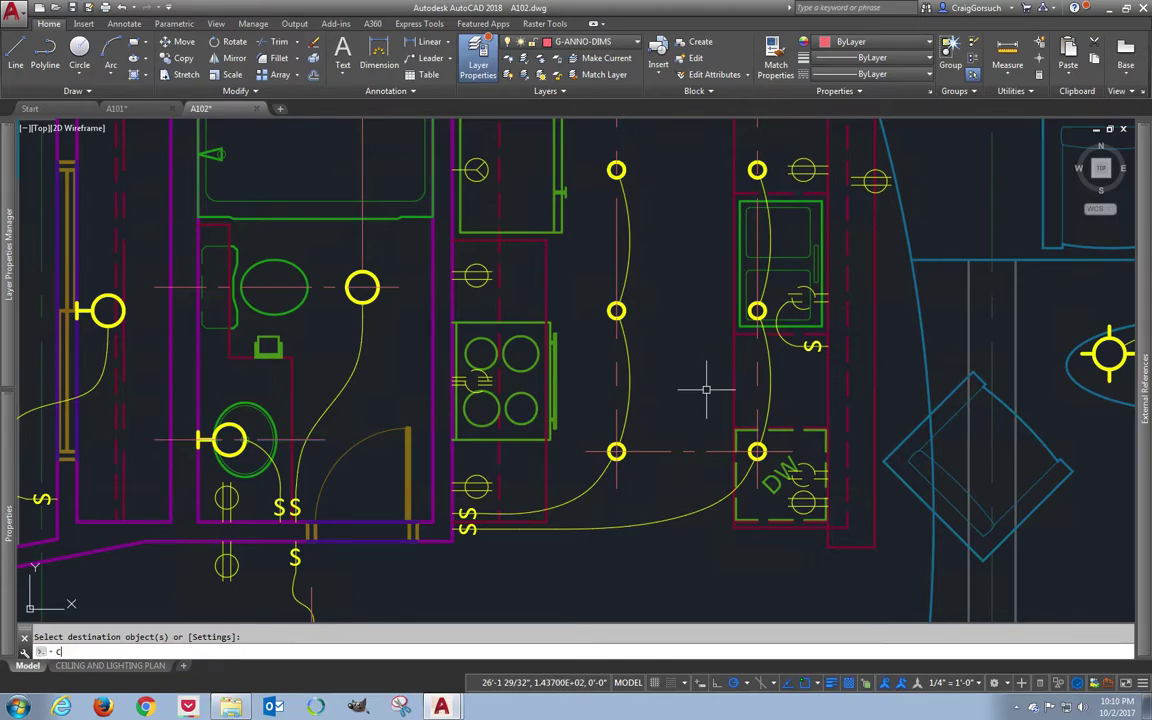
text(o)
key(Return)
click(617, 451)
key(Return)
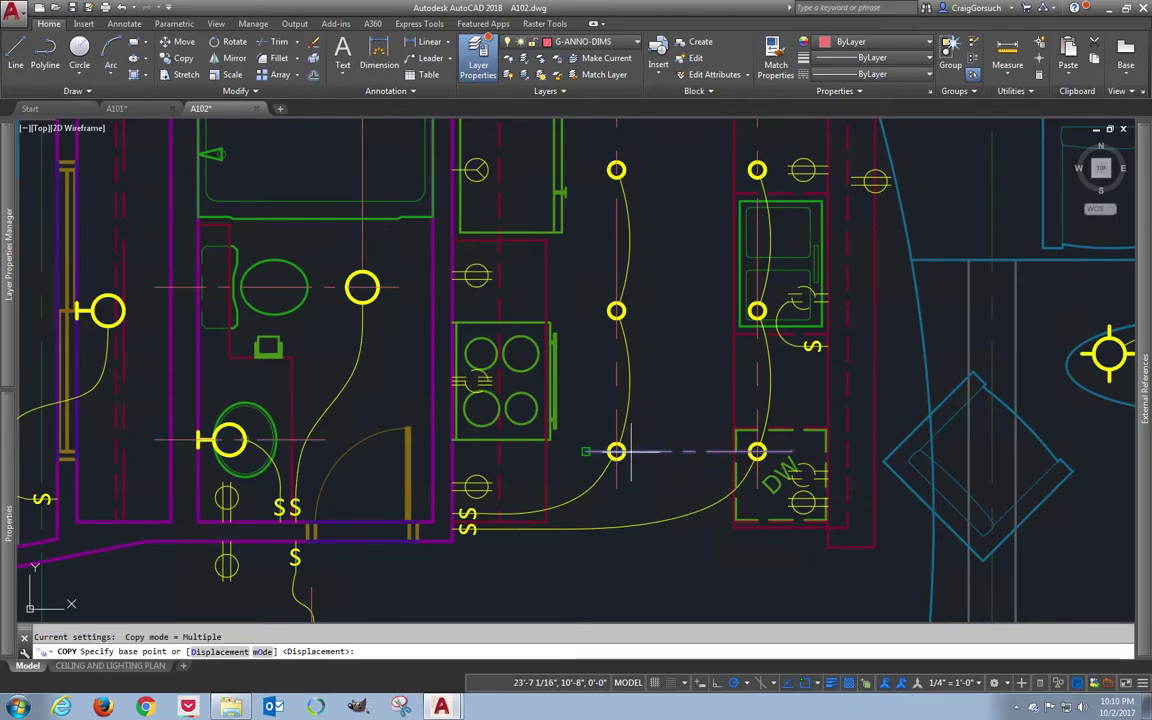
click(617, 451)
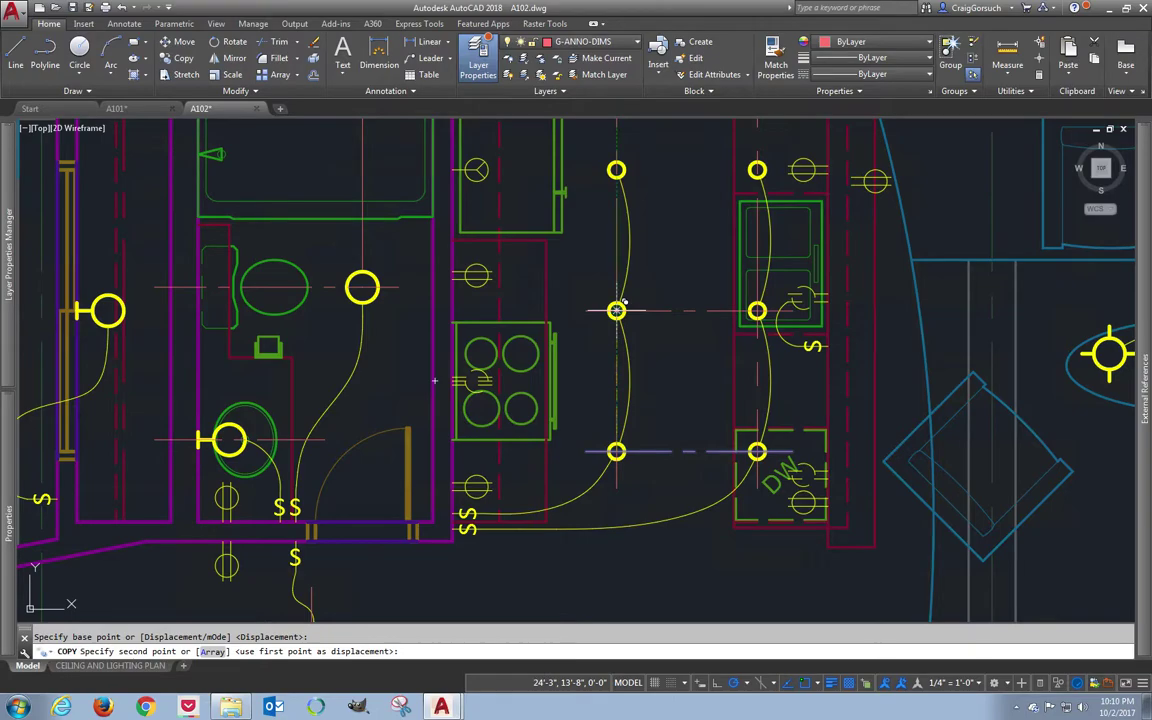
click(616, 311)
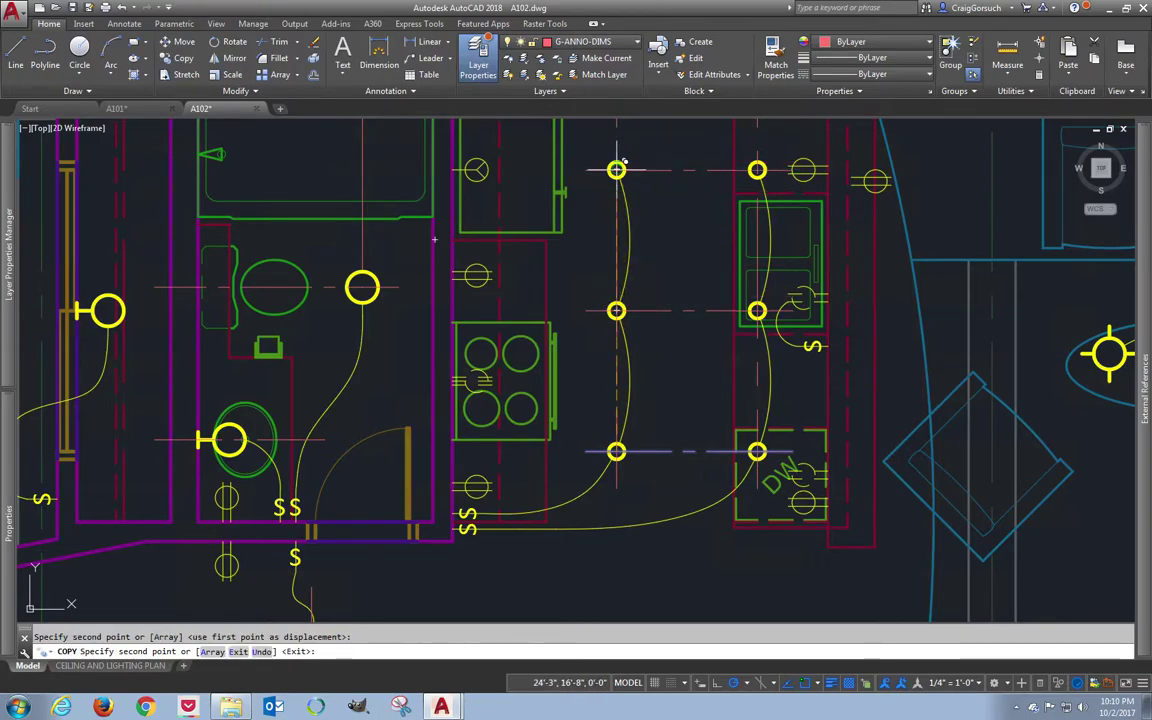
click(617, 170)
key(Return)
- Dimension from the kitchen face of the bathroom wall to the first light column and between both columns, aligned with the bathroom dimension
middle_drag(624, 203, 620, 420)
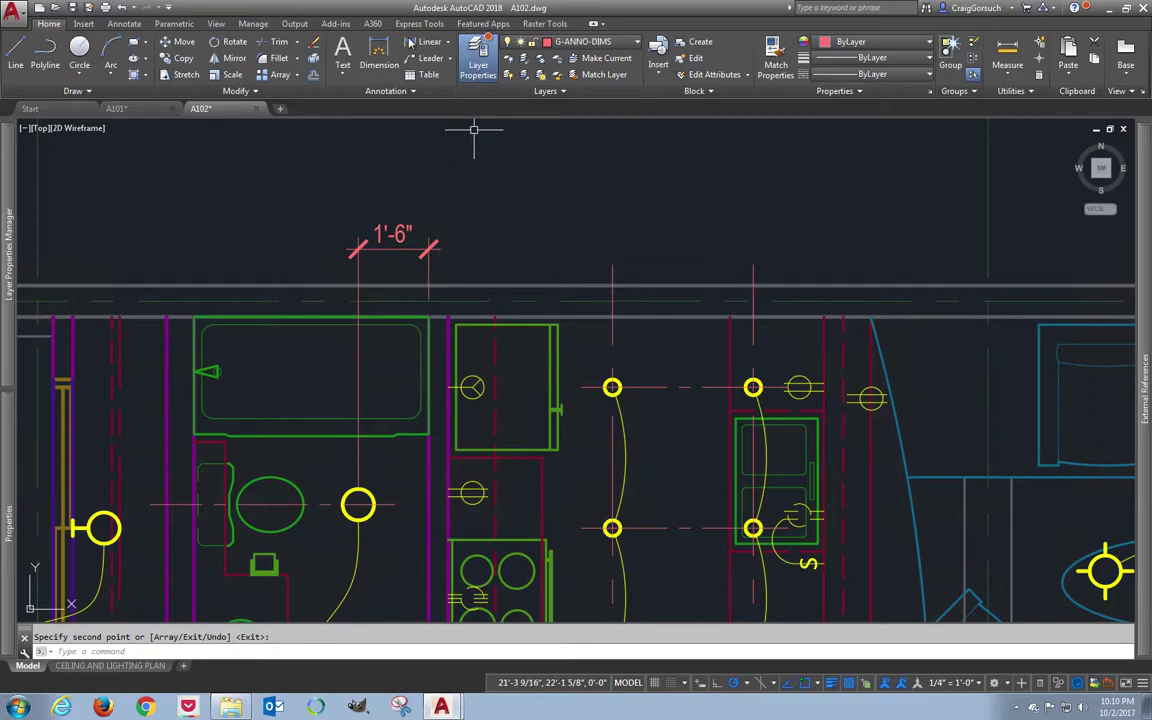
click(410, 42)
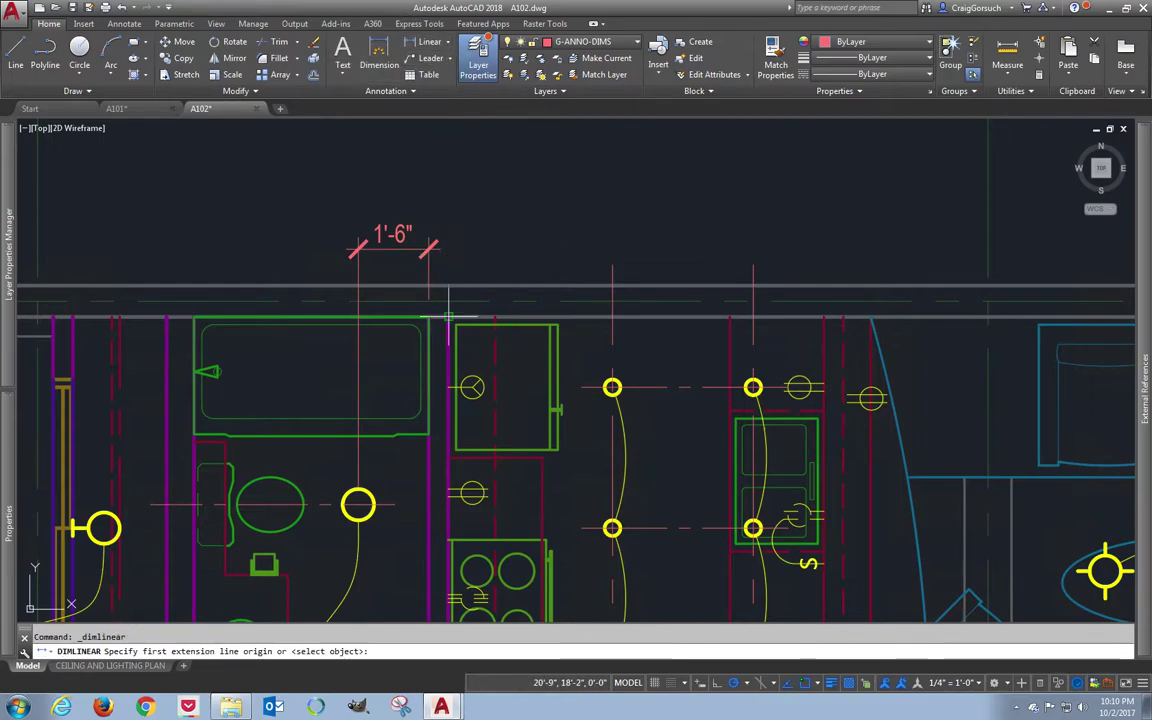
click(449, 317)
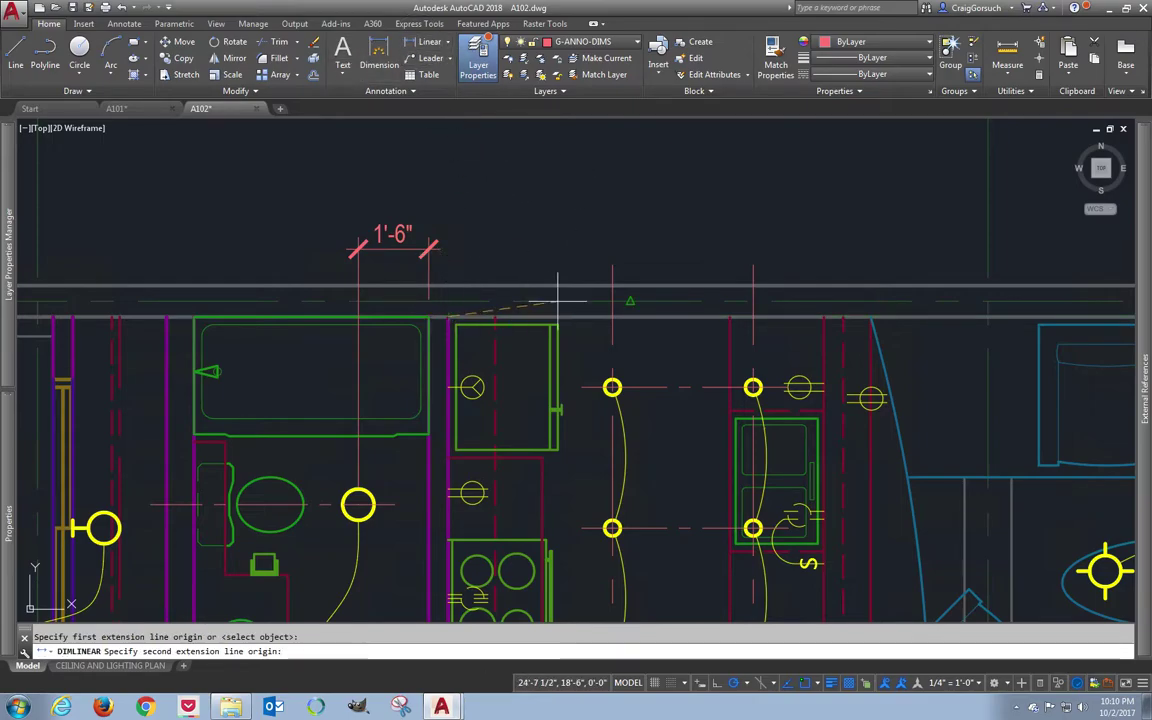
click(614, 285)
click(441, 250)
key(Return)
click(614, 285)
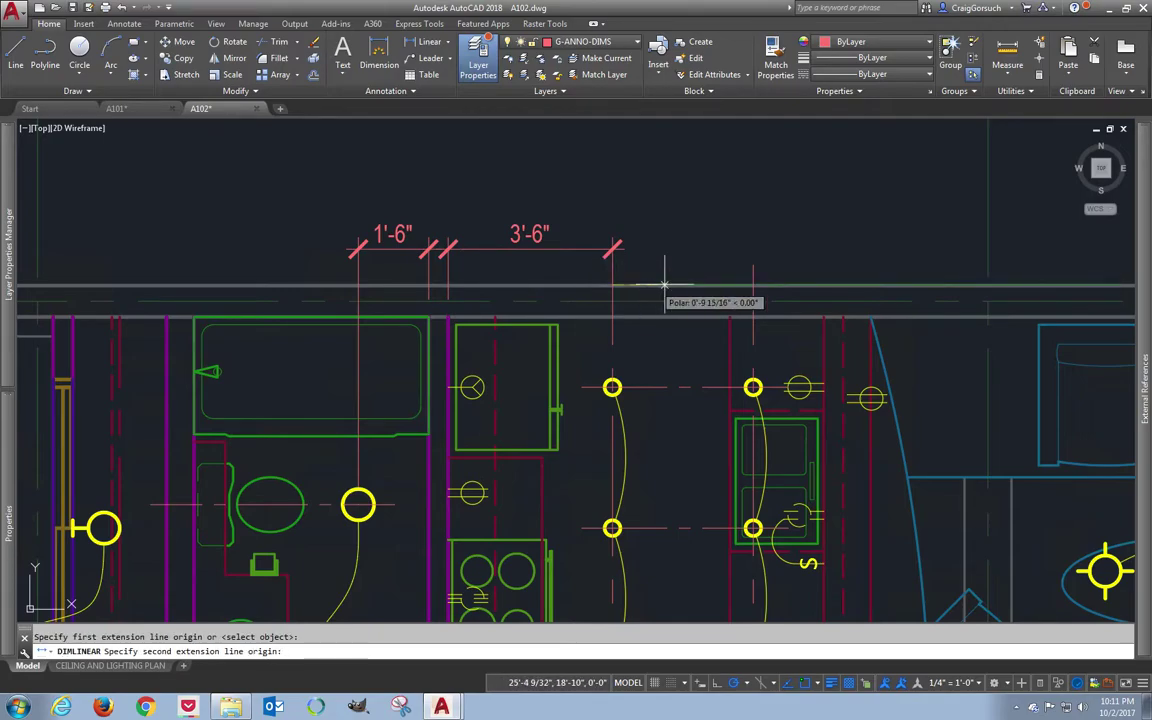
click(753, 268)
click(620, 247)
- Add a vertical linear dimension from the exterior wall's inner face to the nearest light in the stove-side column
middle_drag(637, 362, 608, 200)
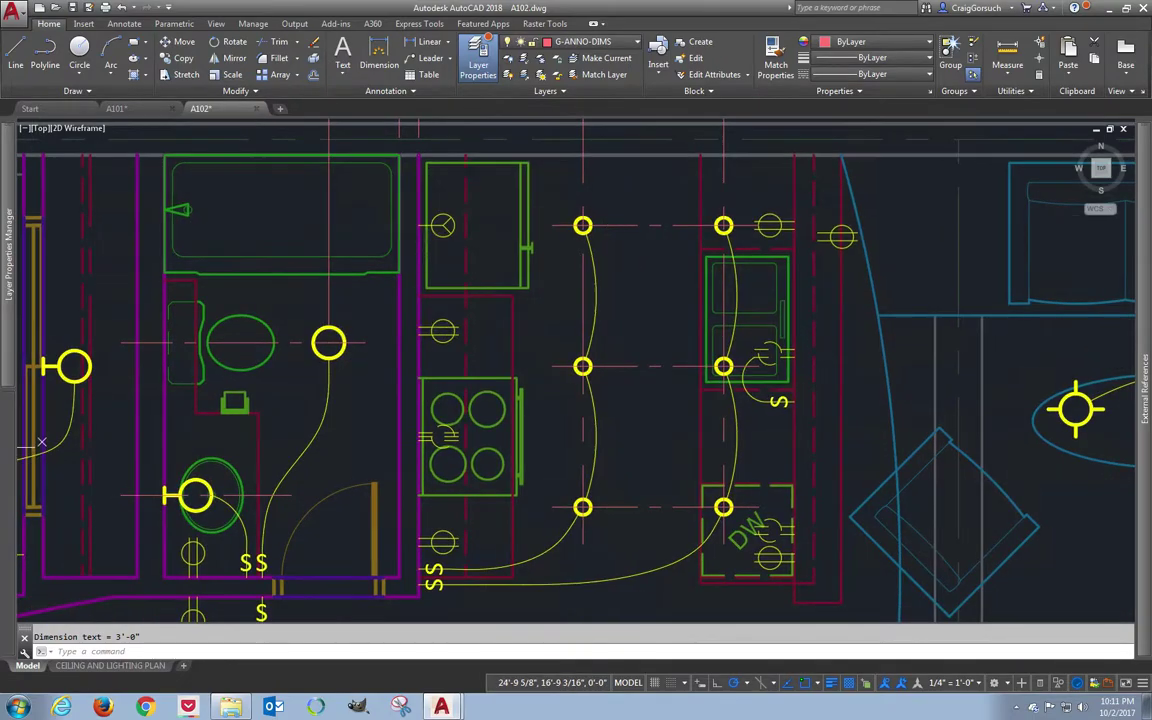
key(Return)
click(586, 200)
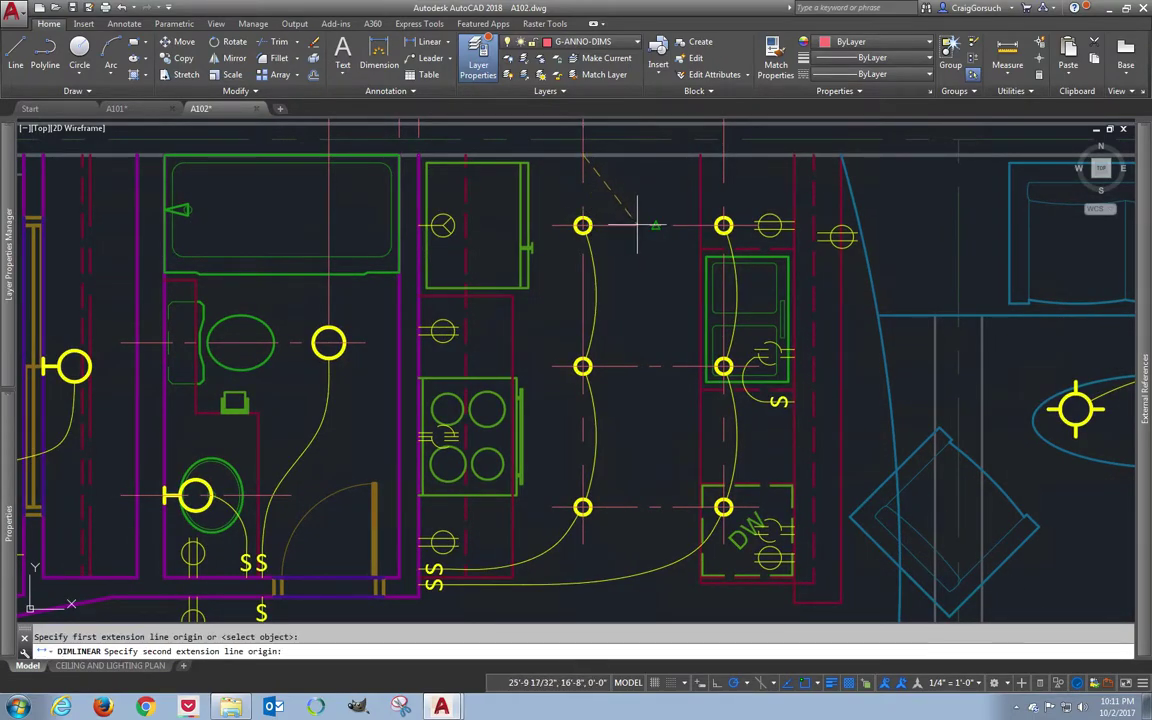
click(583, 225)
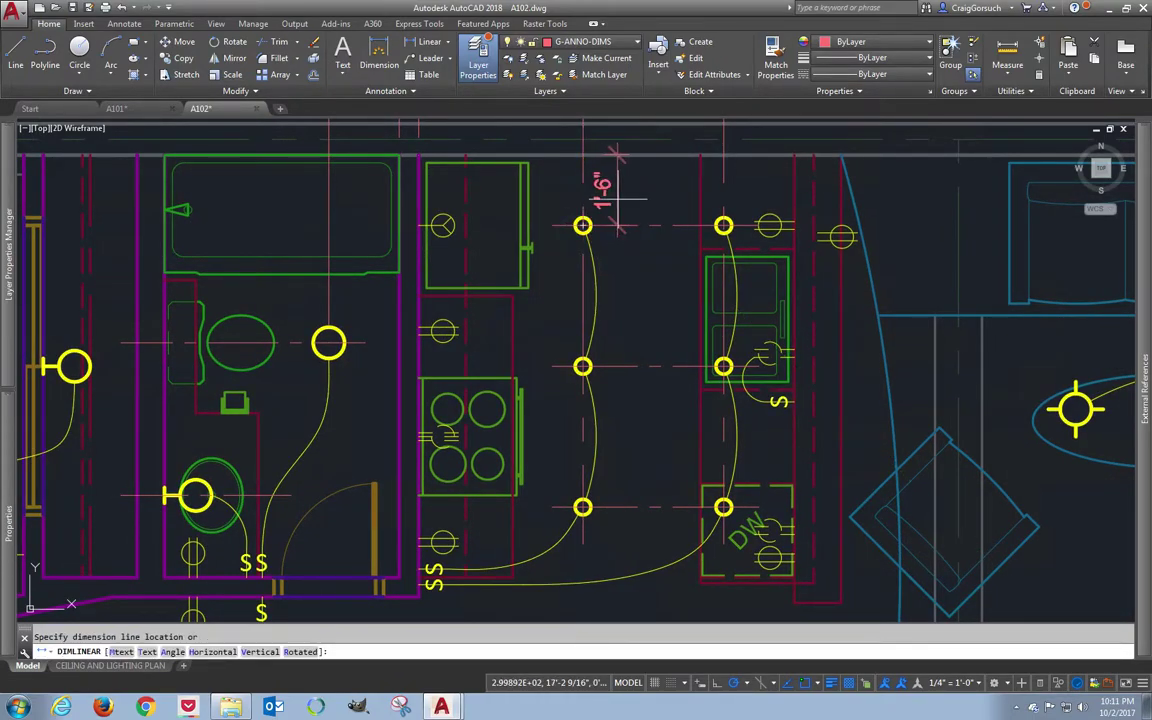
click(606, 185)
- Dimension the vertical spacing between the three stove-side kitchen lights, in line with the wall-to-light dimension
key(Return)
click(583, 225)
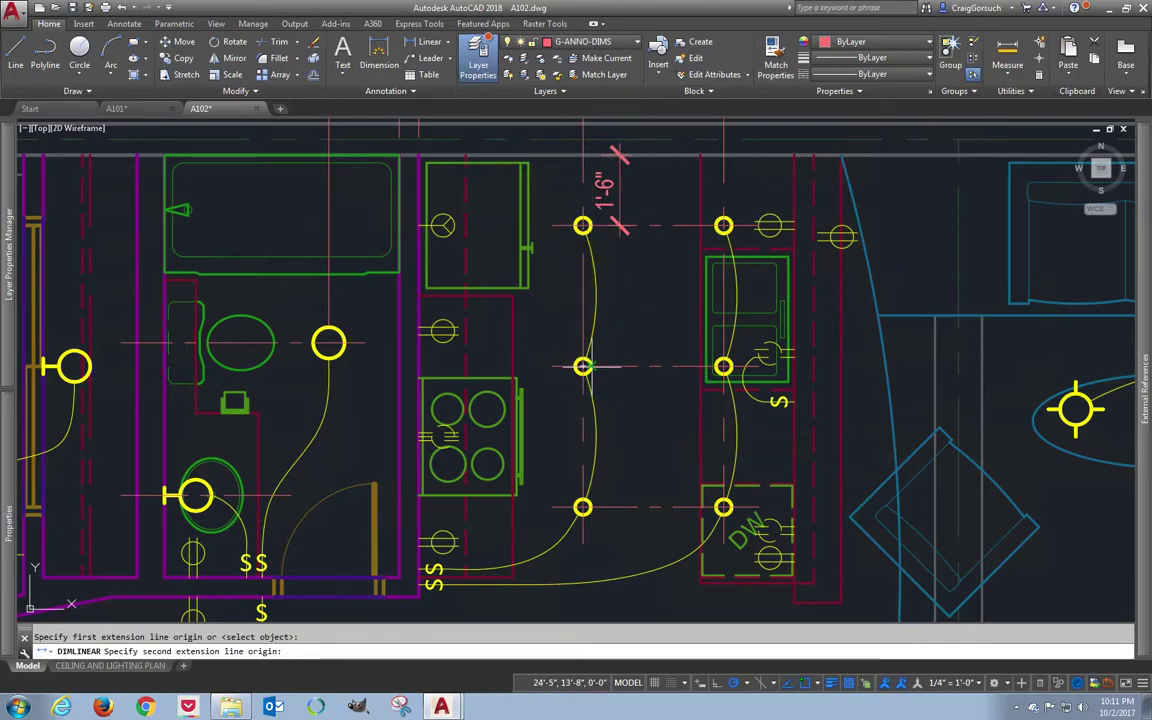
click(583, 366)
click(620, 295)
key(Return)
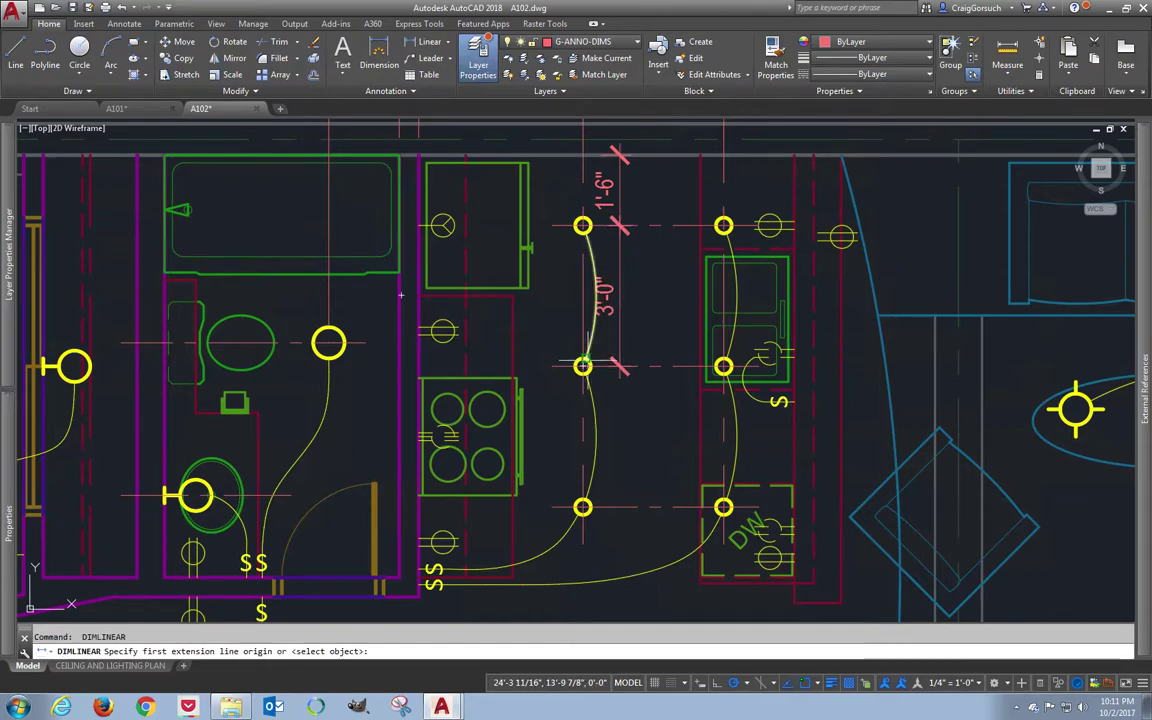
click(583, 366)
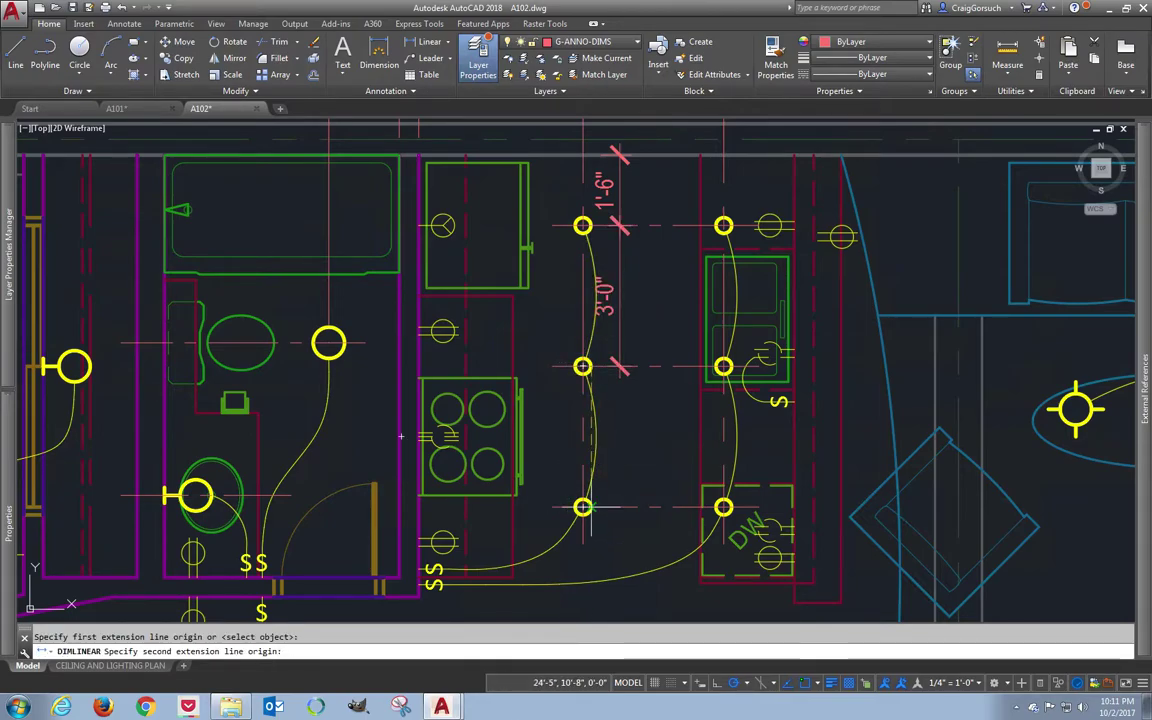
click(583, 507)
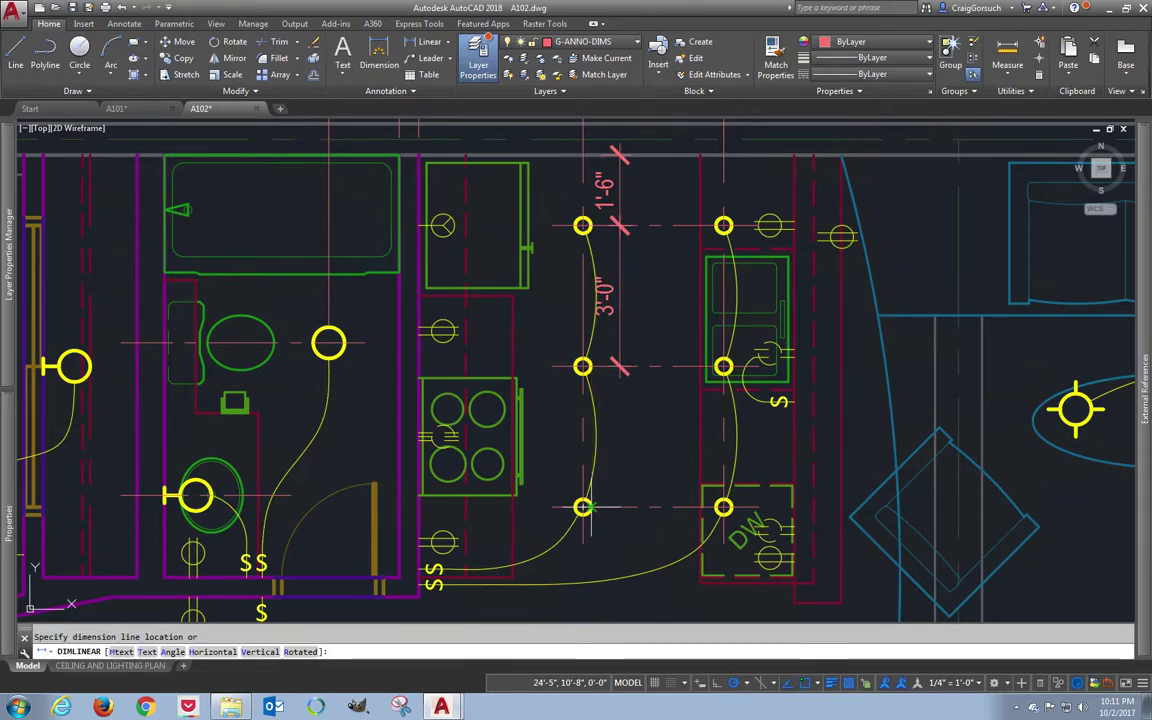
click(622, 313)
- Stretch the three vertical kitchen light dimensions slightly toward the sink so their text clears the switch wires
text(s)
key(Return)
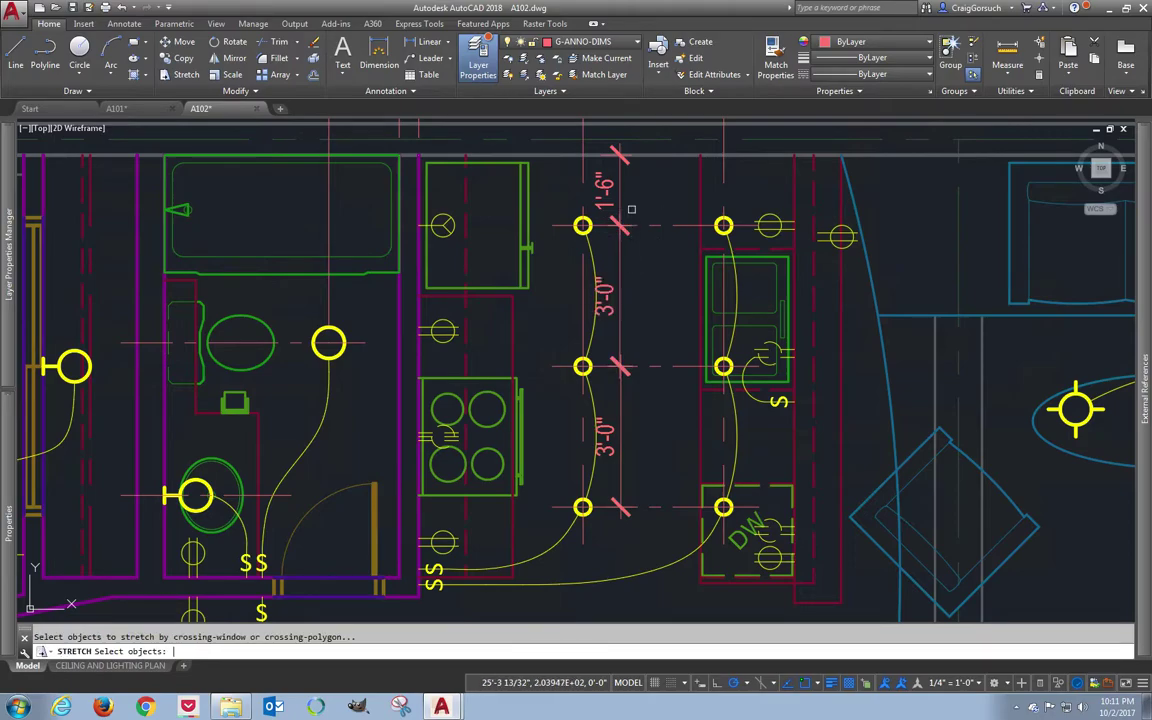
click(631, 160)
click(590, 455)
key(Return)
click(631, 318)
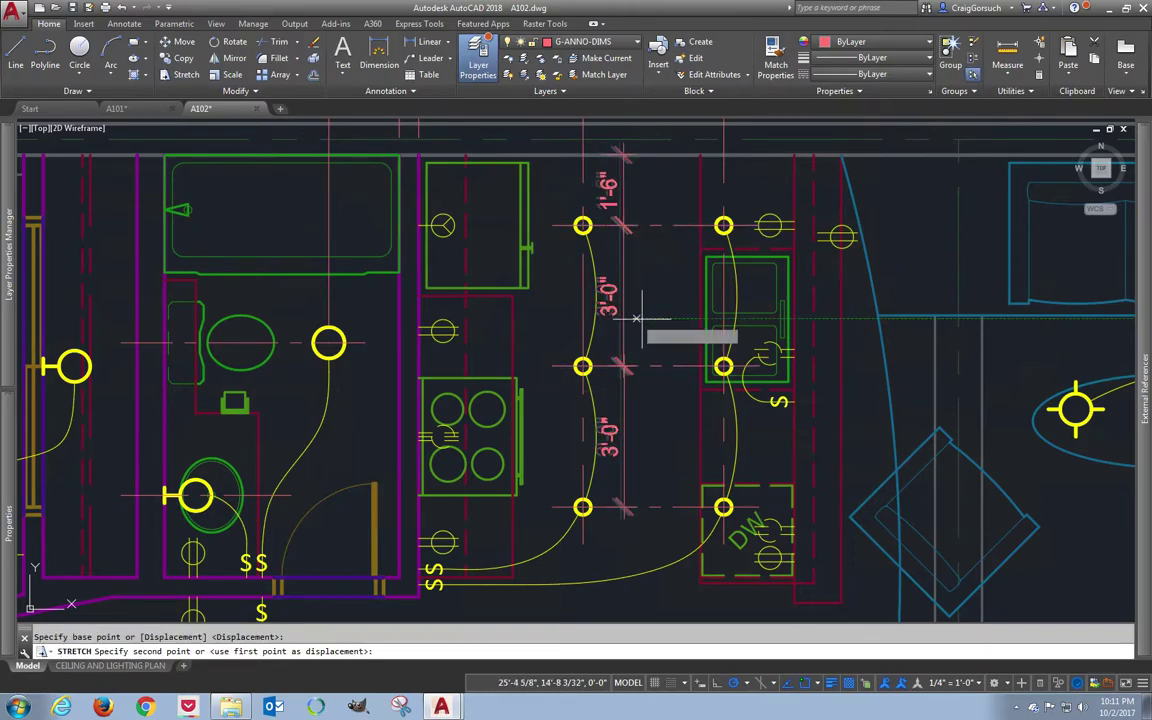
click(641, 318)
- Add a horizontal linear dimension from the outer corner of the sink closet wall to the dining table light, placed above the chairs
middle_drag(624, 314, 496, 393)
scroll(496, 393, up, 3)
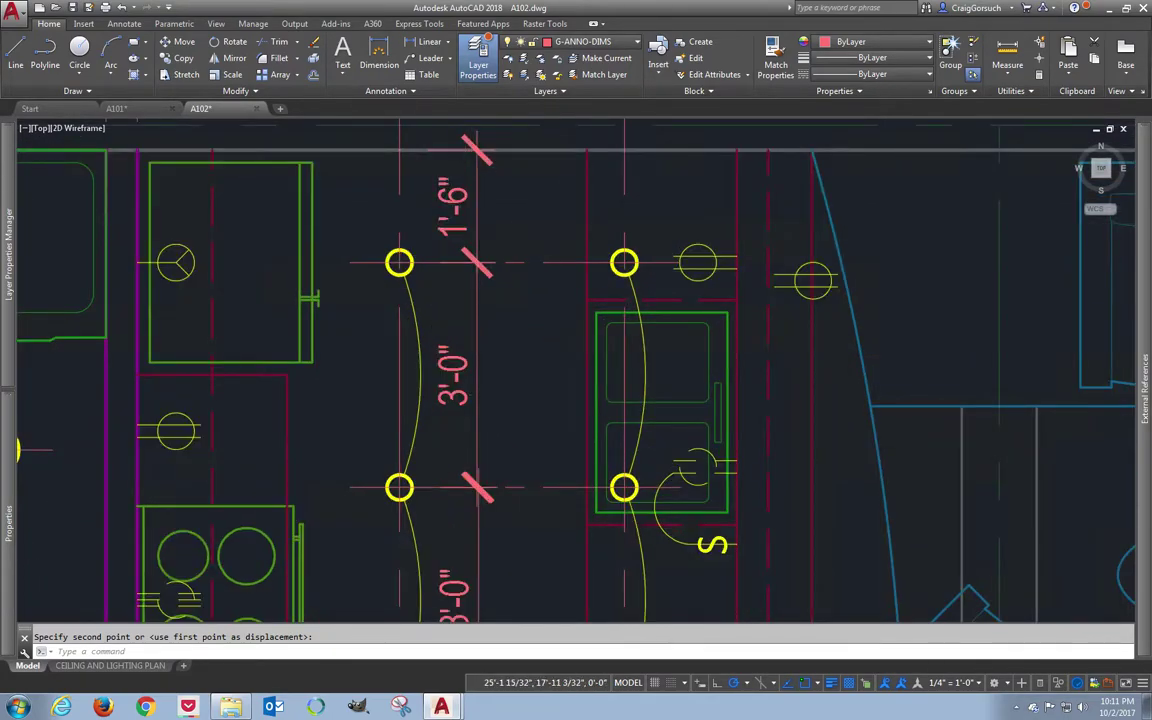
scroll(465, 170, down, 5)
middle_drag(458, 228, 353, 233)
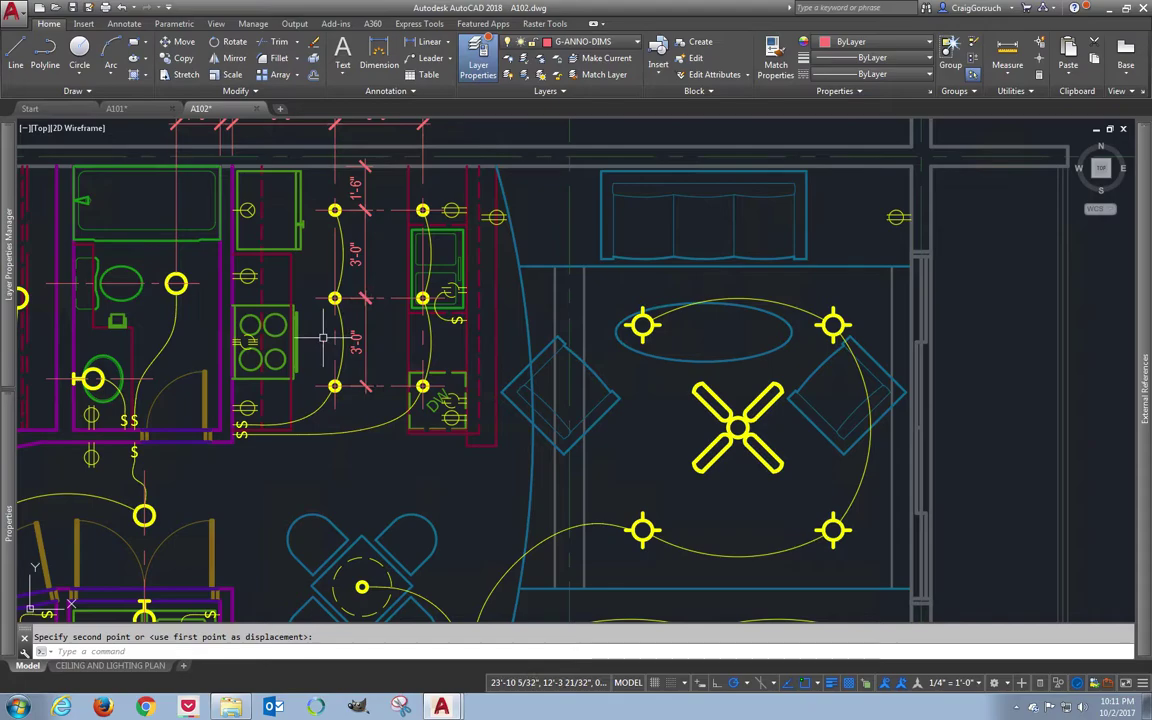
middle_drag(481, 404, 562, 261)
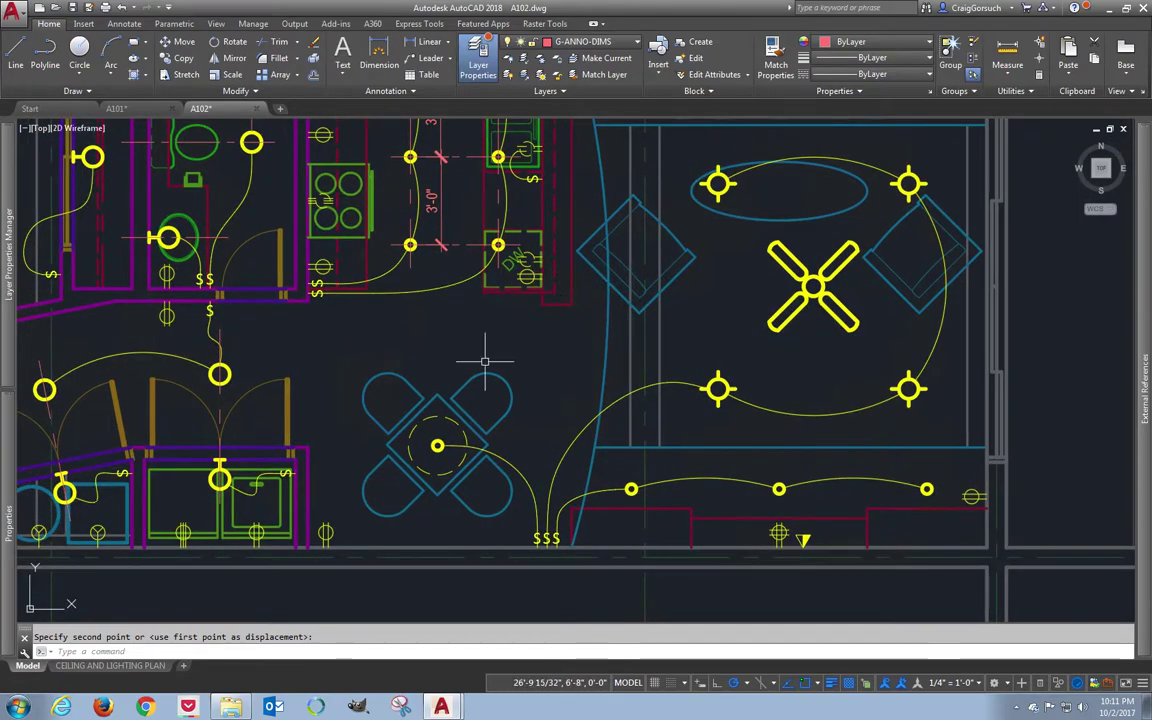
middle_drag(437, 485, 470, 455)
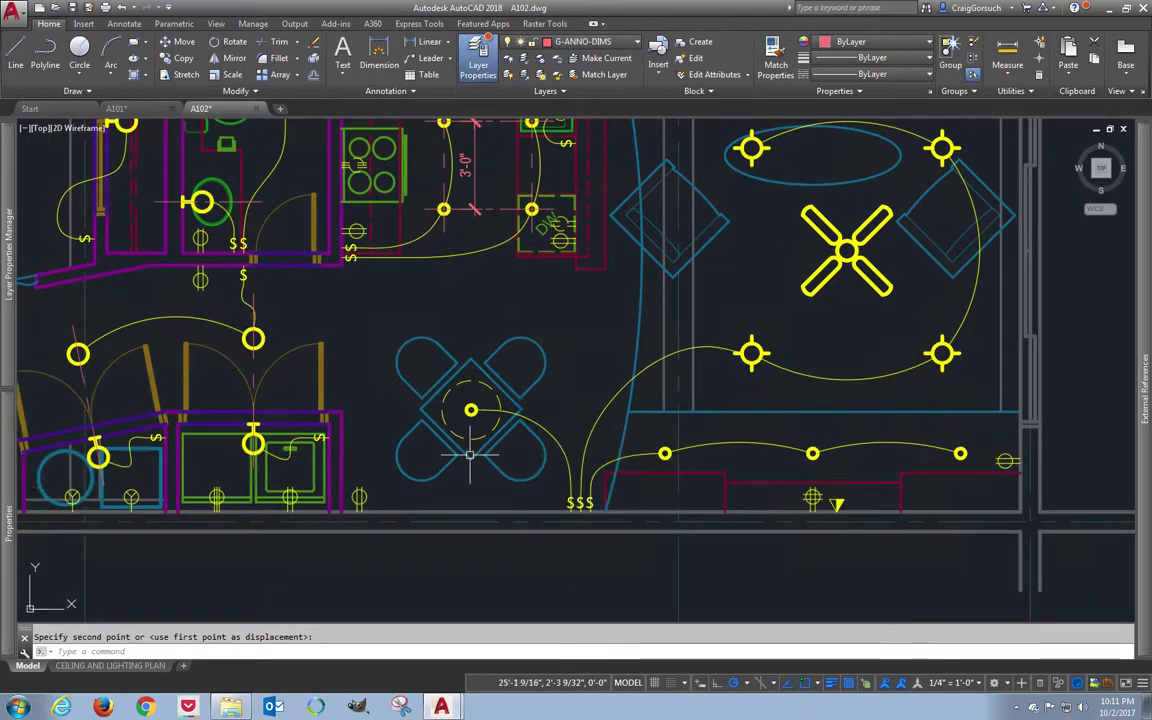
scroll(456, 440, down, 2)
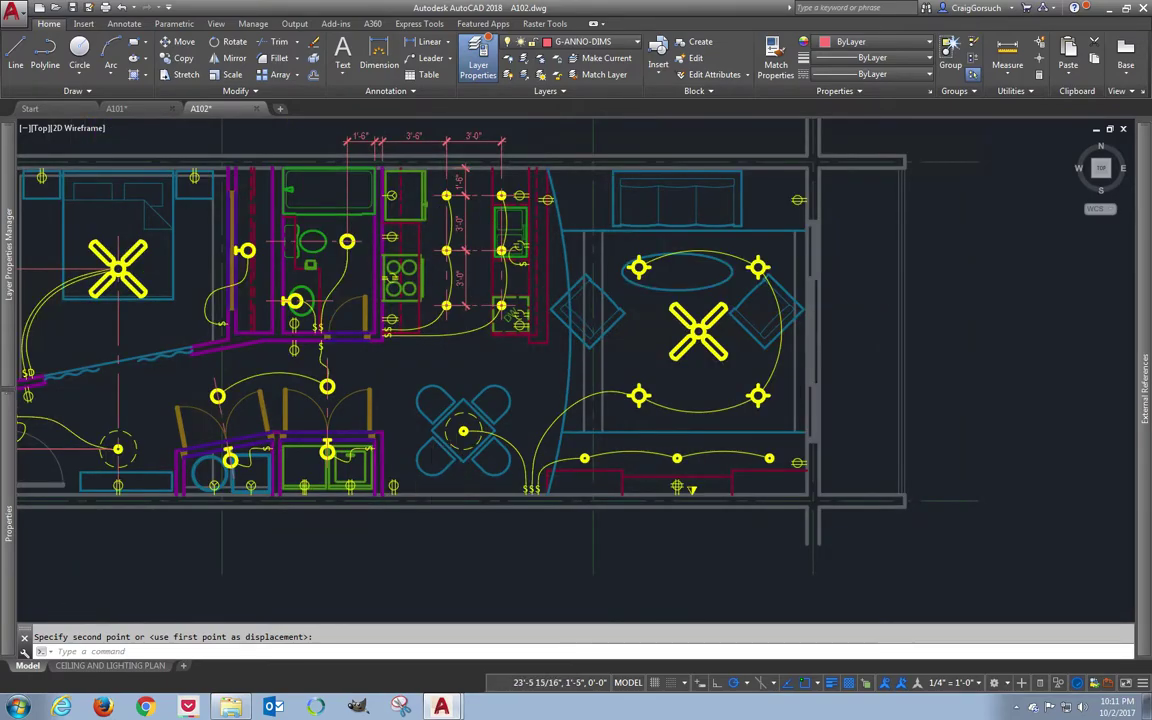
scroll(432, 474, up, 2)
scroll(432, 474, up, 2)
middle_drag(296, 354, 310, 331)
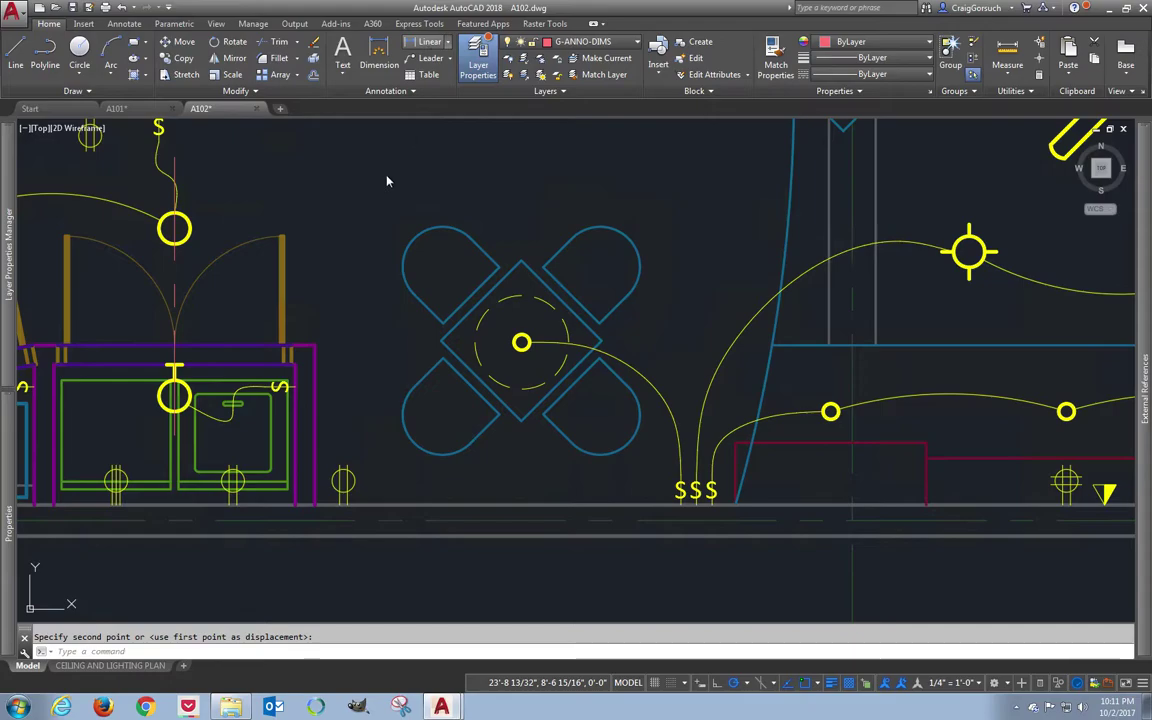
click(315, 345)
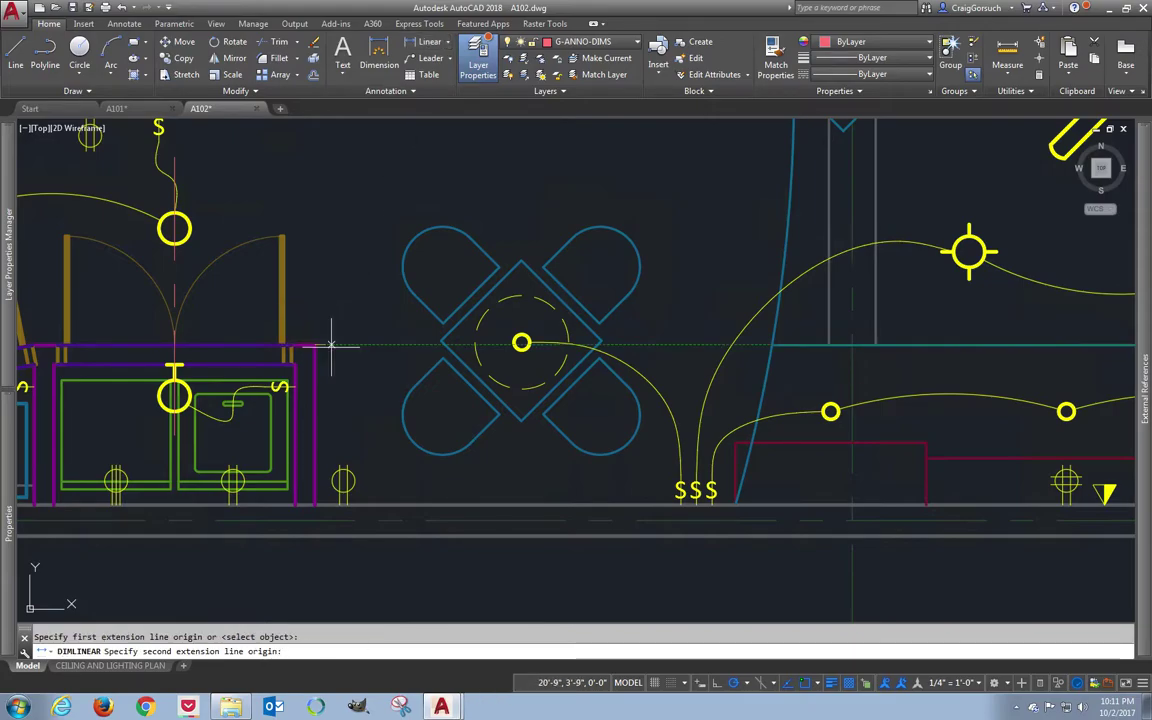
click(521, 343)
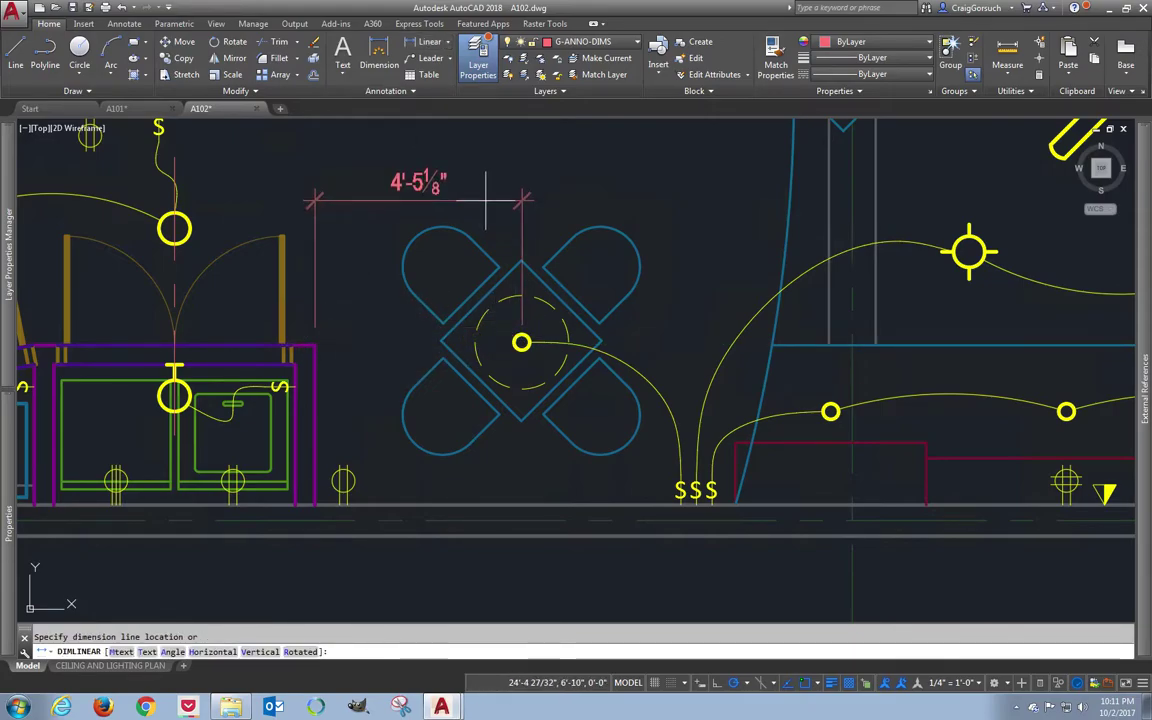
click(517, 198)
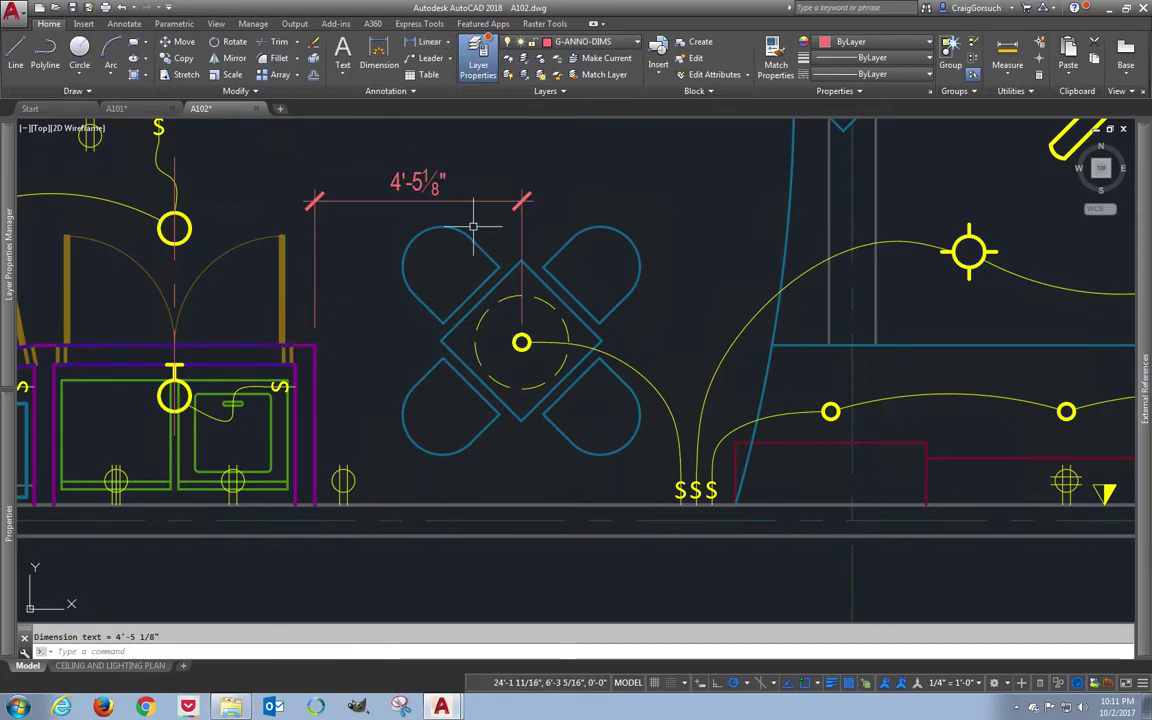
- Add a vertical linear dimension from the lower exterior wall's inner face to the dining light, placed on the switch side of the light
key(Return)
click(317, 504)
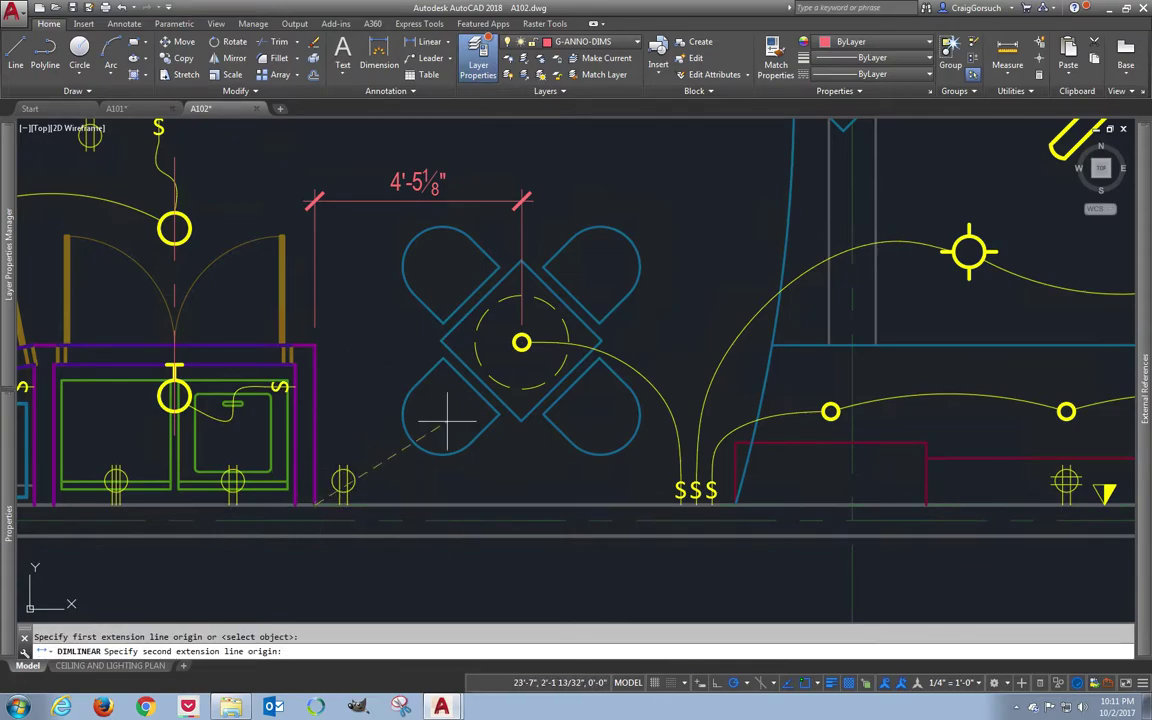
click(521, 343)
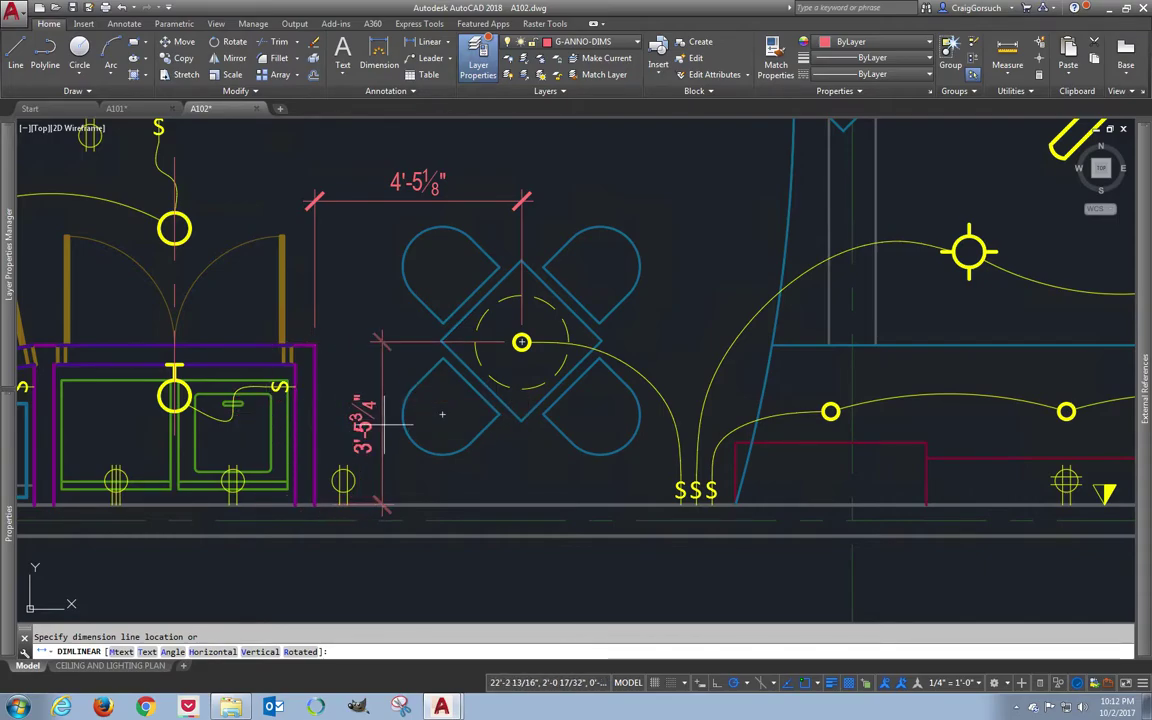
click(566, 482)
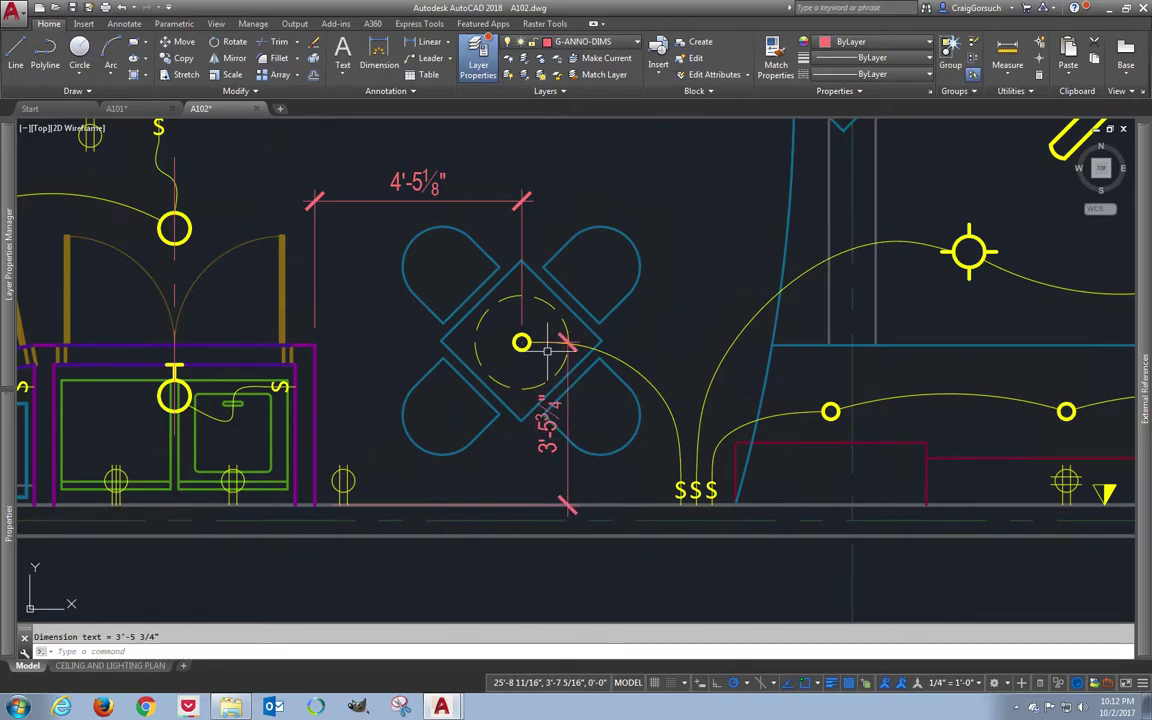
- Stretch the dining light with its dimensions and switch wire 0.25" upward, away from the lower exterior wall
text(s)
key(Return)
key(Escape)
key(Escape)
text(s)
key(Return)
click(594, 273)
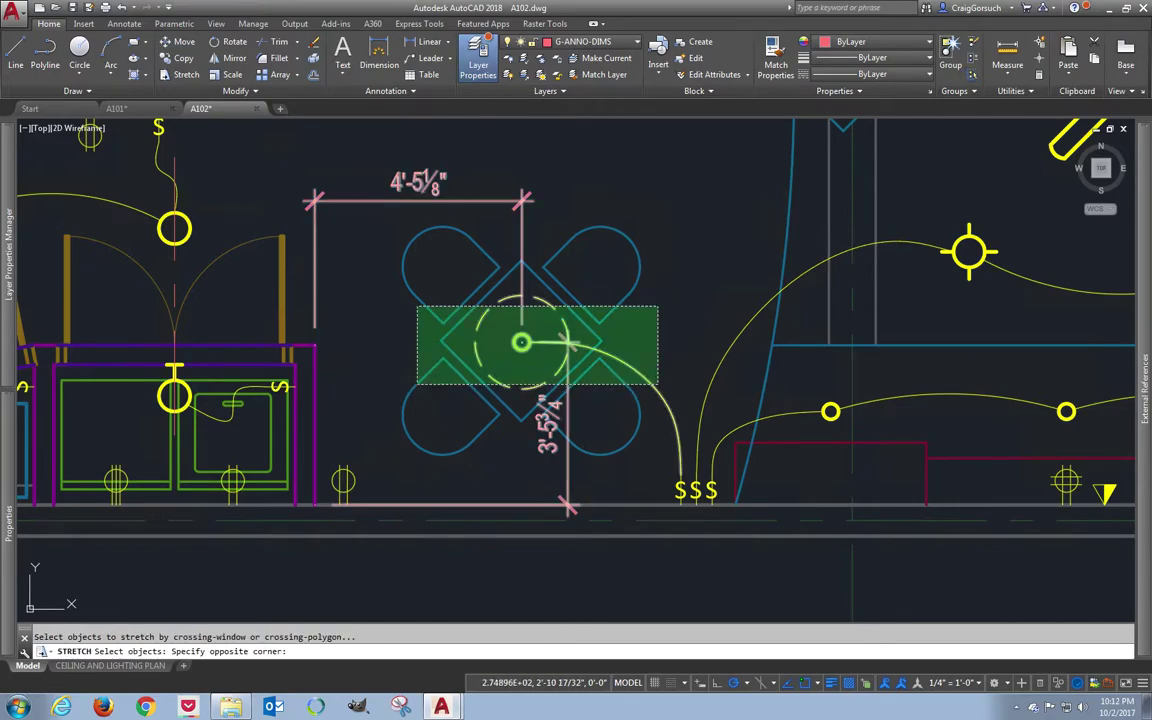
click(393, 363)
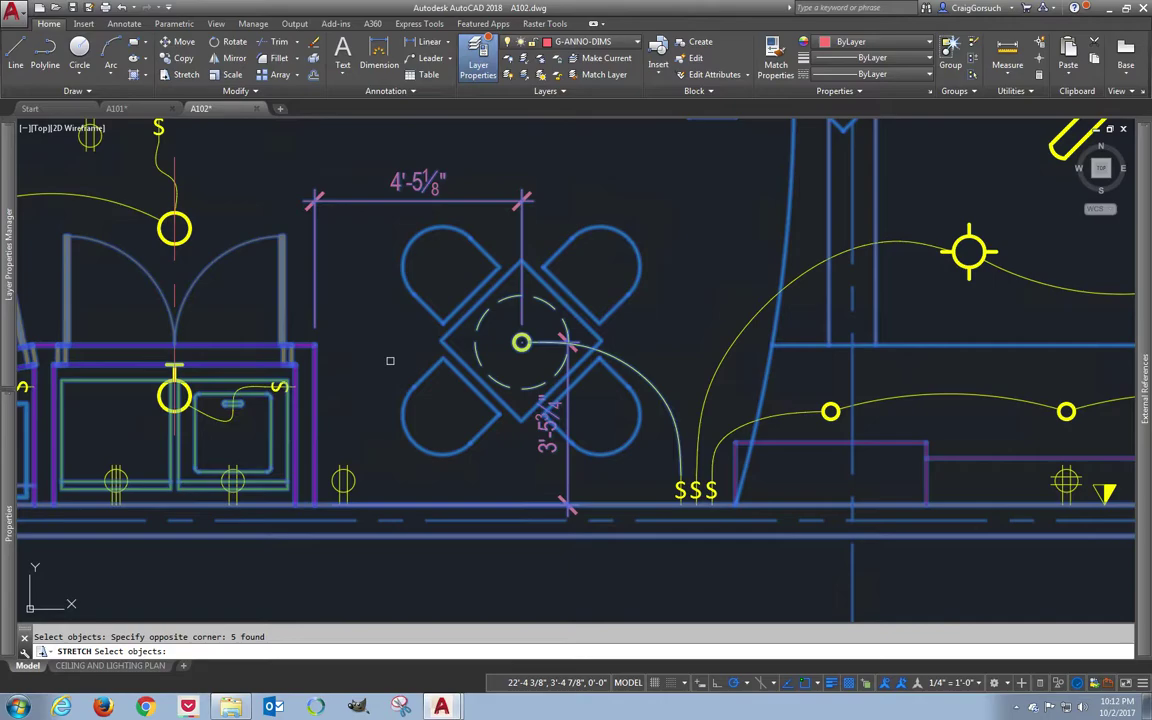
key(Return)
click(390, 363)
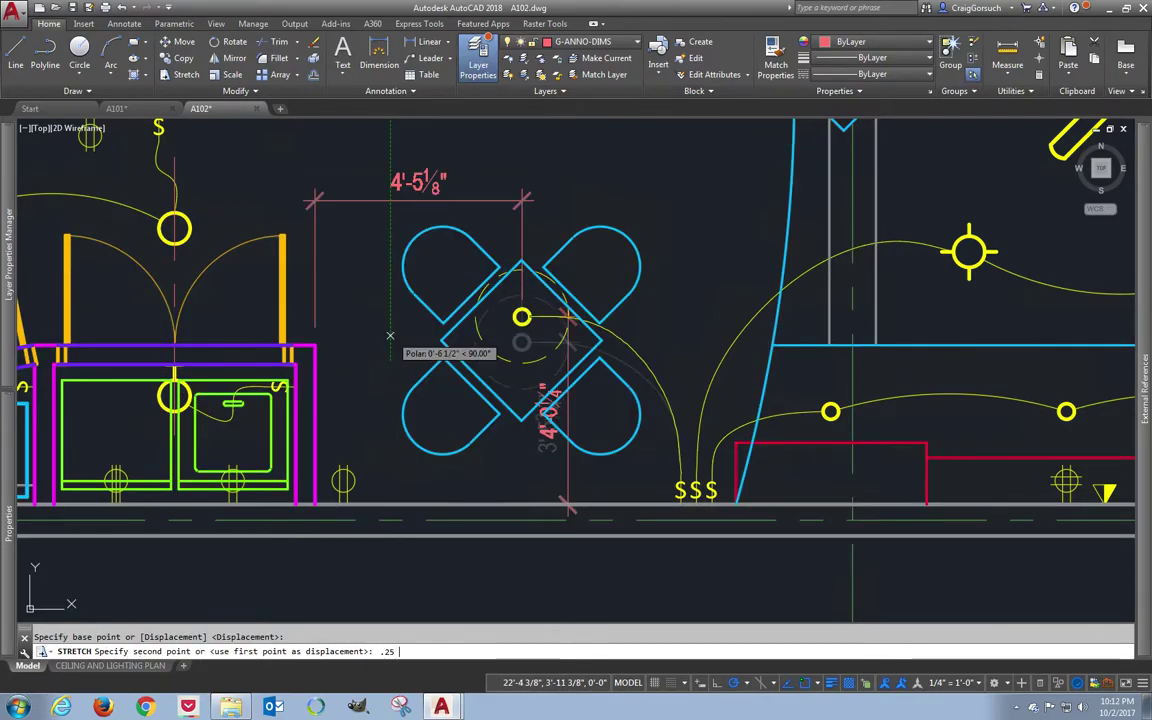
key(Return)
- Stretch the dining light with its dimensions and switch wire 7/8" horizontally, away from the closet wall
key(Return)
click(572, 222)
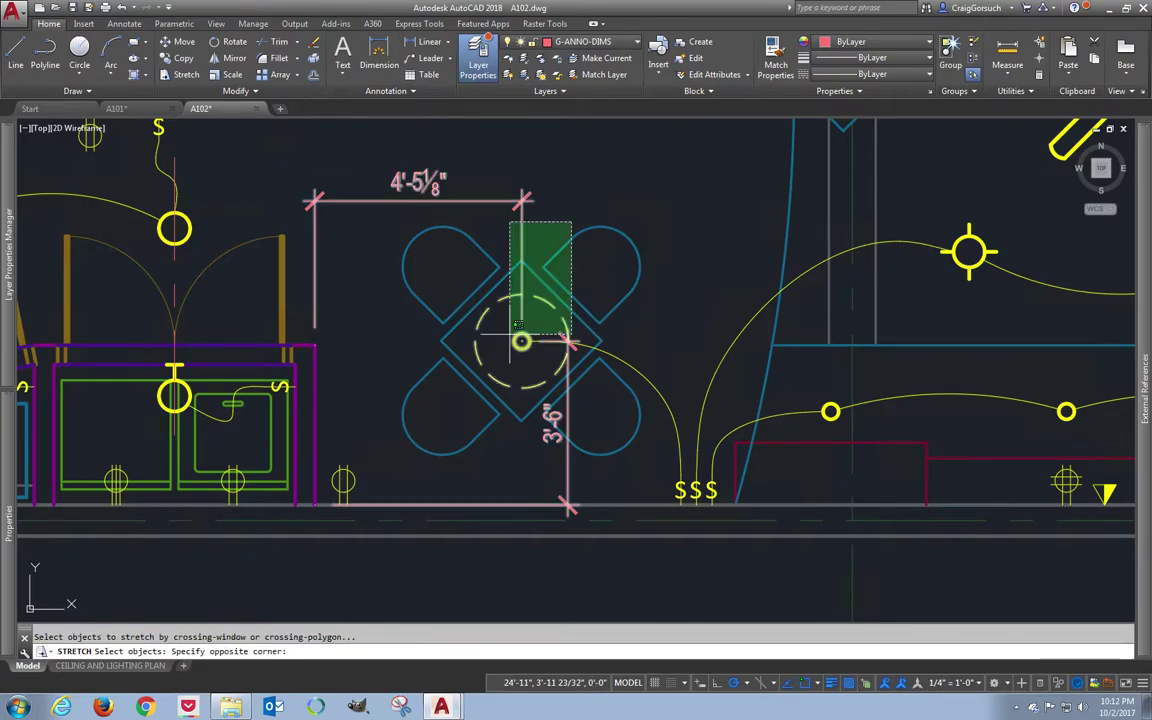
click(458, 386)
key(Return)
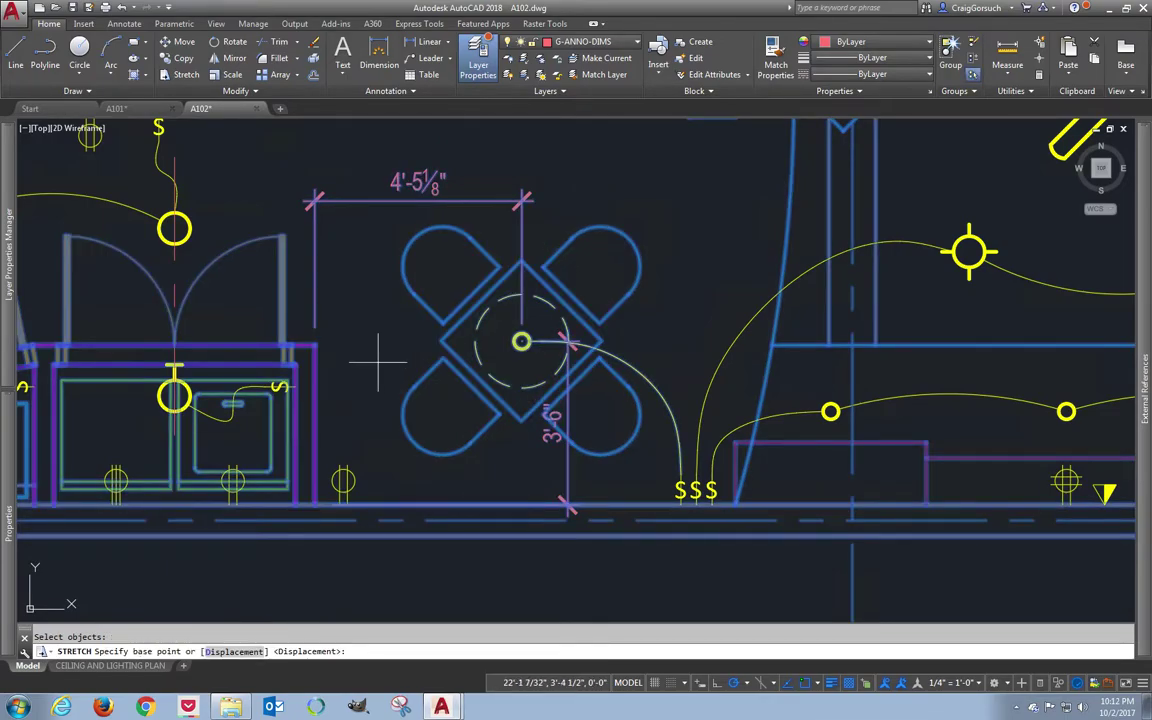
click(378, 362)
text(7/8)
key(Return)
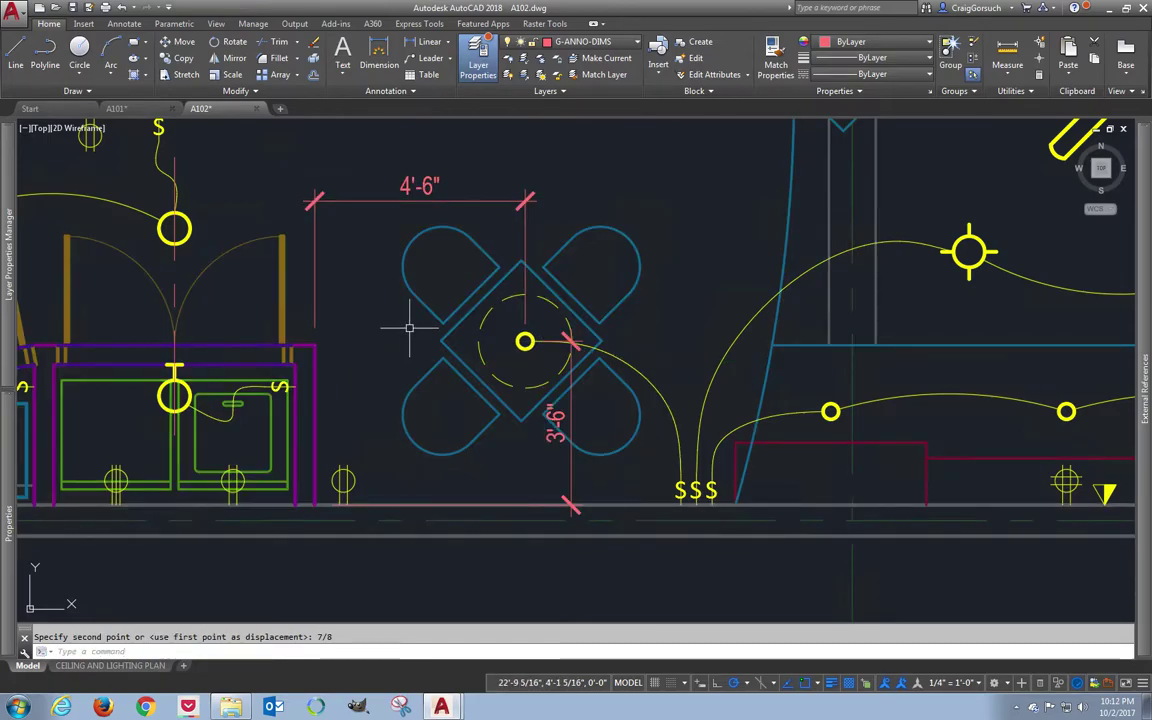
- Draw a horizontal line about 13'-5" long from the living room's first cabinet light through the other two and past the end wall
scroll(410, 329, up, 1)
scroll(410, 329, down, 2)
middle_drag(660, 312, 570, 378)
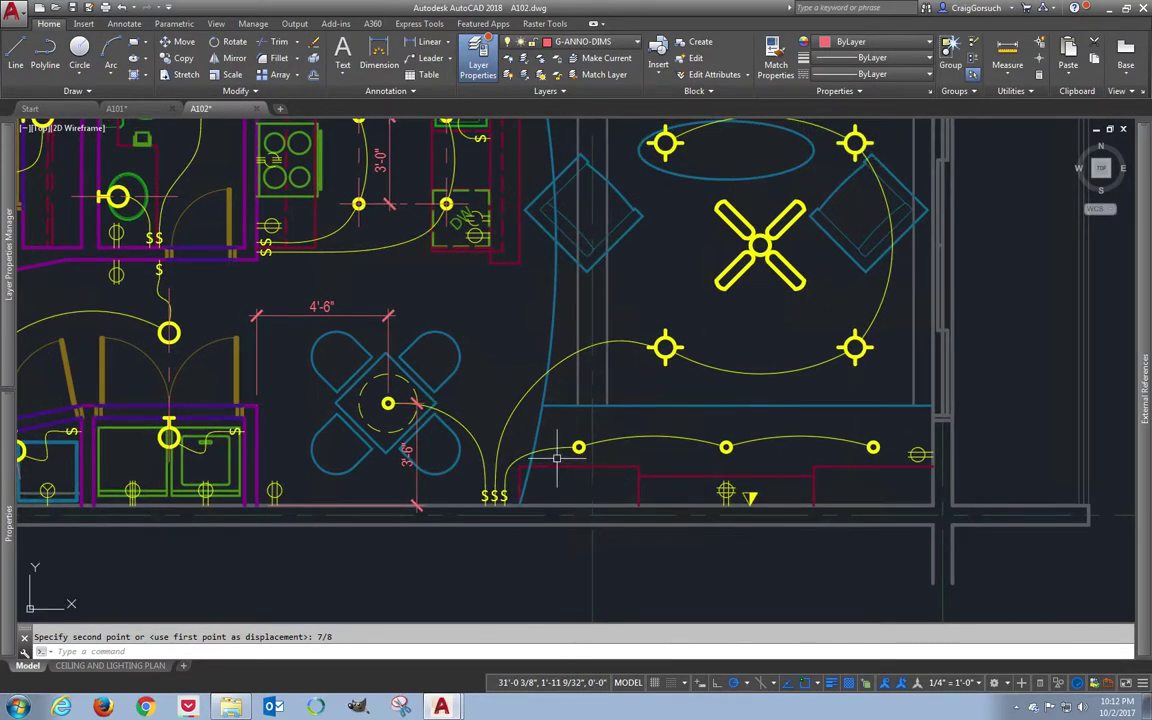
scroll(856, 471, down, 1)
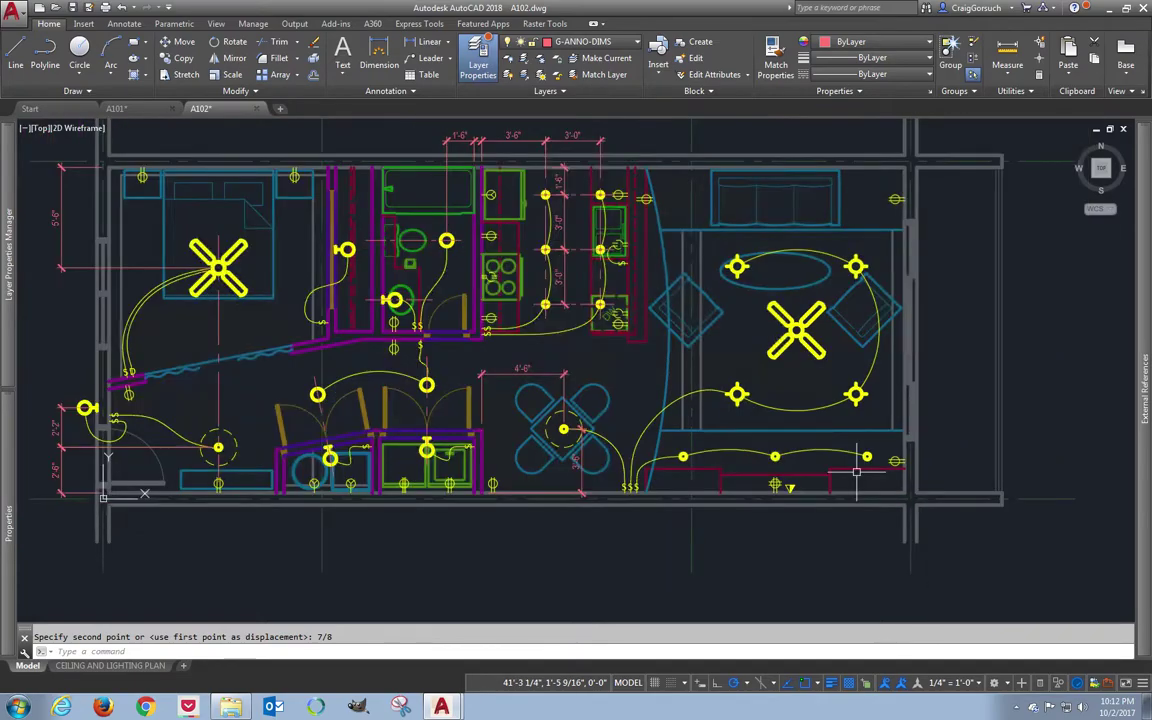
scroll(858, 473, up, 1)
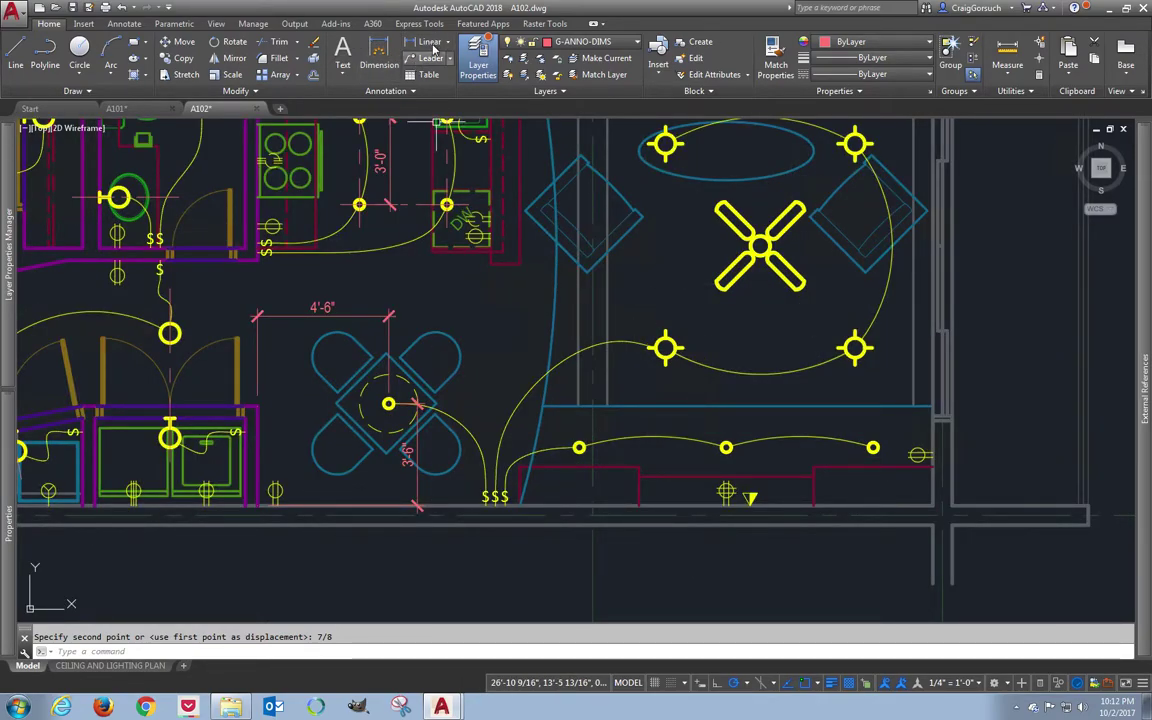
scroll(589, 441, up, 1)
text(l)
key(Return)
click(569, 449)
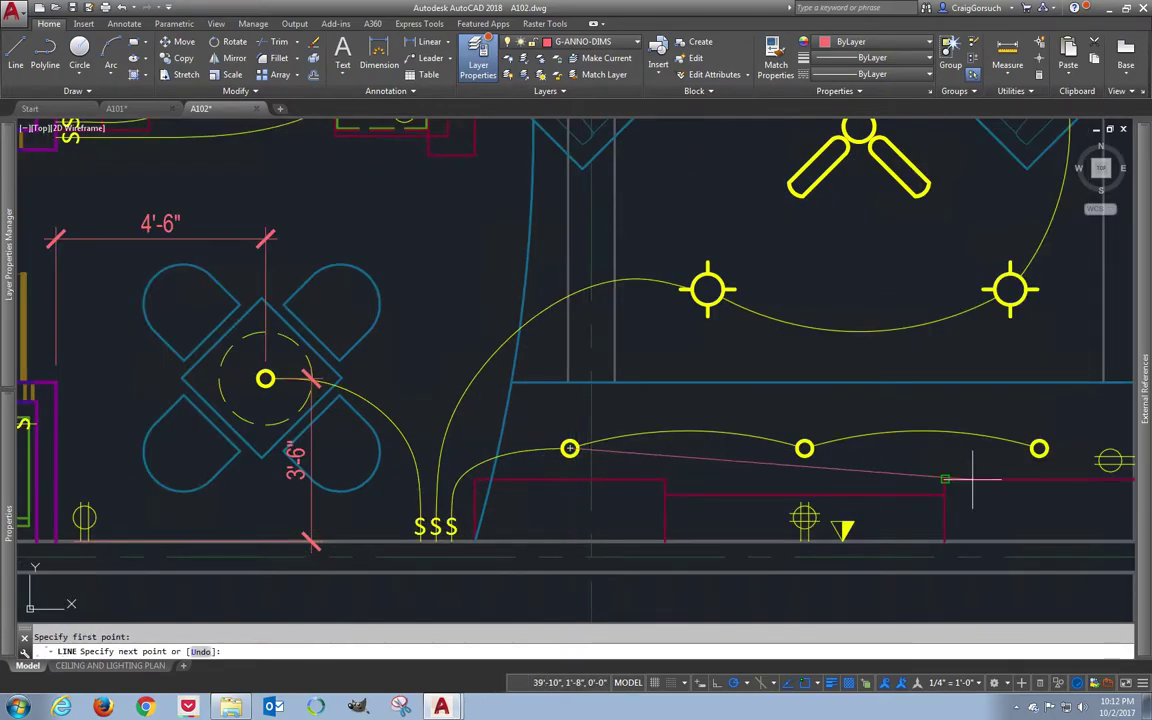
middle_drag(964, 478, 694, 476)
click(892, 445)
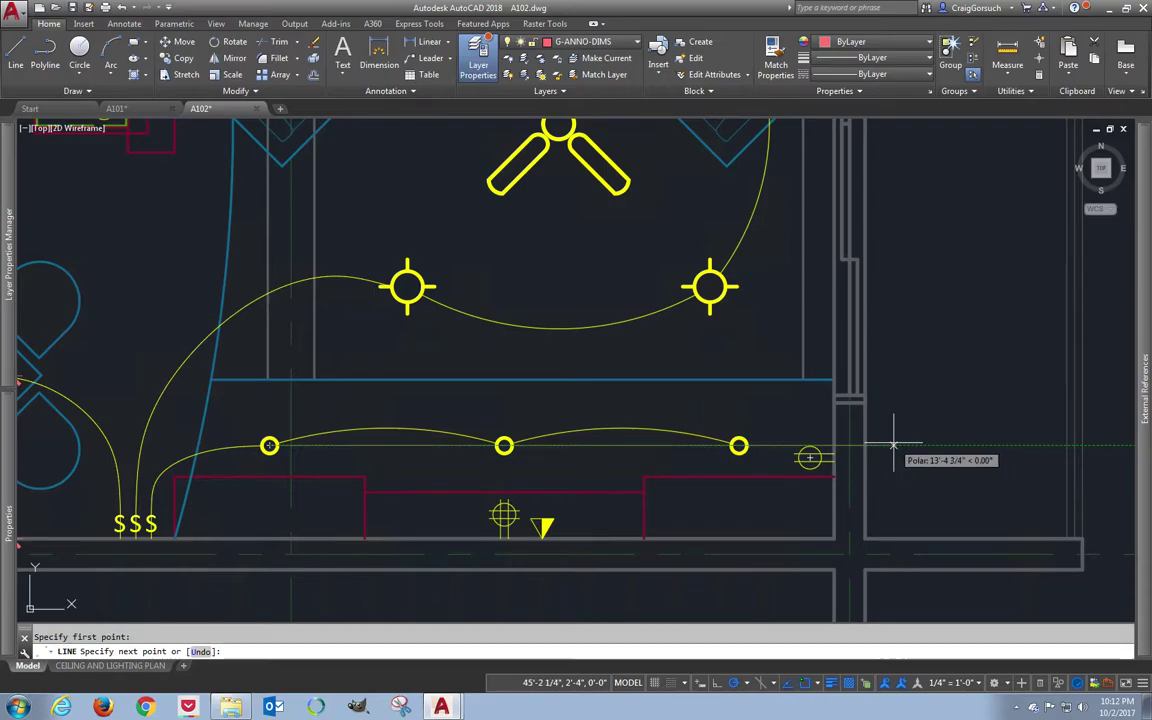
key(Return)
- Draw vertical lines about 3'-2" long from each of the three cabinet lights down past the exterior wall, ending level with each other
key(Return)
click(738, 445)
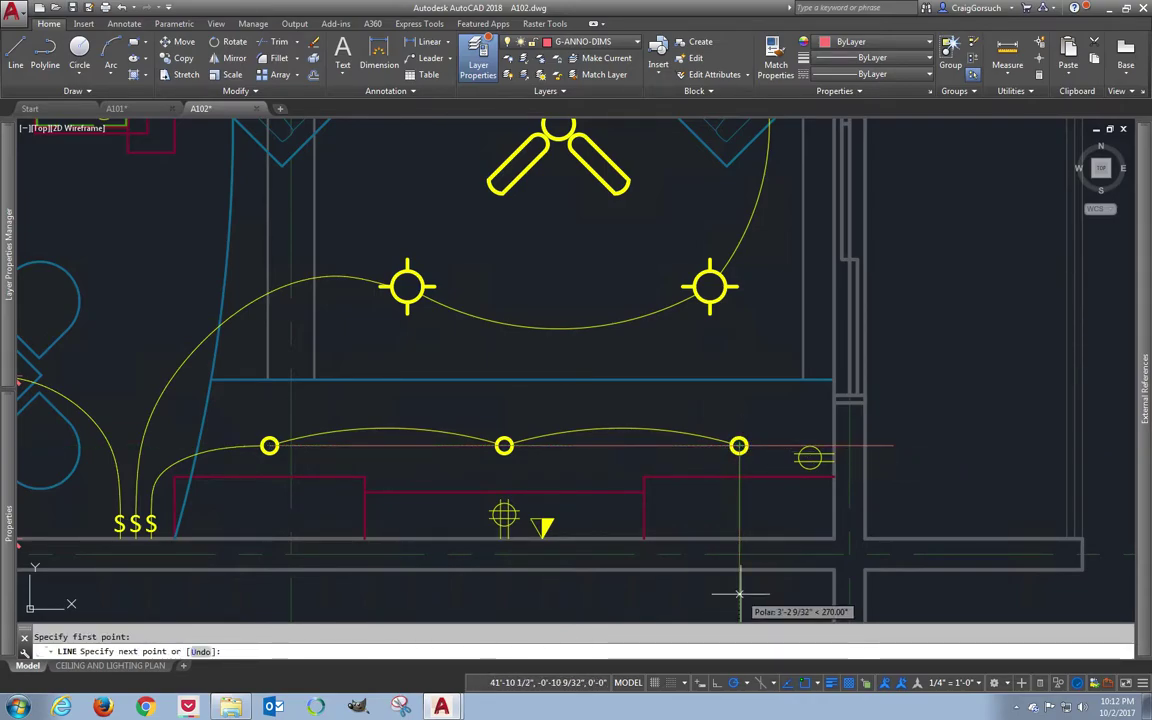
click(743, 592)
key(Return)
key(Return)
click(504, 445)
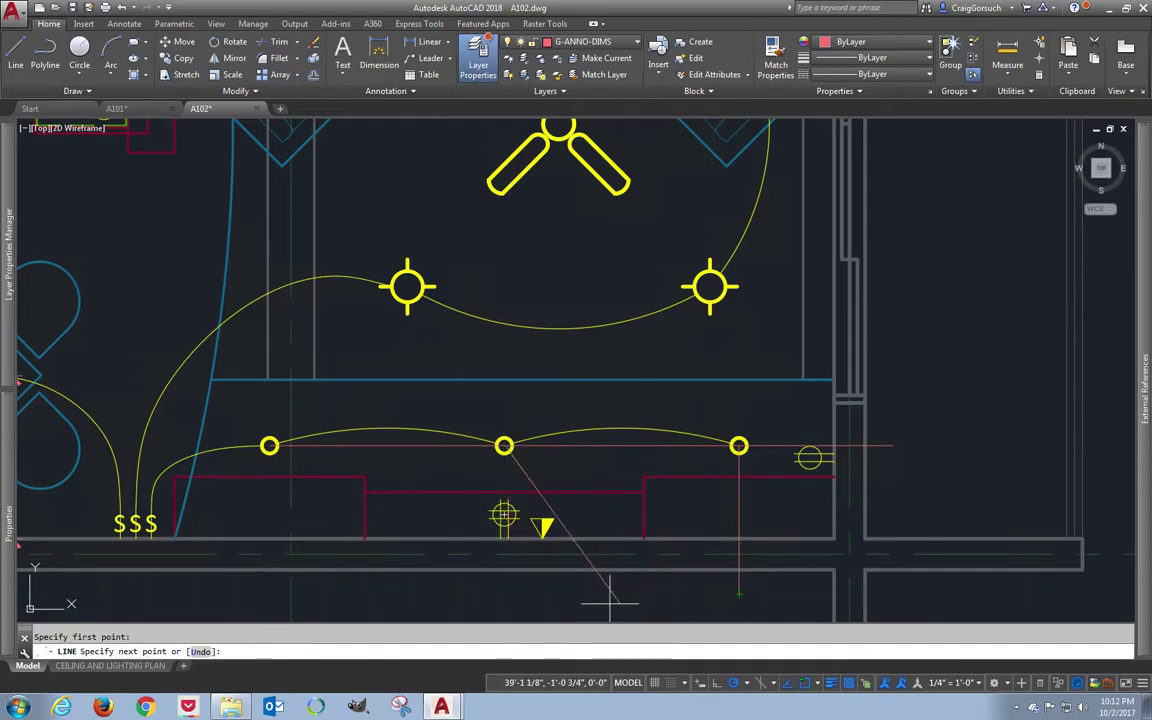
click(502, 595)
key(Return)
key(Return)
click(268, 445)
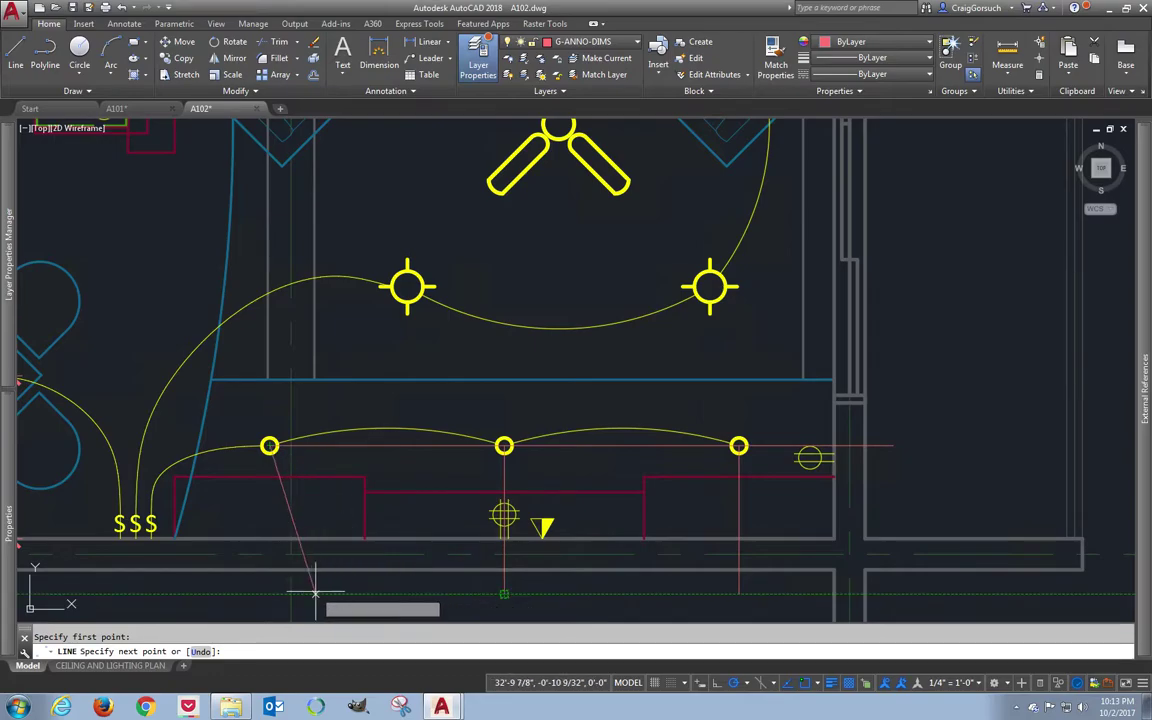
click(269, 592)
key(Return)
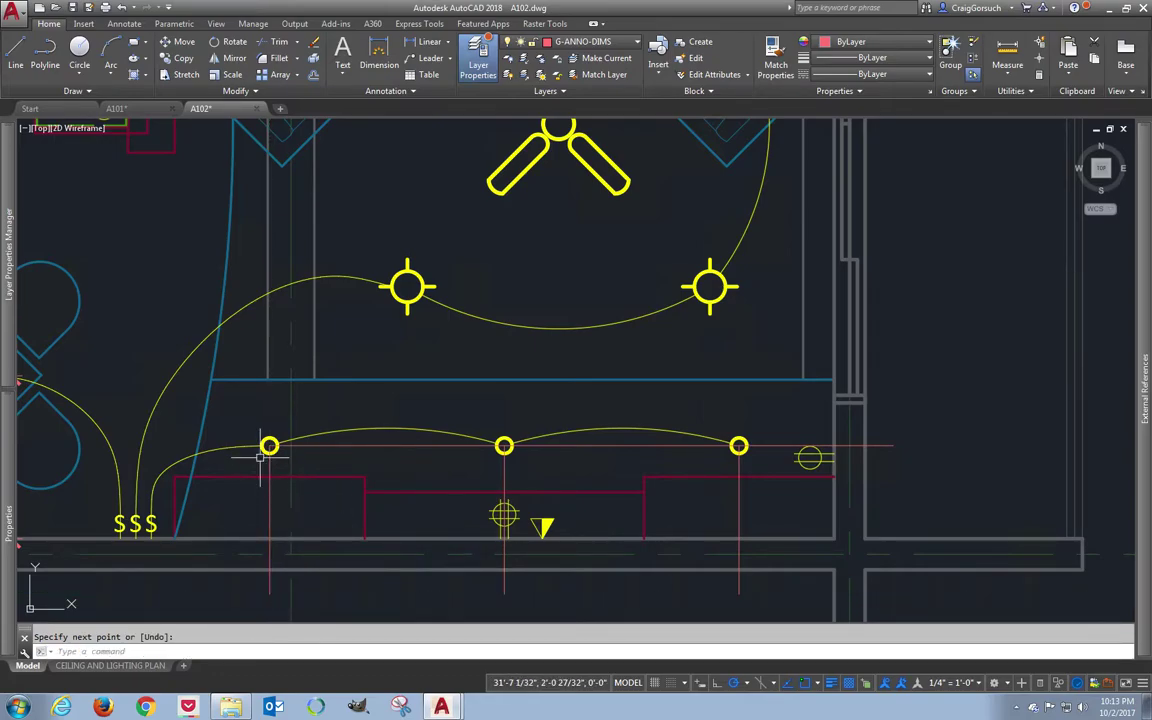
- Extend the upper end of the vertical line at the cabinet light nearest the switches 12" above the light
key(Return)
click(269, 462)
click(269, 445)
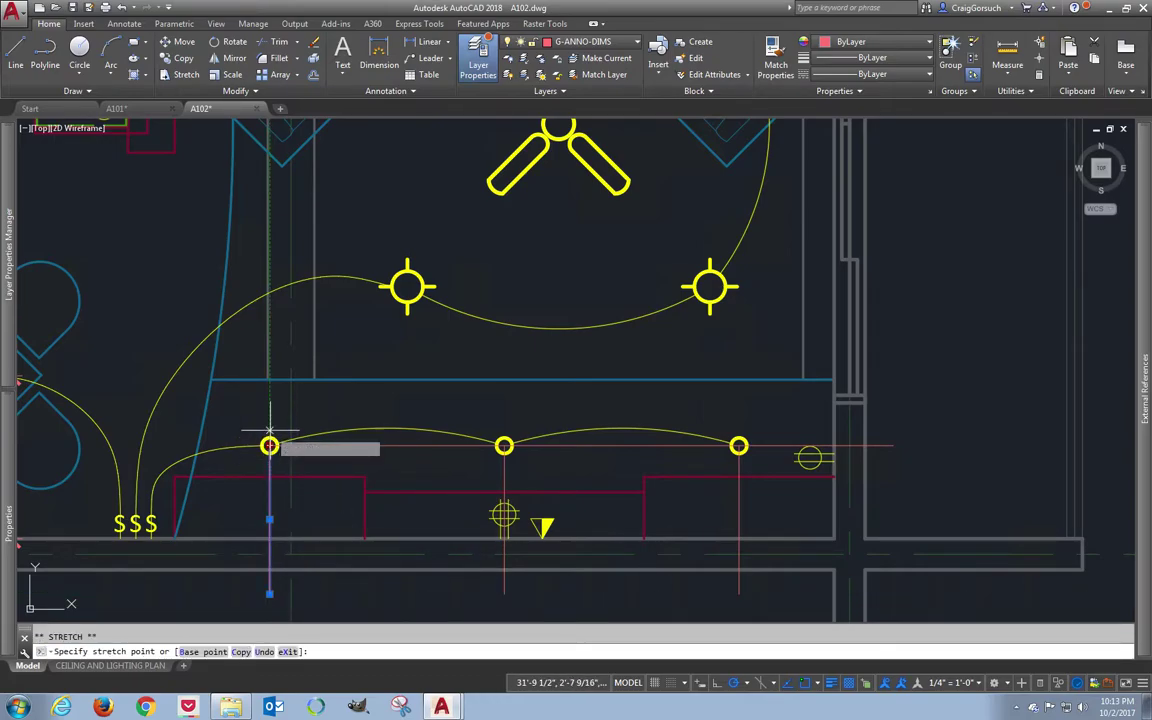
text(12)
key(Return)
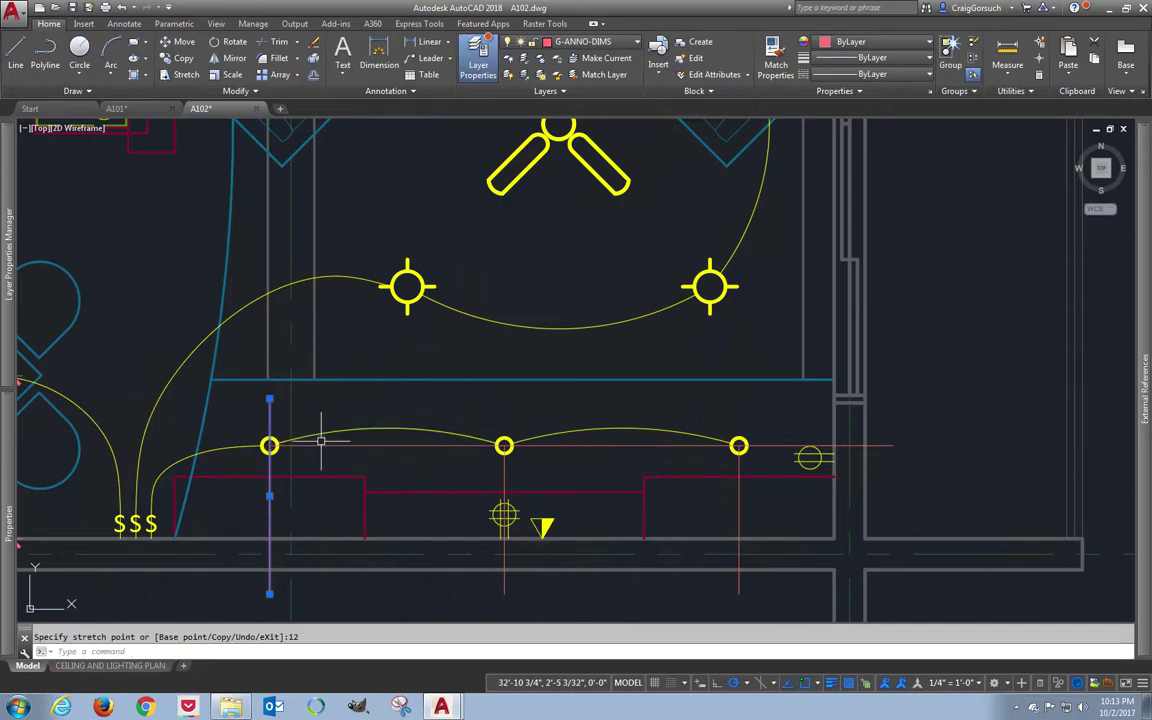
- Extend the horizontal line through the cabinet lights 12" beyond the light nearest the switches
click(304, 445)
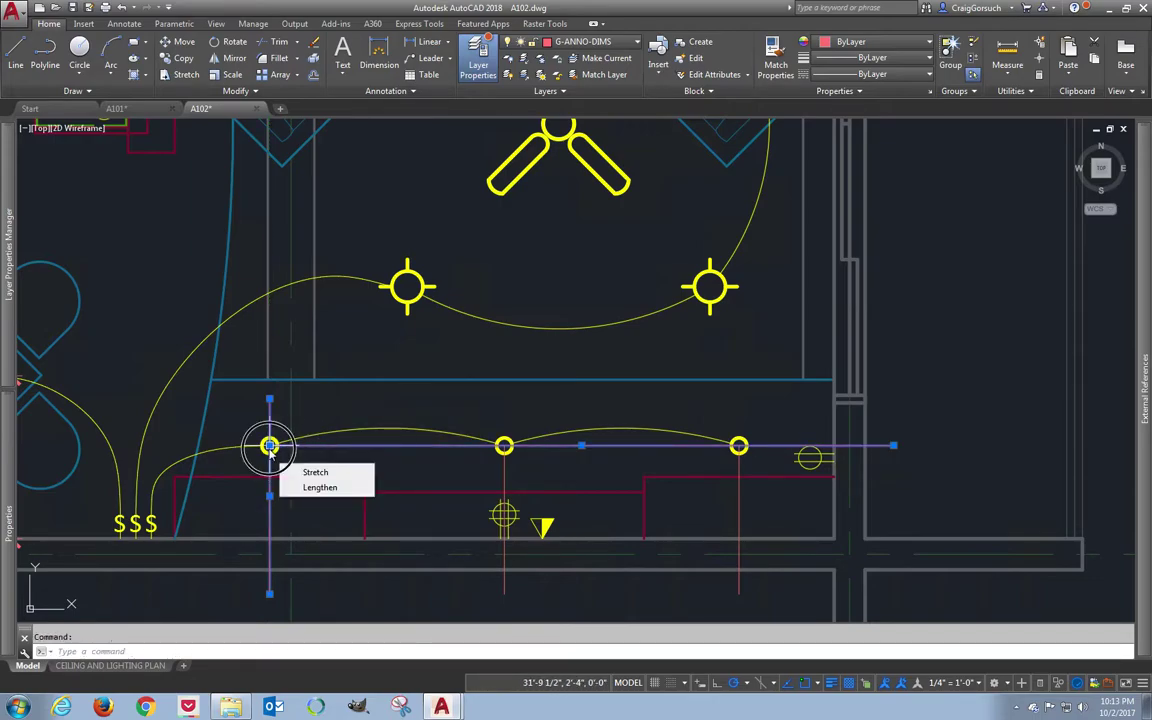
click(269, 445)
text(12)
key(Return)
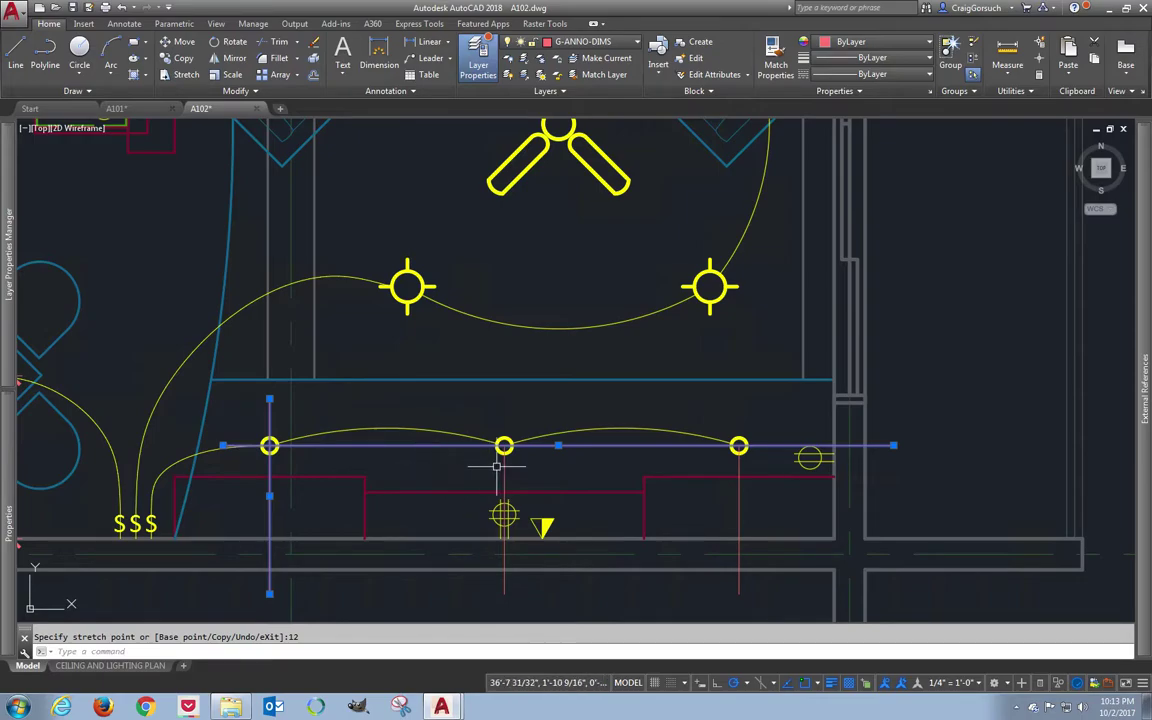
- Extend the middle cabinet light's vertical line above the light, level with the upper end of the first light's line
click(504, 468)
click(504, 445)
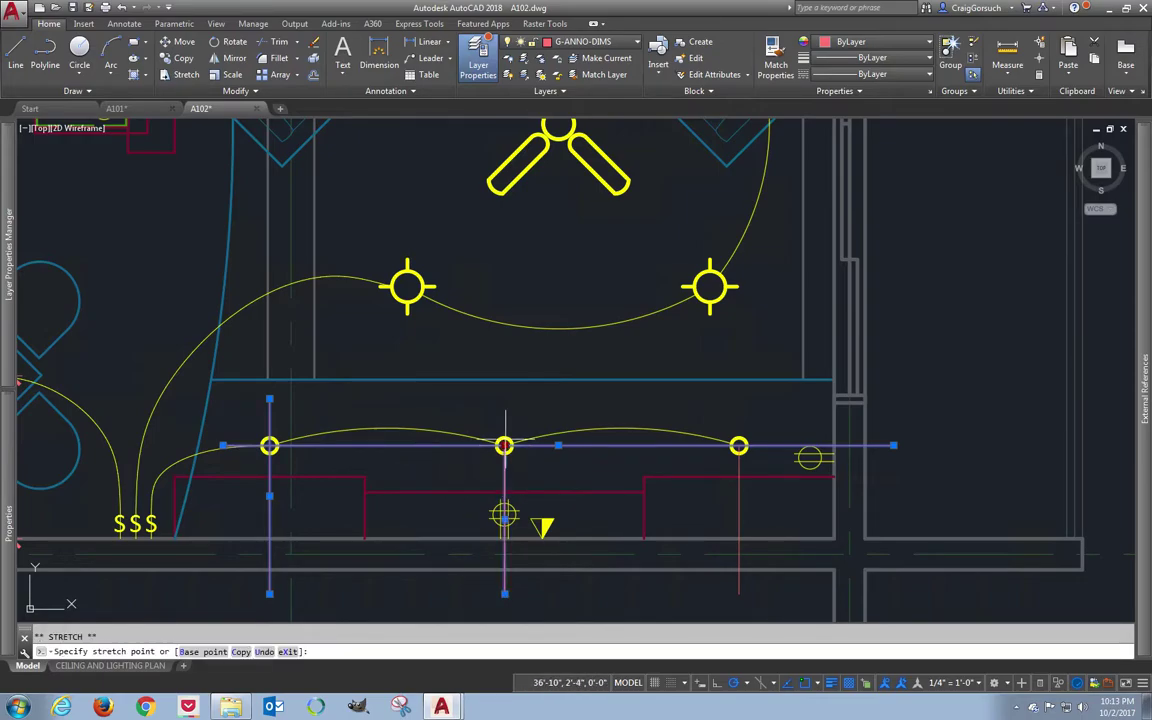
text(21)
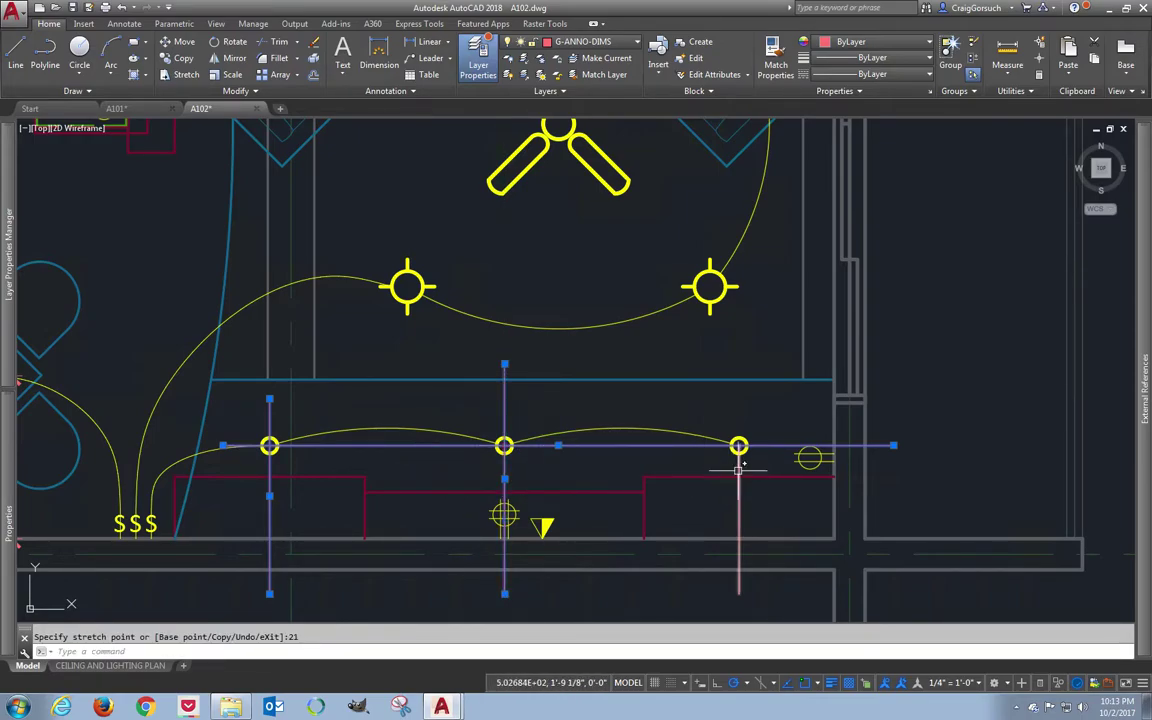
click(504, 363)
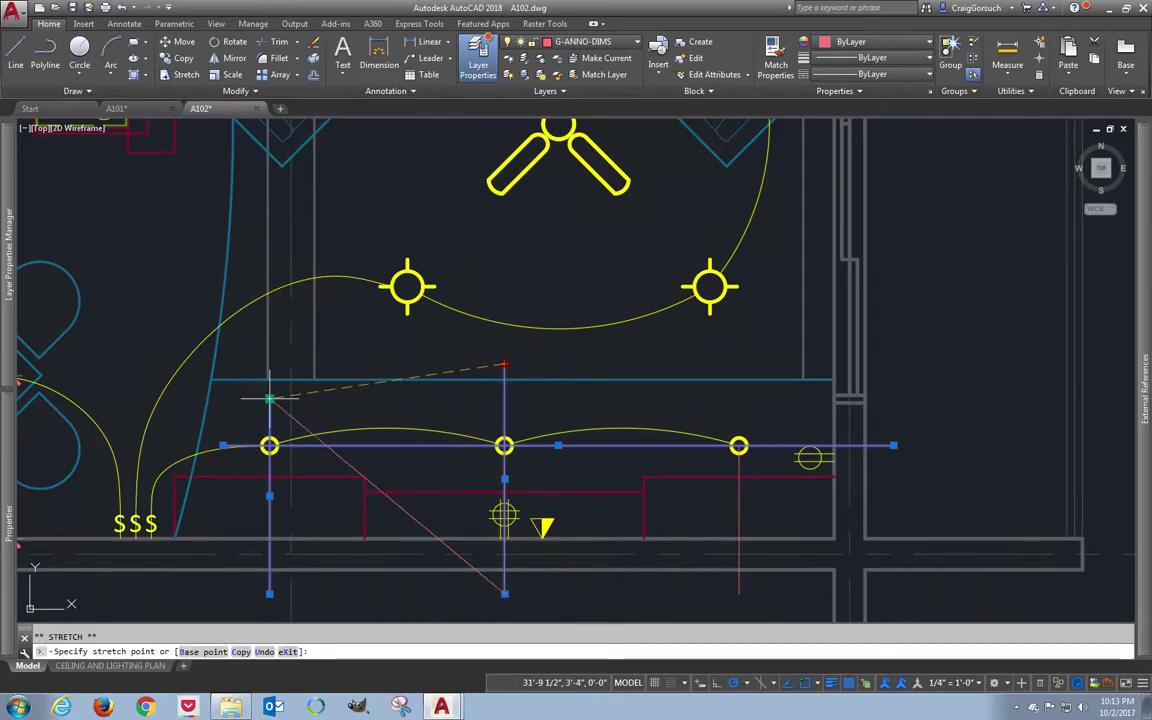
click(504, 399)
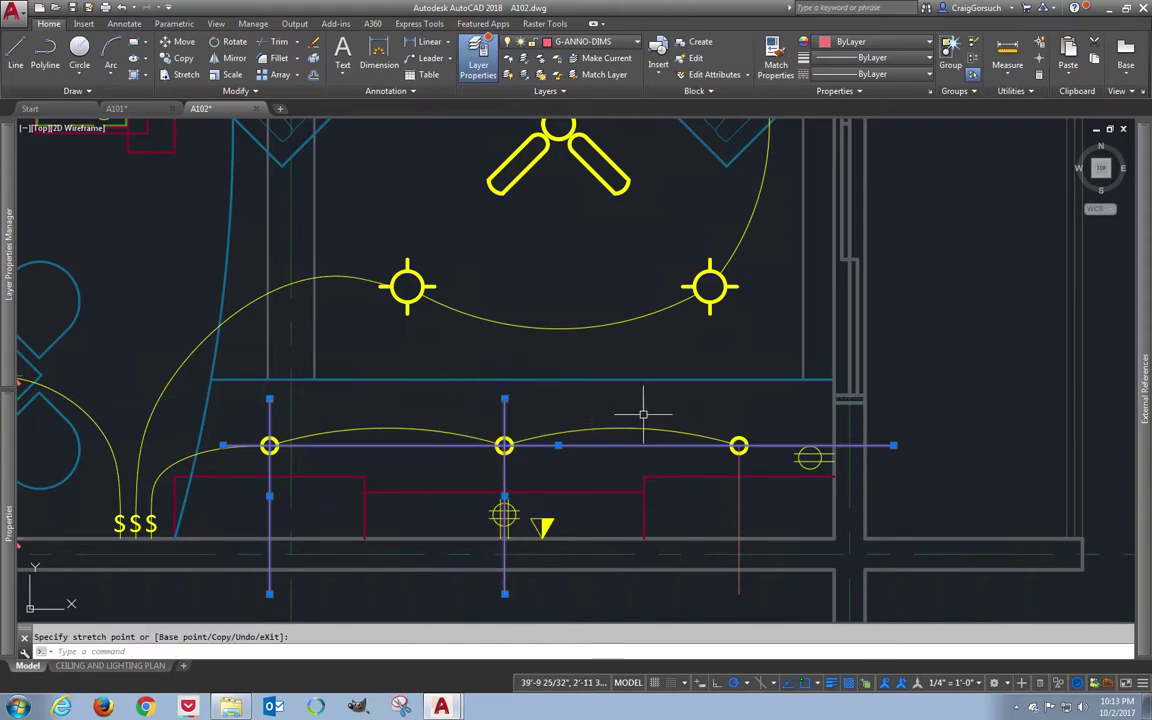
- Lengthen the vertical centerline through the rightmost light above the wall cabinets upward to match the other two centerlines
click(738, 446)
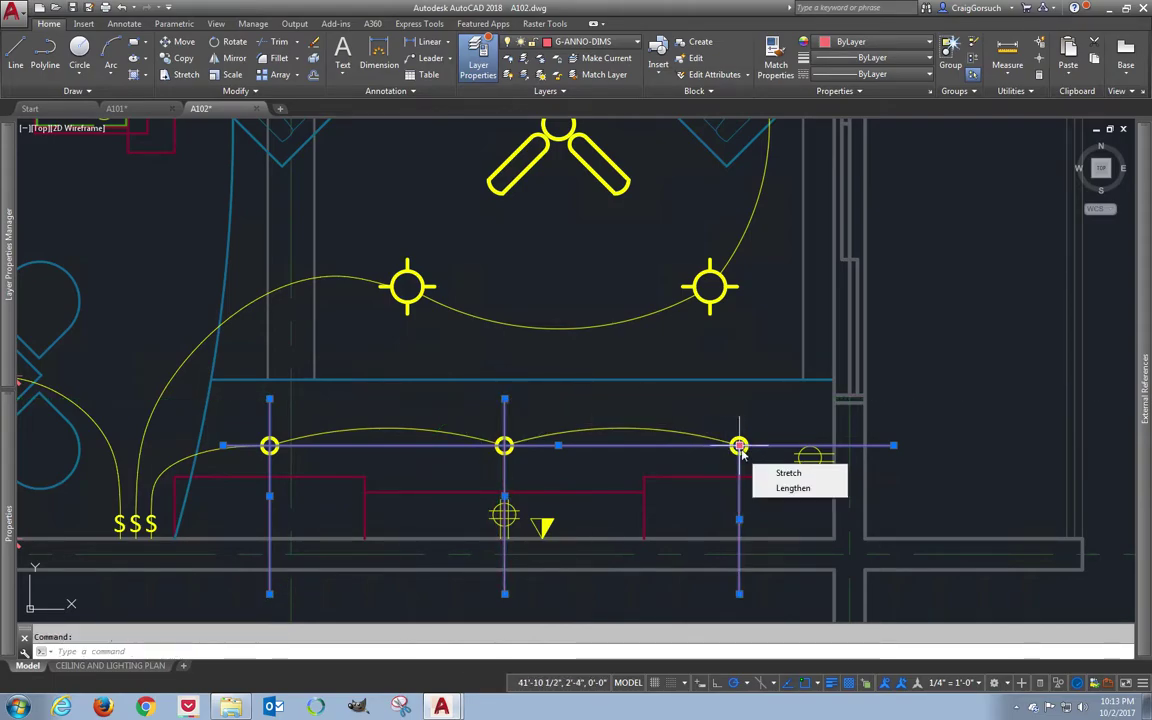
click(790, 488)
key(Escape)
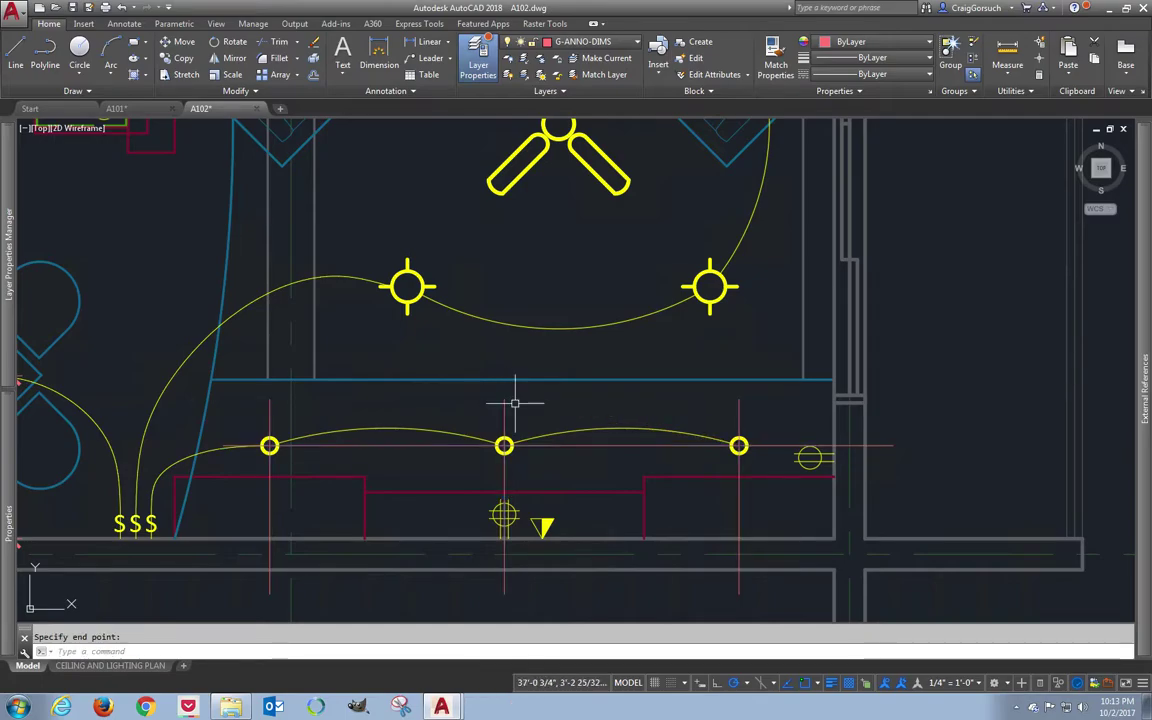
- Match the properties of the kitchen light's dash-dot centerline onto the three vertical and one horizontal centerlines through the cabinet lights
scroll(517, 403, up, 1)
scroll(517, 403, down, 4)
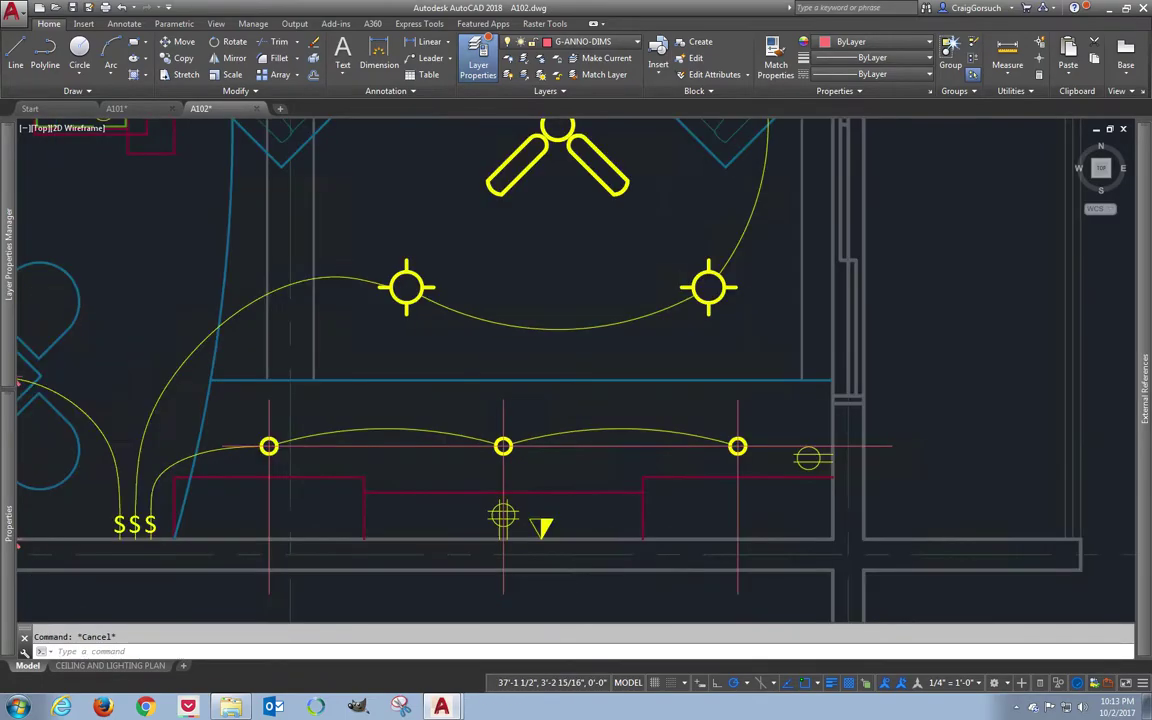
text(ma)
key(Return)
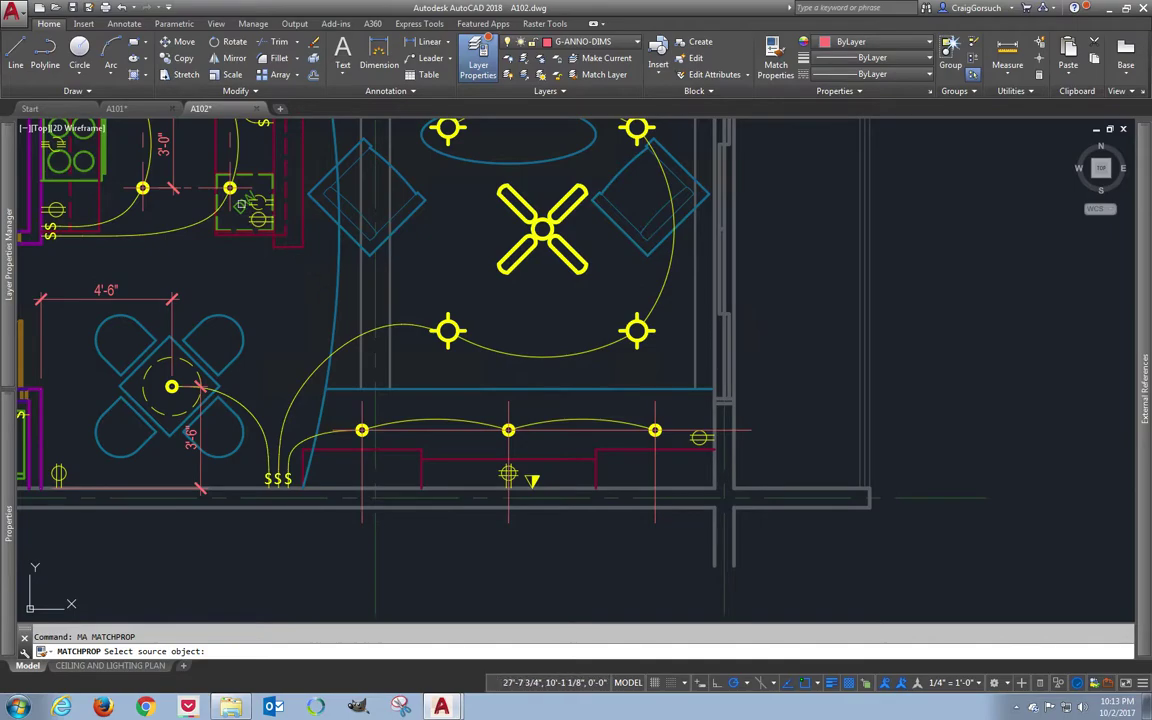
click(175, 188)
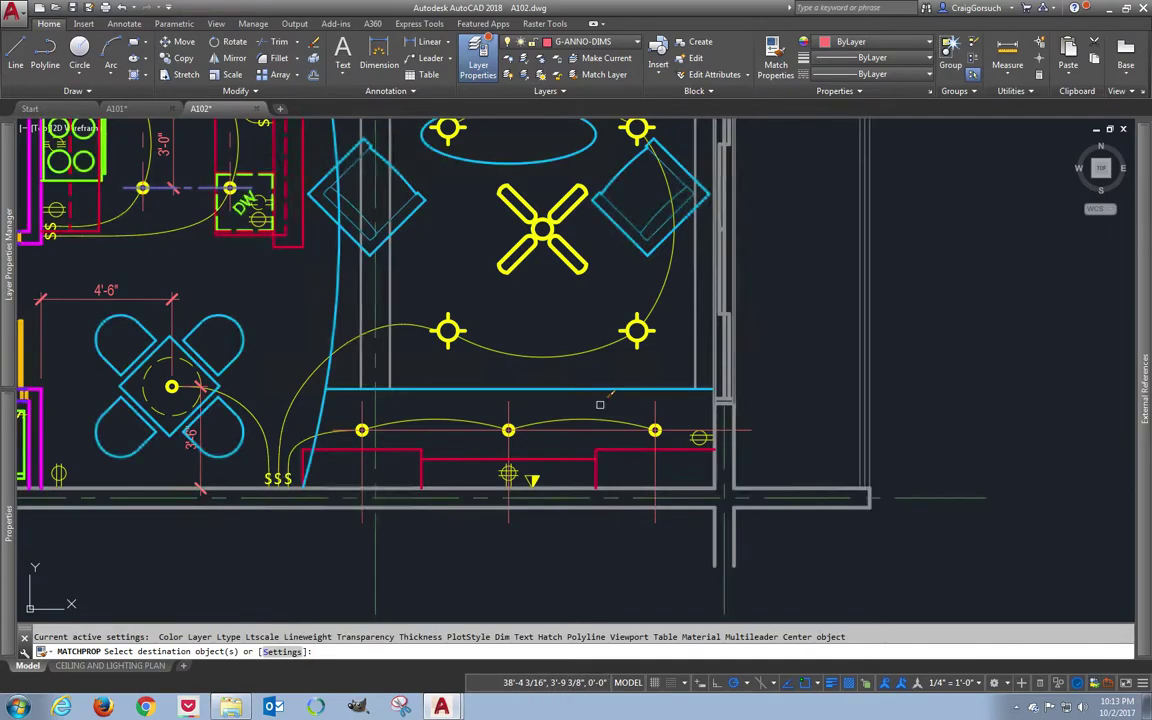
click(678, 402)
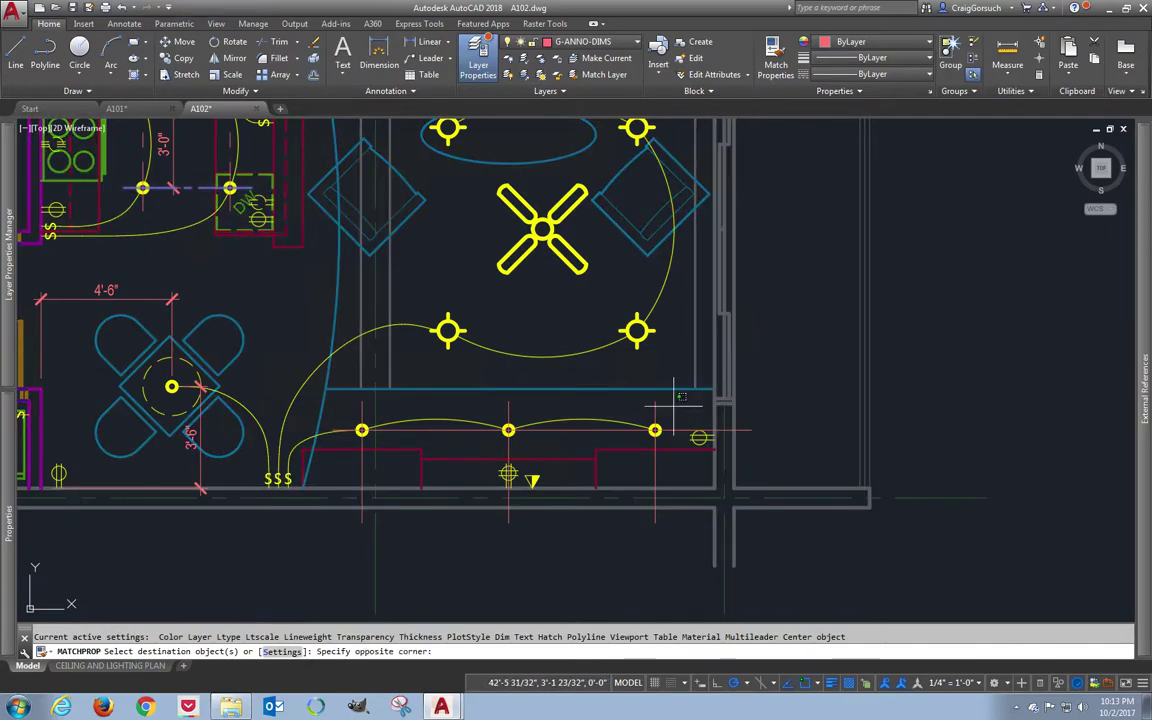
click(372, 406)
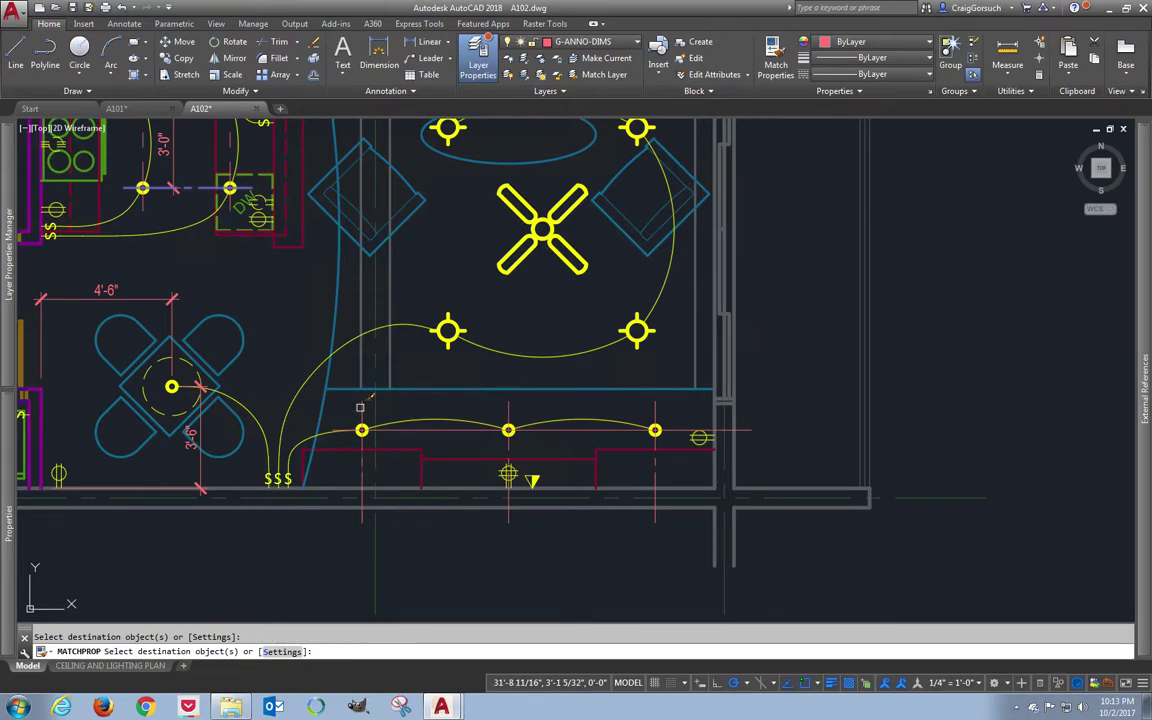
key(Return)
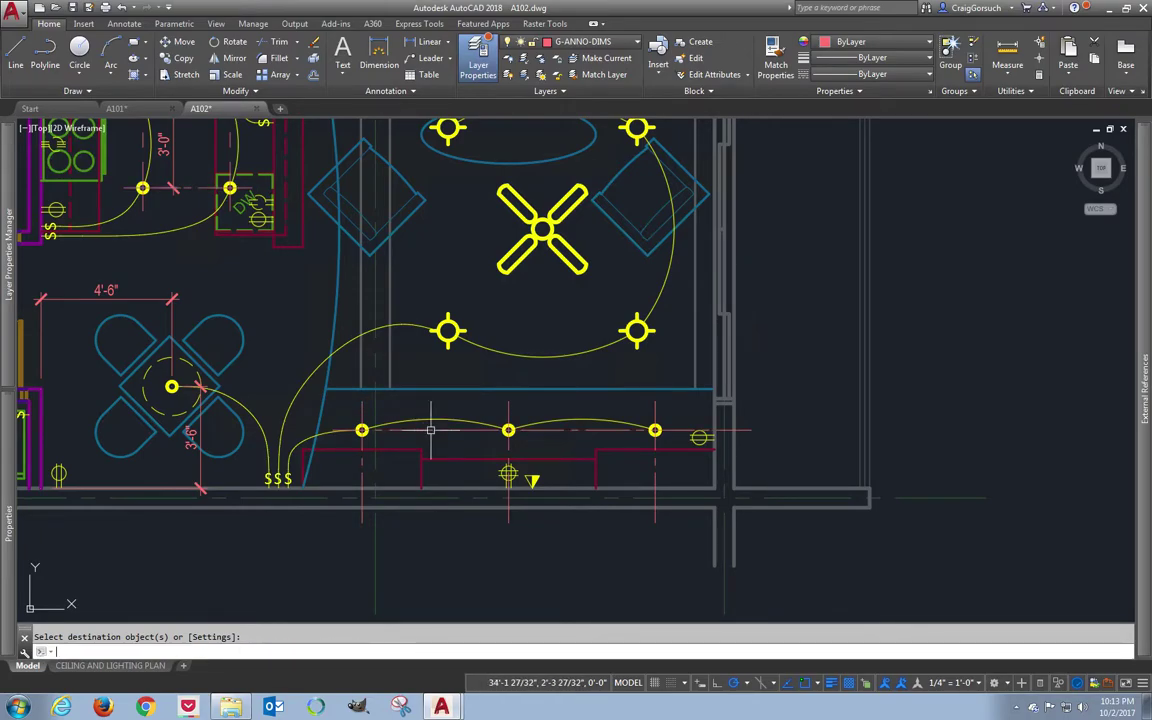
- Add a vertical linear dimension from the inner face of the lower wall to the cabinet lights' horizontal centerline, outside the right wall
click(428, 44)
click(733, 488)
click(733, 430)
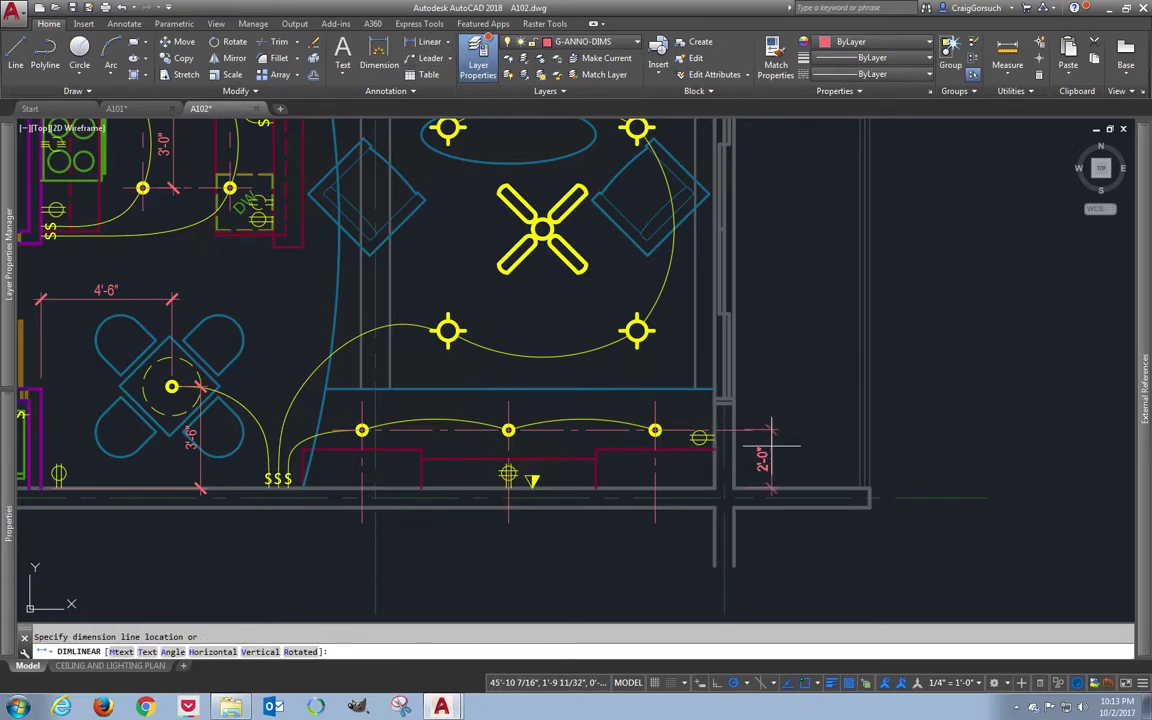
click(771, 443)
- Add a horizontal linear dimension from the right wall's inner face to the rightmost cabinet light's centerline, below the lower wall
key(Return)
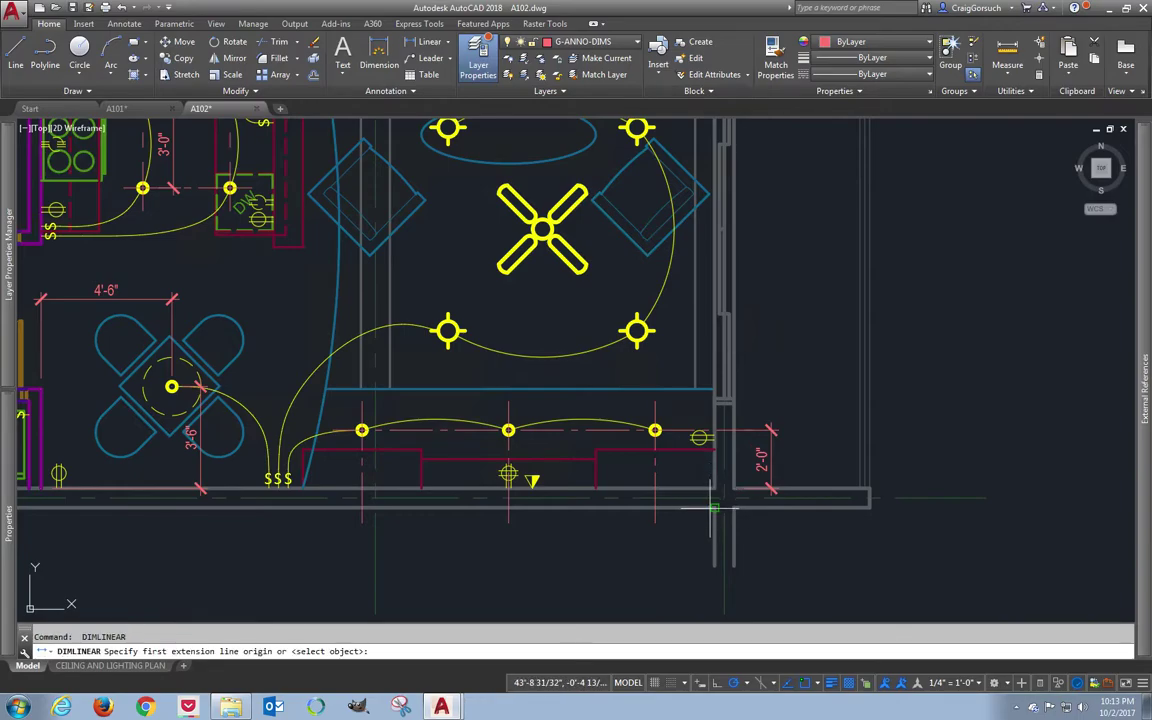
click(713, 509)
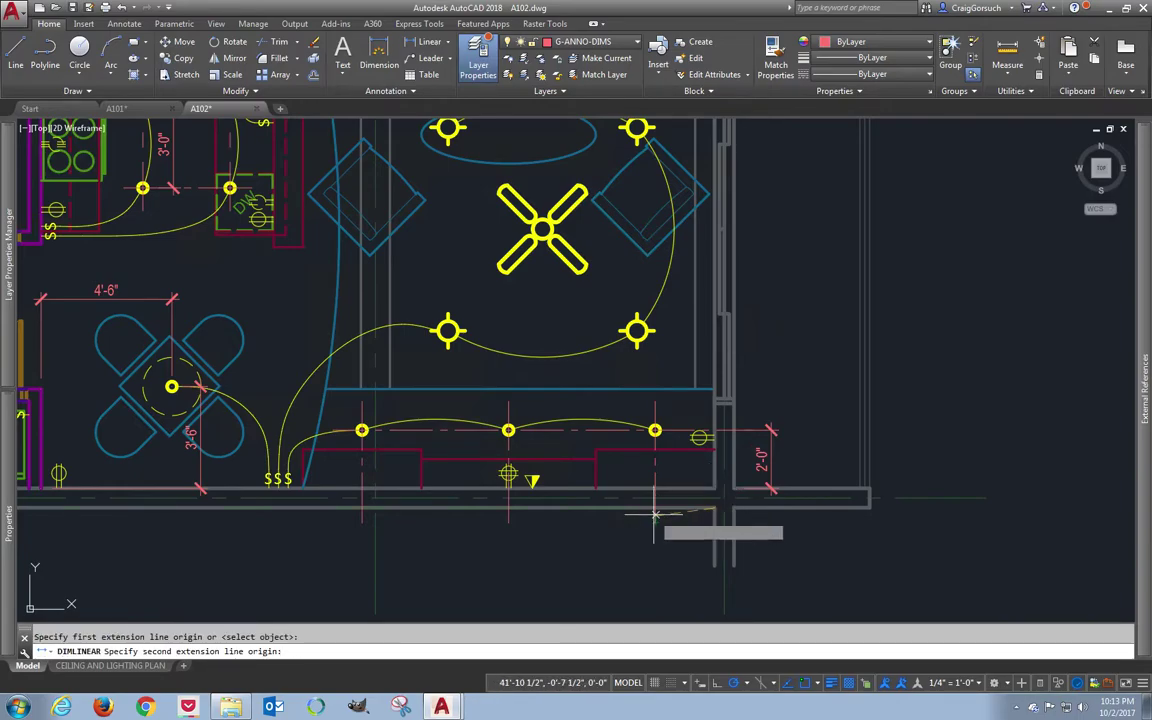
click(655, 509)
click(648, 540)
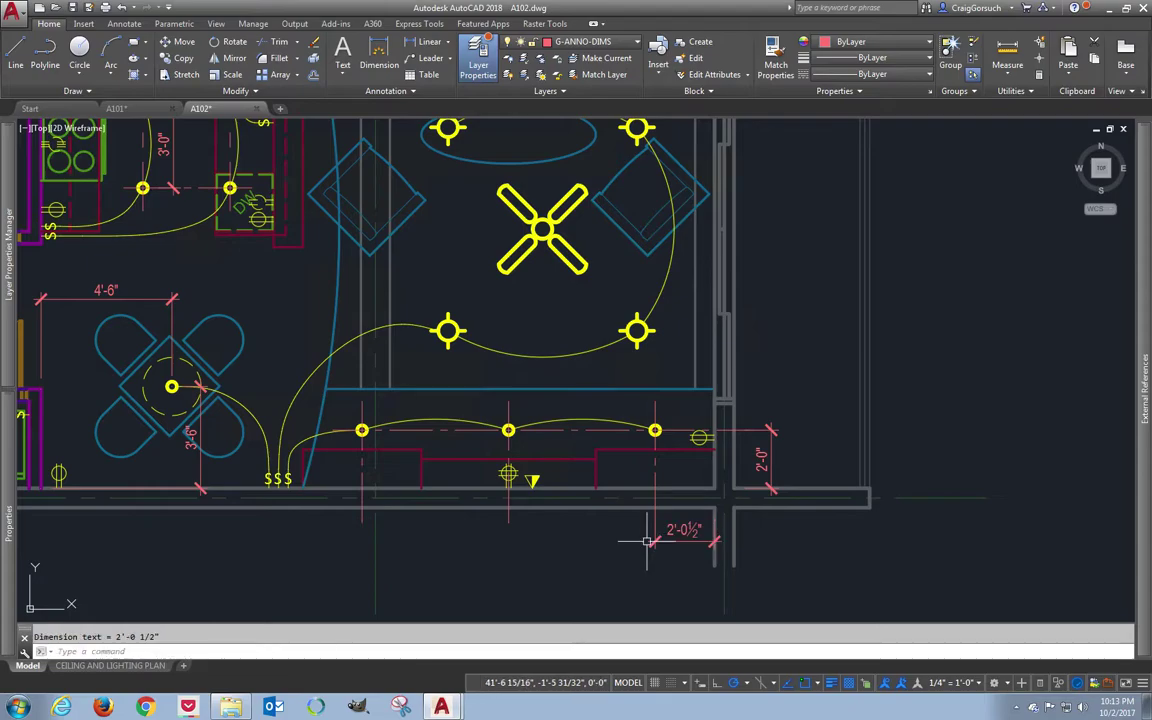
- Dimension the two spacings between the three cabinet light centerlines, in line with the wall-to-light dimension below the lower wall
key(Return)
click(655, 509)
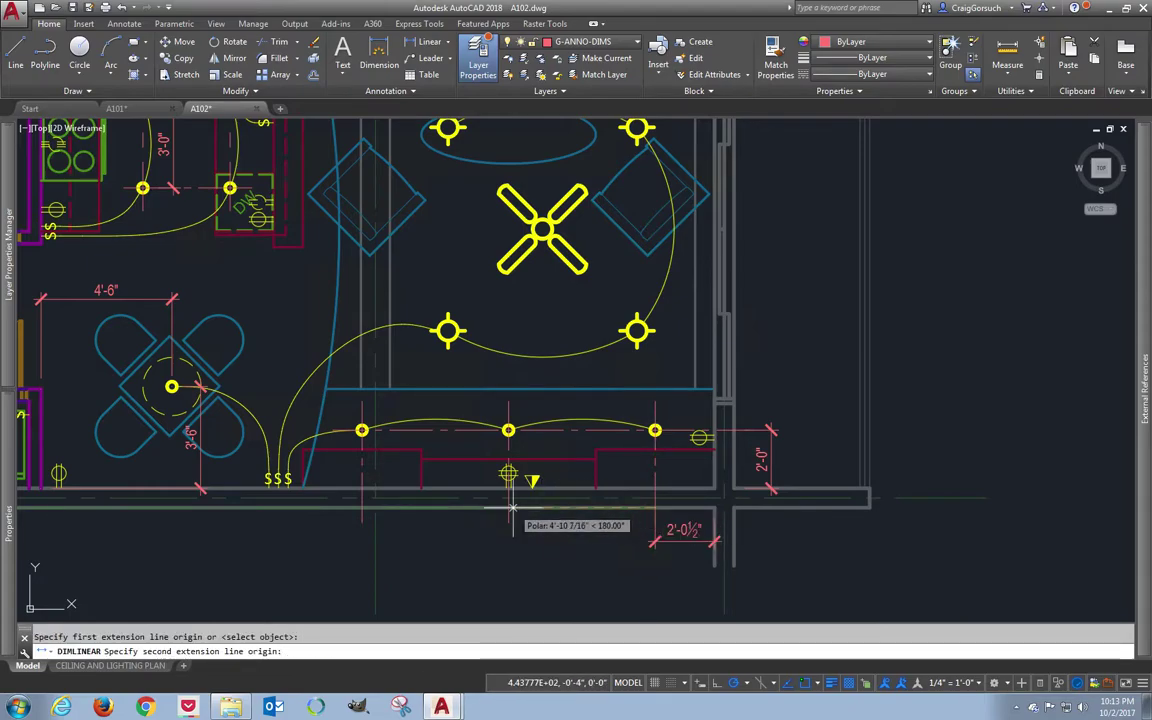
click(508, 509)
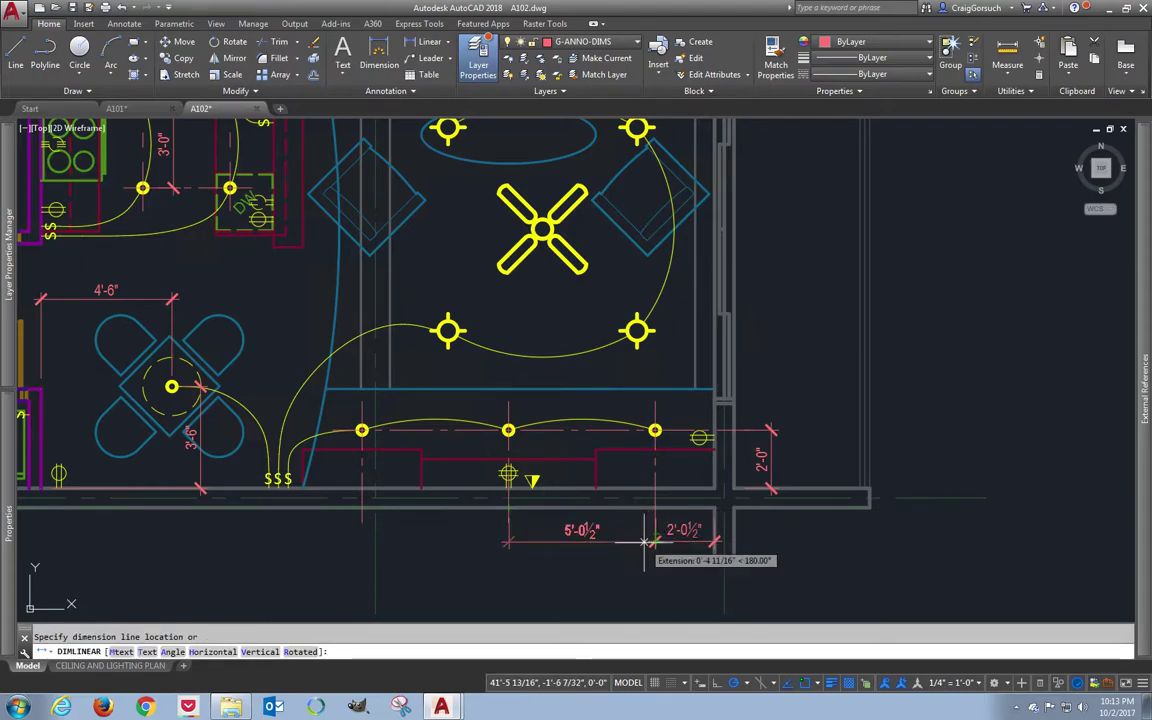
click(655, 541)
key(Return)
click(508, 509)
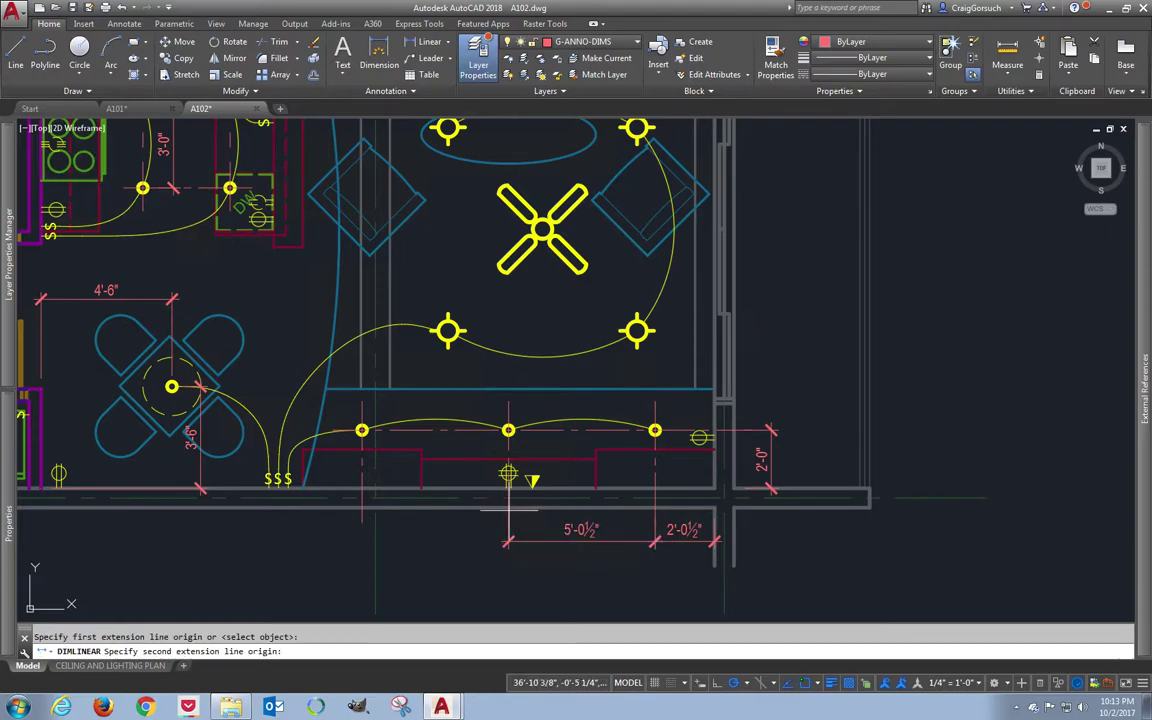
click(362, 509)
click(520, 545)
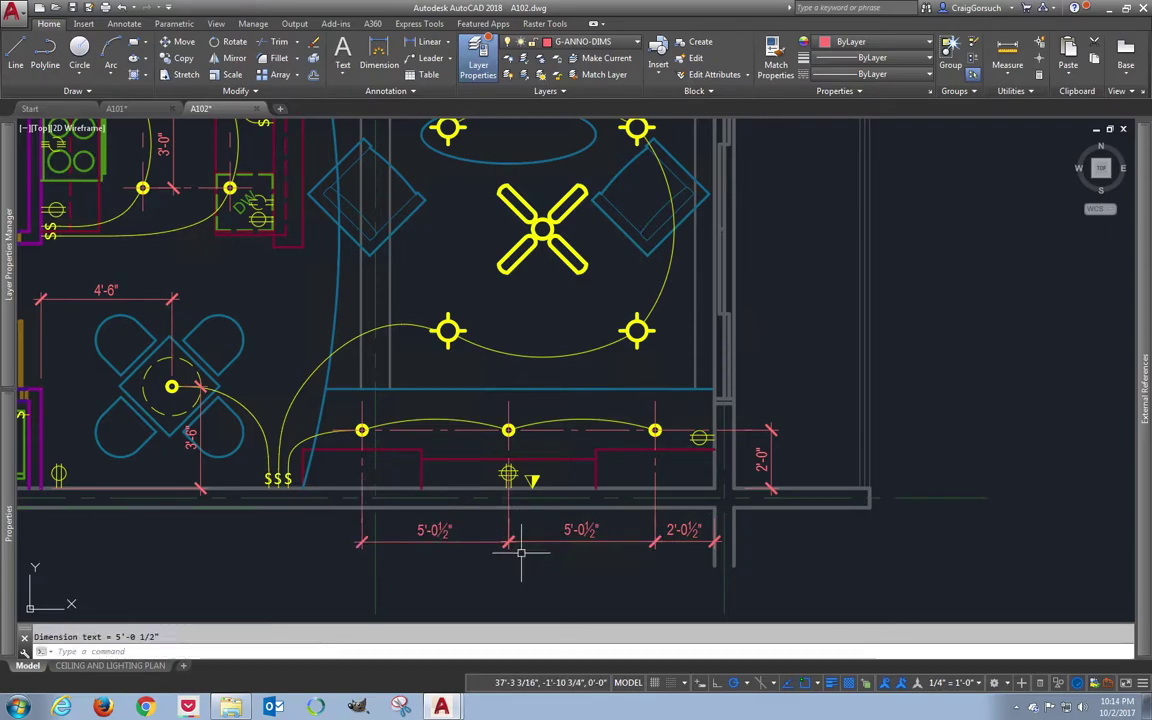
scroll(505, 561, up, 2)
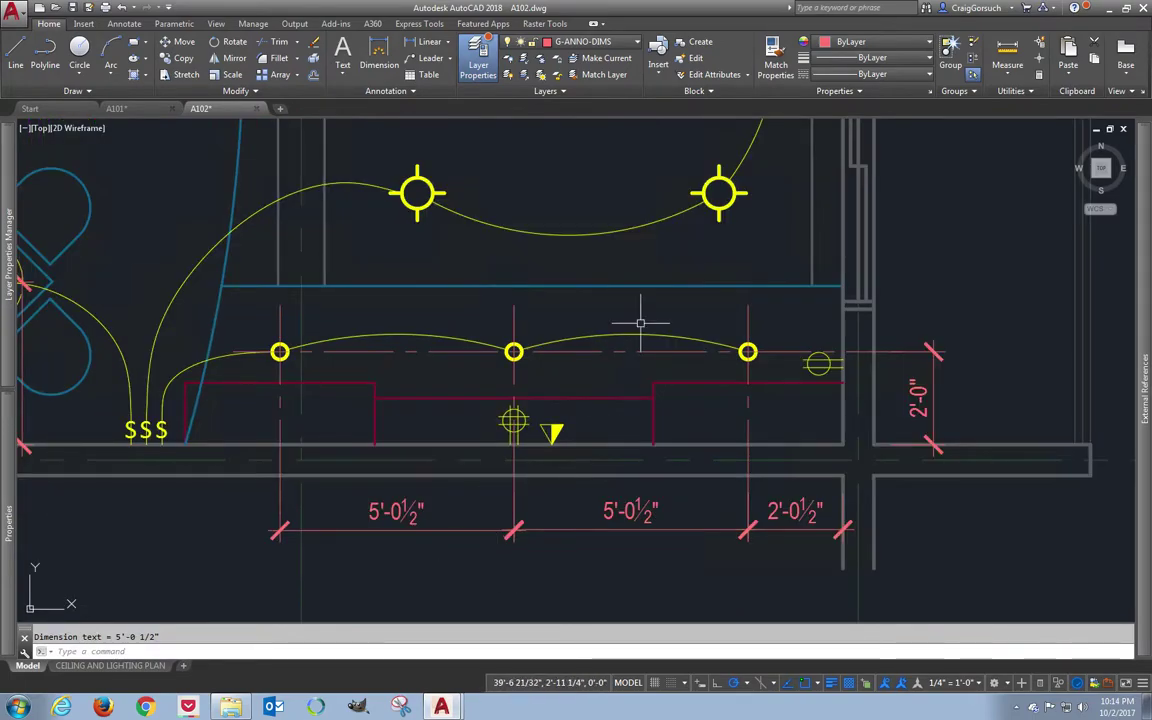
text(s)
key(Return)
click(767, 296)
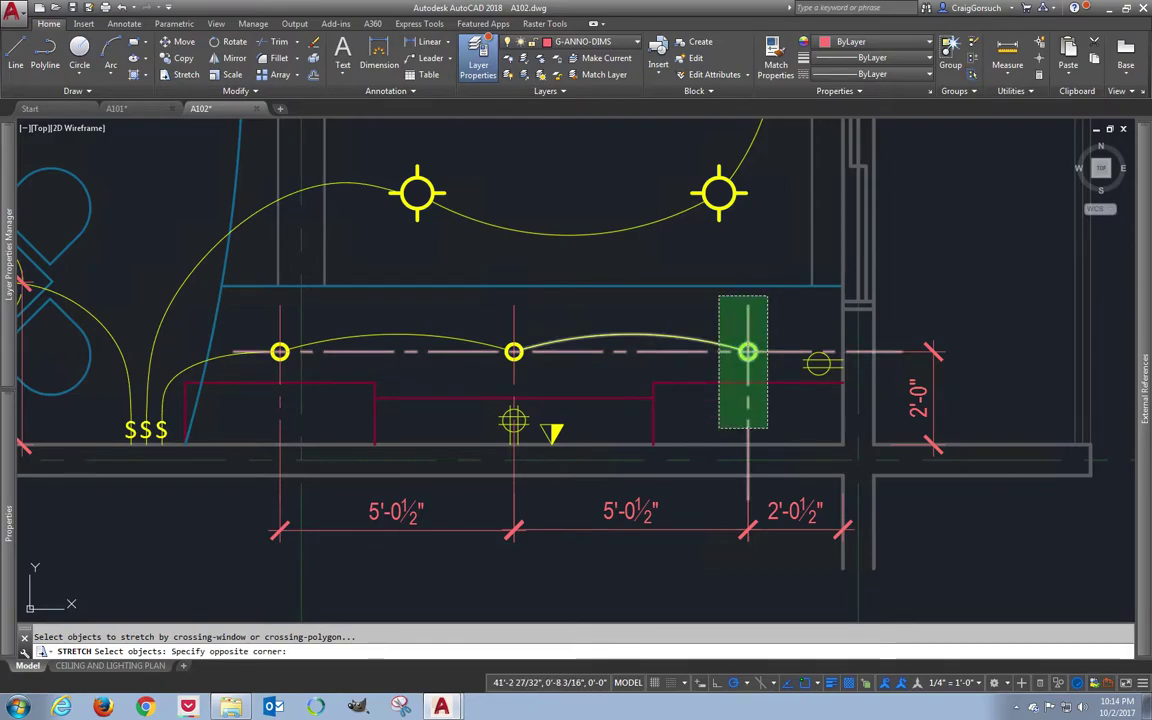
click(719, 428)
click(773, 272)
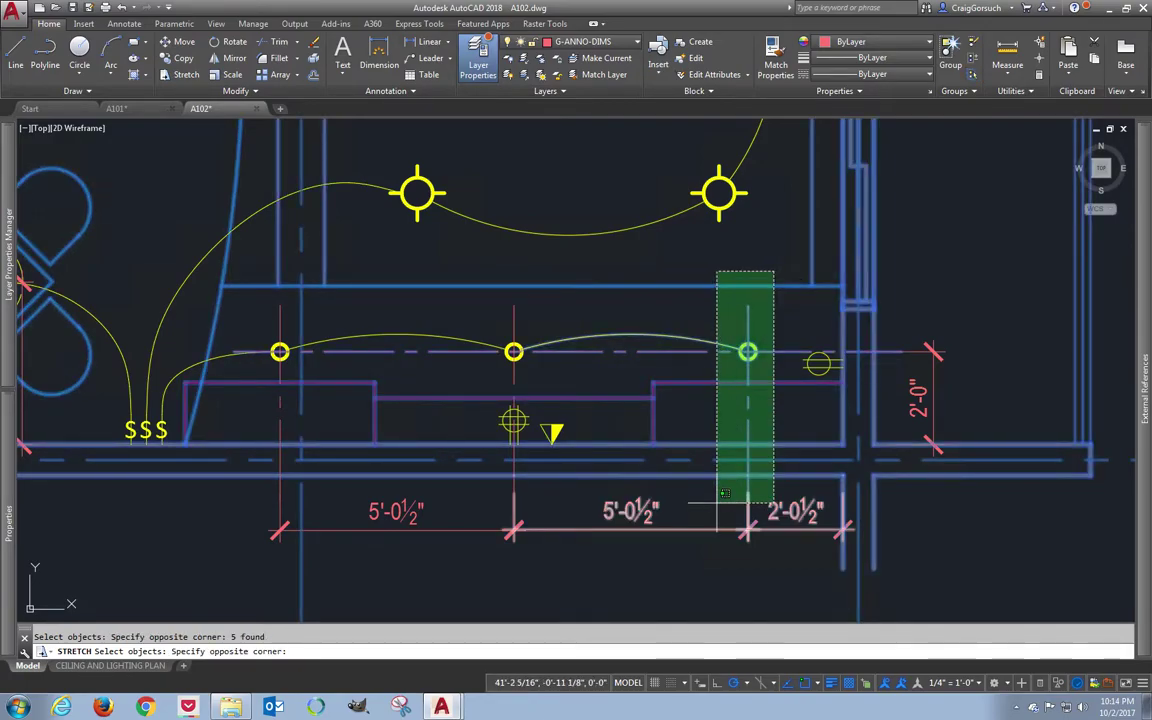
click(719, 565)
key(Return)
click(684, 576)
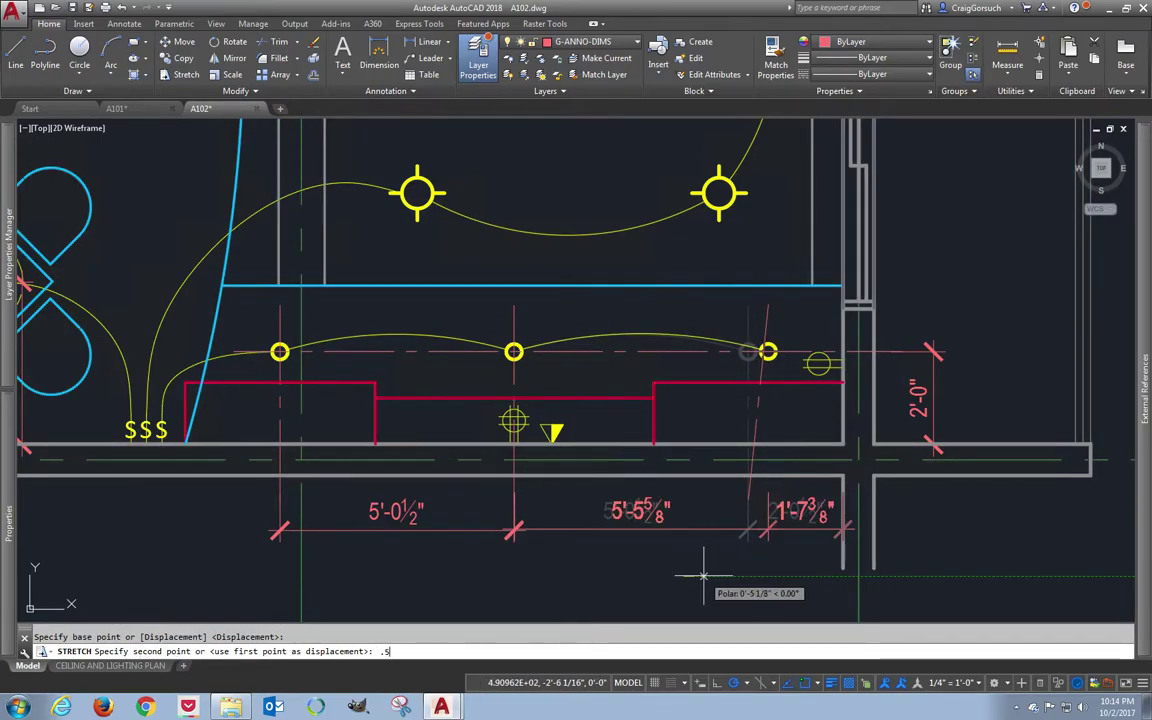
key(Return)
key(Escape)
- Stretch the rightmost cabinet light with its centerline, wiring arc and dimension ends 0.5 inch to the right
key(Return)
click(782, 572)
click(723, 268)
key(Return)
click(659, 257)
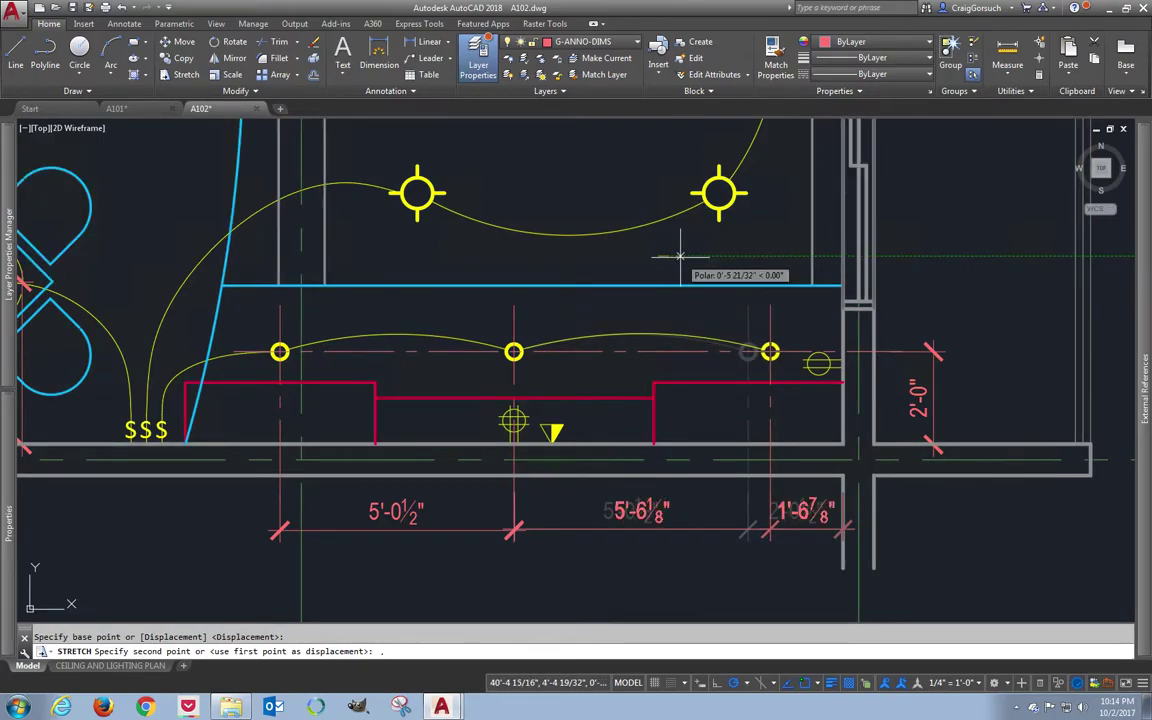
text(.5)
key(Return)
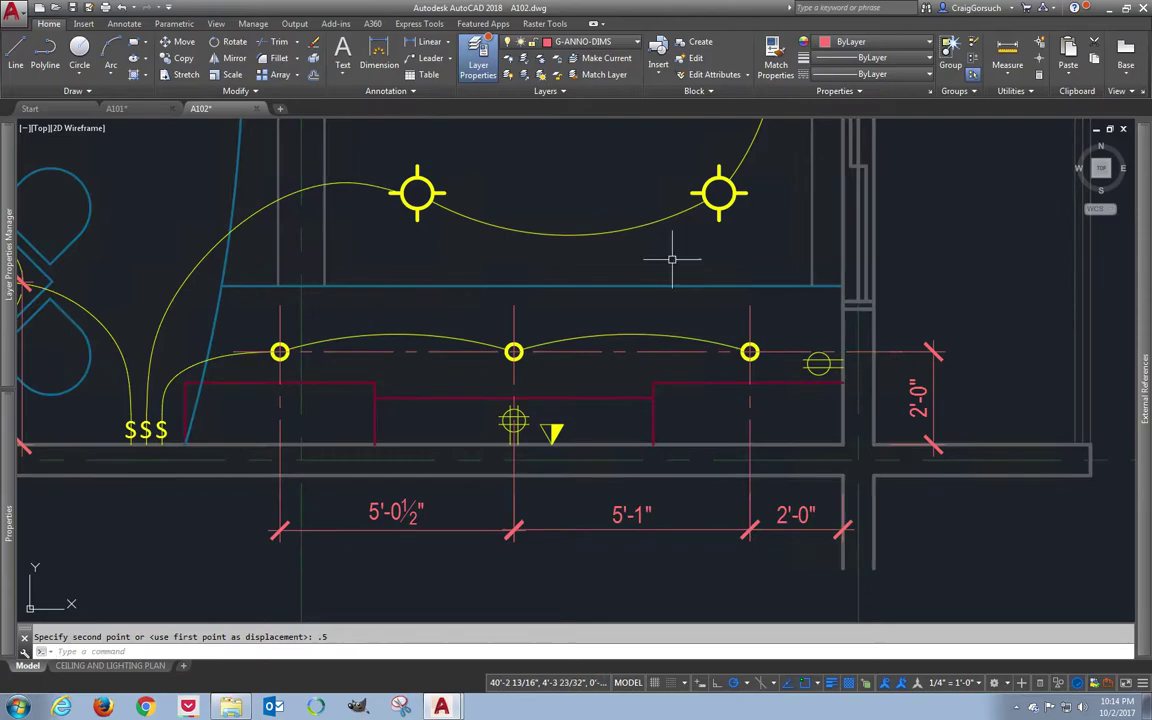
- Stretch the leftmost cabinet light with its centerline, wiring and dimension end 0.5 inch to the left
key(Return)
click(294, 265)
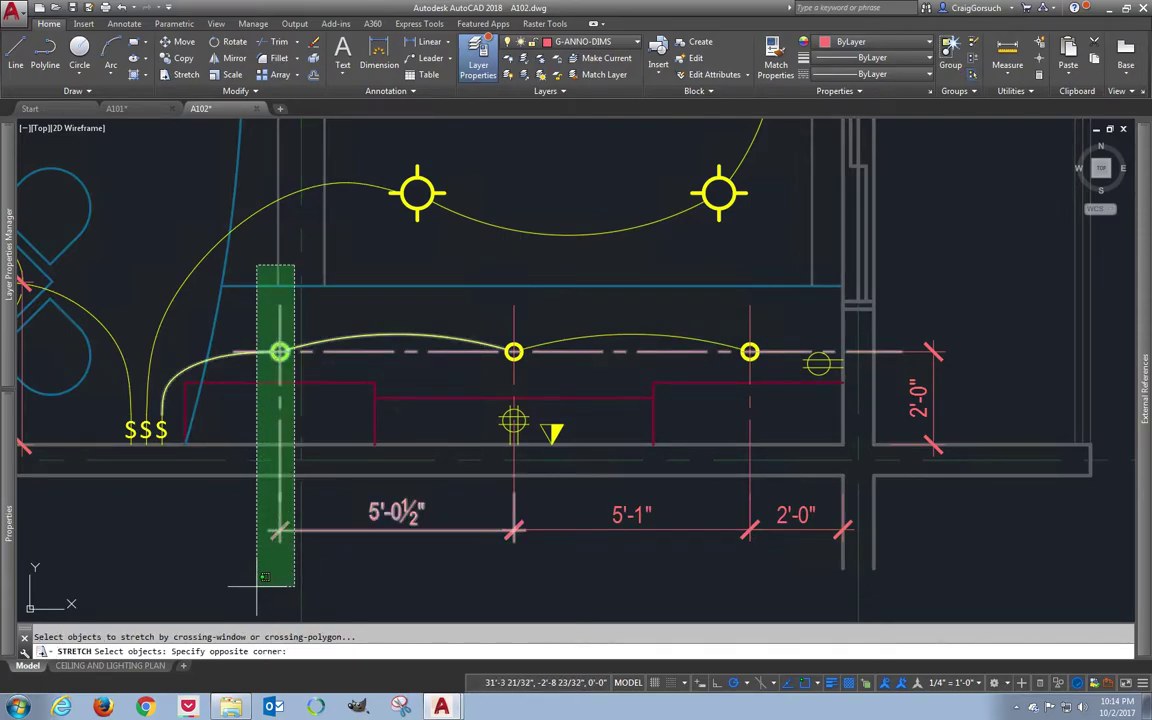
click(256, 578)
key(Return)
click(264, 575)
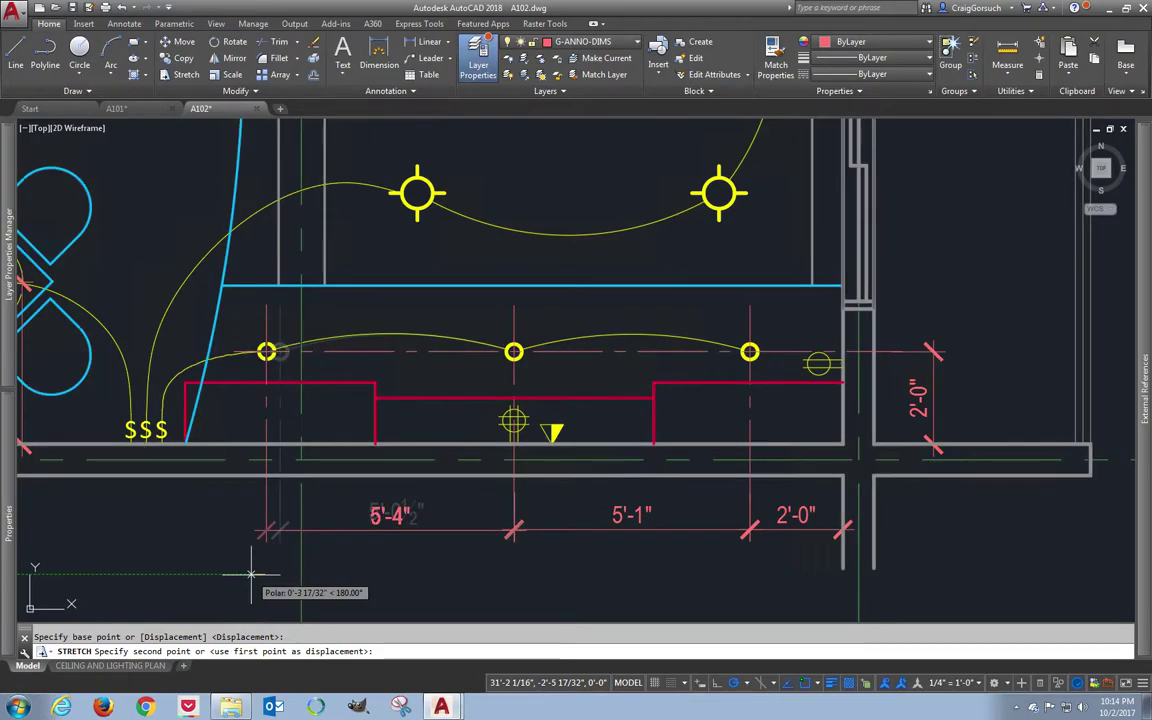
text(.5)
key(Return)
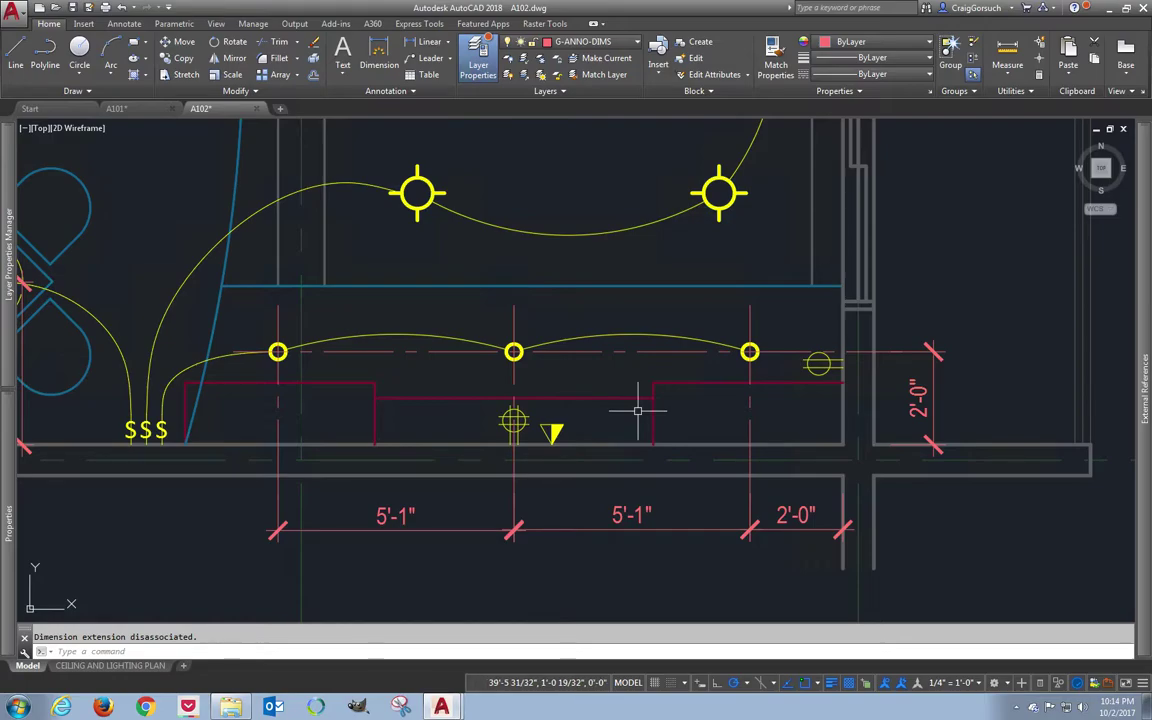
- Draw a closed rectangle of lines through the centers of the four lights around the living room ceiling fan
mouse_move(581, 267)
middle_down()
mouse_move(581, 334)
mouse_move(597, 352)
middle_up()
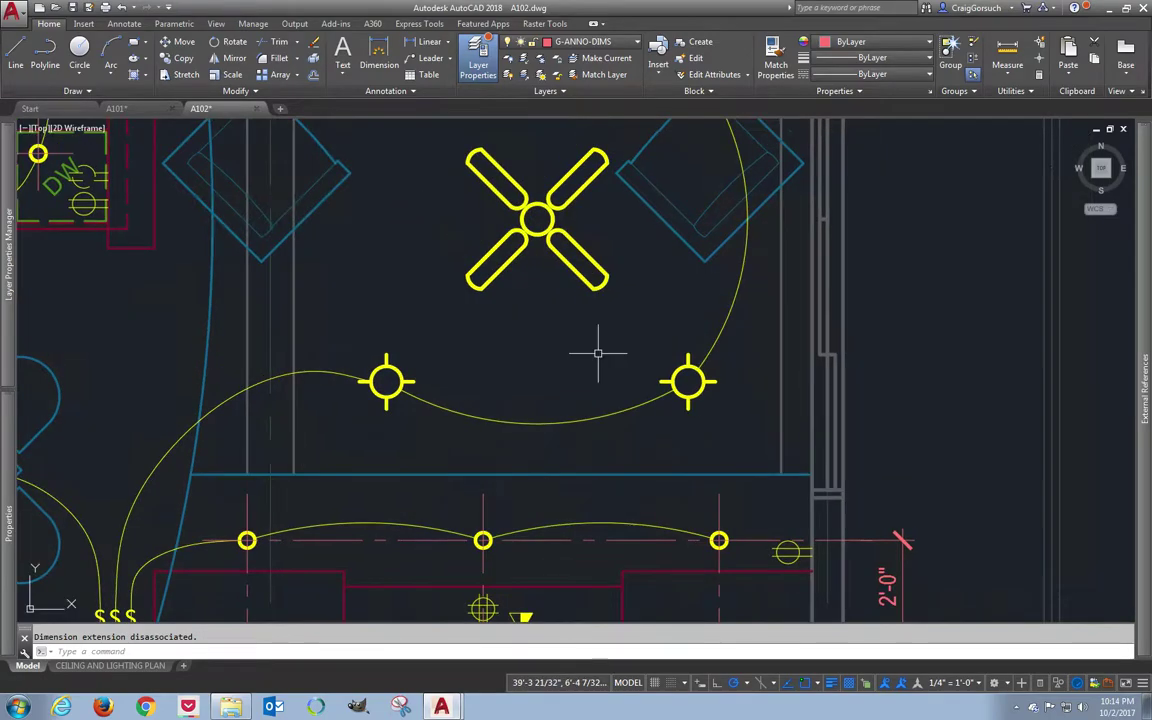
scroll(598, 352, up, 2)
scroll(598, 352, down, 4)
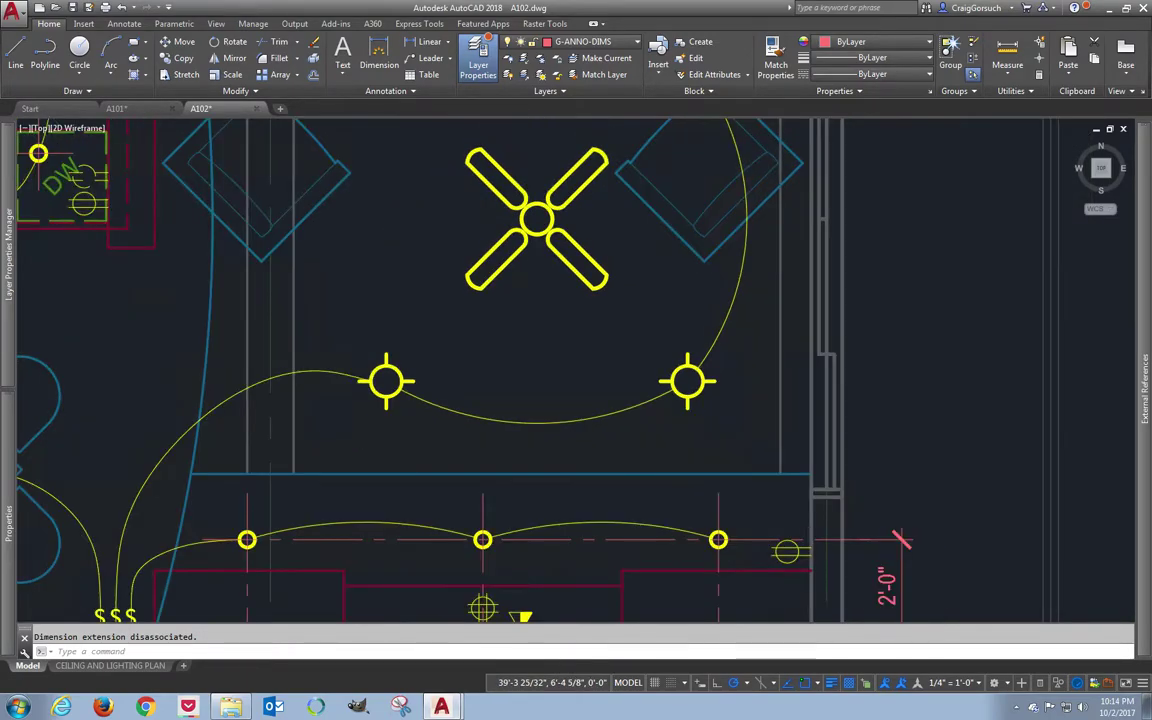
middle_drag(594, 342, 602, 450)
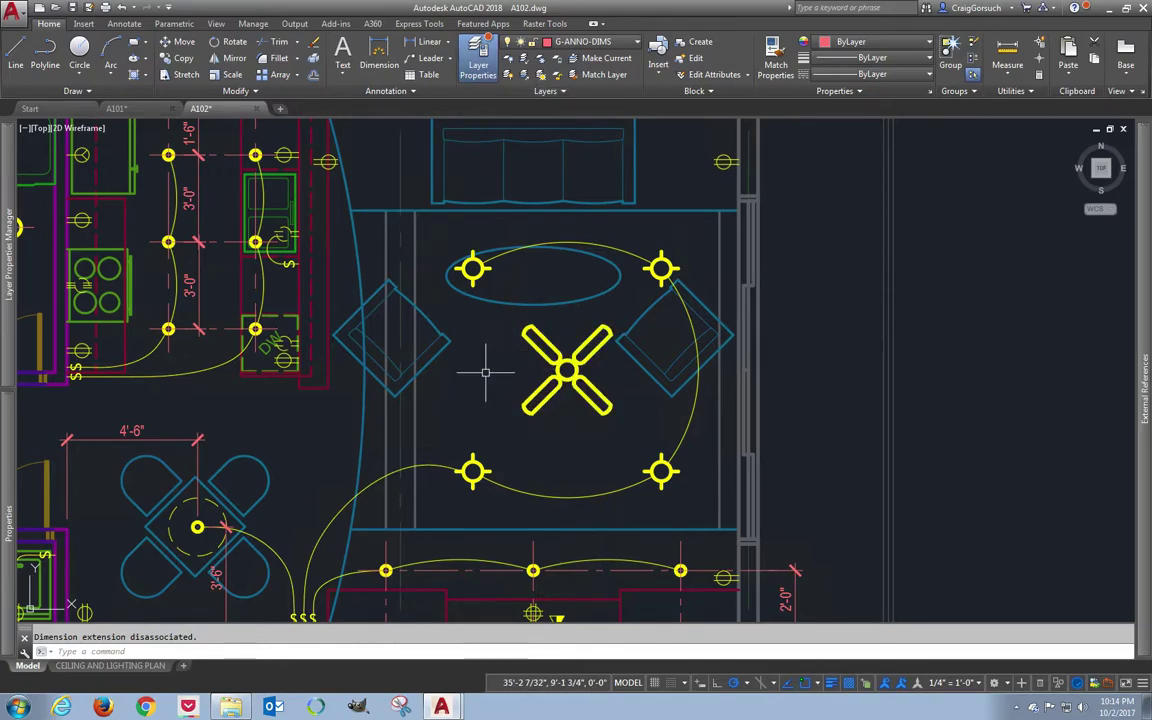
text(l)
key(Return)
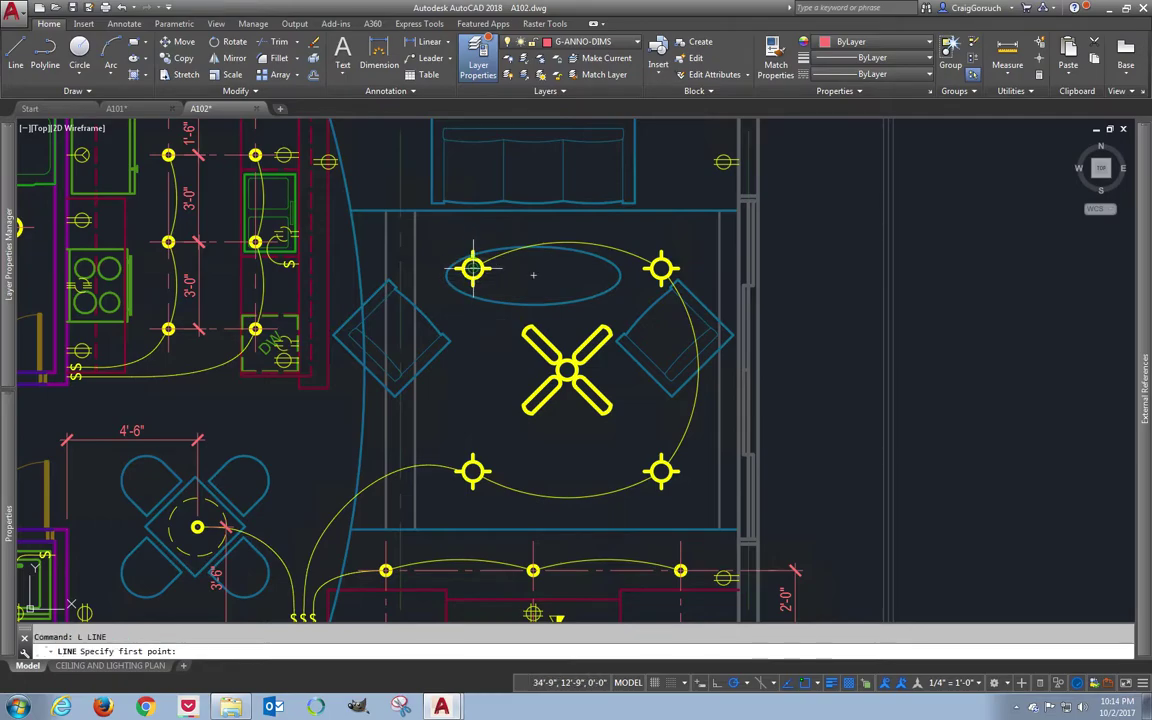
click(473, 268)
click(473, 470)
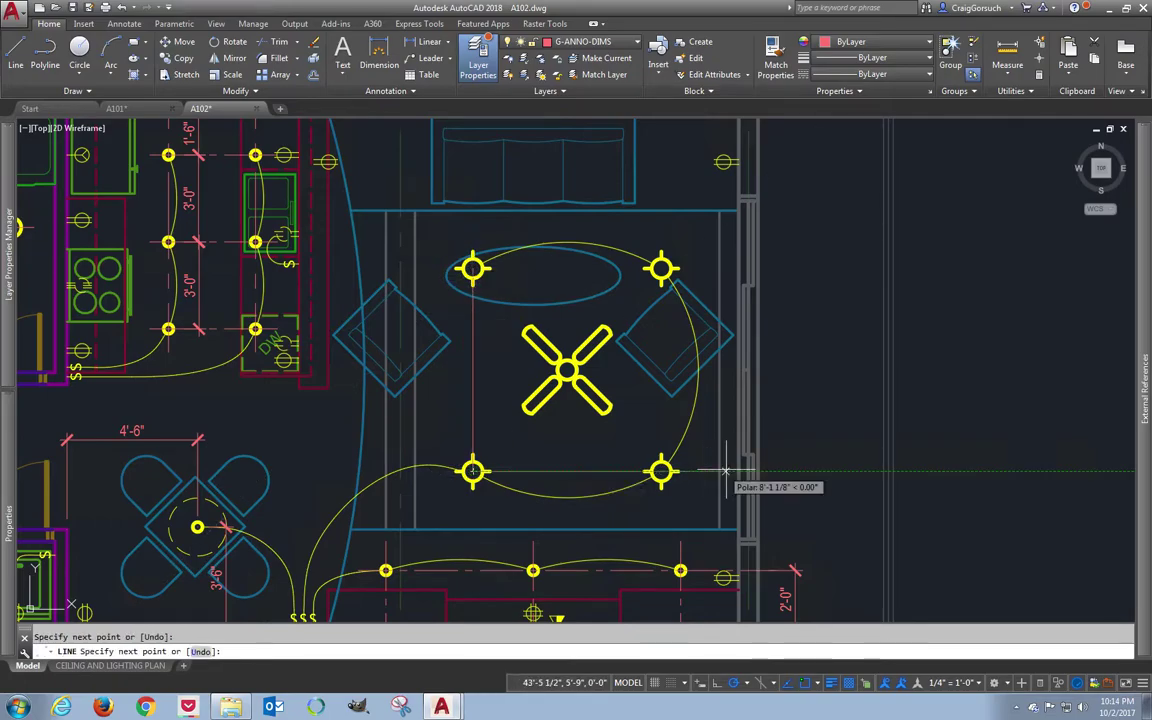
click(661, 470)
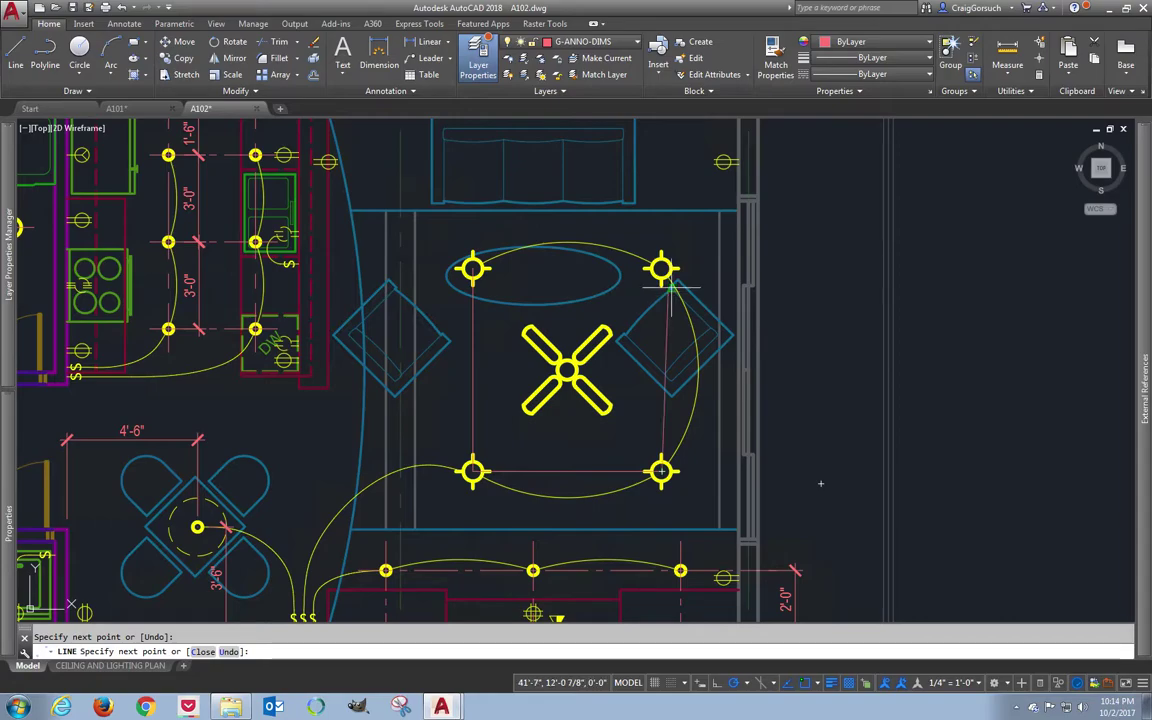
click(661, 268)
click(473, 268)
key(Return)
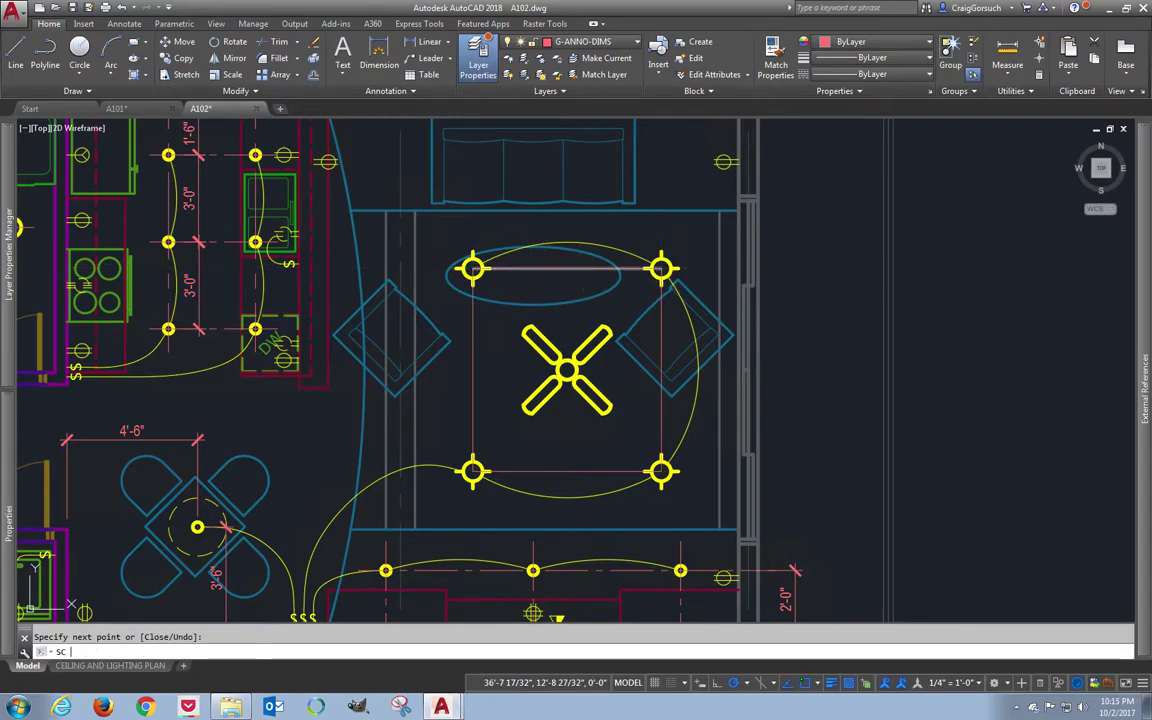
- Scale the horizontal line between the upper two living room lights by a factor of 1.15 about its midpoint
text(sc)
key(Return)
click(527, 268)
key(Return)
click(550, 268)
text(1.15)
key(Return)
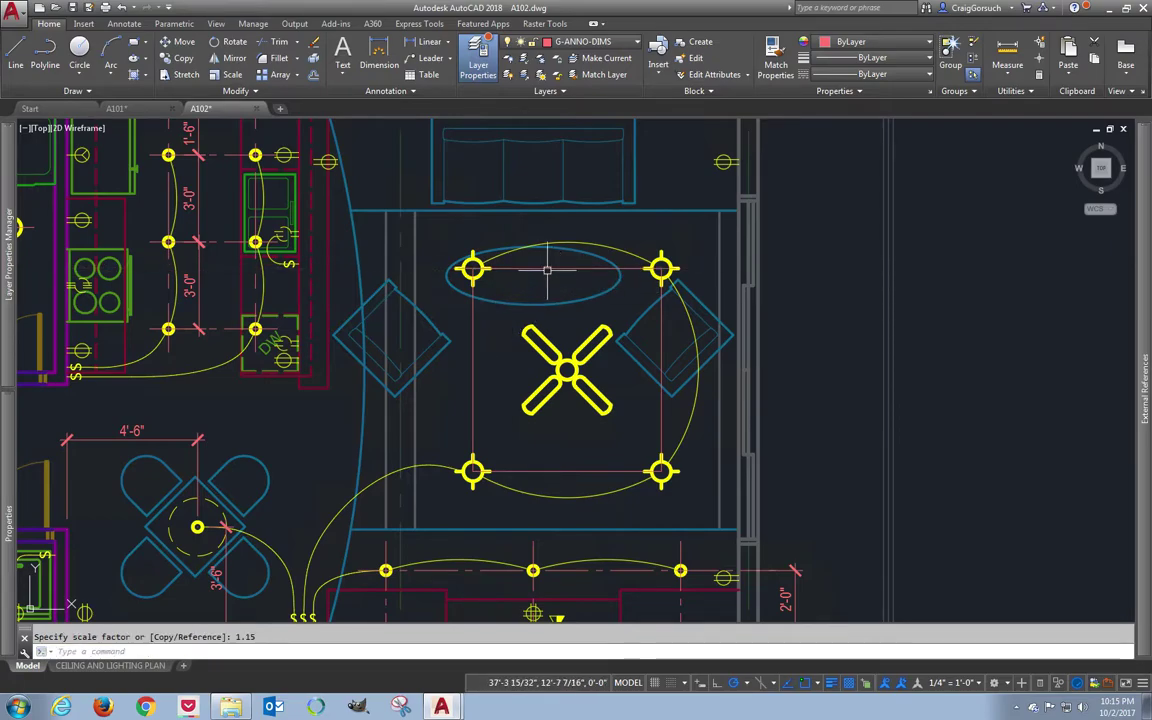
- Scale the horizontal line between the upper two living room lights about its midpoint, using reference length 1.15 and new length 1.25
key(Return)
click(547, 269)
key(Return)
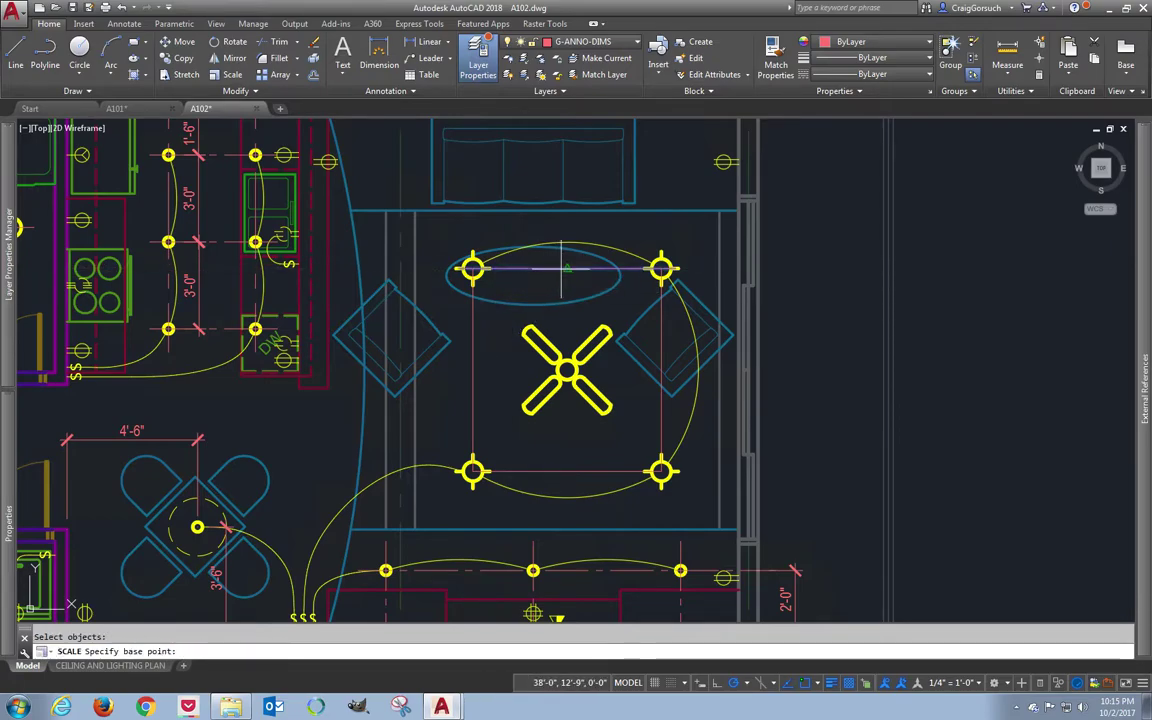
click(567, 269)
text(r)
key(Return)
text(1)
text(.15)
key(Return)
text(1.25)
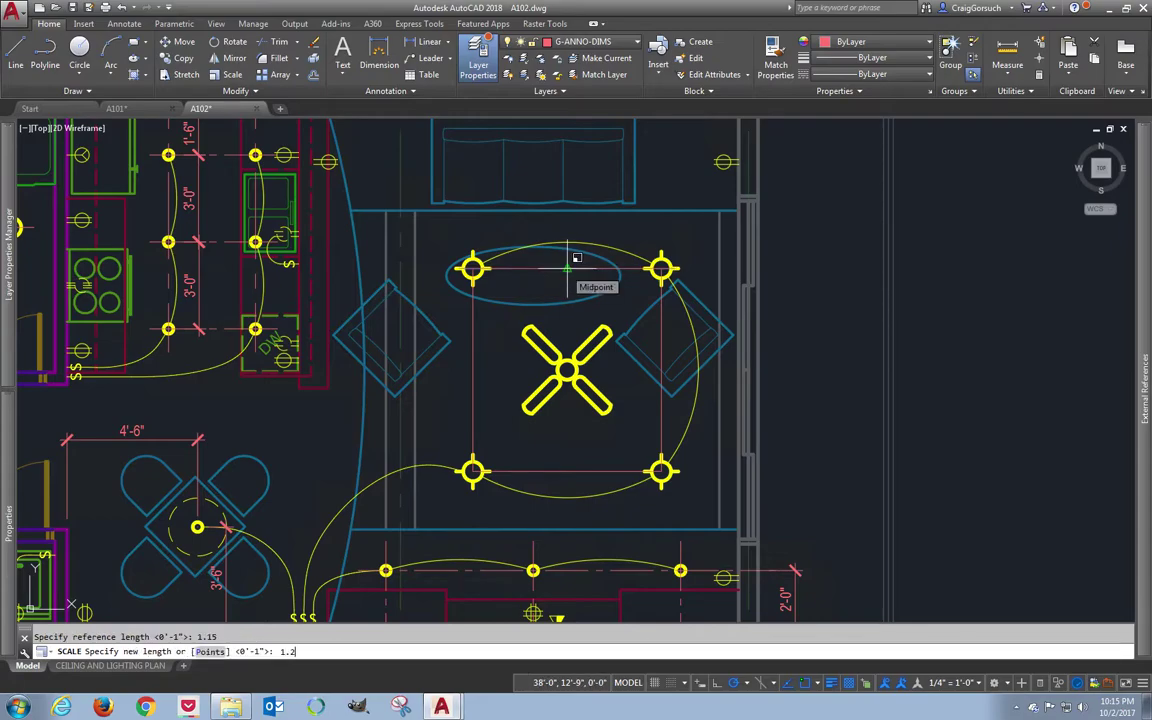
key(Return)
- Scale the left vertical line between the living room lights by a factor of 1.5 about its midpoint
key(Return)
click(474, 339)
key(Return)
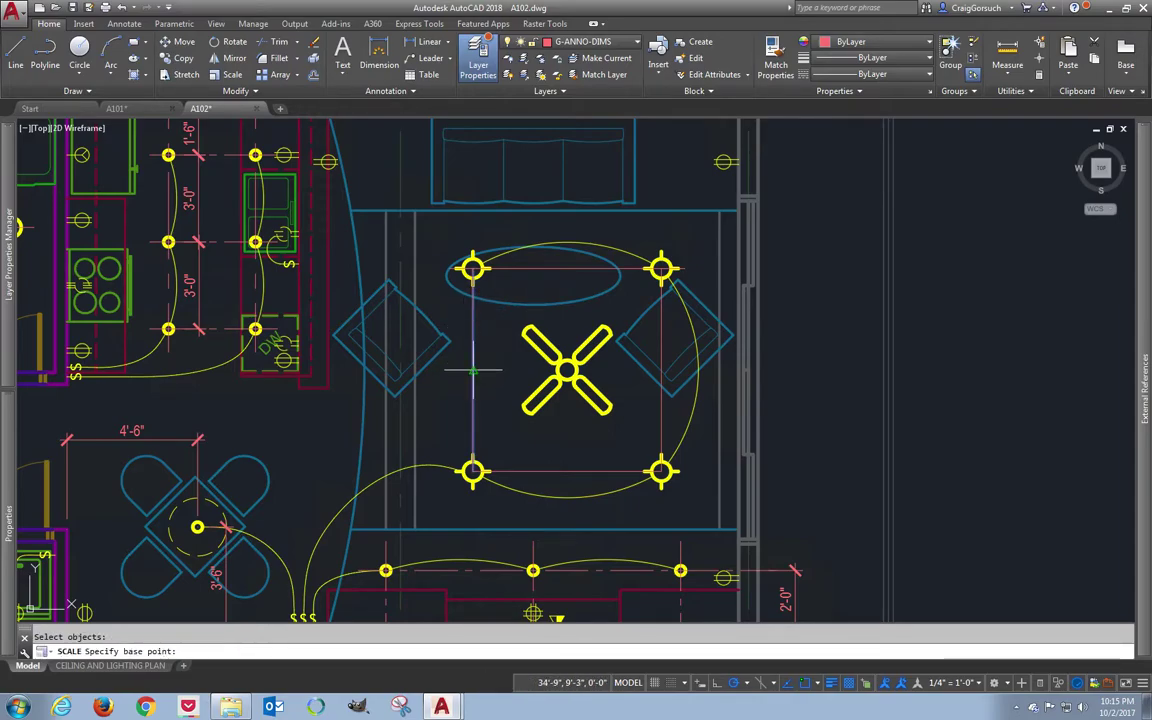
click(473, 371)
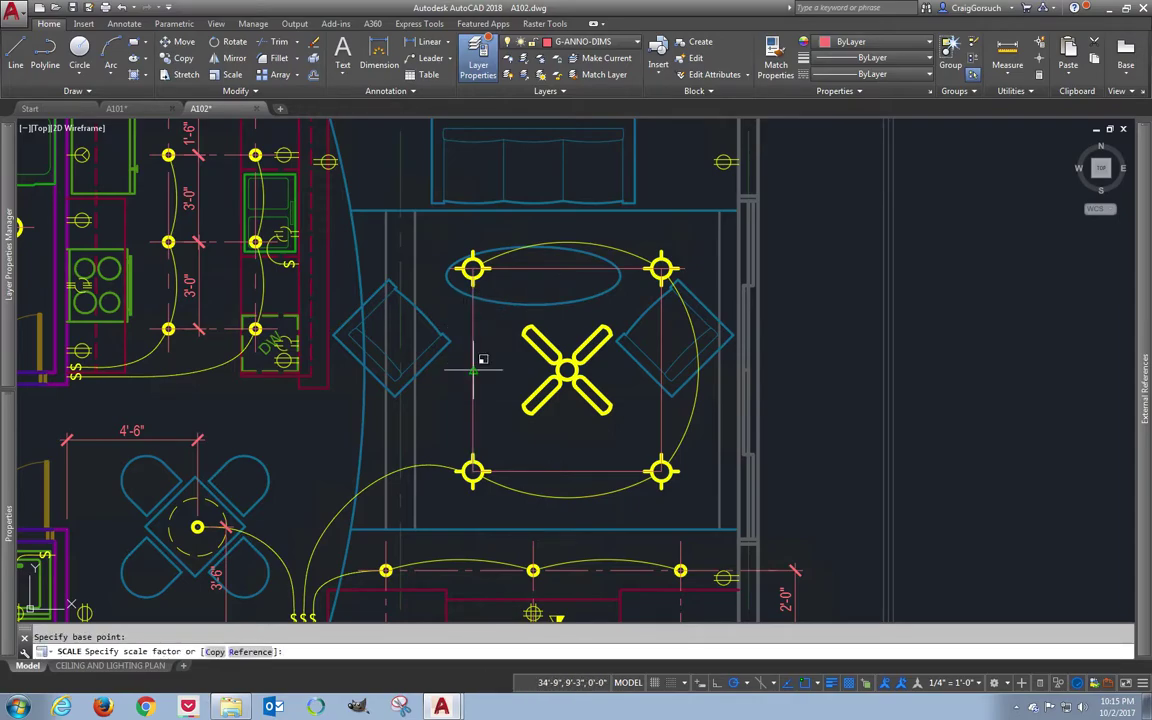
text(1.5)
key(Return)
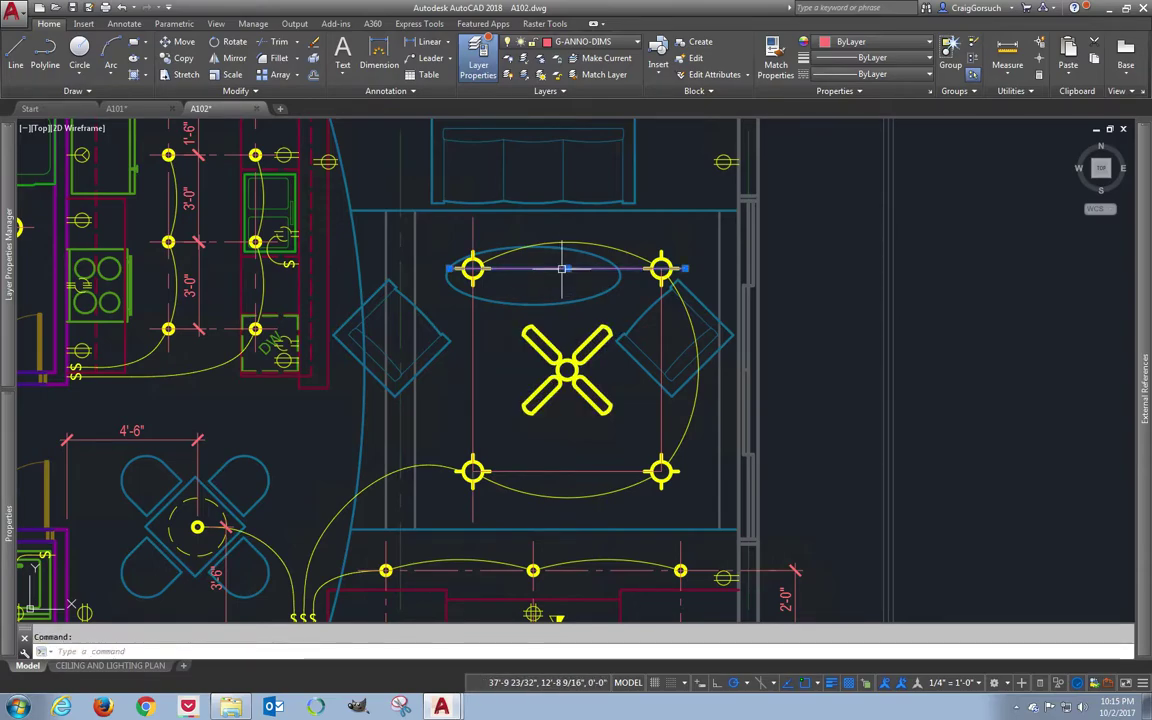
- Erase the upper horizontal line and replace it with a copy of the lower one placed between the upper two living room lights
text(e)
key(Return)
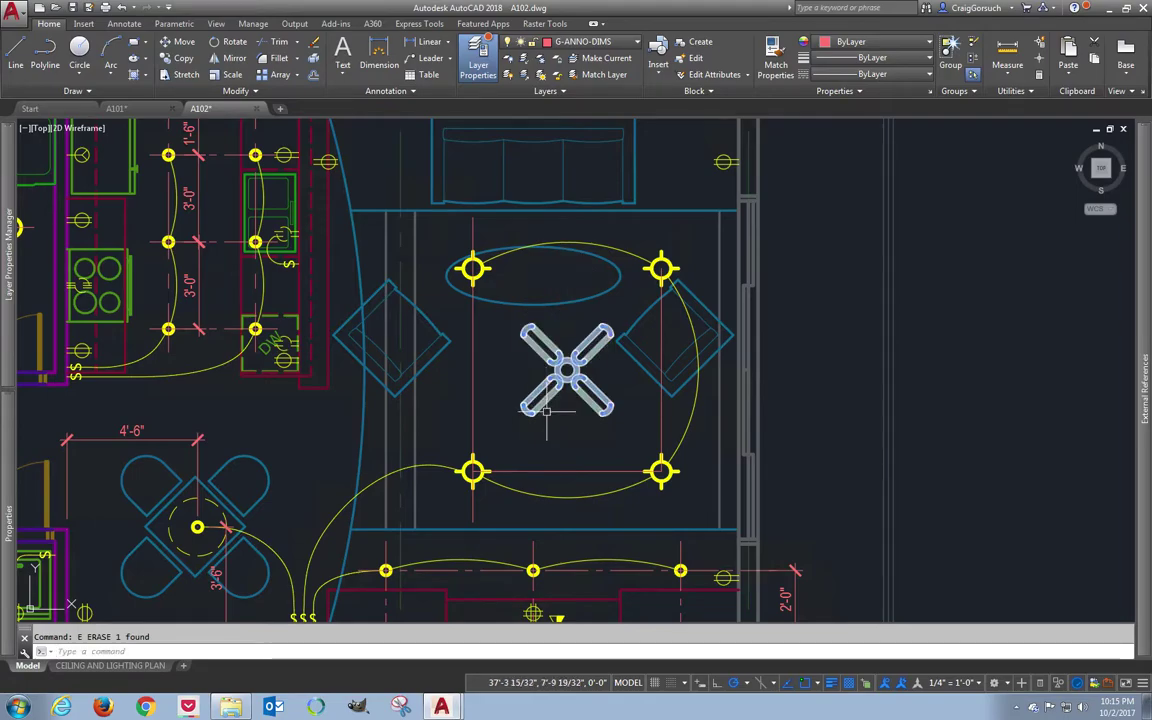
text(co)
key(Return)
click(520, 470)
key(Return)
click(473, 470)
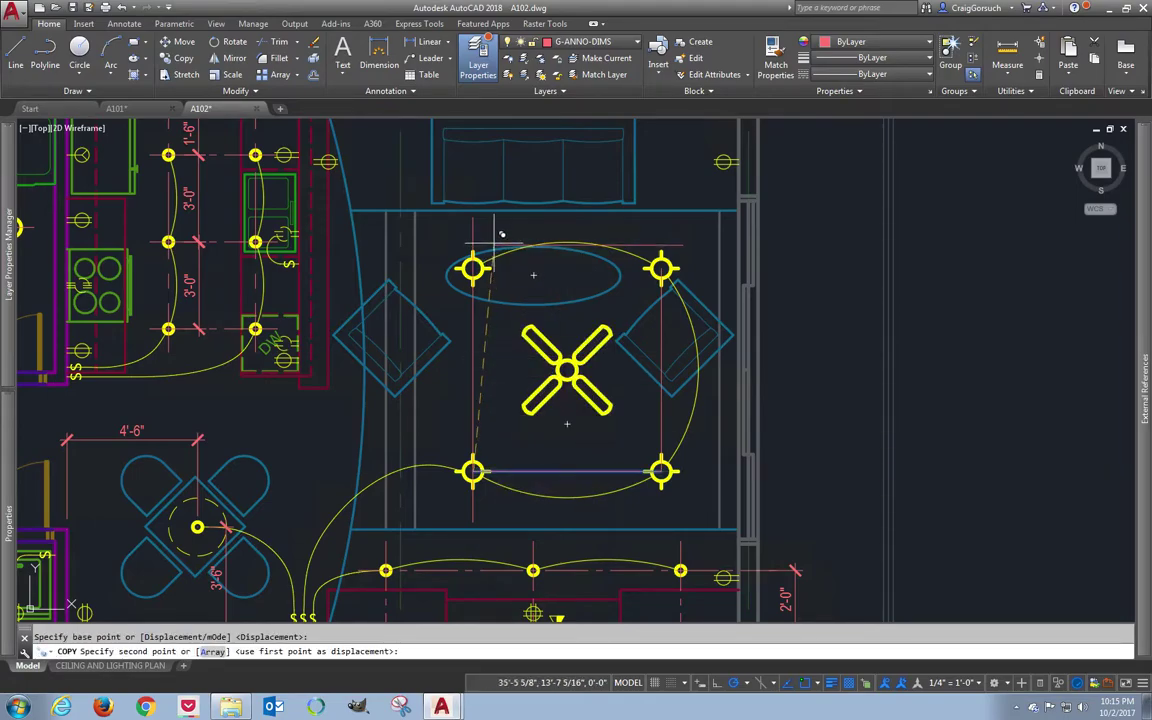
key(Return)
- Scale the copied upper horizontal line by a factor of 1.25 about its midpoint
text(sc)
key(Return)
click(532, 268)
key(Return)
click(557, 268)
text(1)
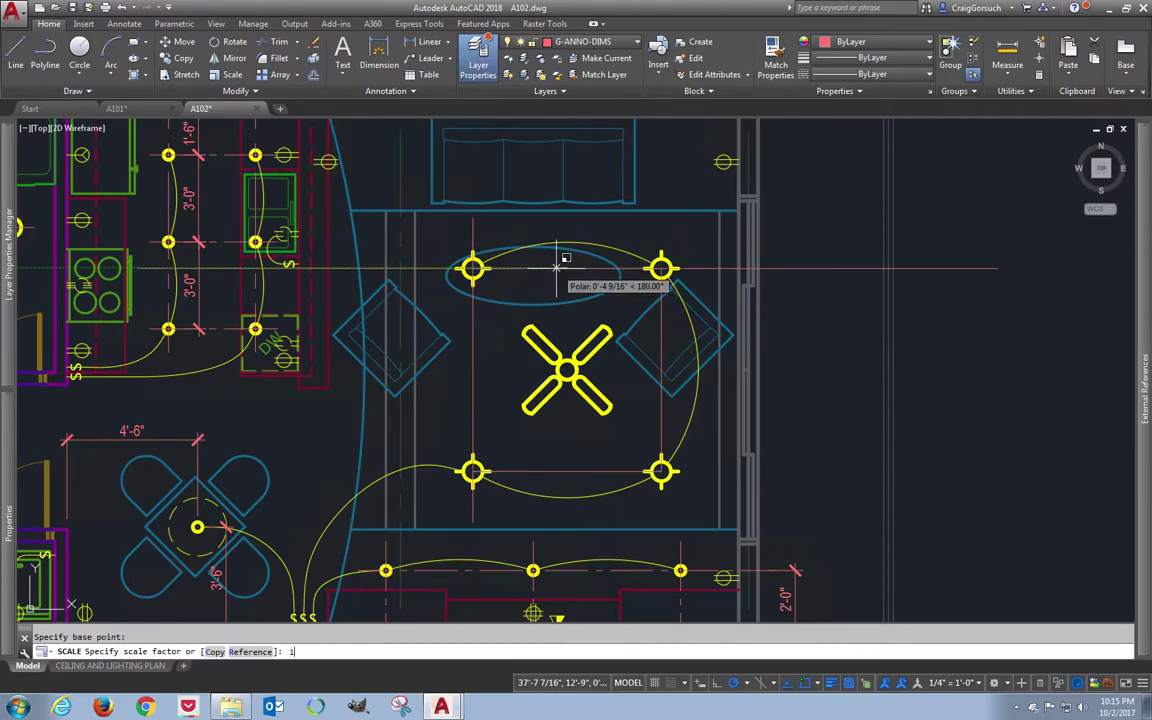
text(.25)
key(Return)
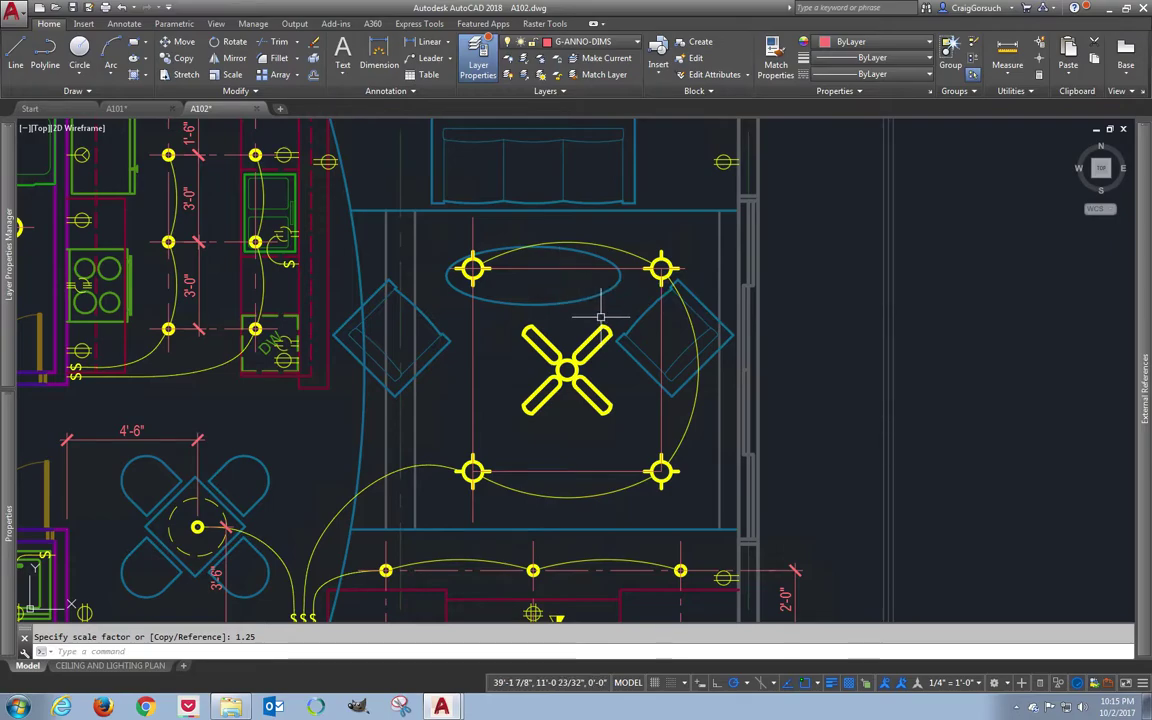
- Draw a construction circle with a 12-inch radius centered on the upper-left living room light
key(Return)
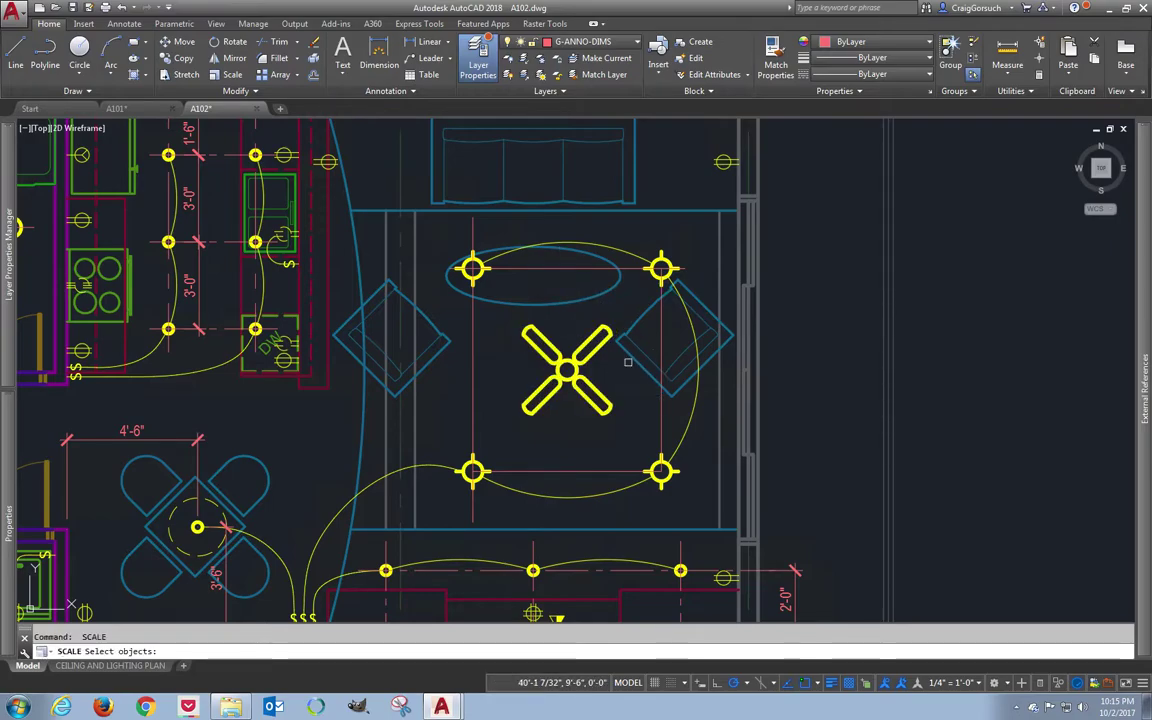
key(Escape)
text(c)
key(Return)
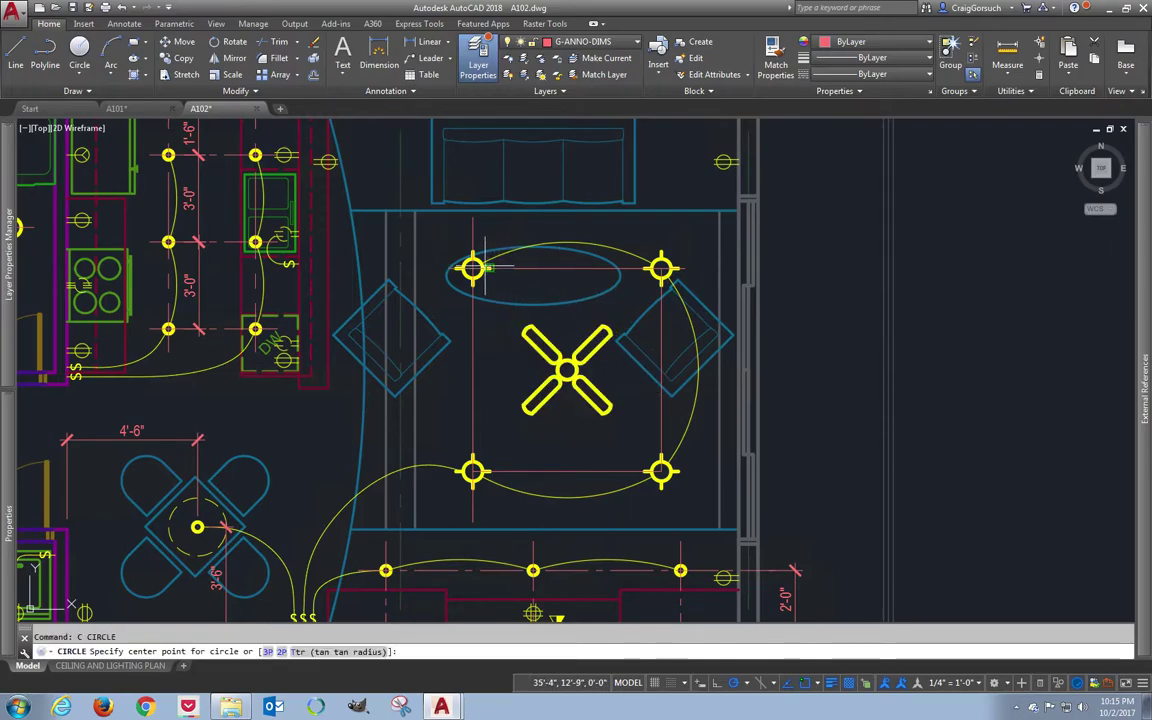
click(473, 268)
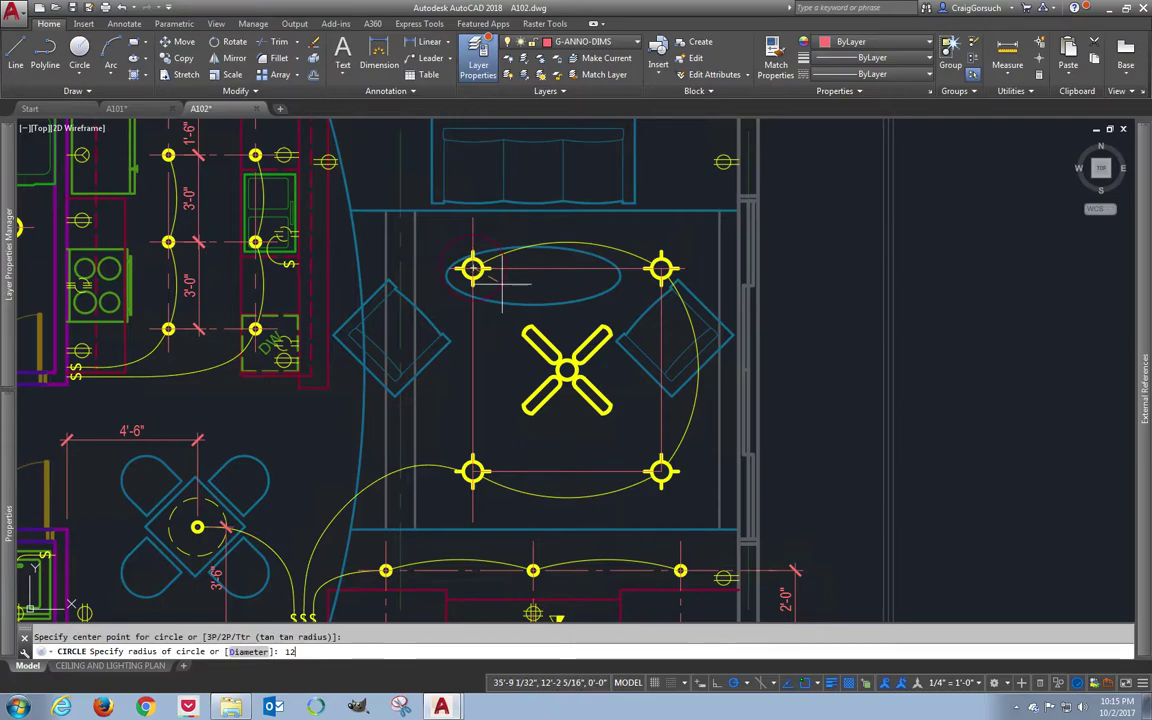
text(12)
key(Return)
- Trim the left vertical line's upper end and extend the upper horizontal line's left end to the construction circle
scroll(472, 268, up, 2)
scroll(473, 268, down, 2)
scroll(478, 270, up, 3)
text(tr)
key(Return)
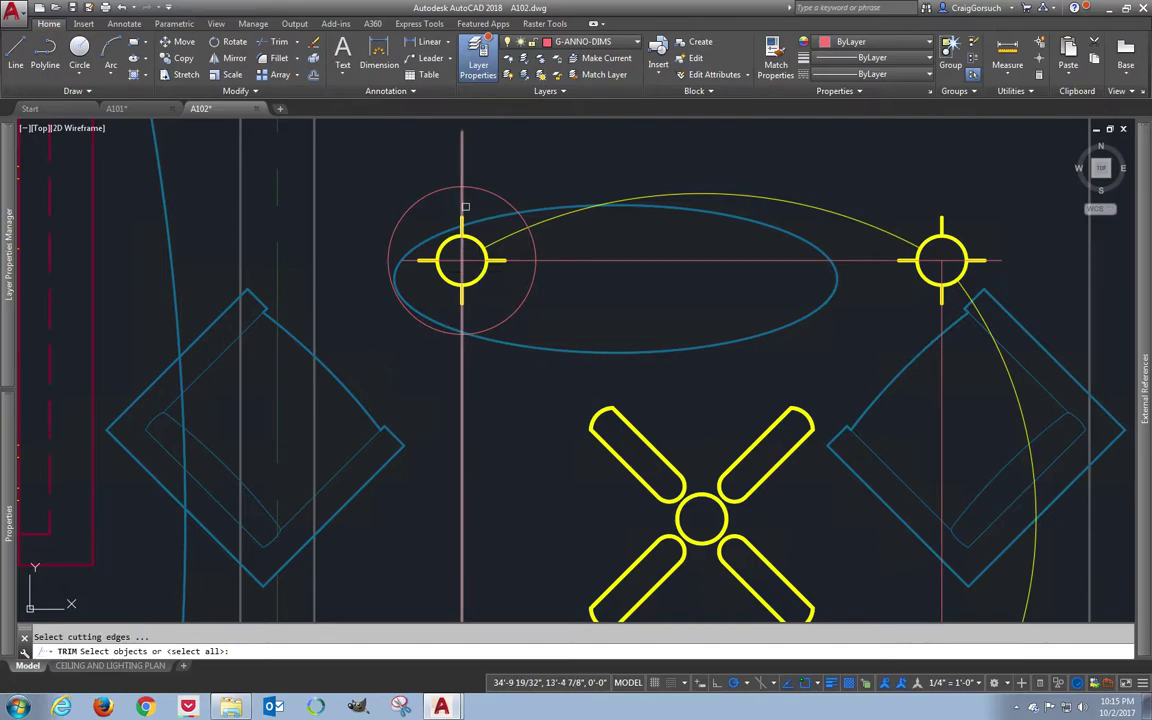
key(Return)
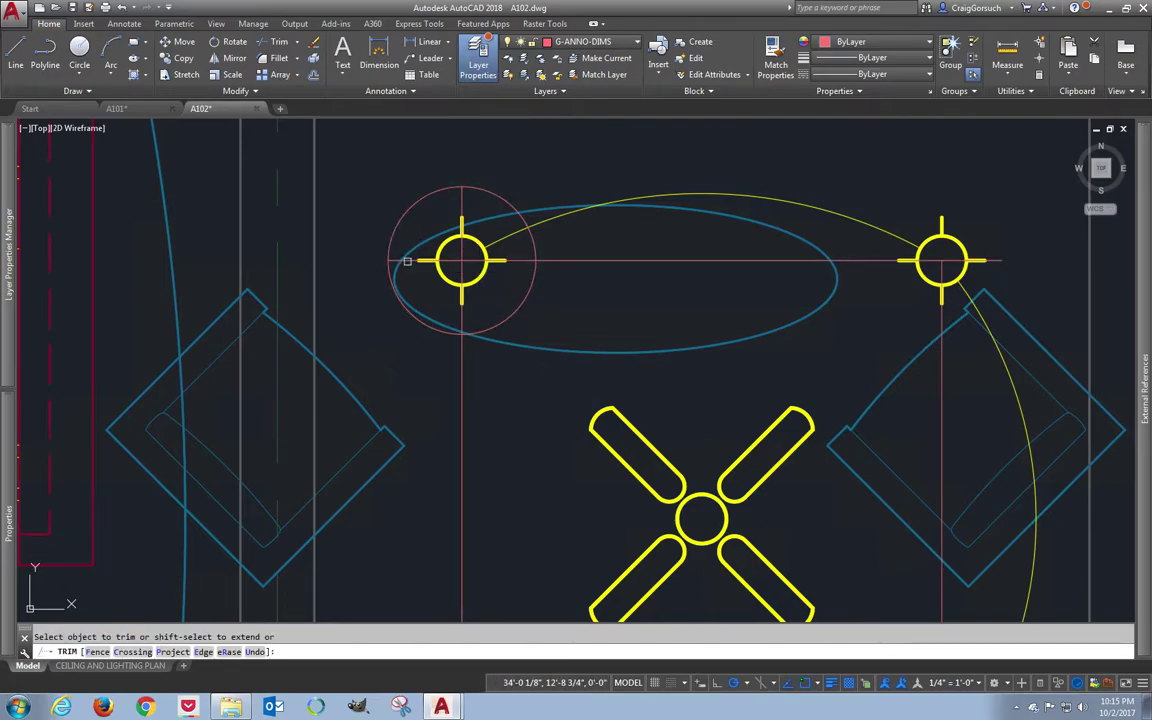
key(Return)
- Copy the construction circle from the upper-left light to the centers of the other three living room lights
text(co)
key(Return)
click(531, 280)
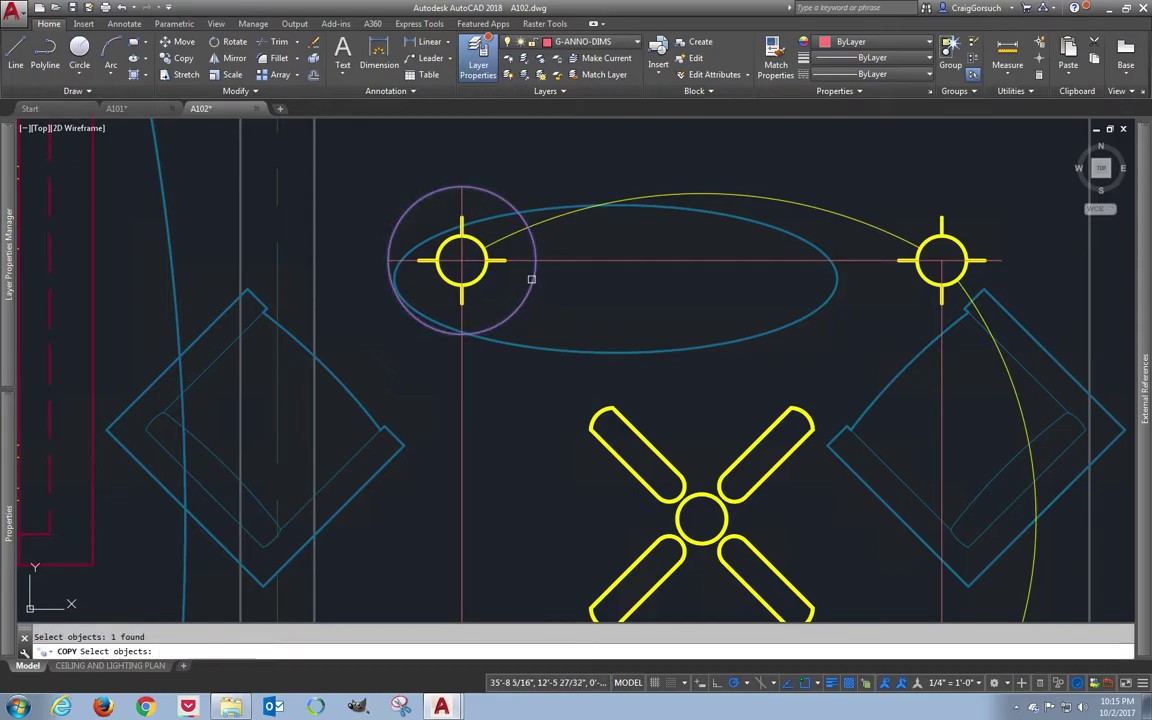
key(Return)
click(462, 260)
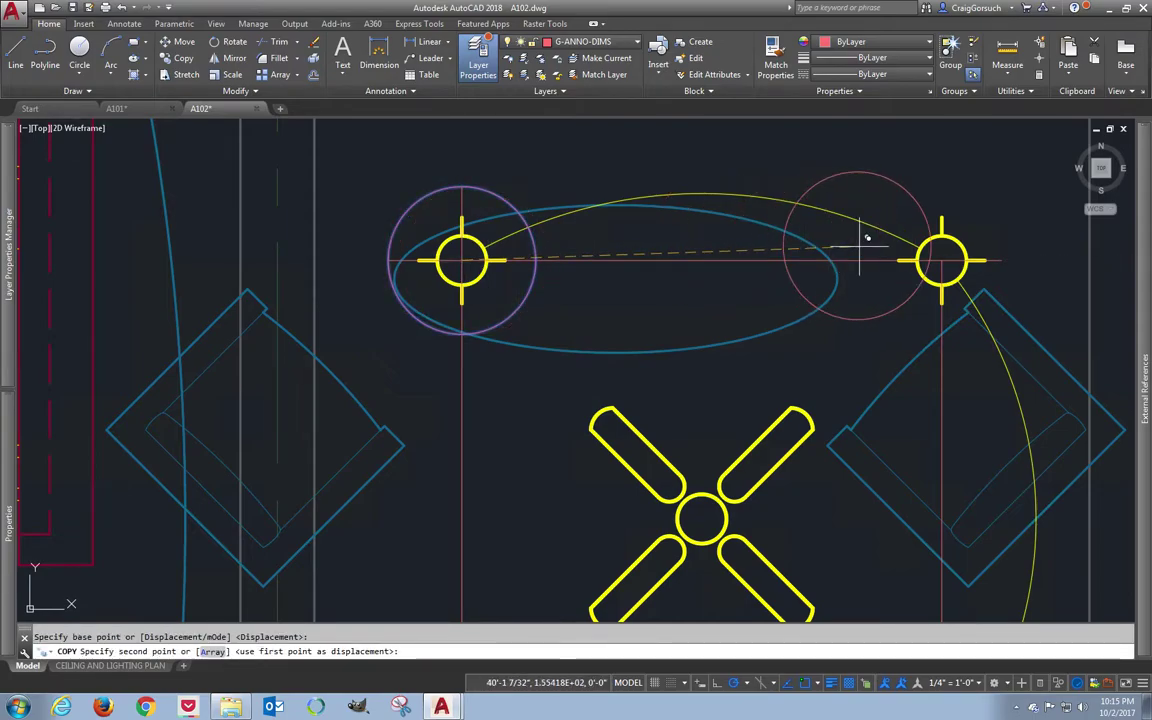
click(942, 260)
scroll(833, 192, up, 2)
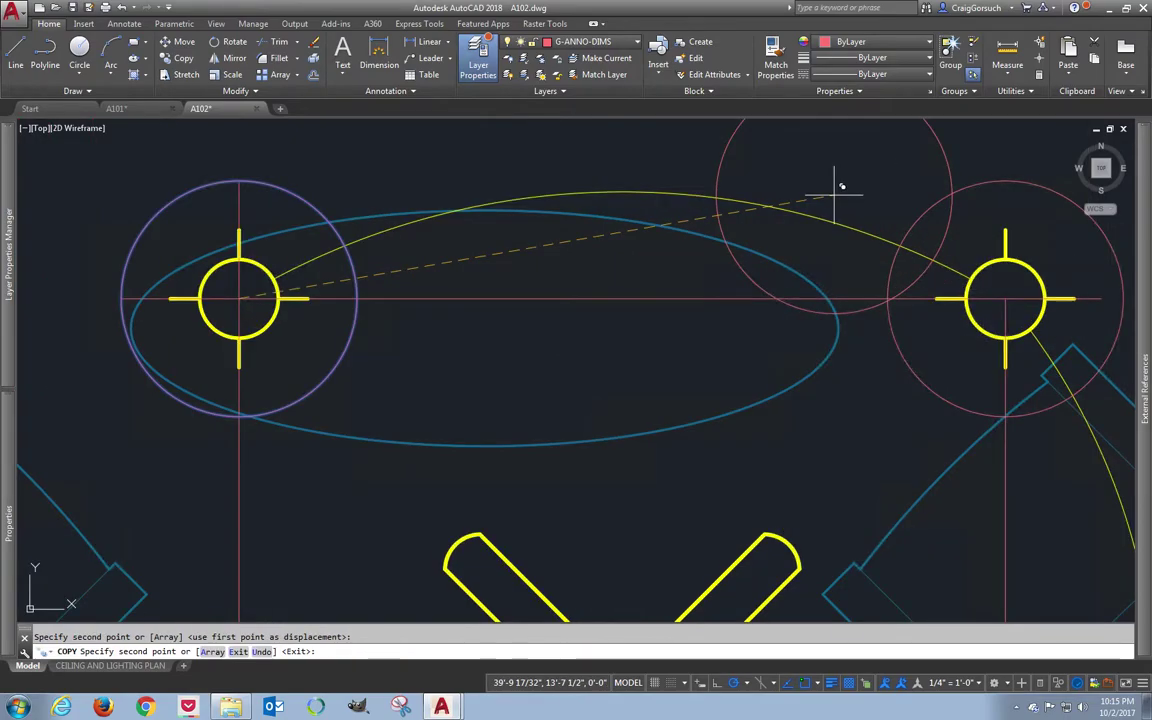
scroll(833, 193, down, 3)
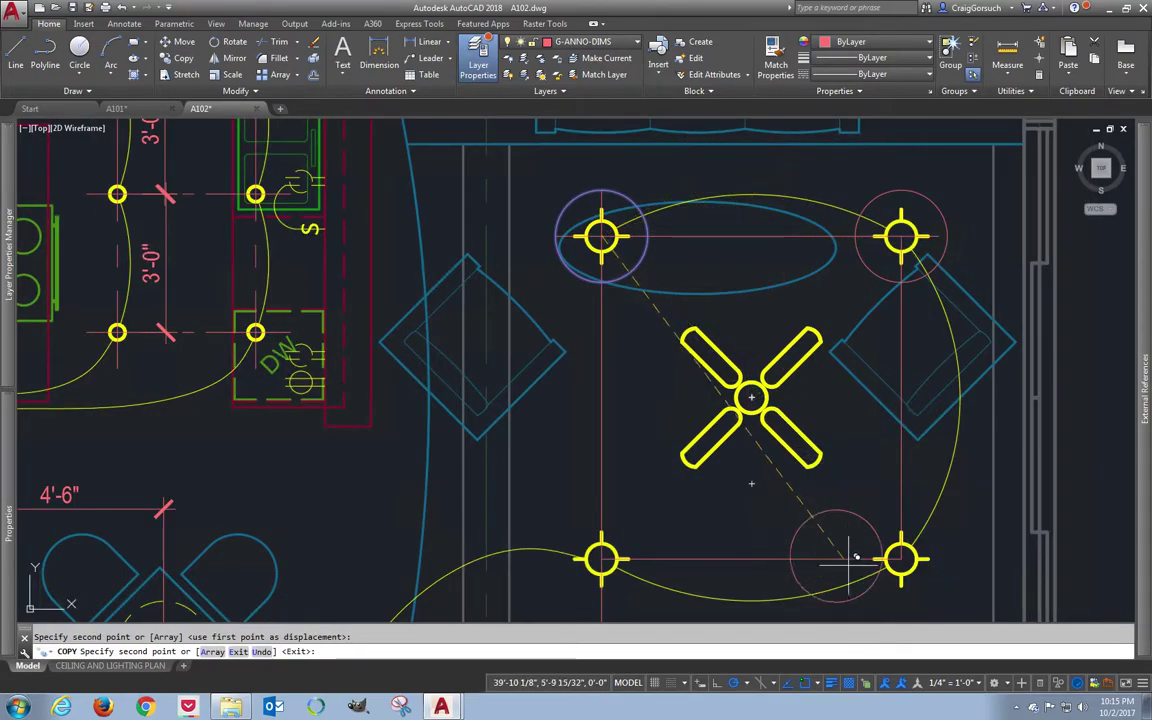
click(906, 554)
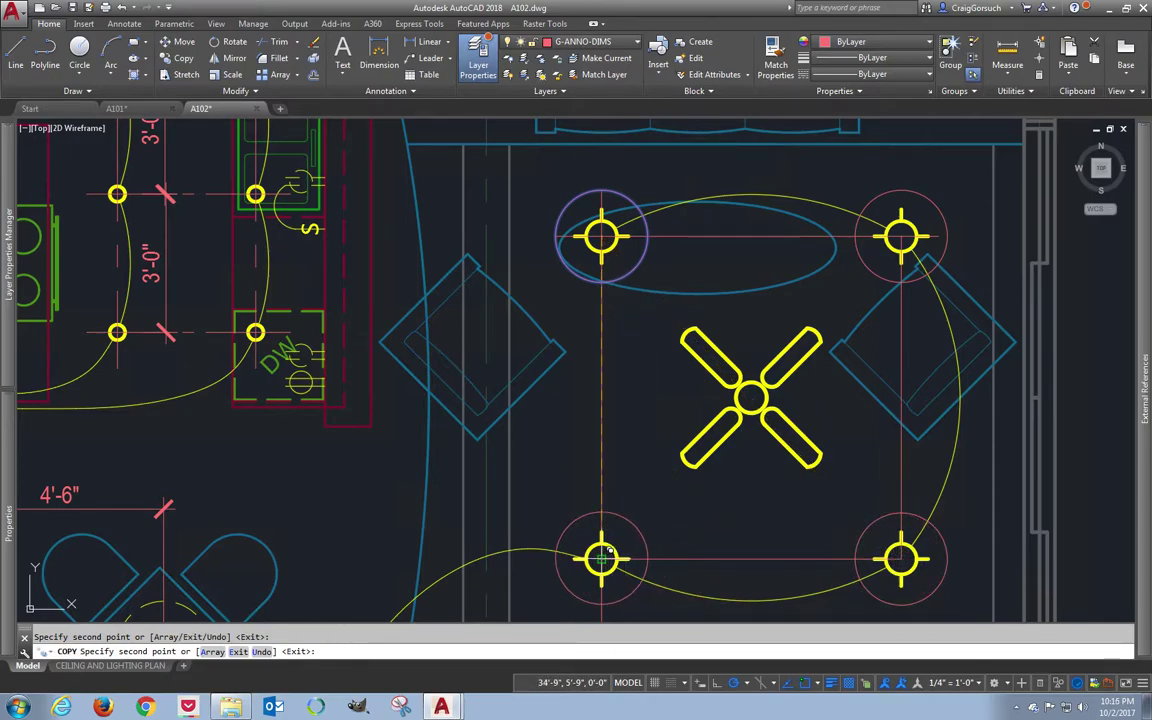
key(space)
- Extend the ends of the upper, right and lower lines to the circles around the upper-right and lower living room lights
text(ex)
key(space)
click(874, 533)
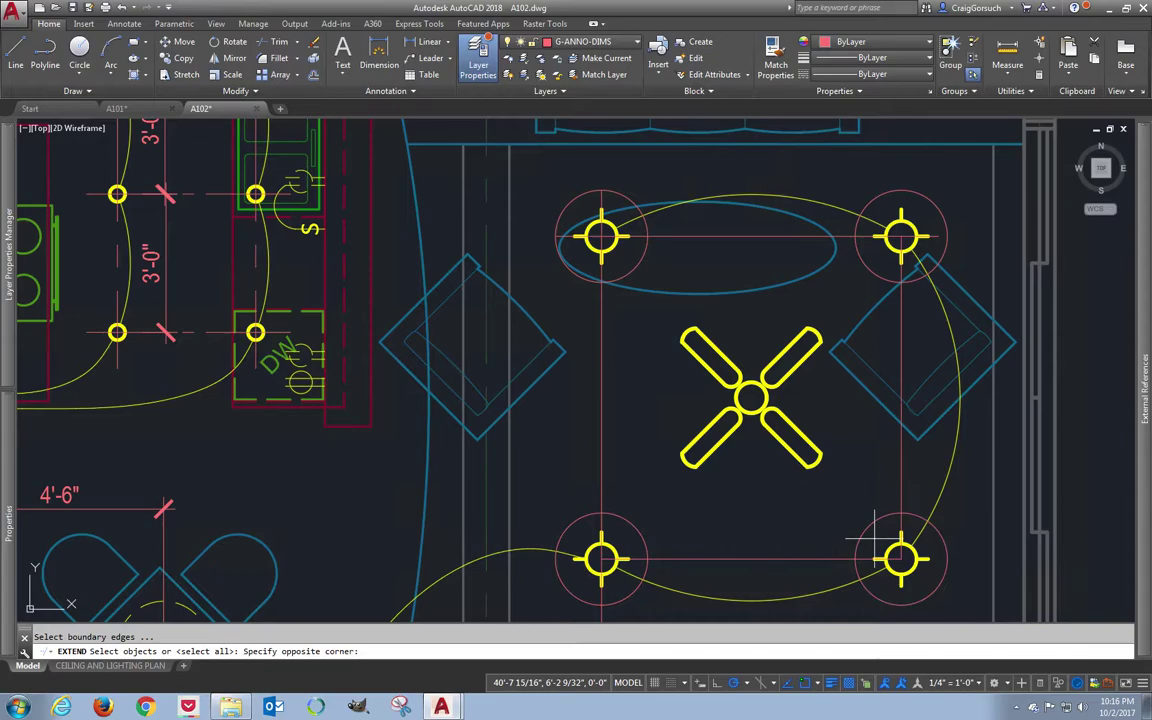
click(762, 539)
click(687, 520)
click(627, 537)
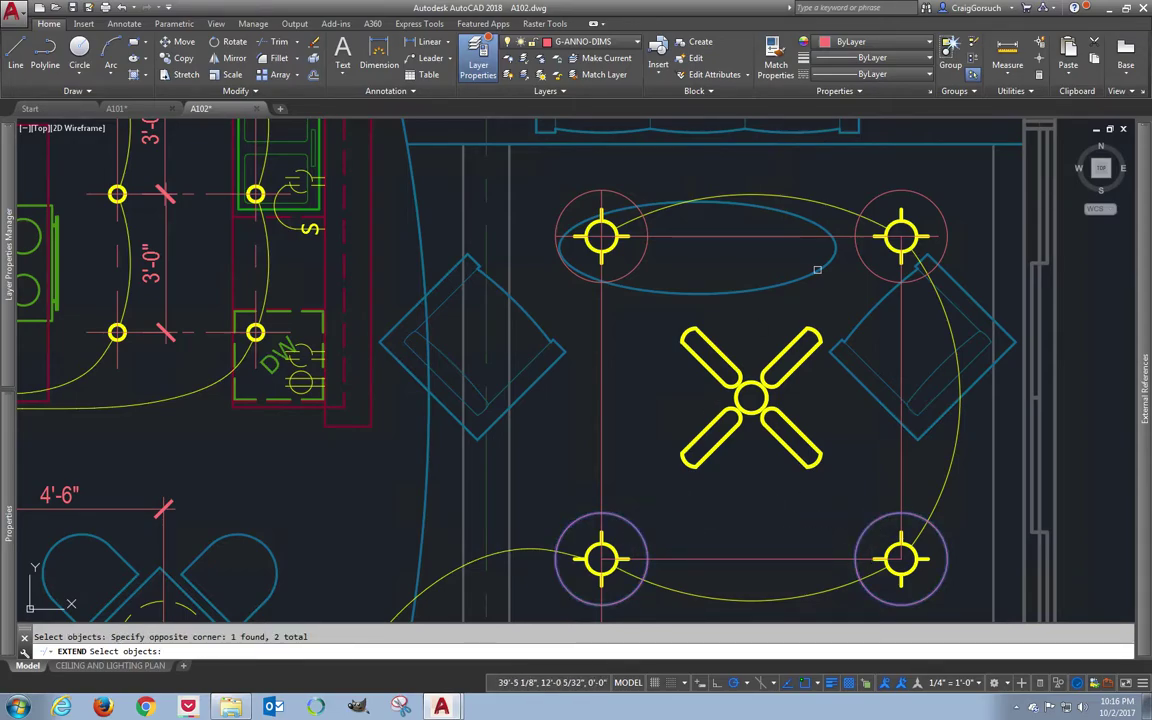
key(space)
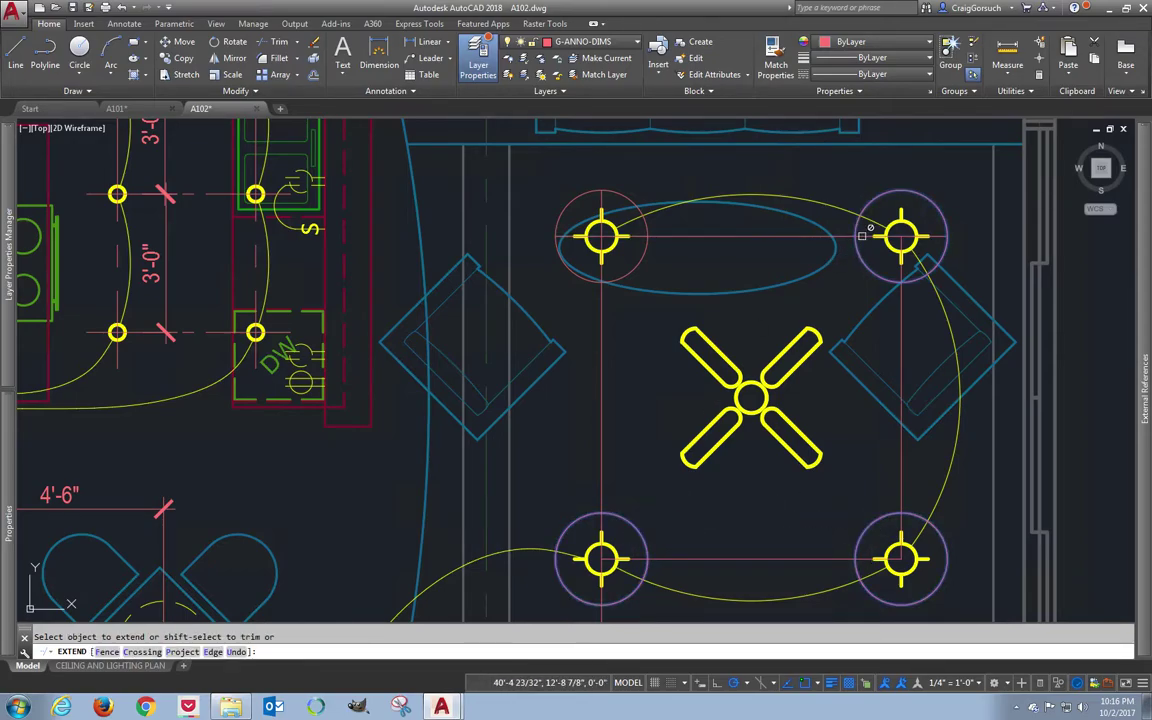
click(901, 265)
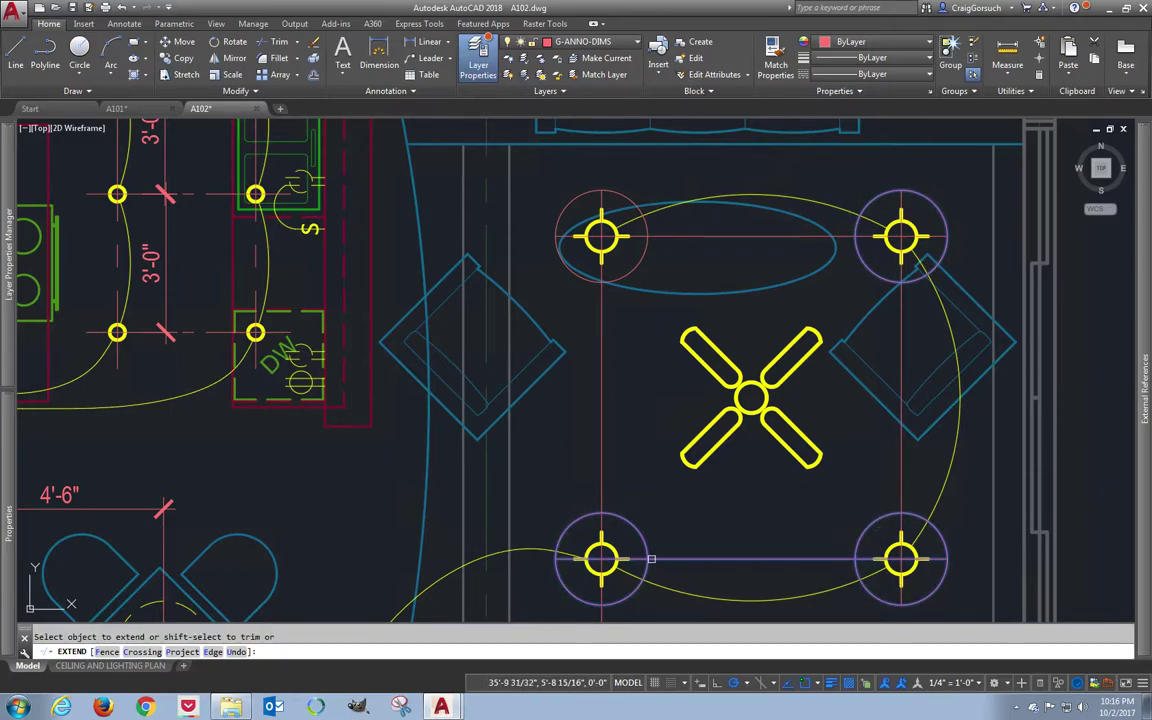
key(Escape)
- Erase all four construction circles around the living room lights
text(e)
key(Return)
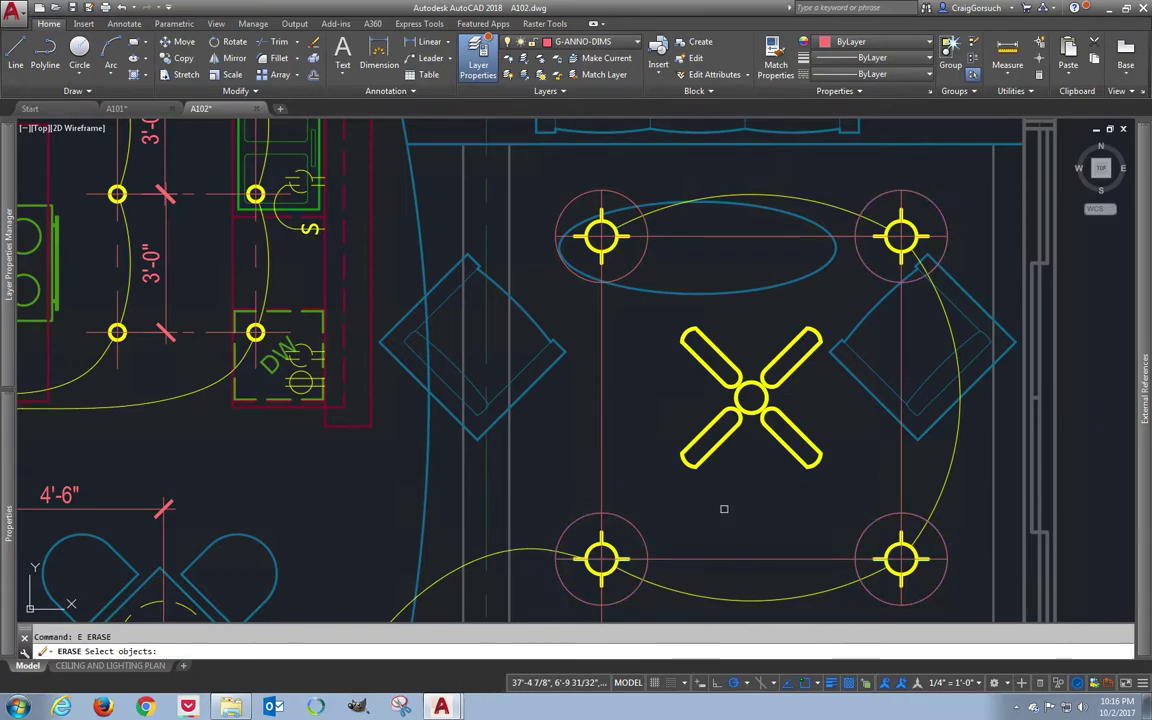
text(p)
key(Return)
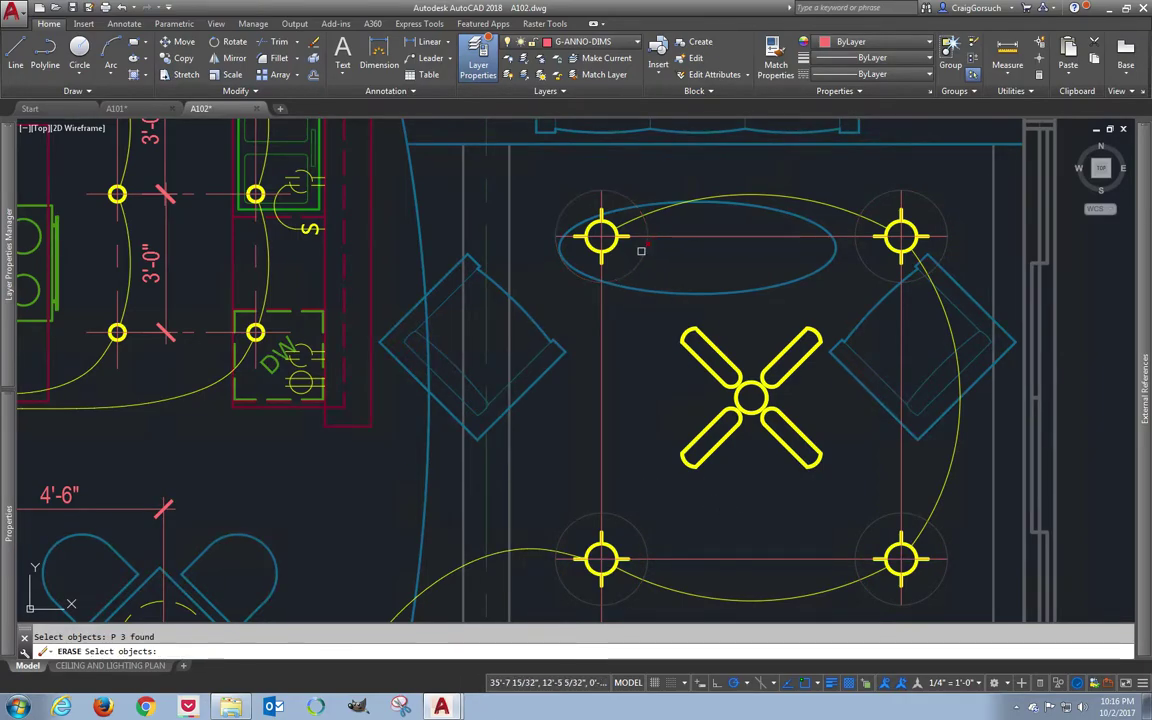
key(Return)
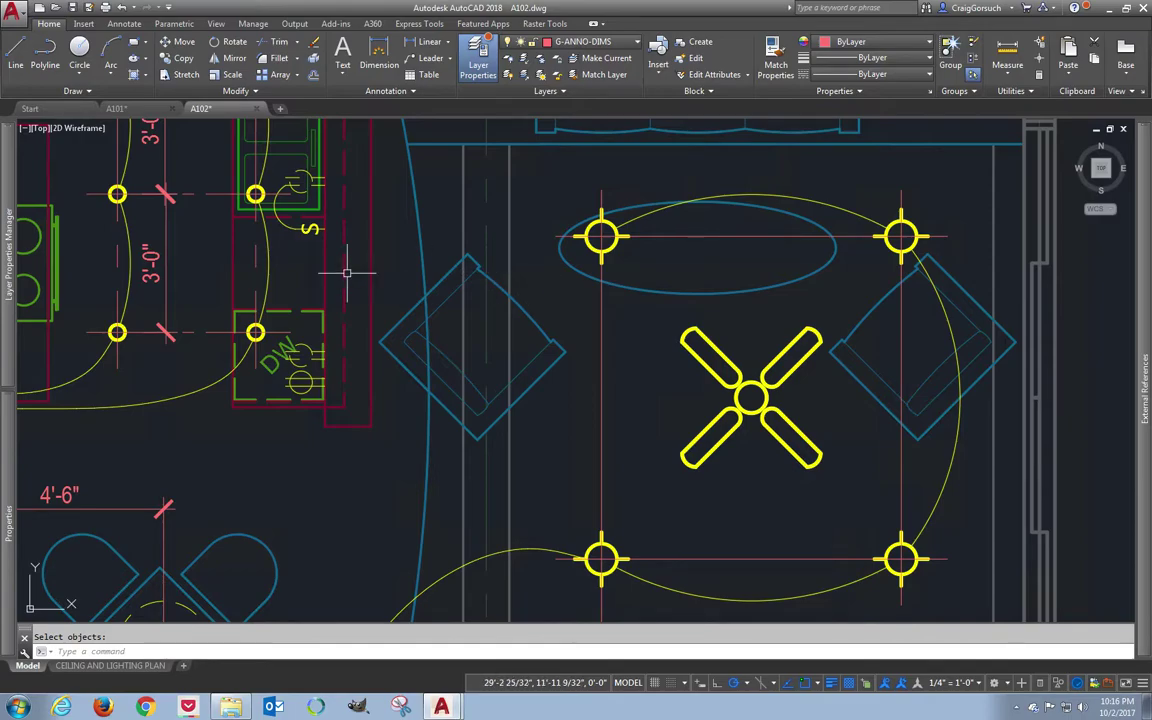
- Match the four lines through the living room lights to the properties of the kitchen lights' dashed centerline
text(MA)
key(Return)
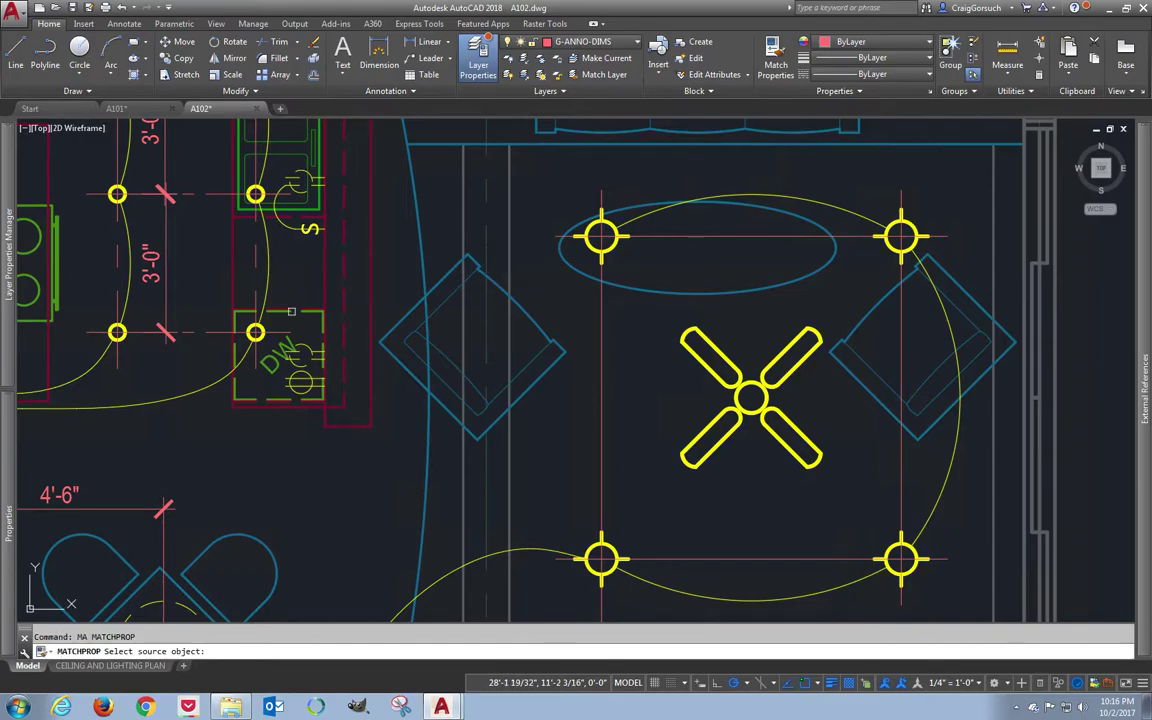
click(215, 332)
click(708, 237)
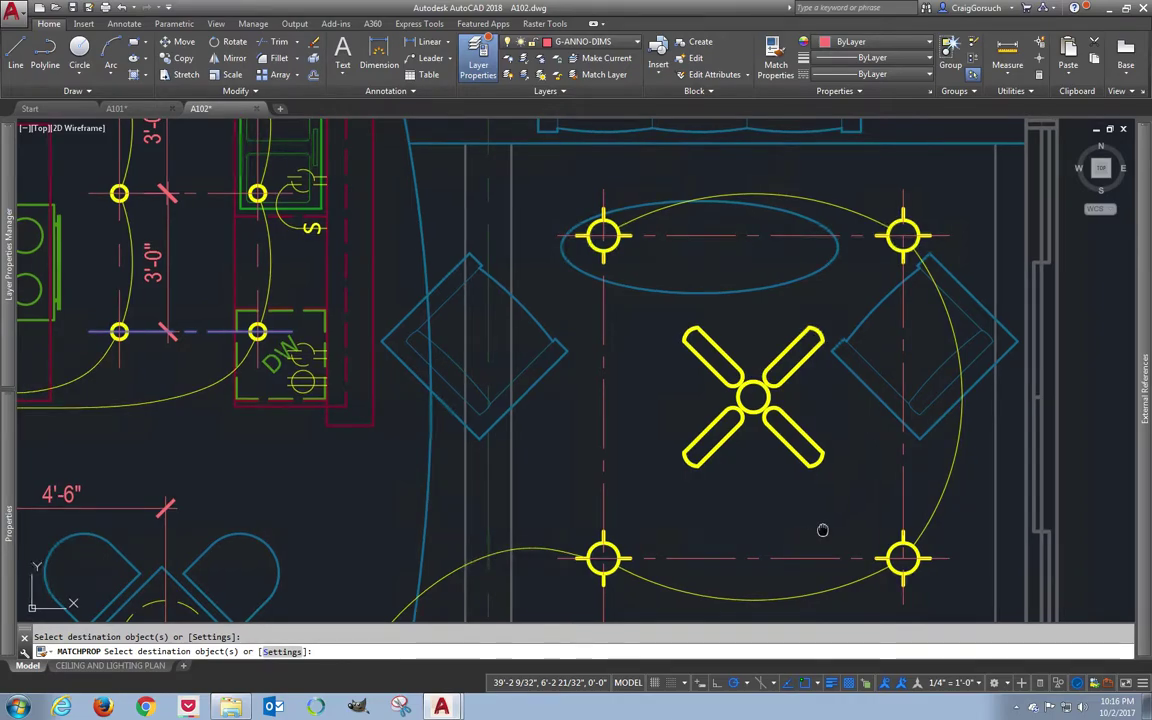
- Check the linetypes of the fixture centerlines across the bathroom, entry and dining areas, and end the property matching
middle_drag(823, 530, 985, 458)
middle_drag(100, 288, 518, 283)
click(571, 322)
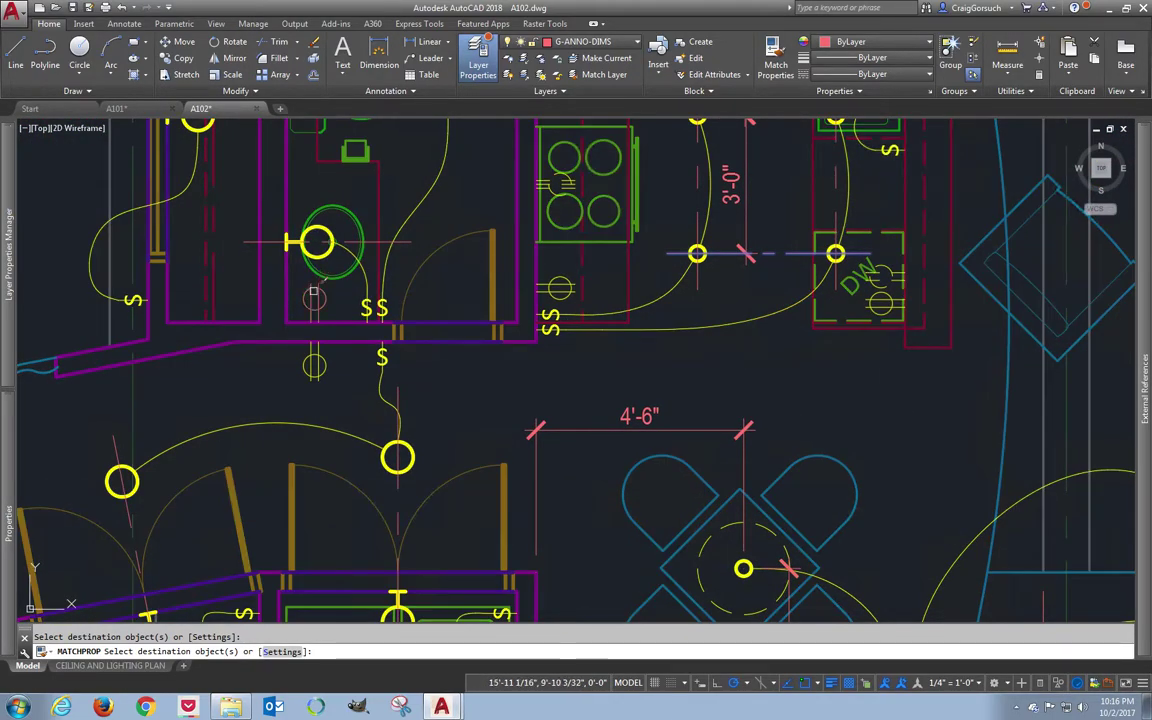
scroll(370, 350, down, 2)
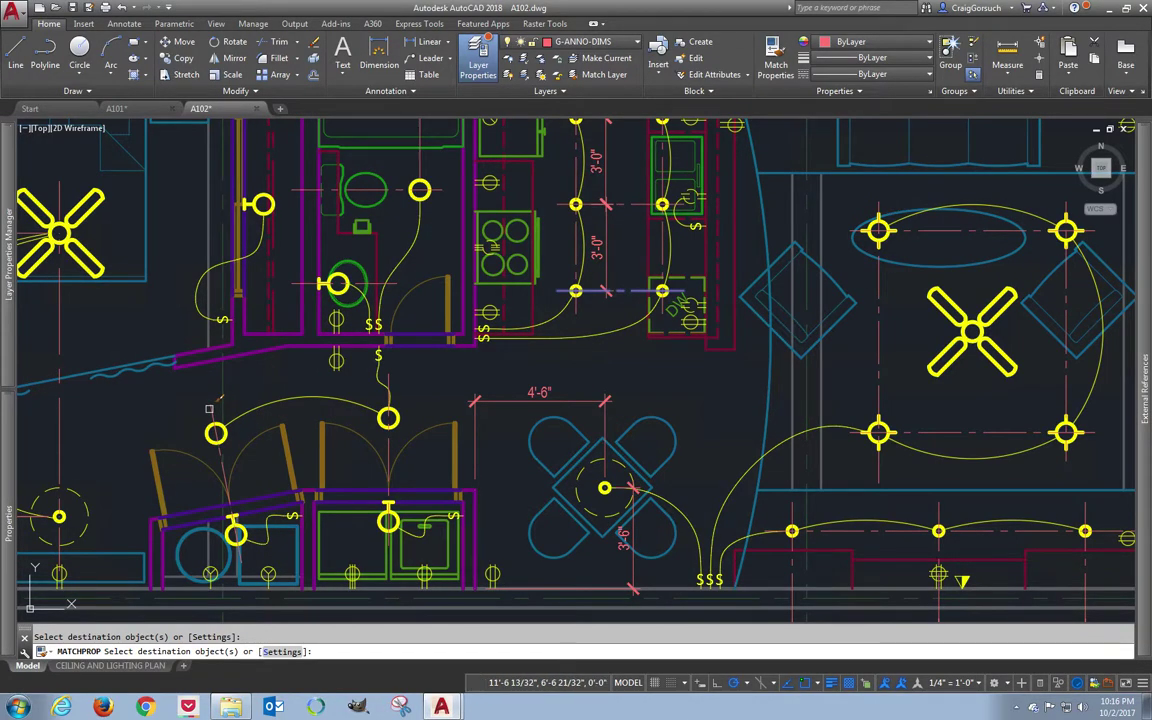
middle_drag(209, 410, 489, 414)
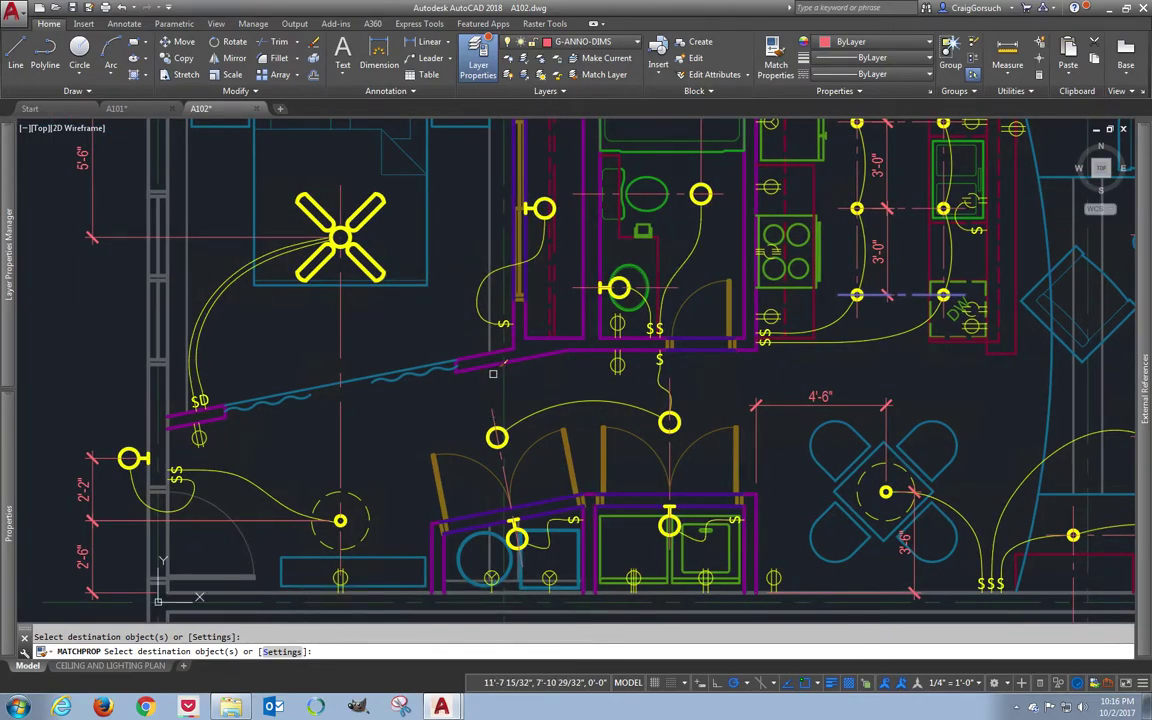
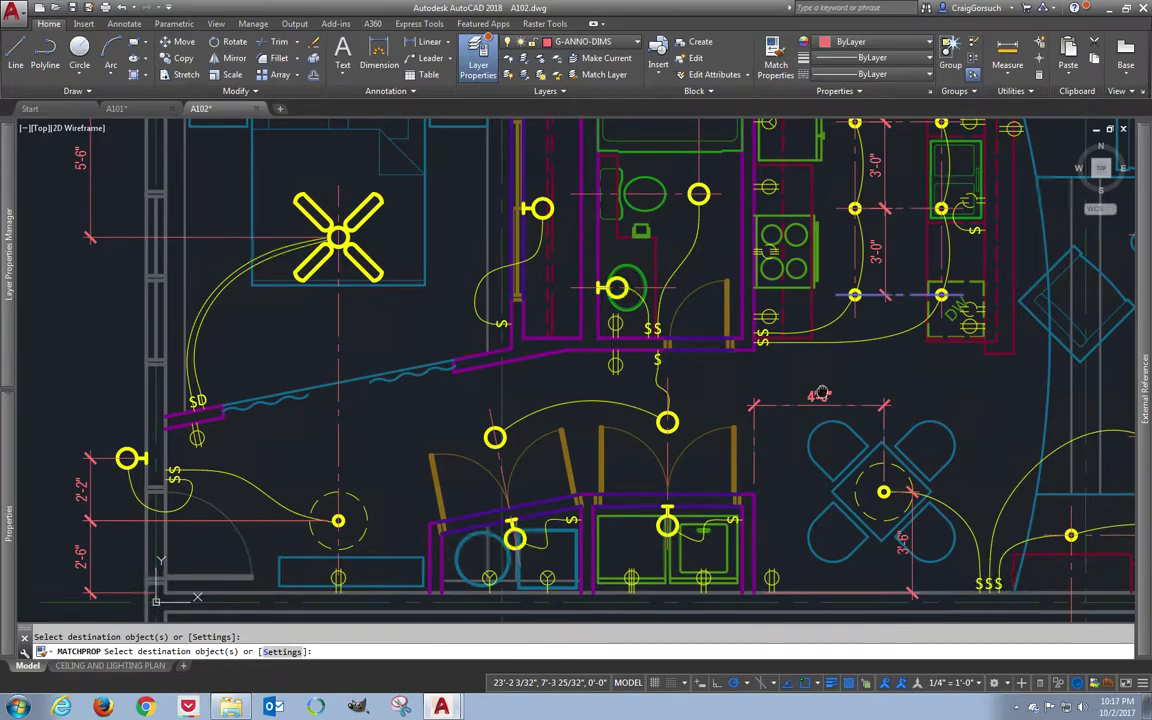
middle_drag(818, 395, 581, 399)
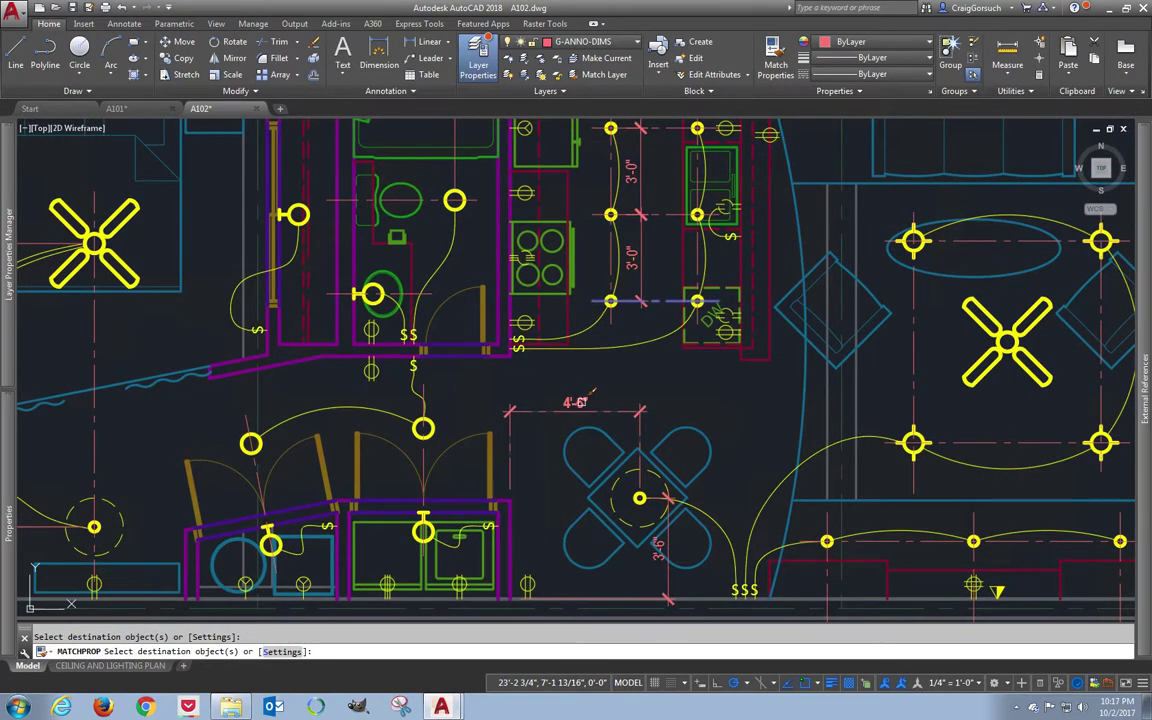
middle_drag(673, 394, 414, 411)
key(Escape)
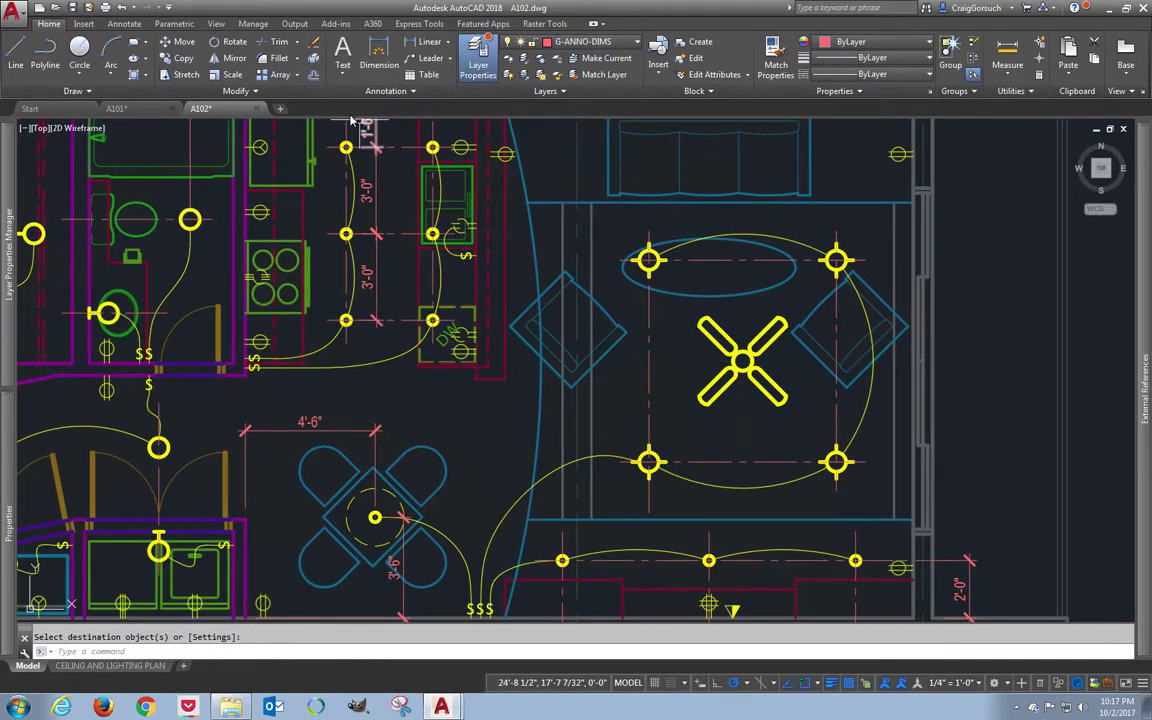
middle_drag(582, 319, 651, 329)
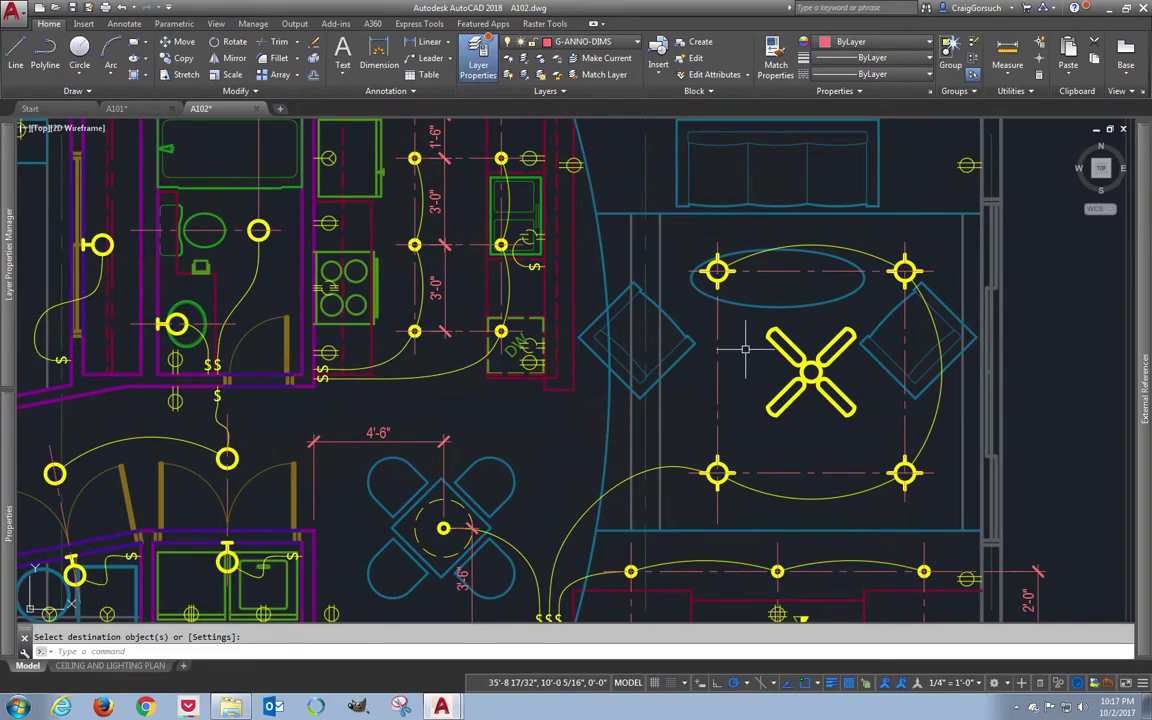
- Add a vertical linear dimension from the upper wall to the upper living room ceiling line, placed outside the exterior wall
mouse_move(743, 349)
middle_down()
mouse_move(598, 432)
mouse_move(470, 345)
middle_up()
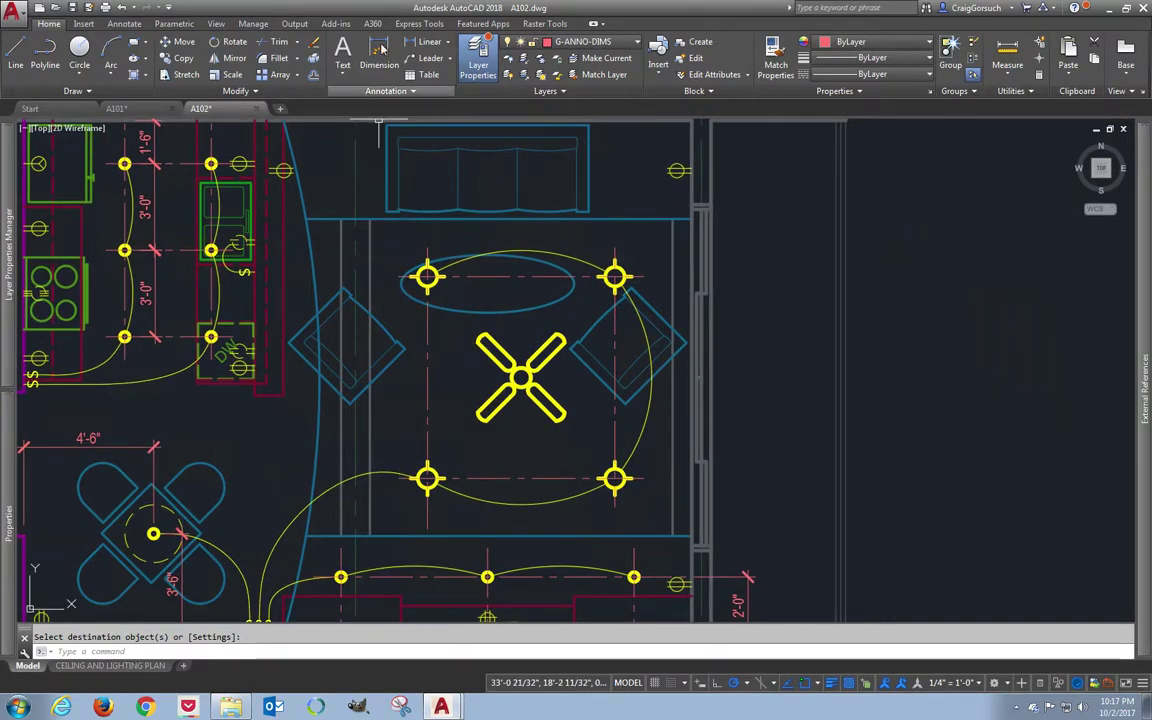
click(379, 55)
middle_drag(717, 193, 710, 283)
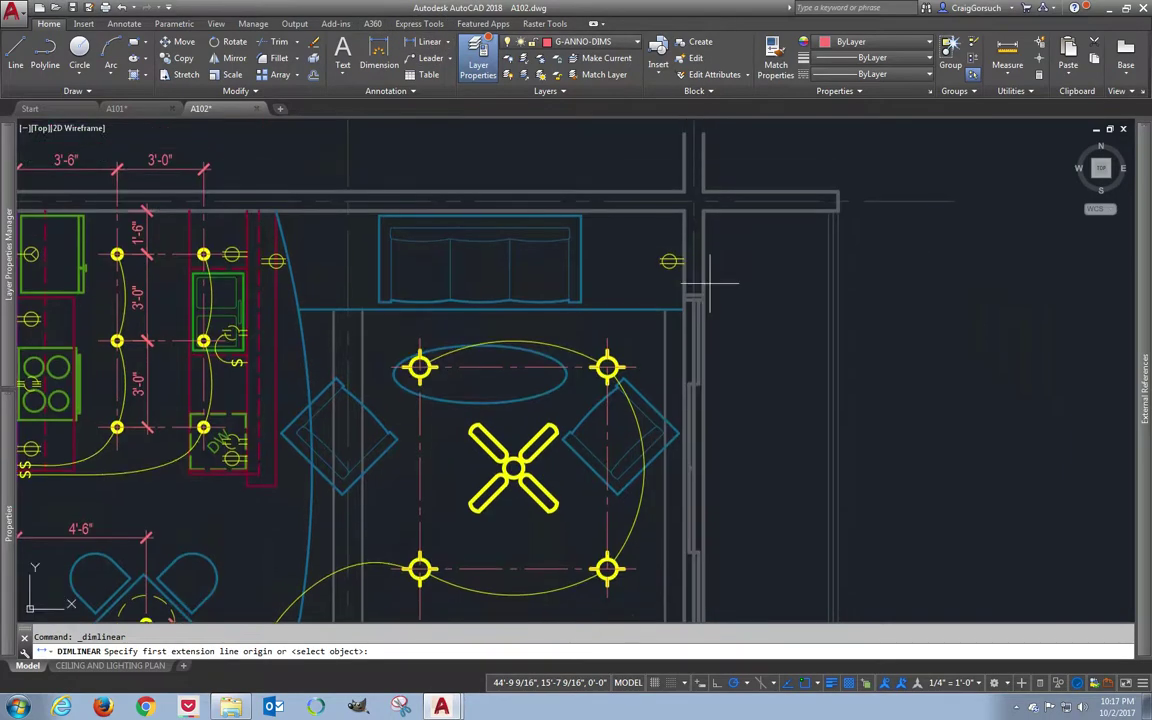
click(686, 210)
click(686, 309)
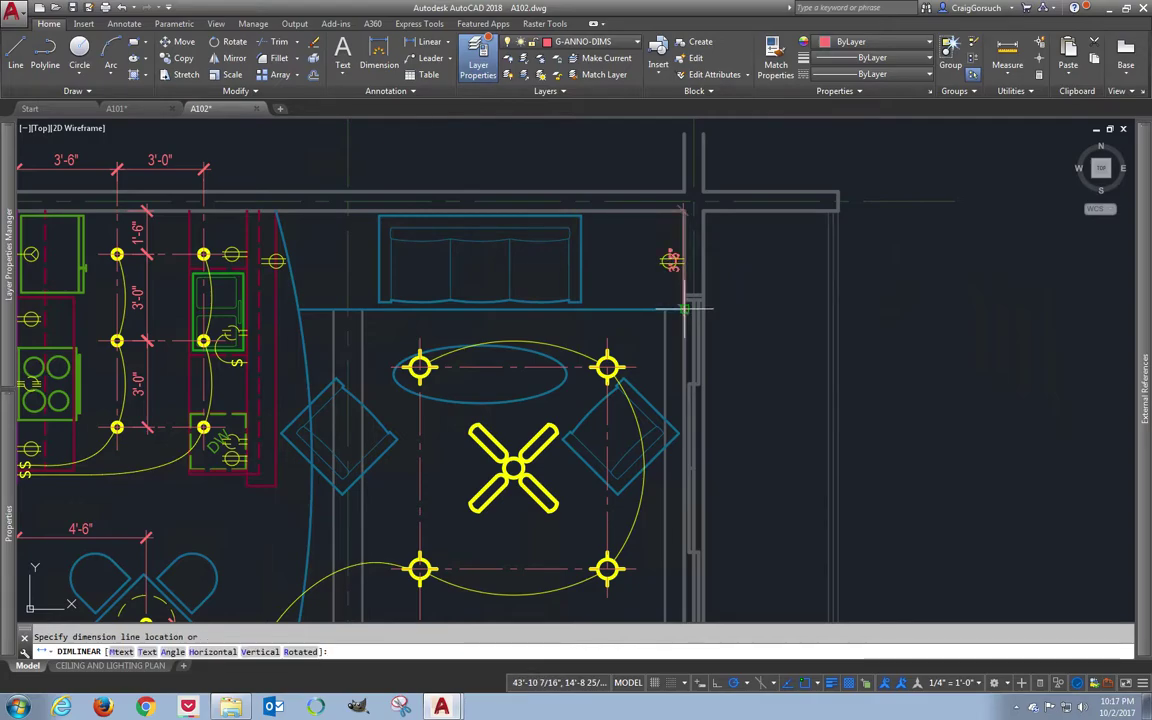
click(745, 290)
- Add a vertical linear dimension from the lower wall to the lower living room ceiling line, outside the existing 2'-0" dimension
middle_drag(737, 414, 713, 368)
middle_drag(696, 457, 674, 355)
key(Return)
click(641, 571)
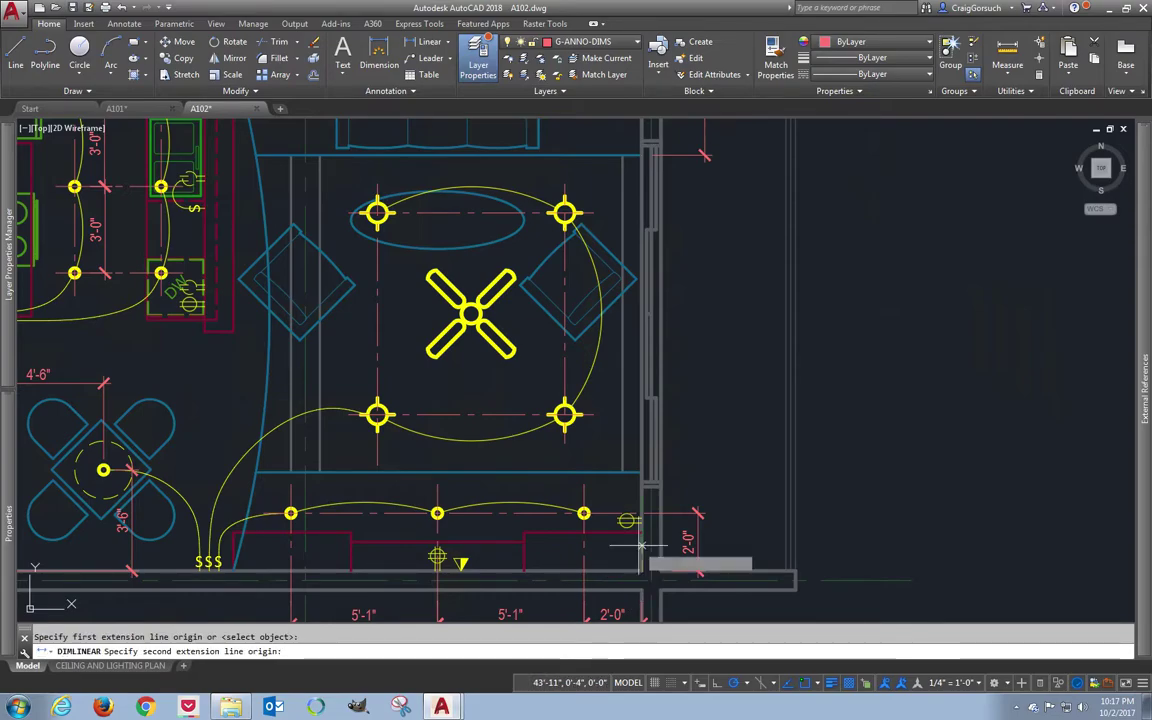
click(638, 472)
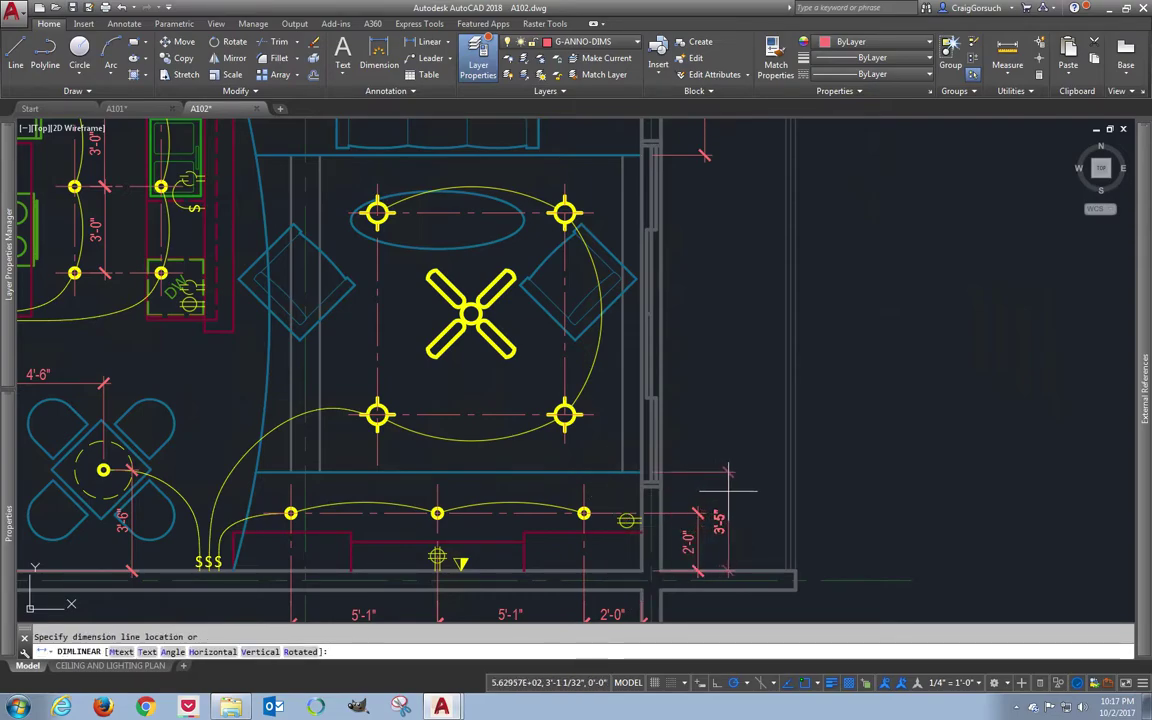
click(733, 480)
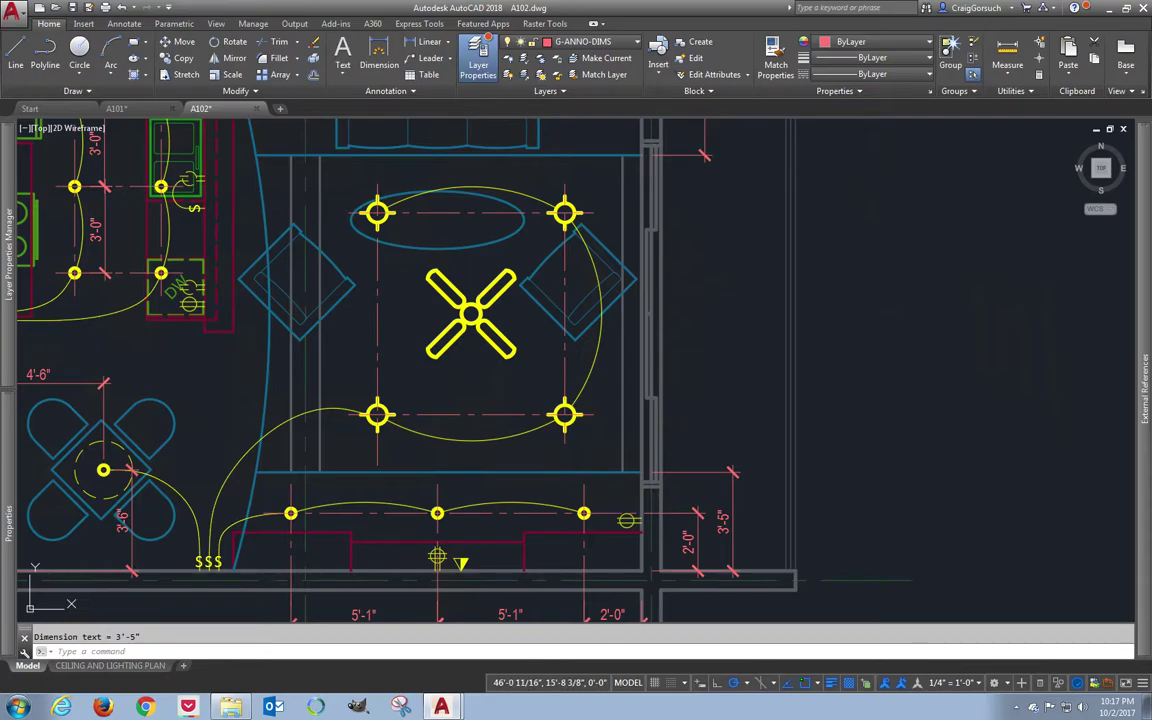
- Stretch the upper ceiling line dimension outward so its dimension line aligns with the lower one
click(705, 155)
click(705, 155)
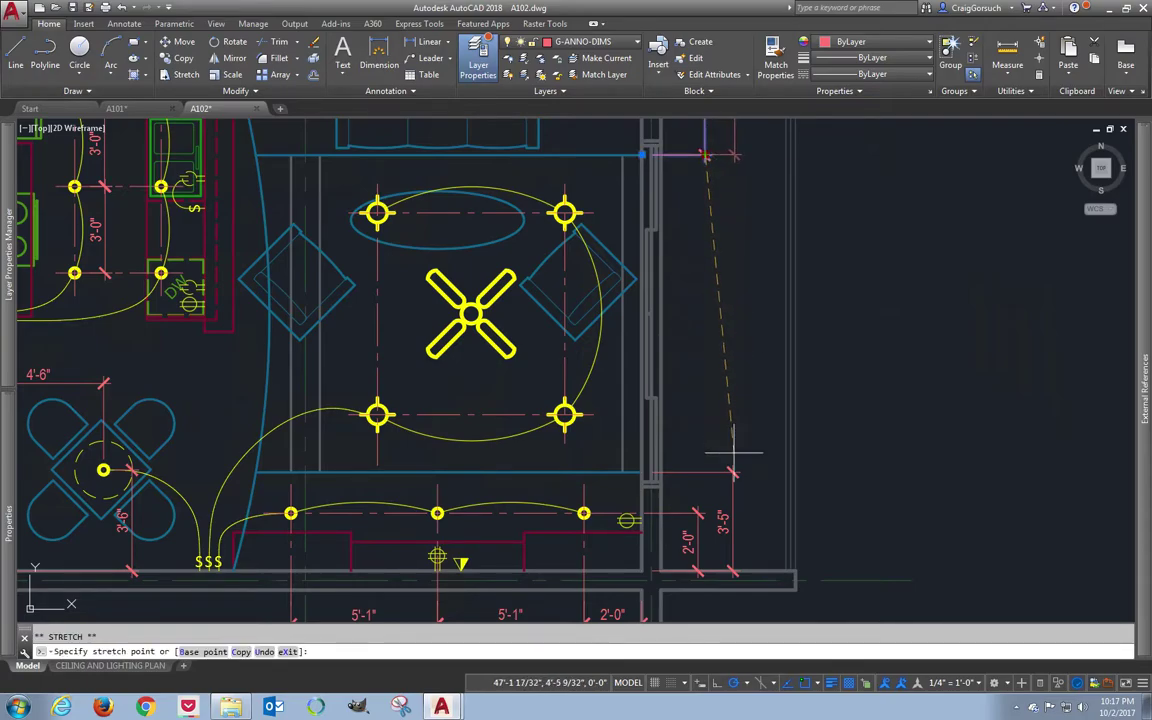
mouse_move(697, 308)
middle_down()
mouse_move(793, 335)
mouse_move(884, 330)
middle_up()
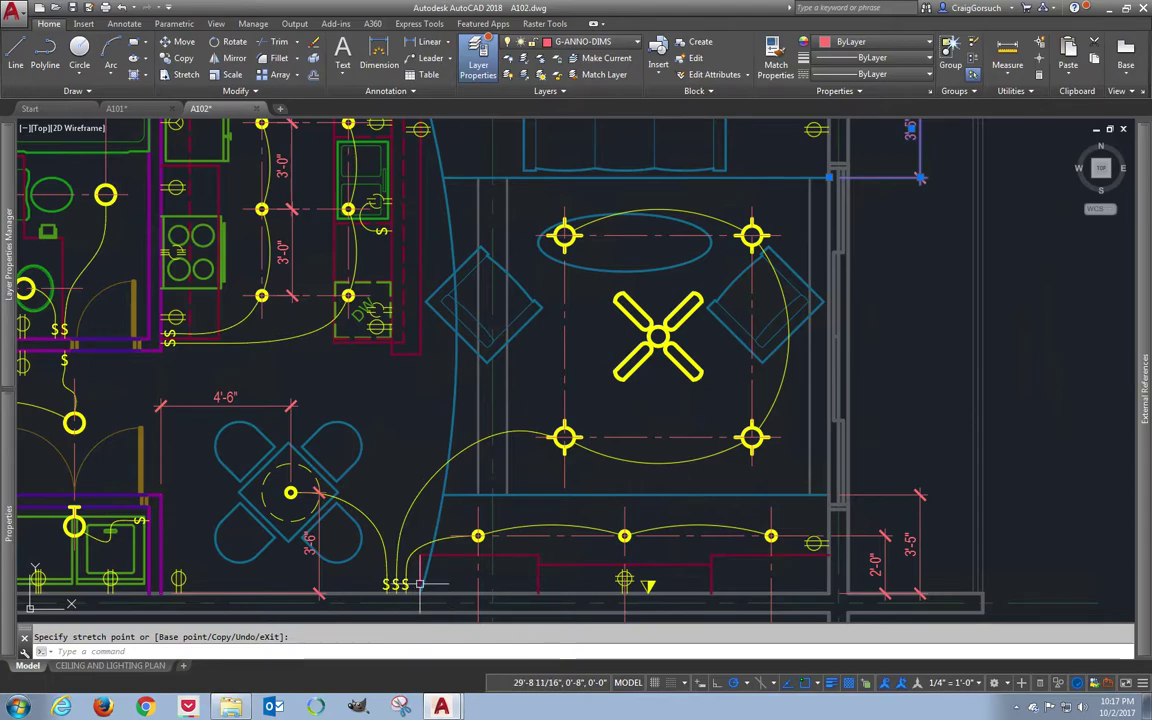
- Dimension horizontally from the right kitchen lights' centerline to the curved ceiling line's upper end, aligned with the dimension string above the kitchen
middle_drag(420, 275, 448, 353)
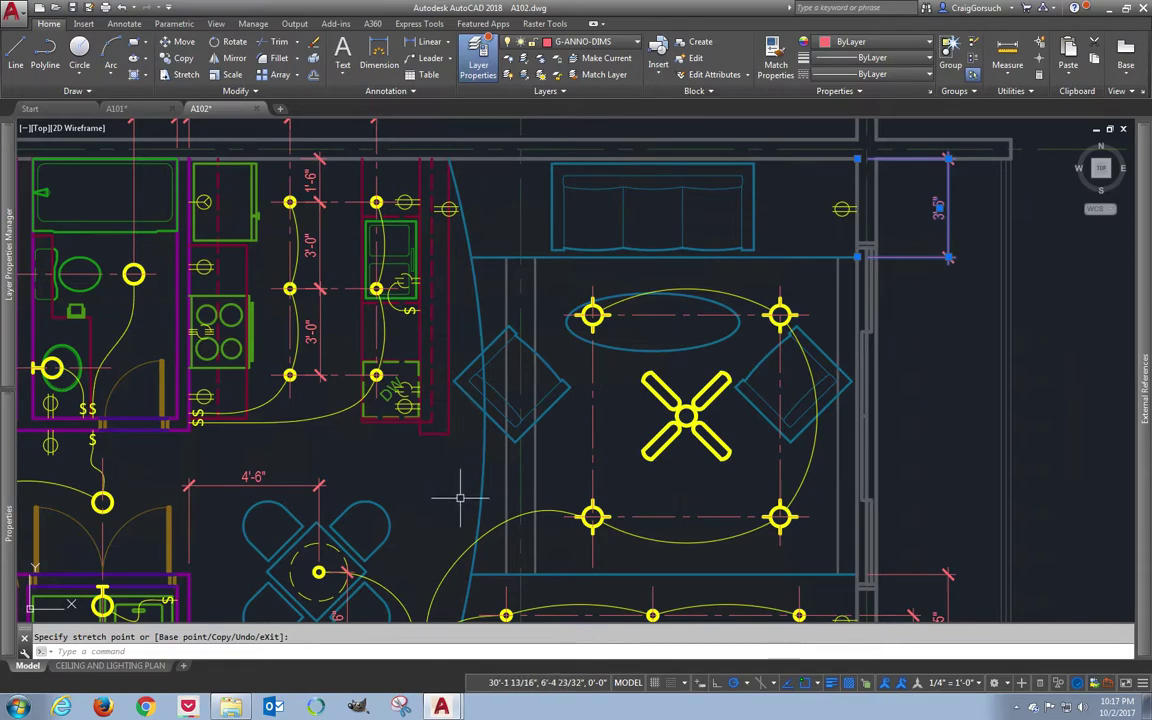
mouse_move(460, 494)
middle_down()
mouse_move(480, 362)
mouse_move(536, 418)
mouse_move(631, 592)
middle_up()
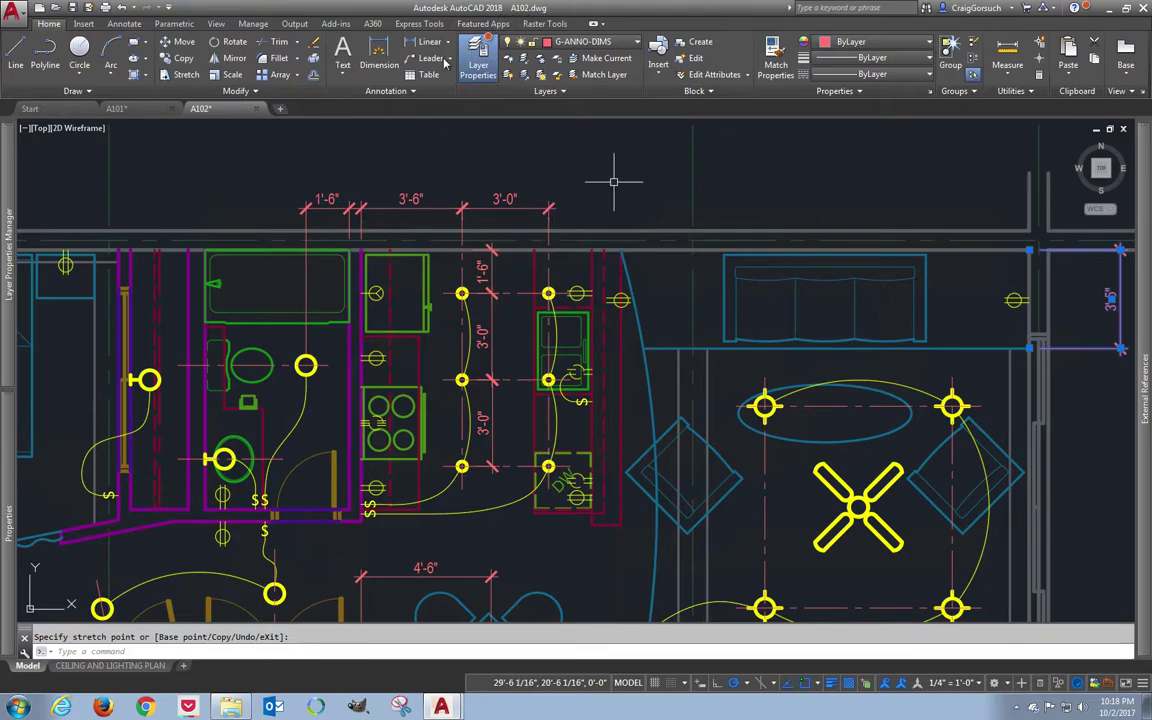
click(427, 43)
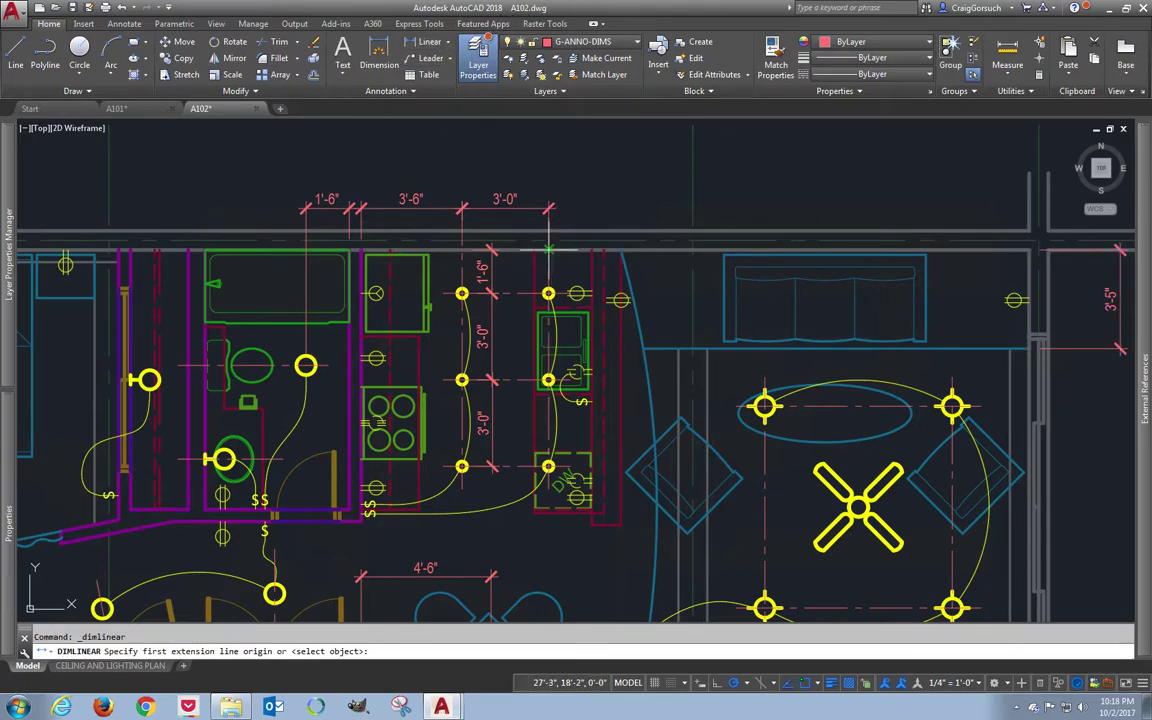
click(549, 232)
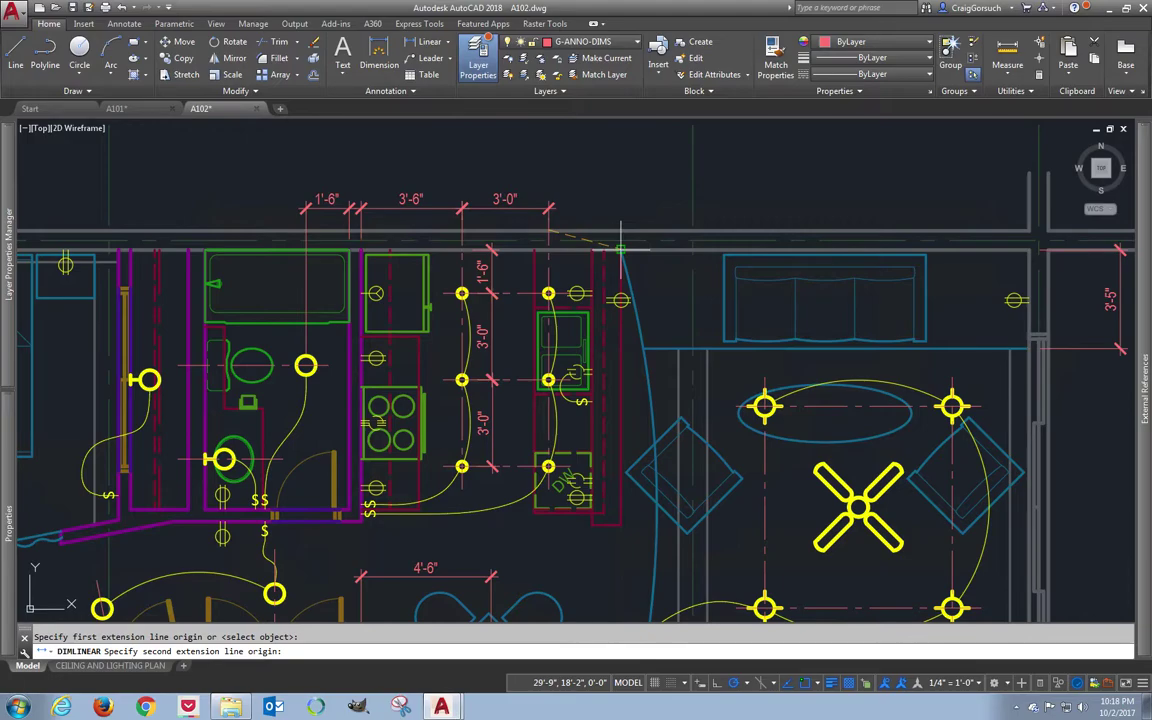
click(621, 247)
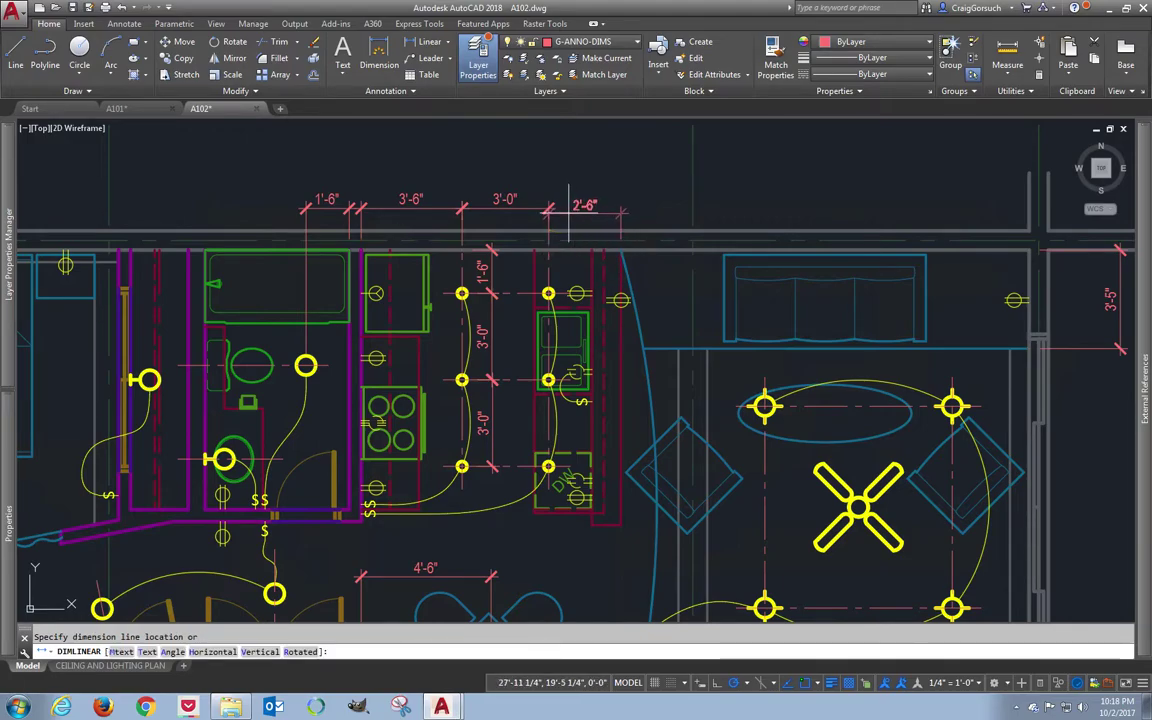
click(557, 207)
- Add a jogged radius dimension to the curved ceiling line, with its center override and jog above the dining table
middle_drag(614, 371, 631, 333)
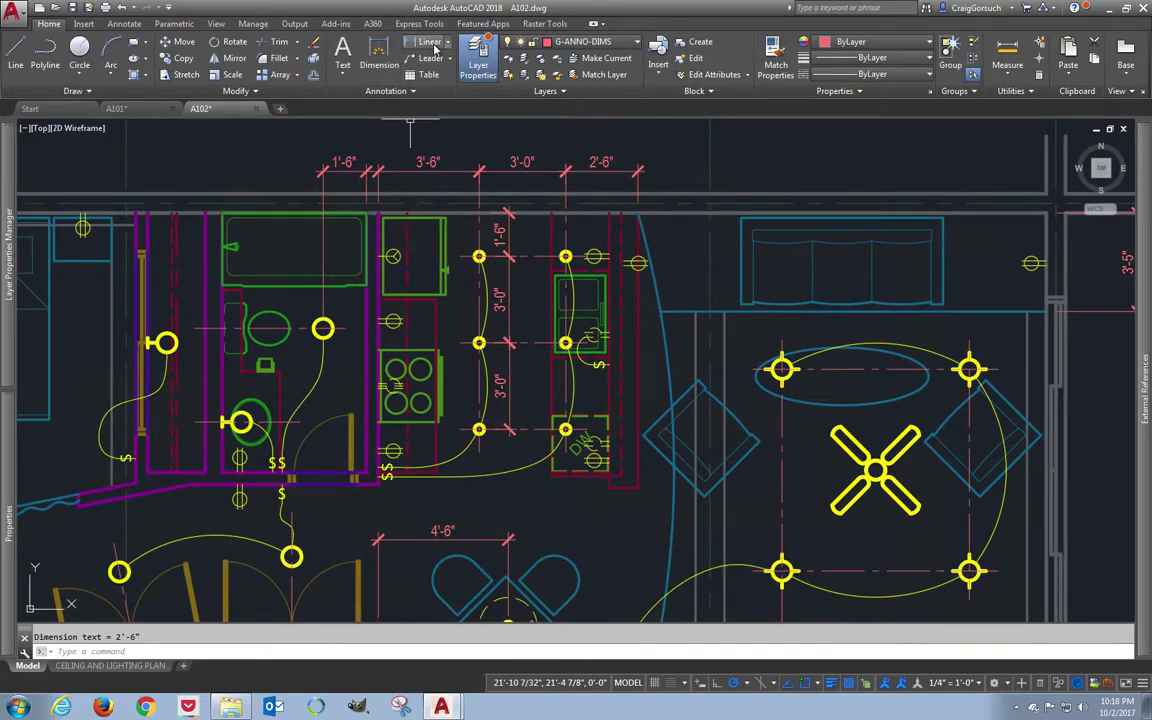
click(447, 42)
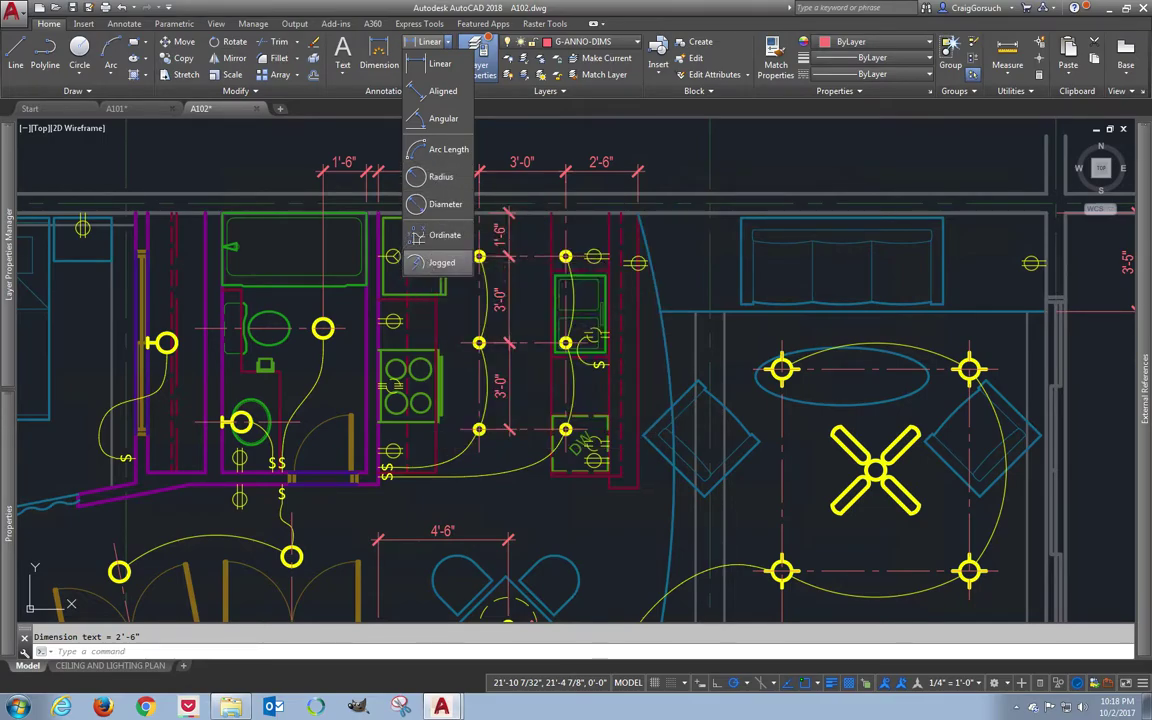
click(427, 264)
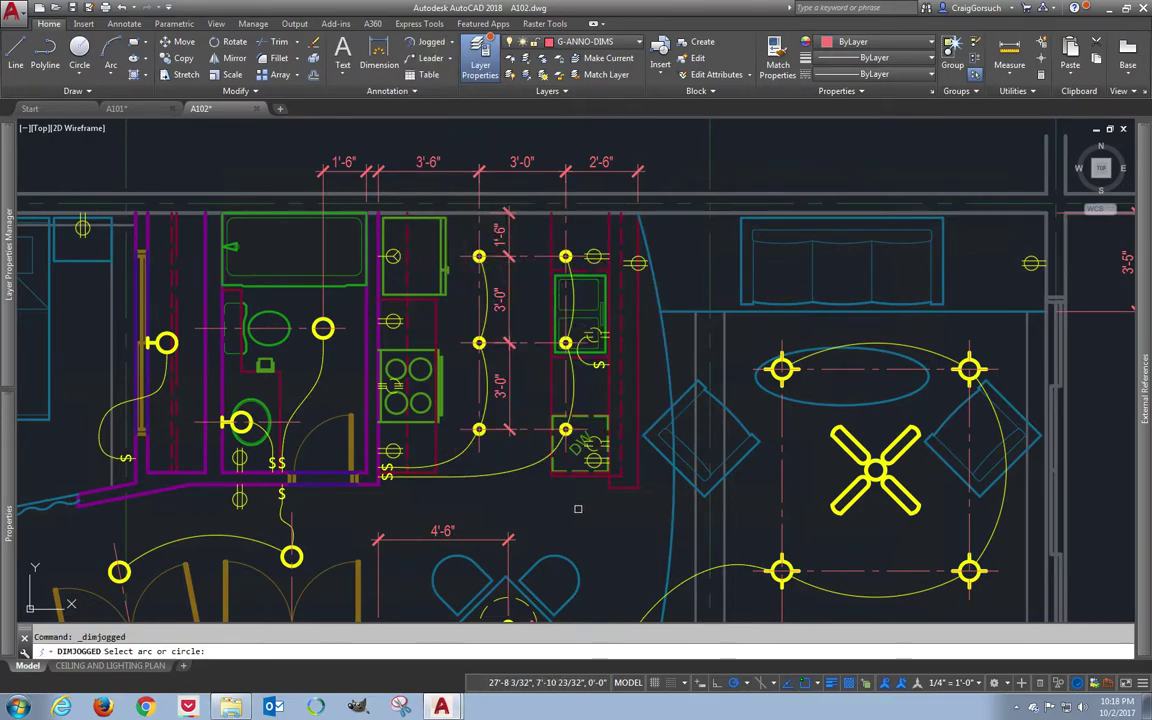
click(668, 512)
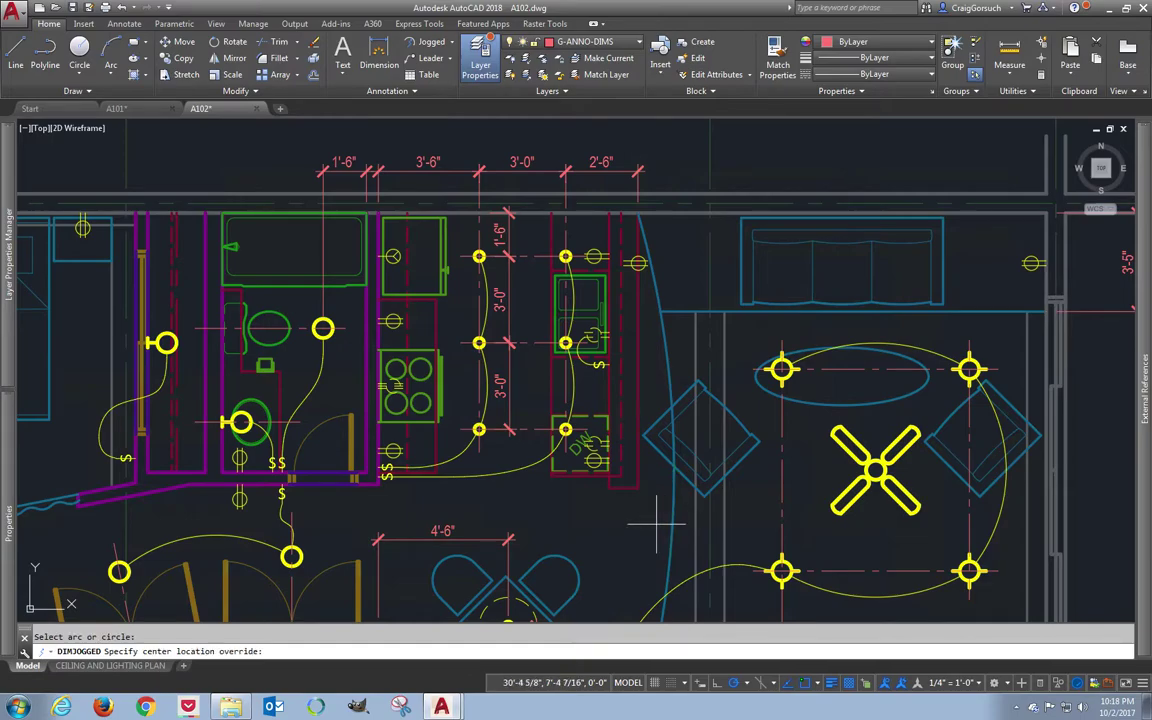
middle_drag(656, 524, 697, 461)
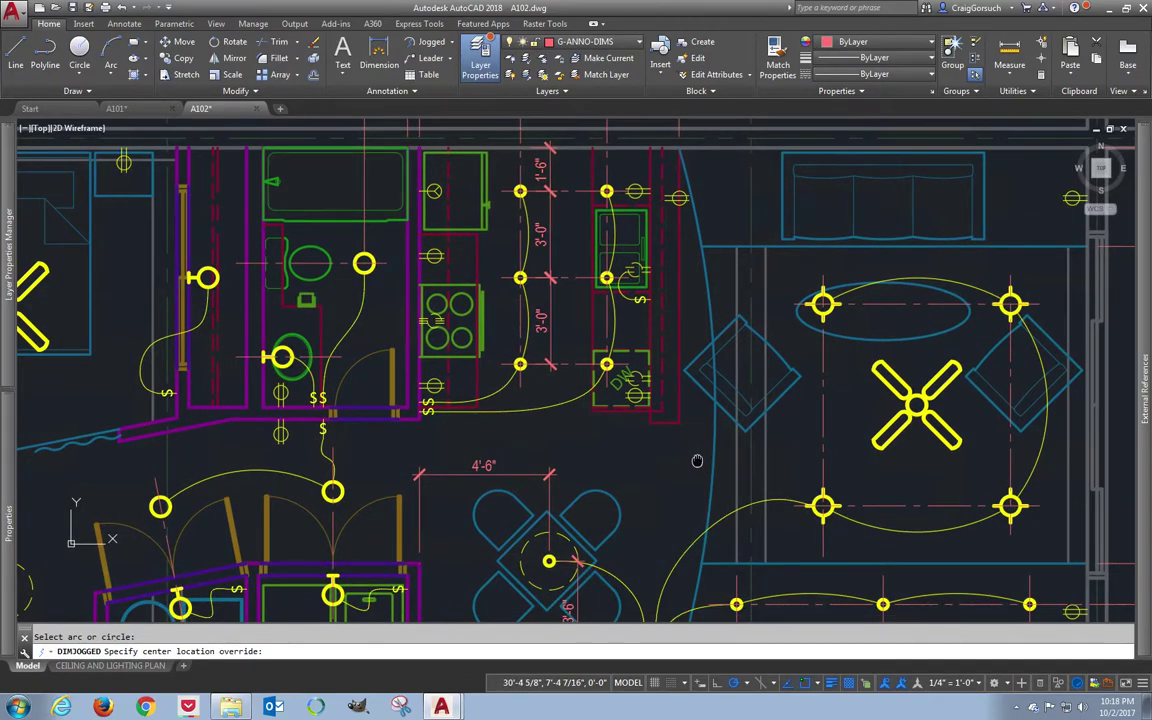
click(565, 446)
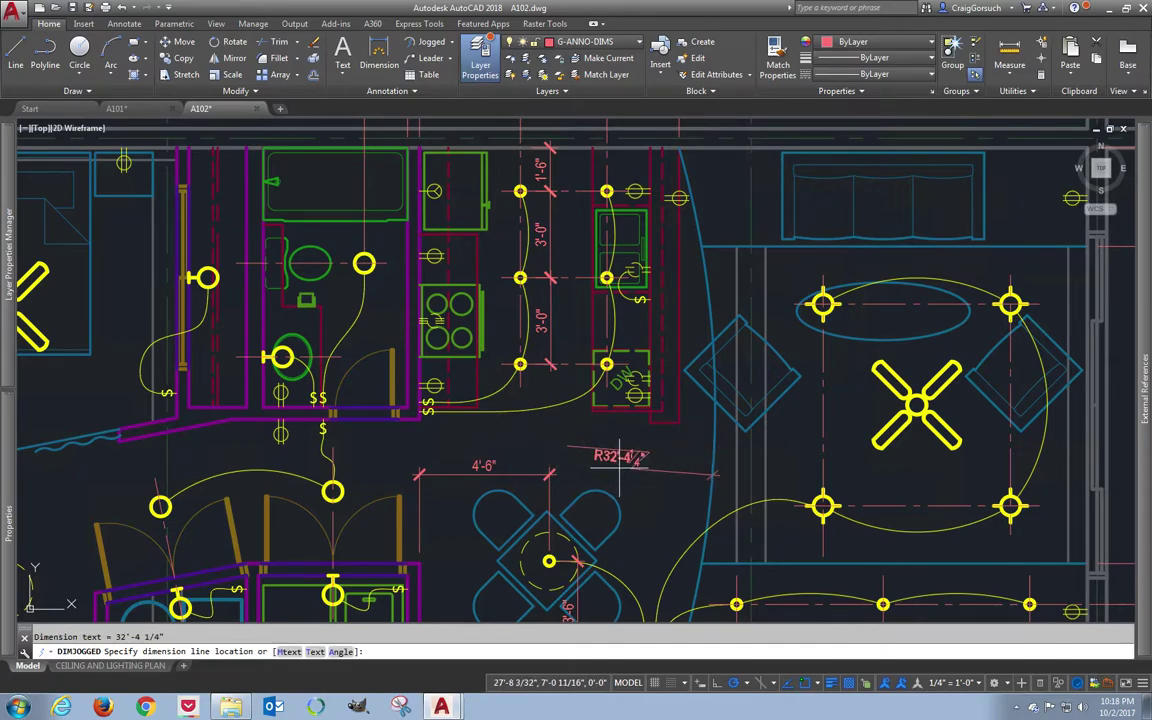
scroll(677, 471, up, 2)
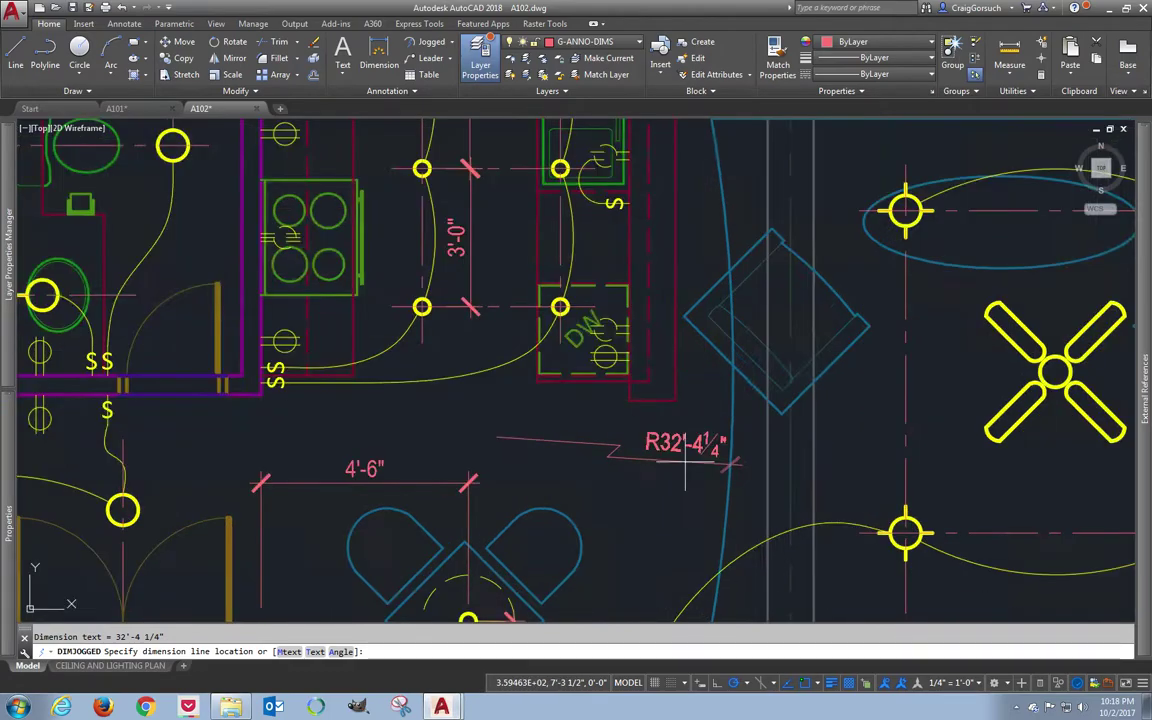
click(678, 472)
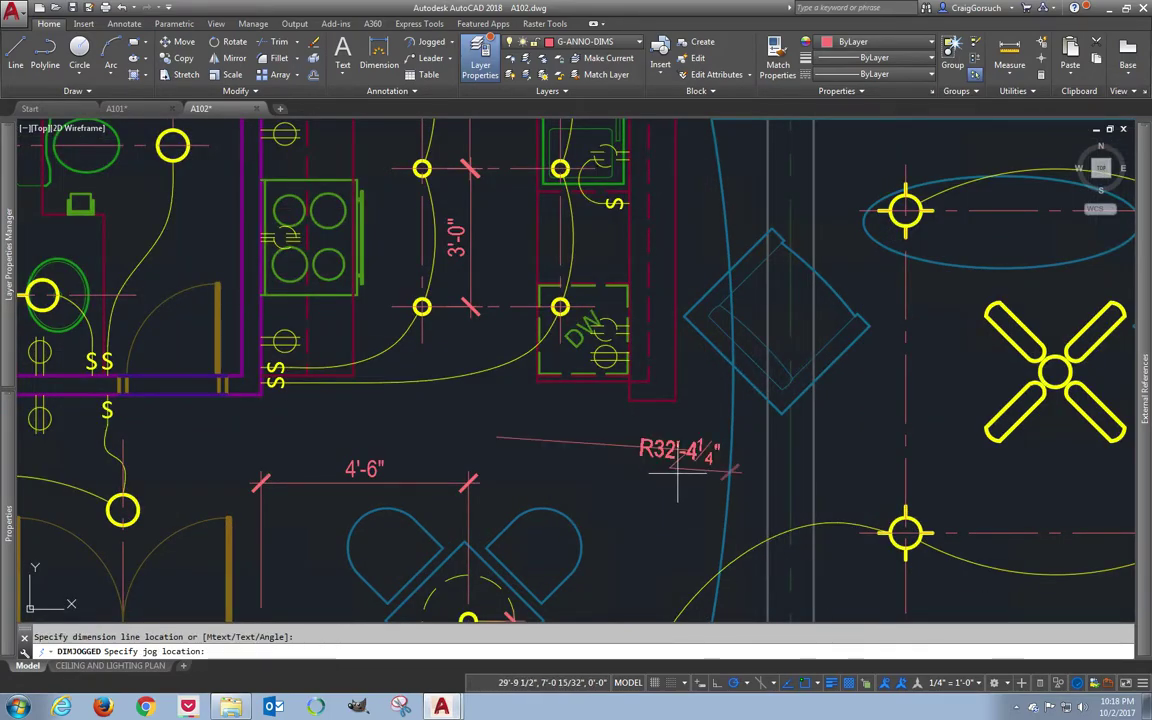
click(605, 485)
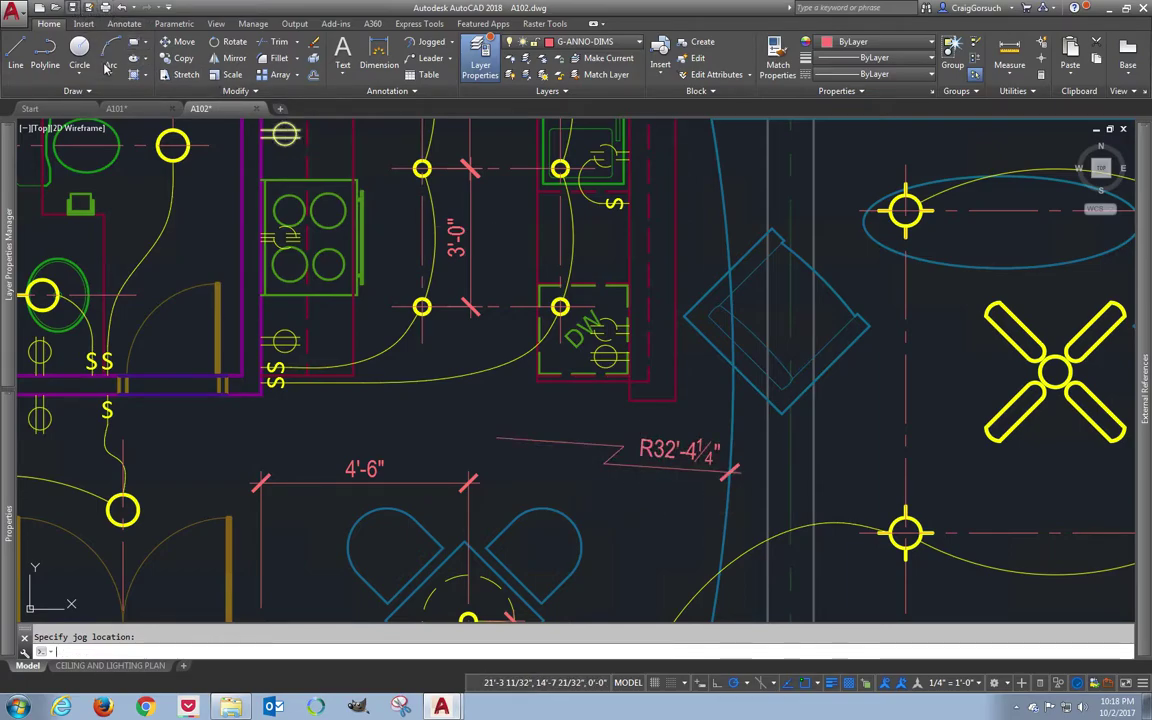
- Save A102 and switch to the model space of the A101 floor plan drawing
key(ctrl+s)
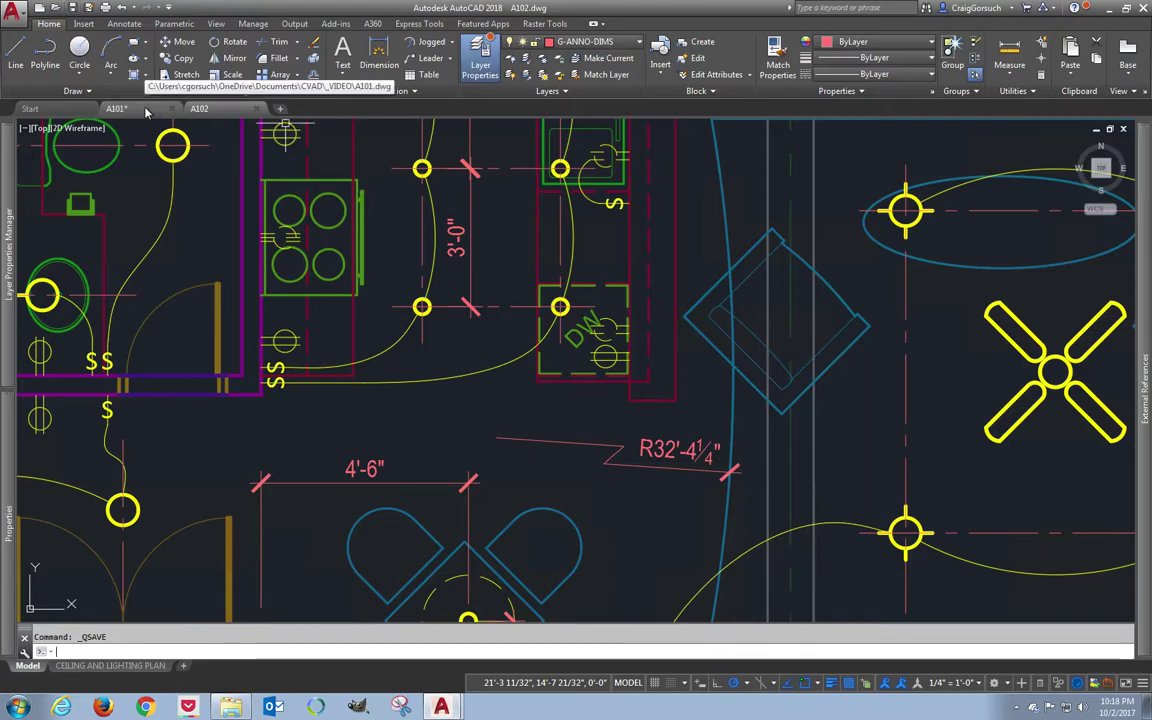
click(140, 108)
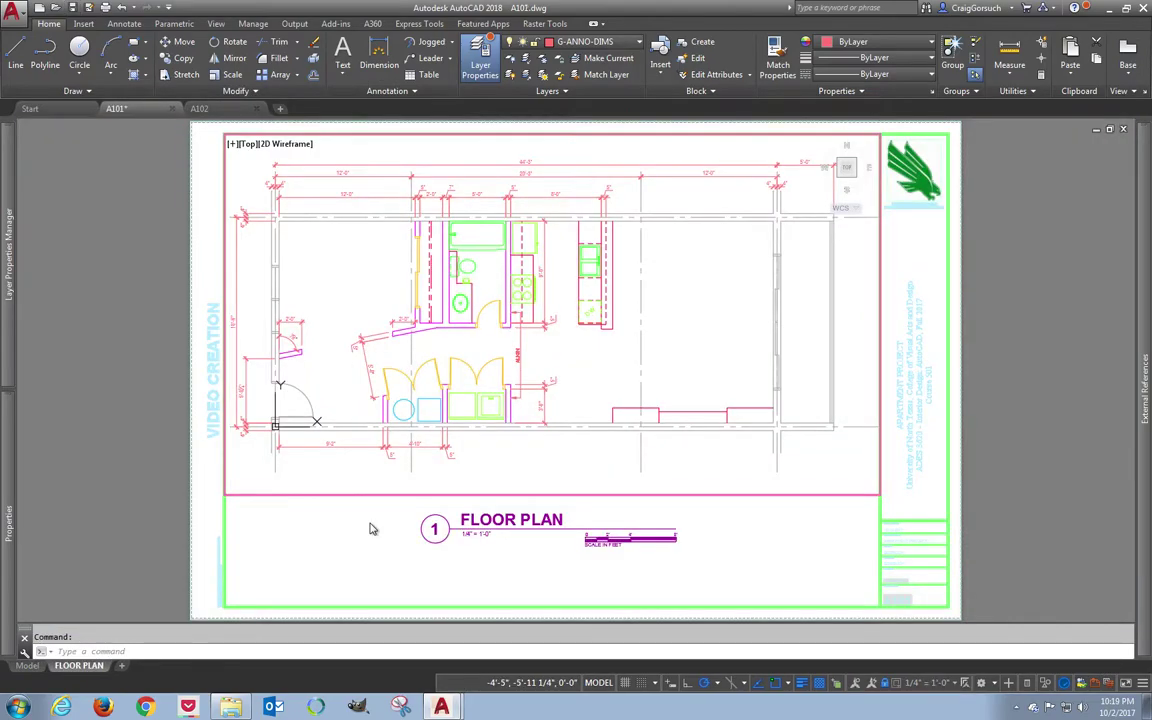
click(27, 665)
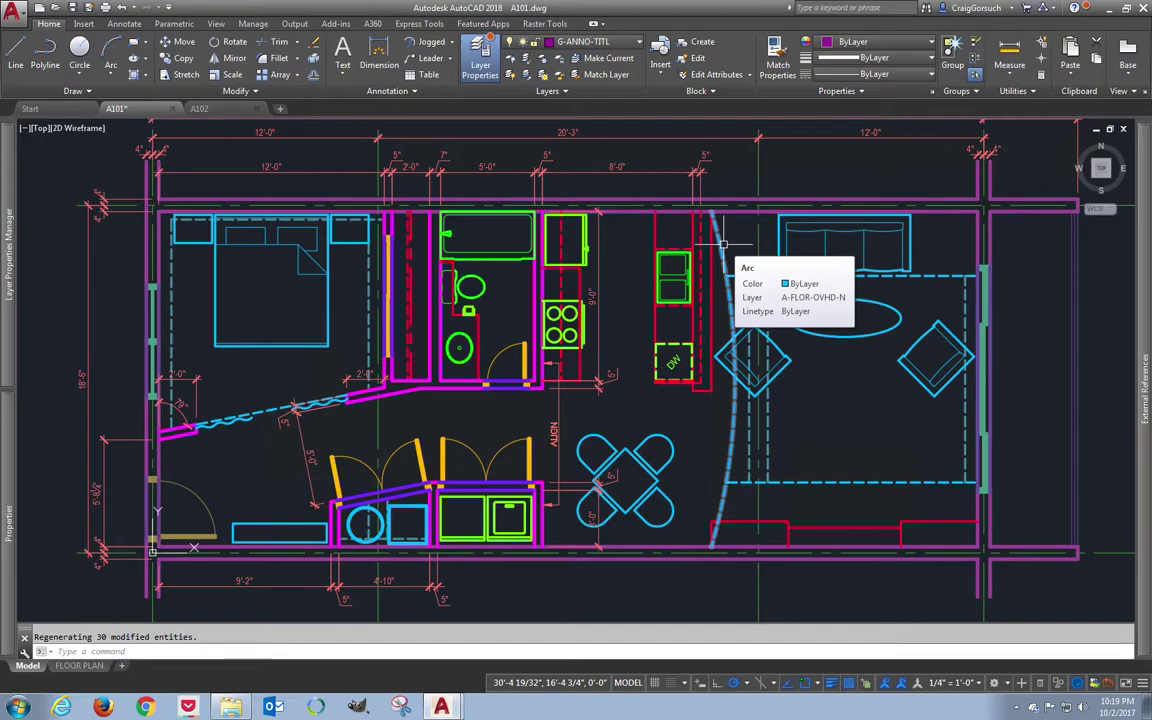
- Draw two circles of 32' radius centered on the upper and lower endpoints of the dashed living room arc
text(c)
key(Return)
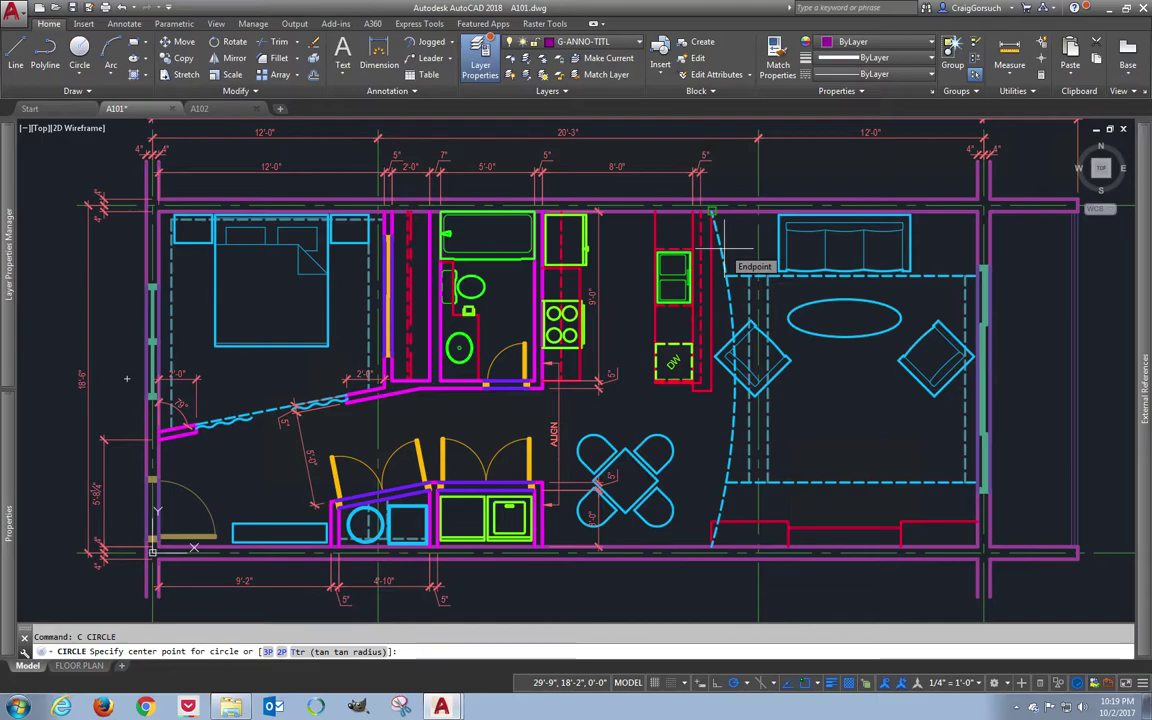
click(712, 212)
text(32')
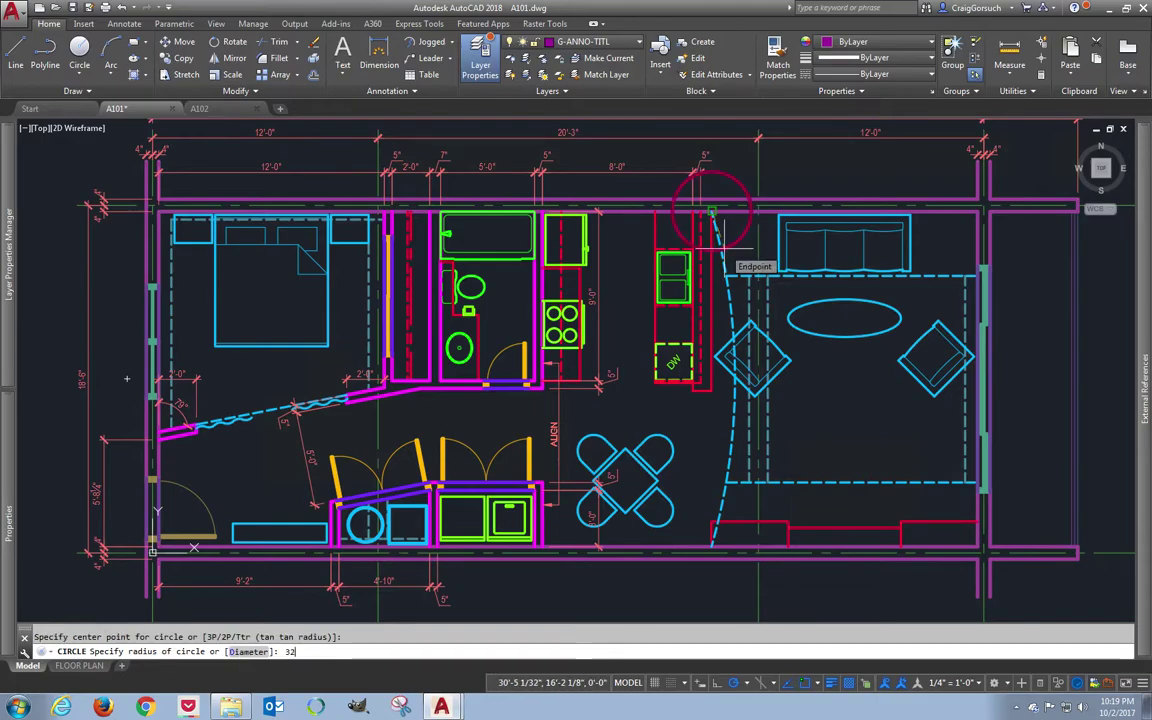
key(Return)
key(Return)
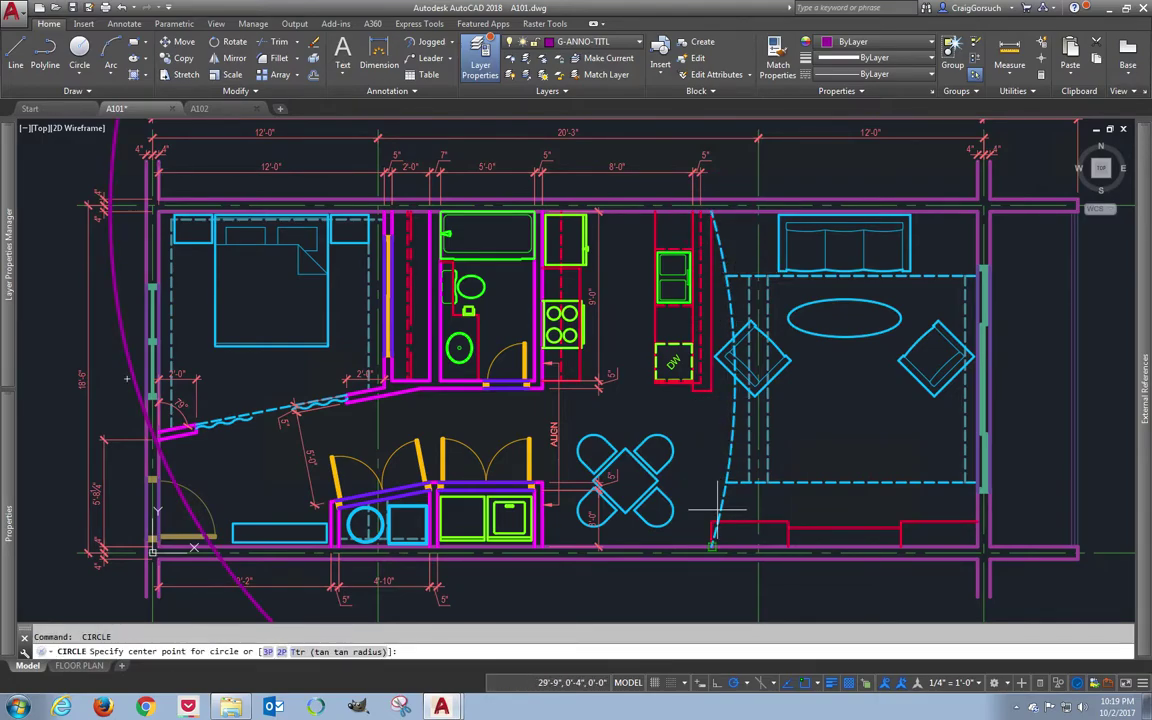
click(712, 545)
text(32')
key(Return)
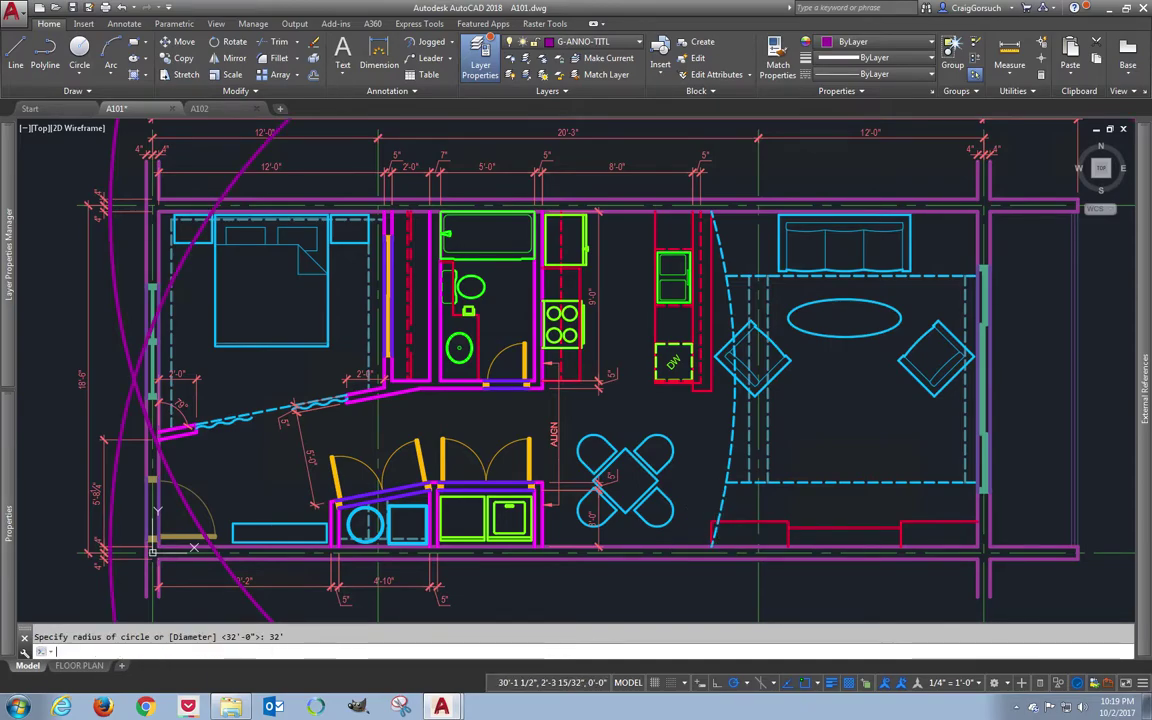
- Draw a third circle of 32' radius centered on the intersection of the two construction circles near the bedroom's exterior wall
key(Return)
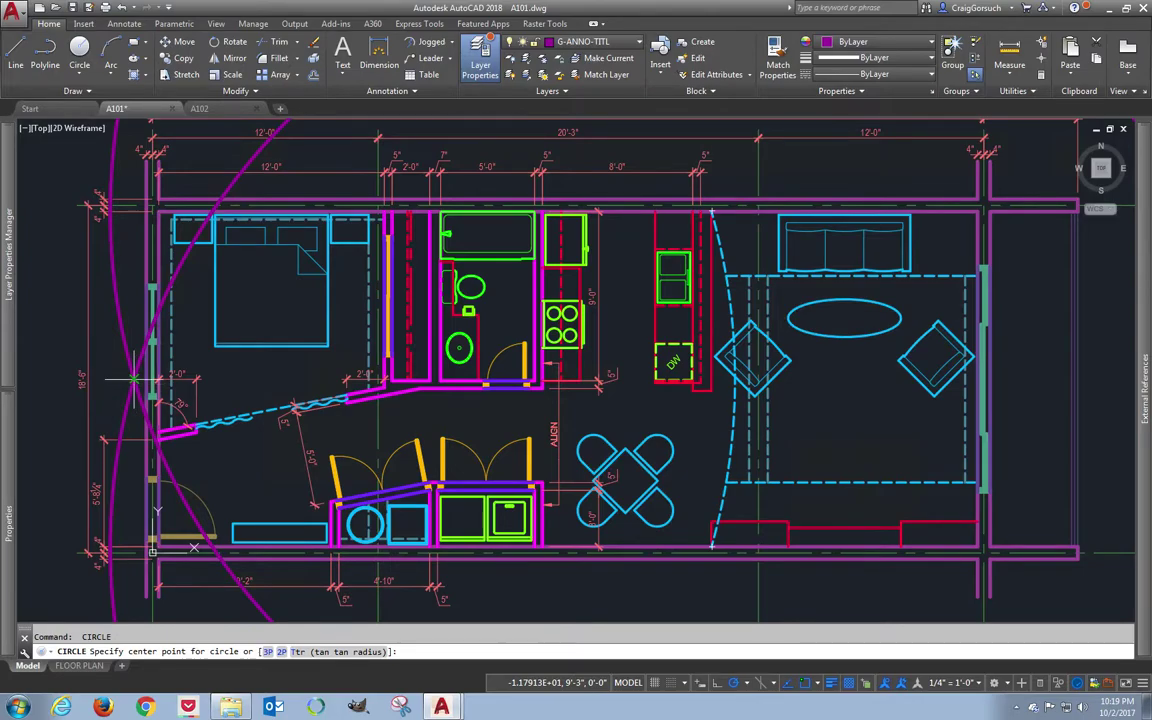
click(133, 379)
text(32)
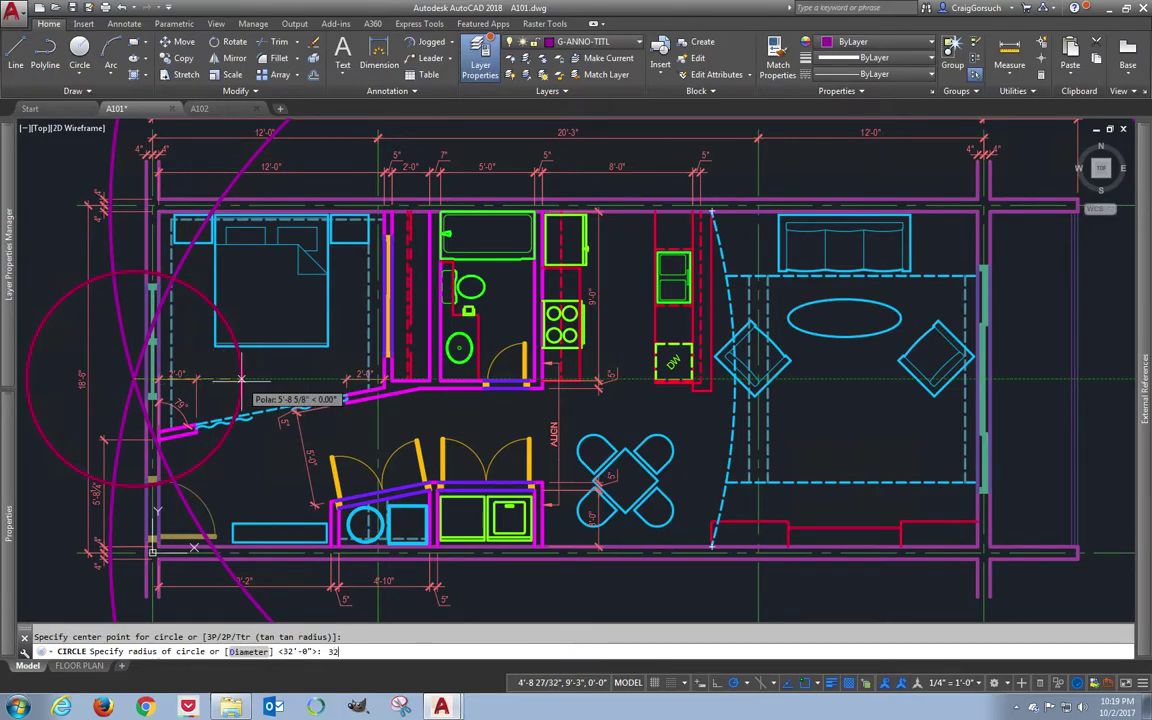
key(Return)
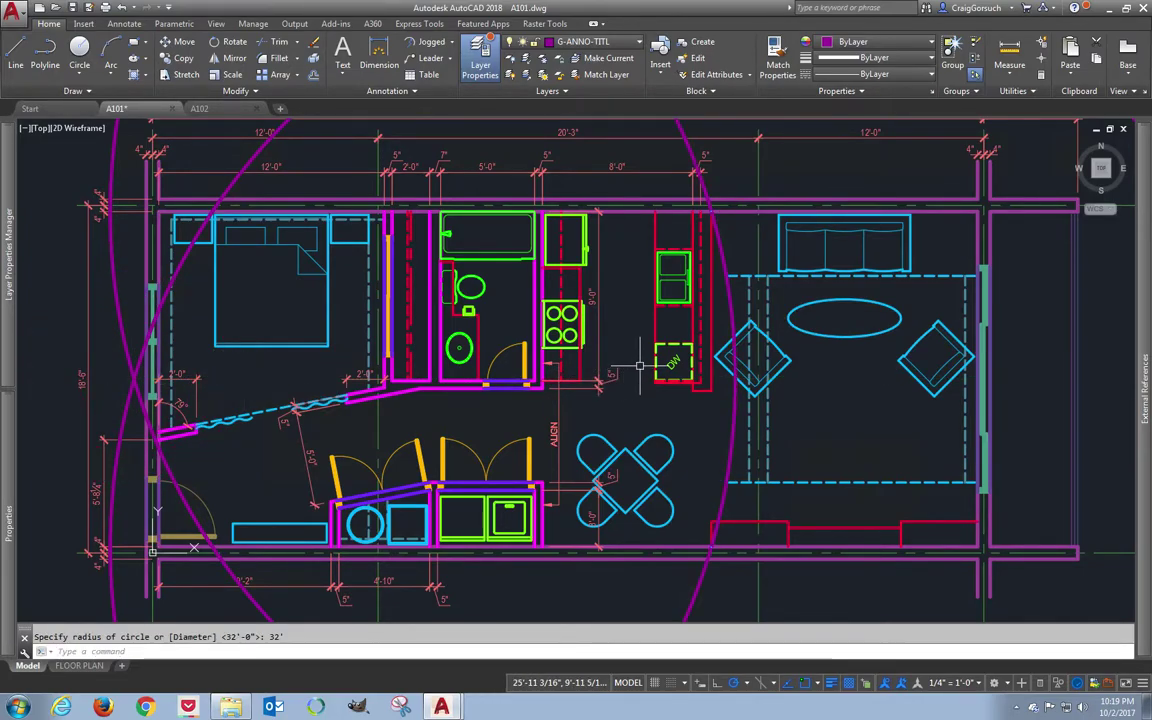
- Examine how closely the new 32' radius circle follows the dashed arc beside the living room armchair
scroll(647, 369, up, 2)
scroll(766, 386, up, 2)
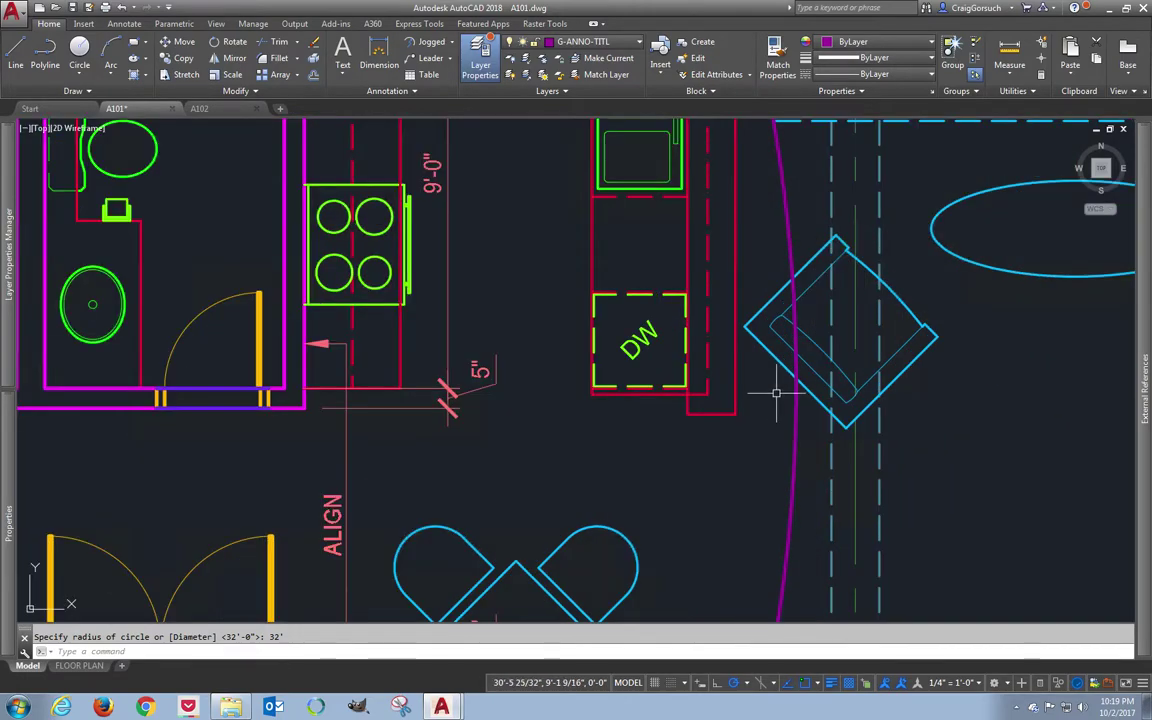
scroll(789, 397, up, 1)
scroll(789, 397, down, 1)
scroll(788, 397, up, 3)
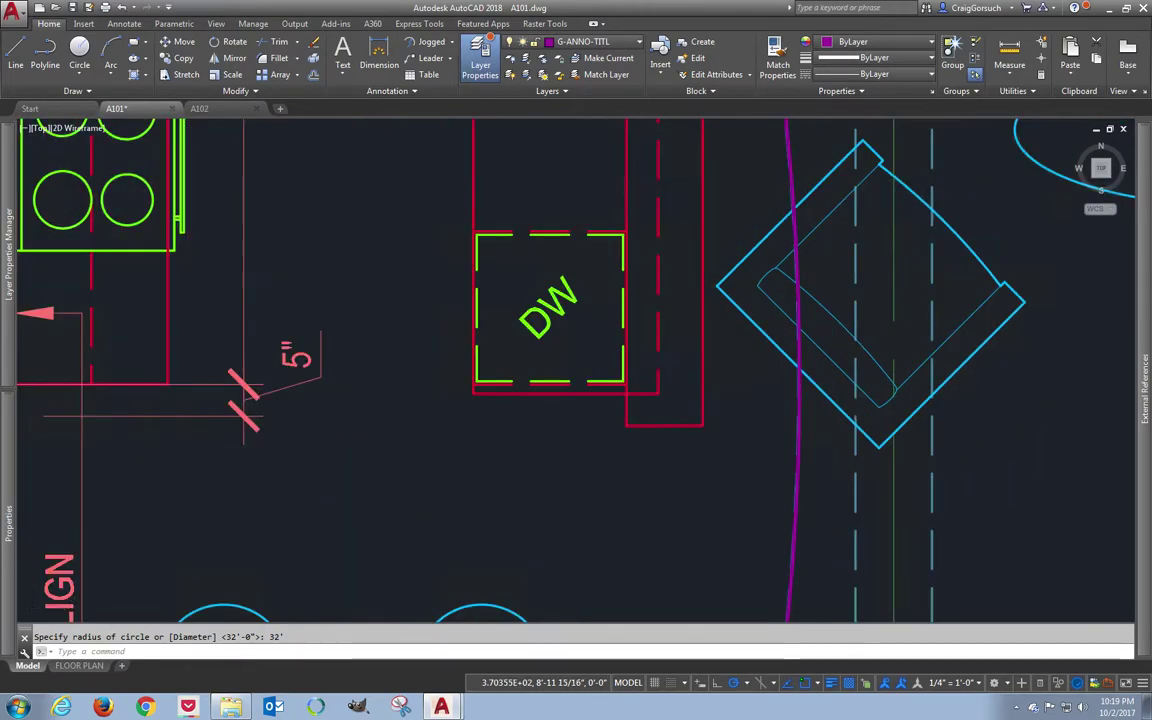
scroll(788, 397, up, 1)
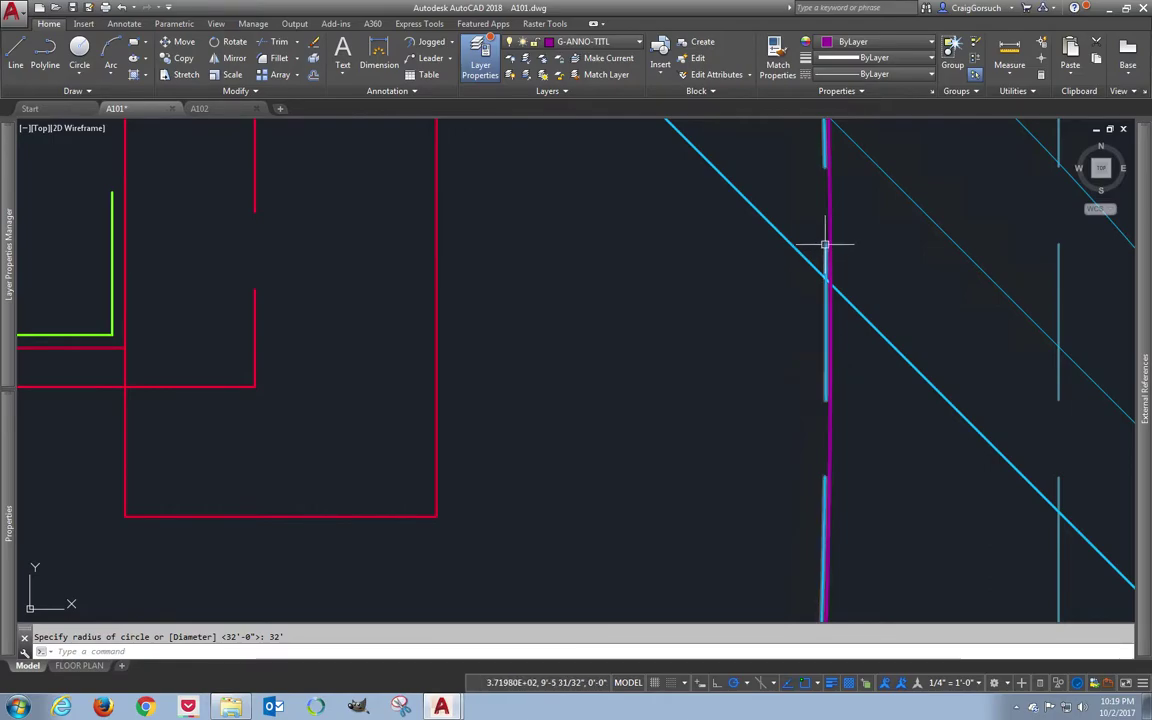
- Stretch the dashed living room arc's midpoint onto the third 32' radius circle beside the armchair
scroll(826, 322, up, 2)
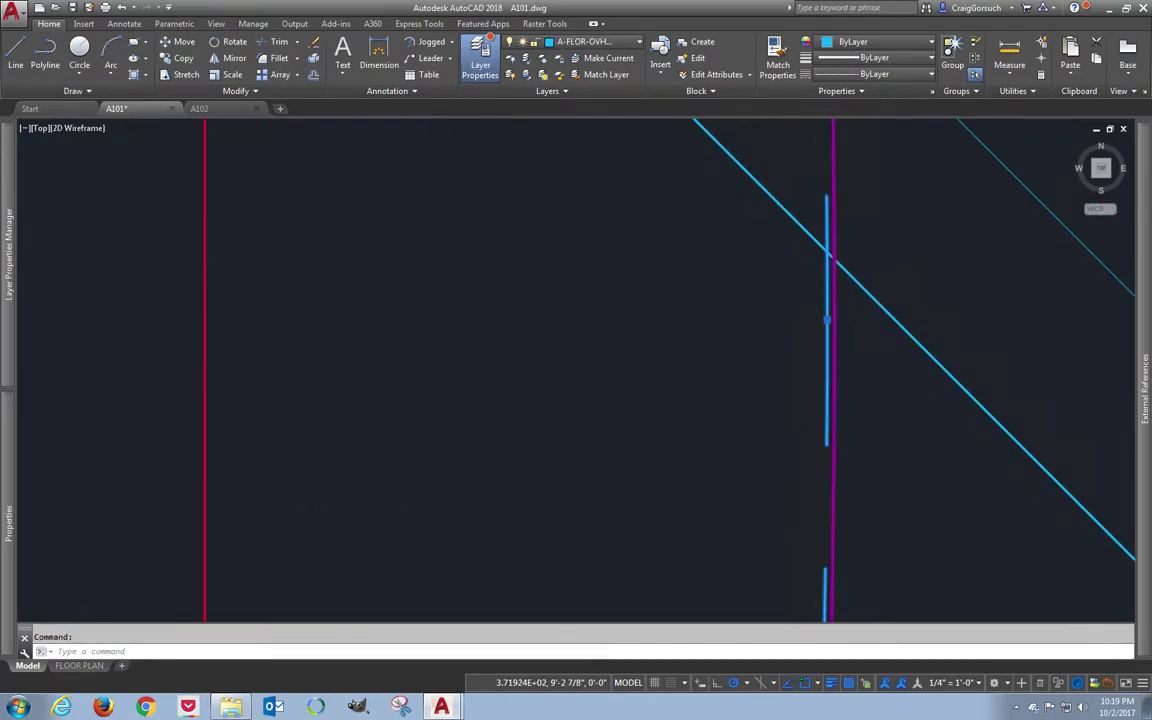
click(829, 318)
click(829, 318)
click(845, 318)
key(Escape)
scroll(744, 373, down, 4)
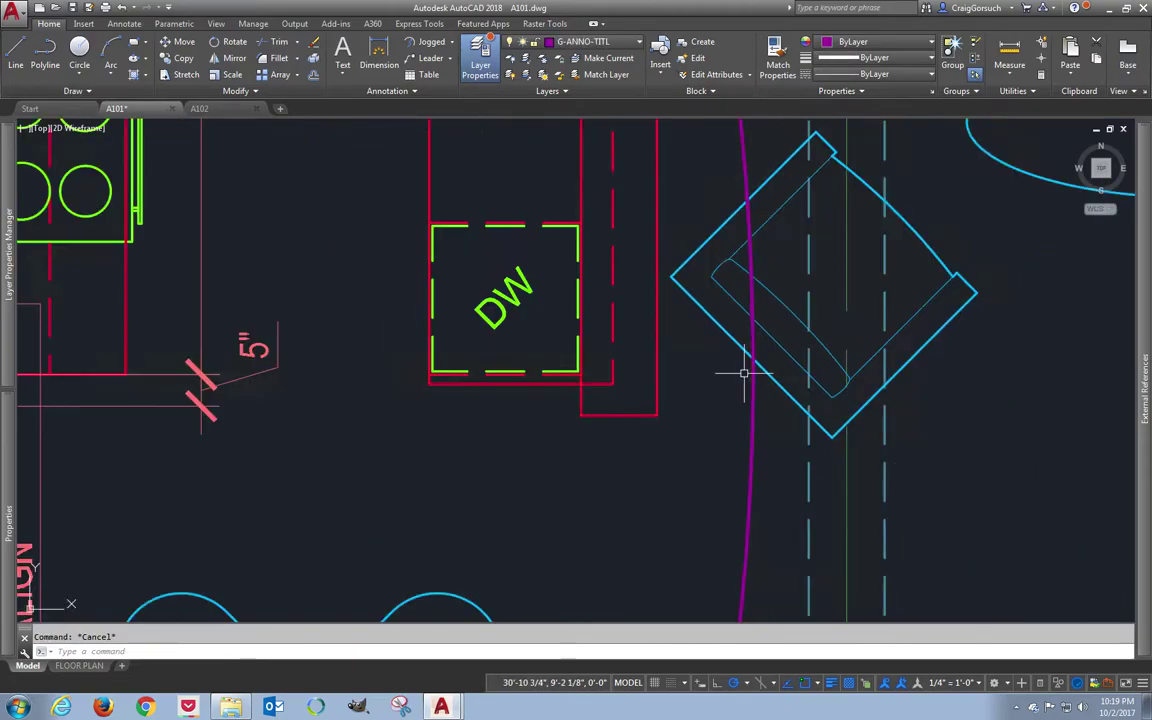
scroll(744, 373, down, 5)
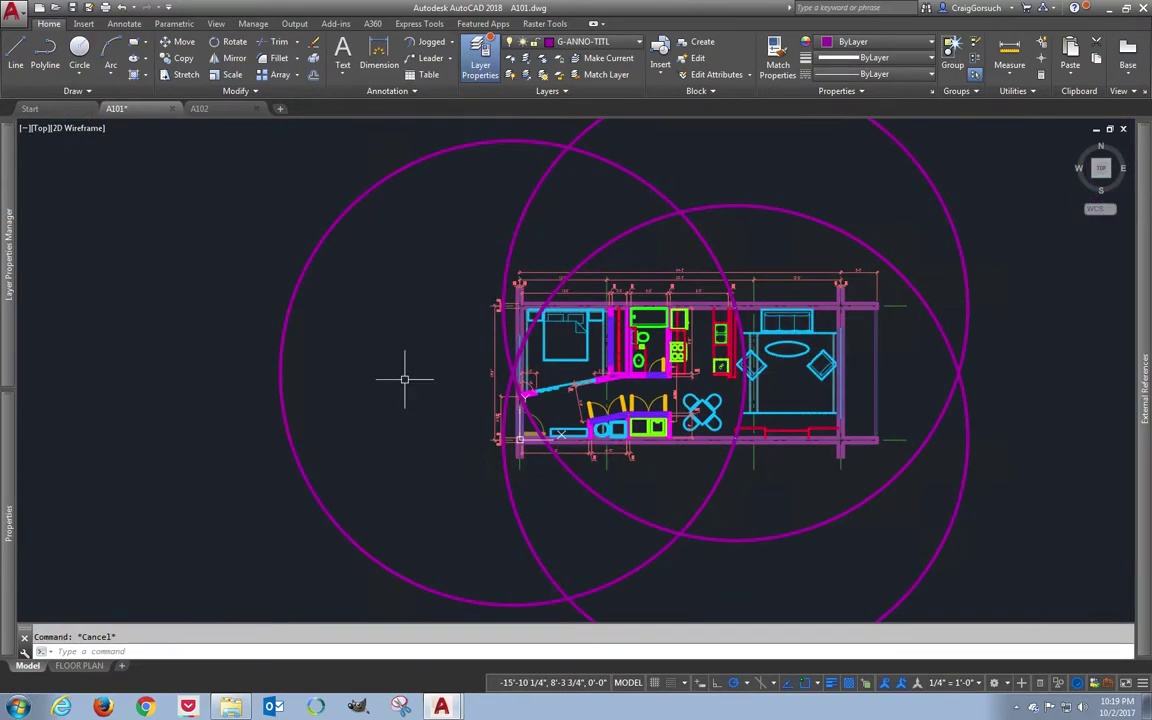
- Erase the three 32' radius construction circles around the floor plan
click(940, 162)
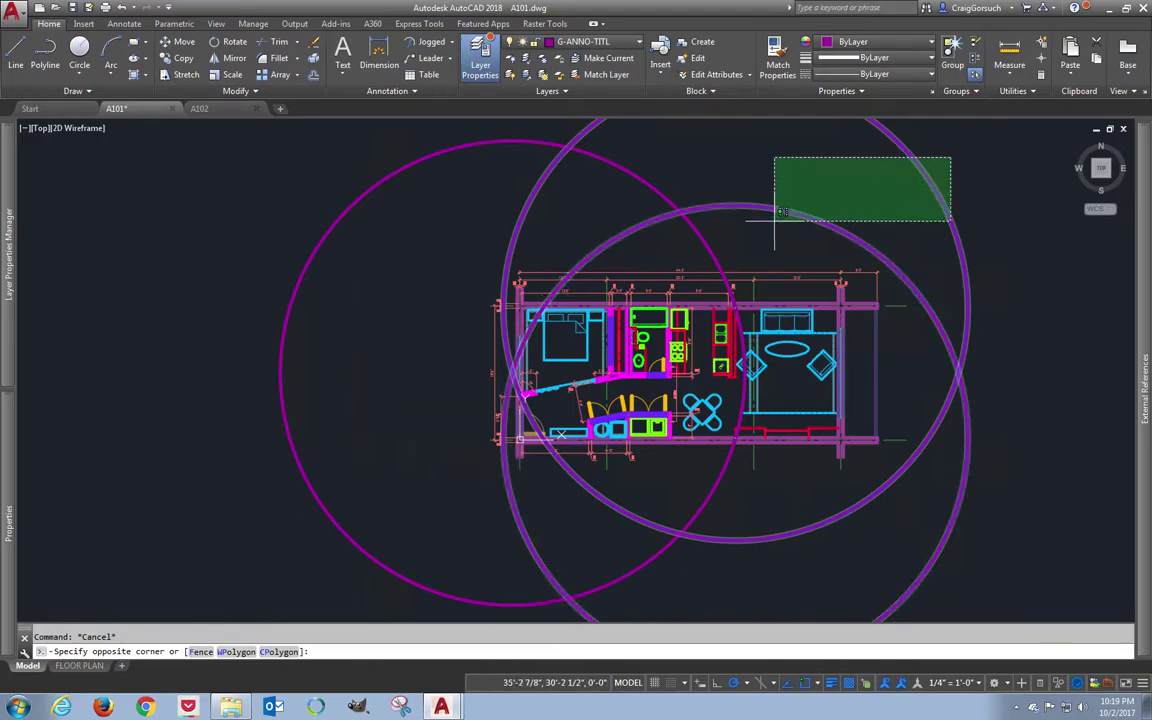
click(535, 167)
text(e)
key(Return)
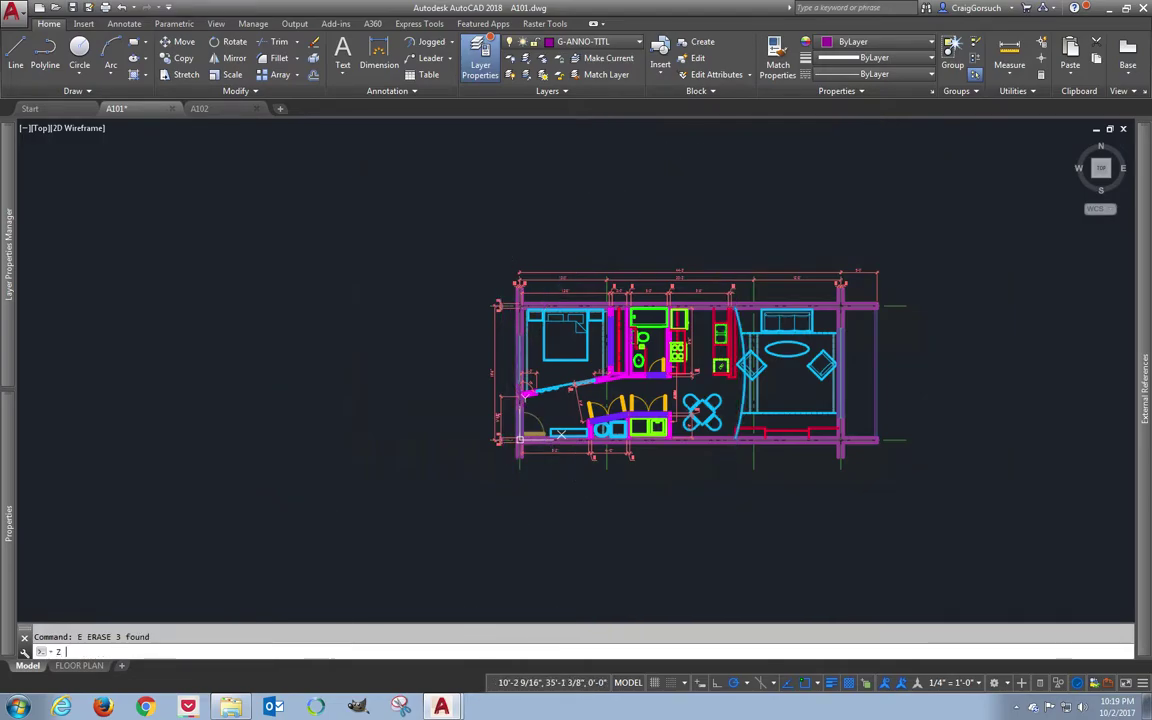
- Zoom A101 to its extents, save it, and reload the A101 external reference in A102
text(z)
key(Return)
text(e)
key(Return)
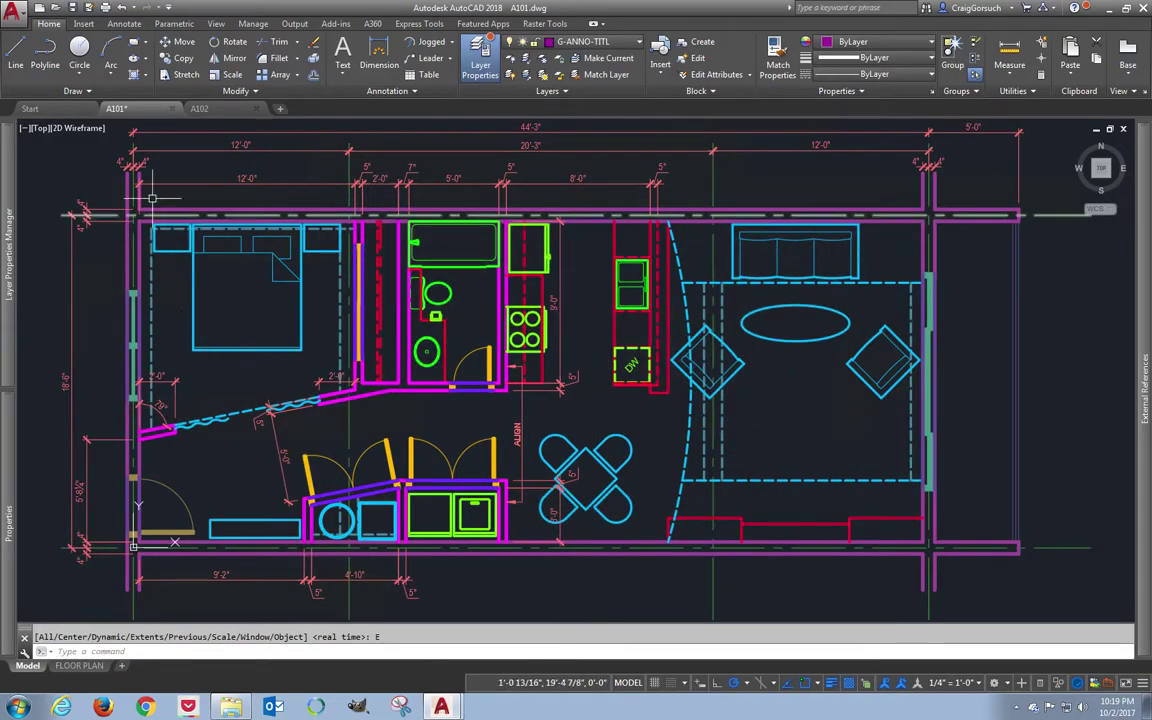
click(72, 7)
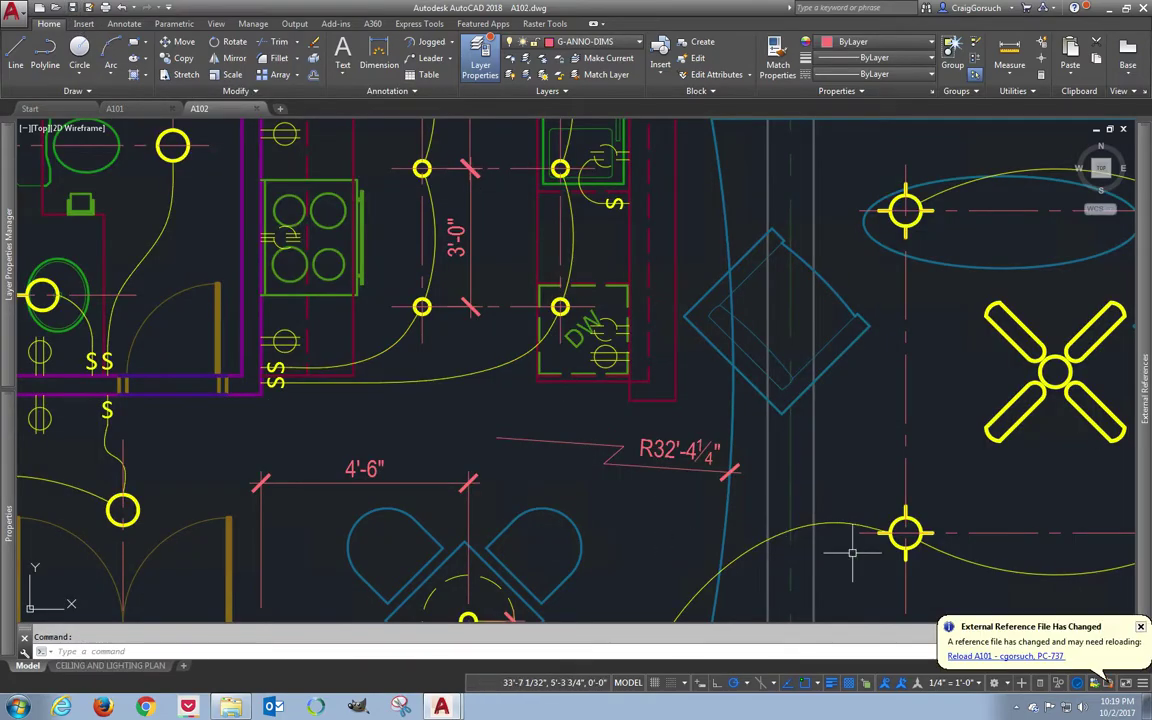
click(1027, 657)
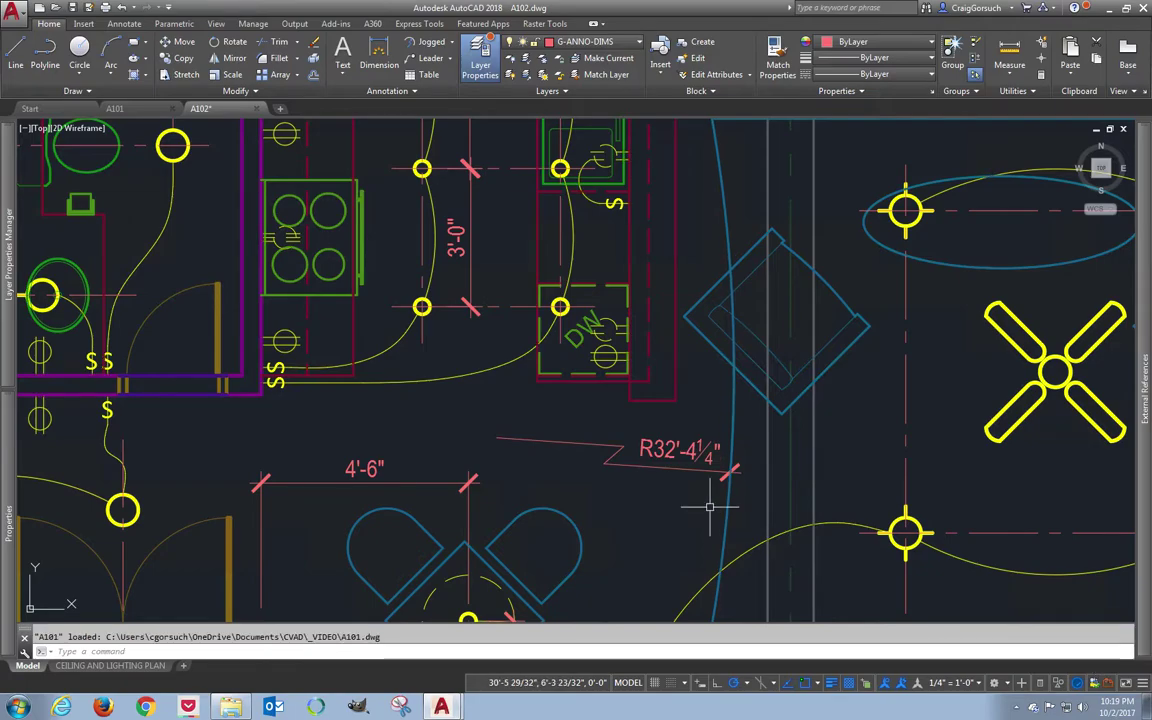
- Try to move the jogged radius dimension's arrow point to the nearest point on the reloaded curved ceiling line
click(709, 467)
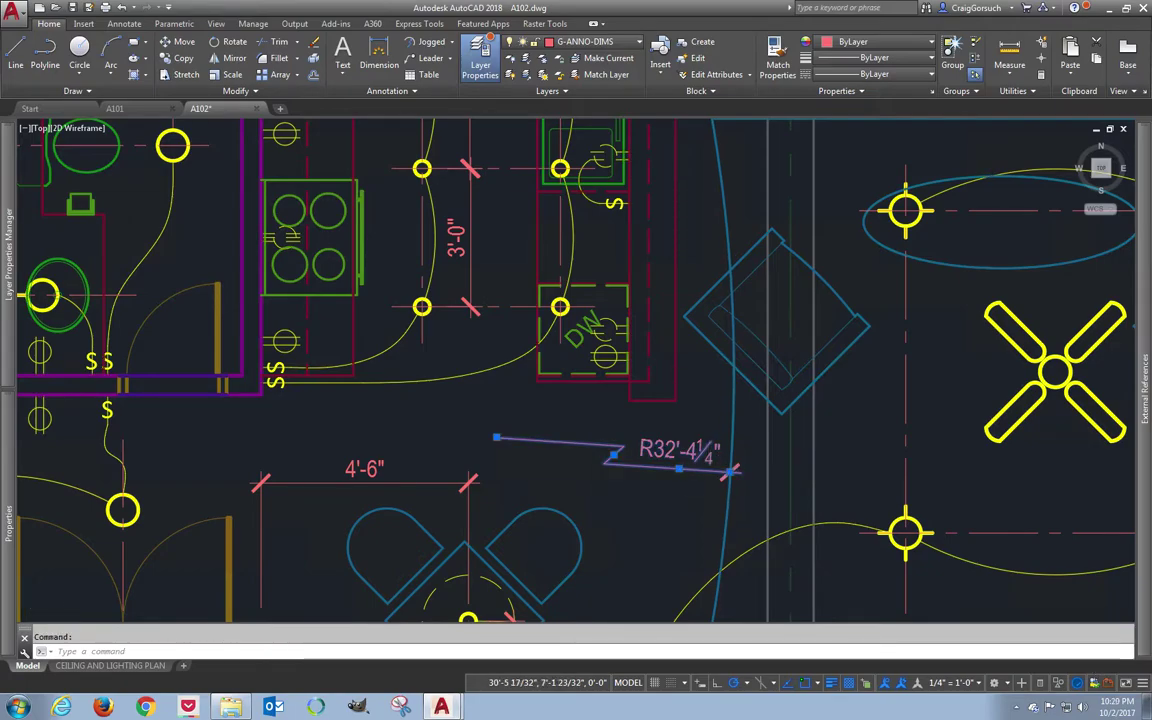
scroll(734, 469, up, 4)
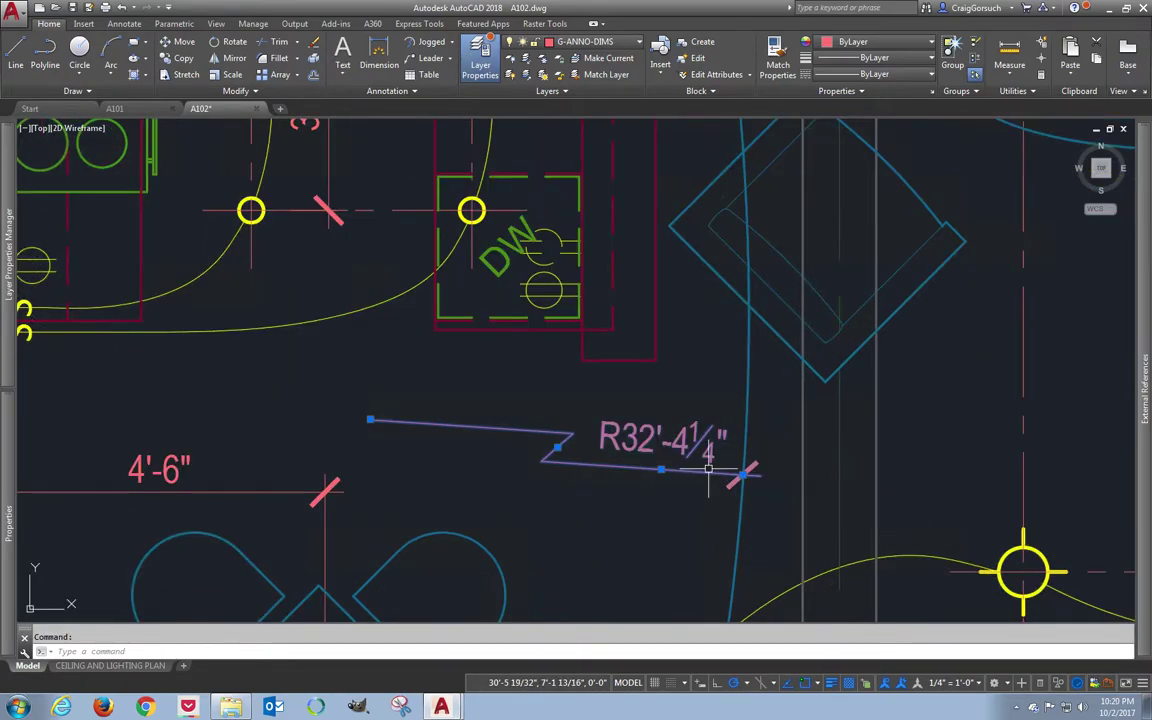
click(763, 479)
text(NE)
key(Return)
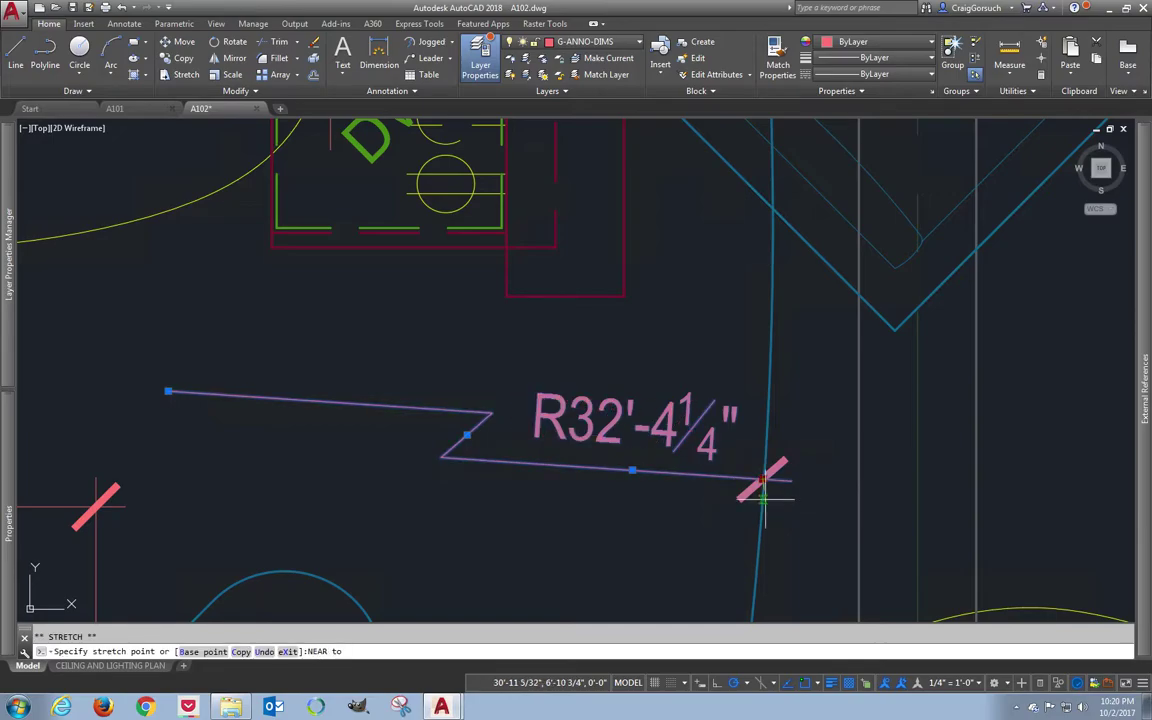
click(764, 490)
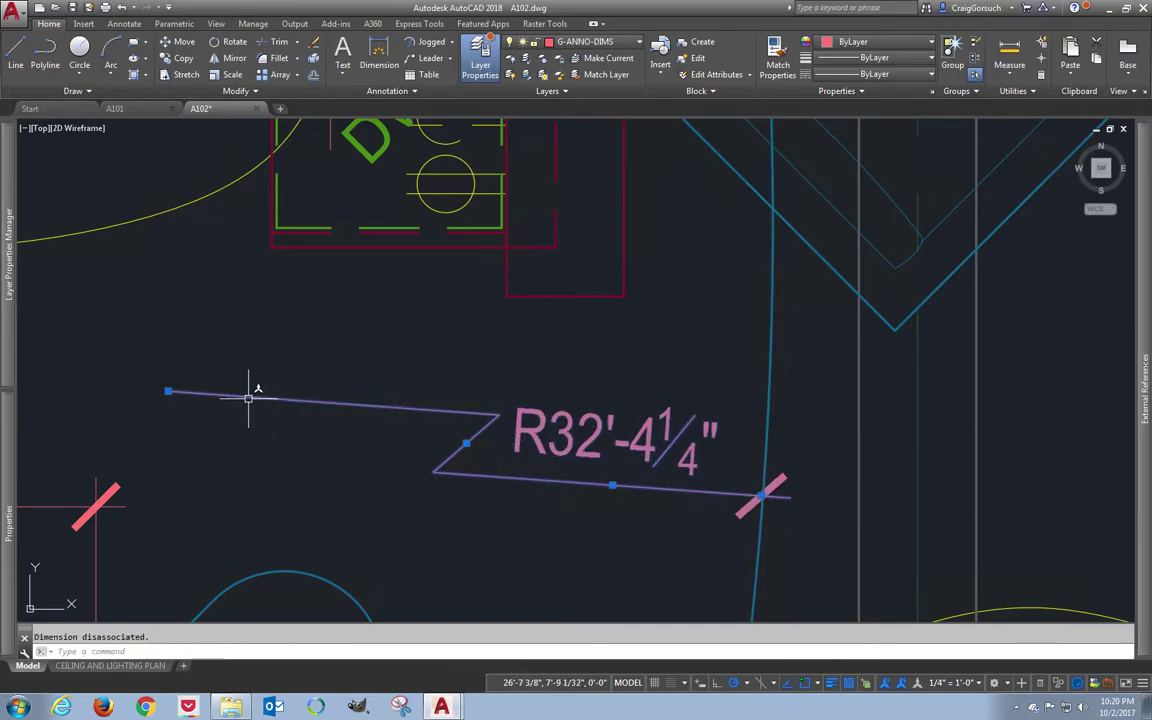
- Erase the outdated jogged radius dimension from the curved ceiling line above the dining table
scroll(353, 465, down, 2)
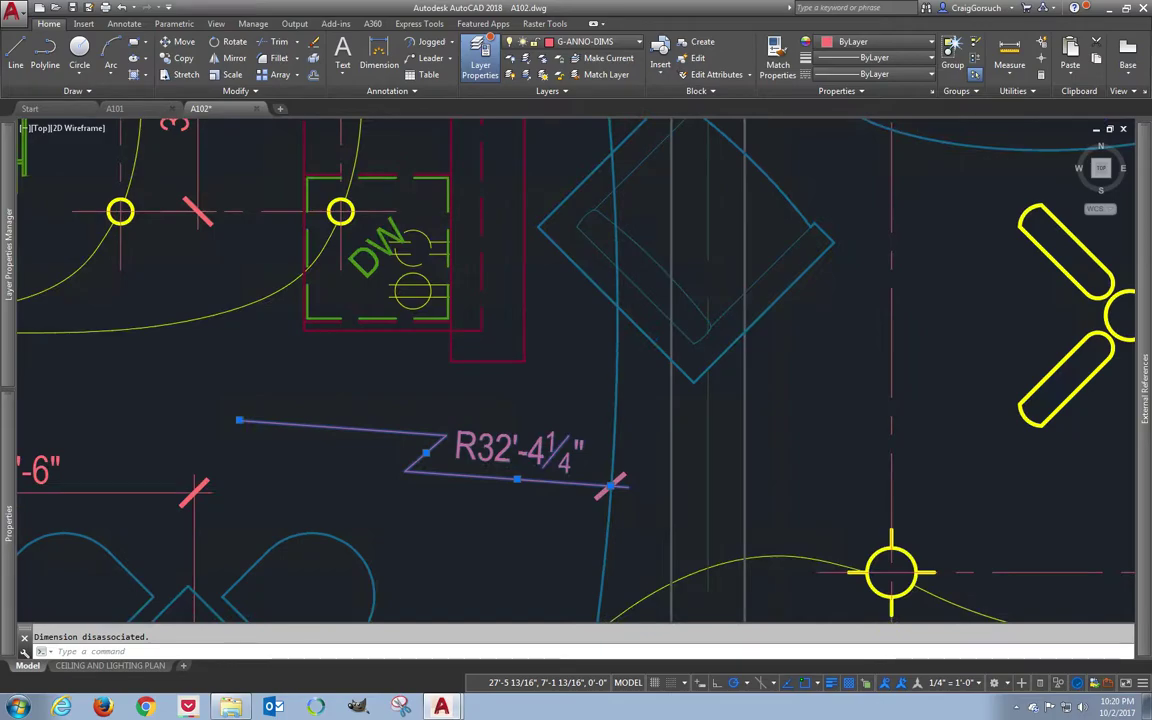
scroll(600, 470, down, 5)
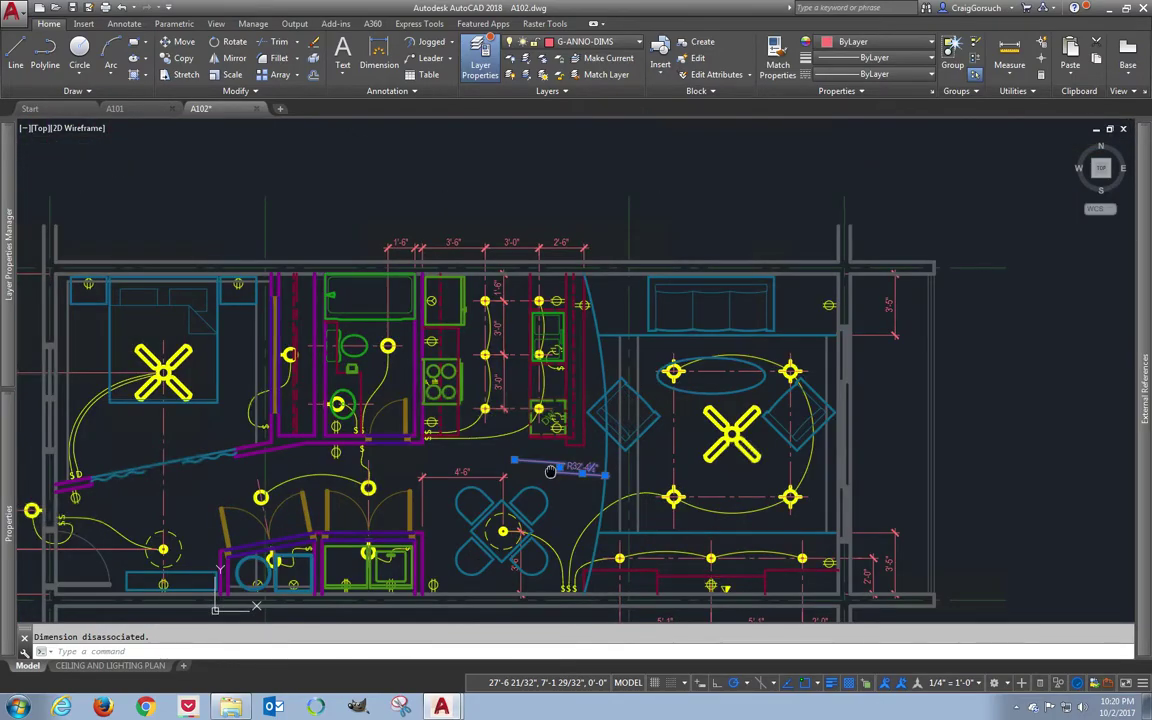
middle_drag(384, 457, 529, 457)
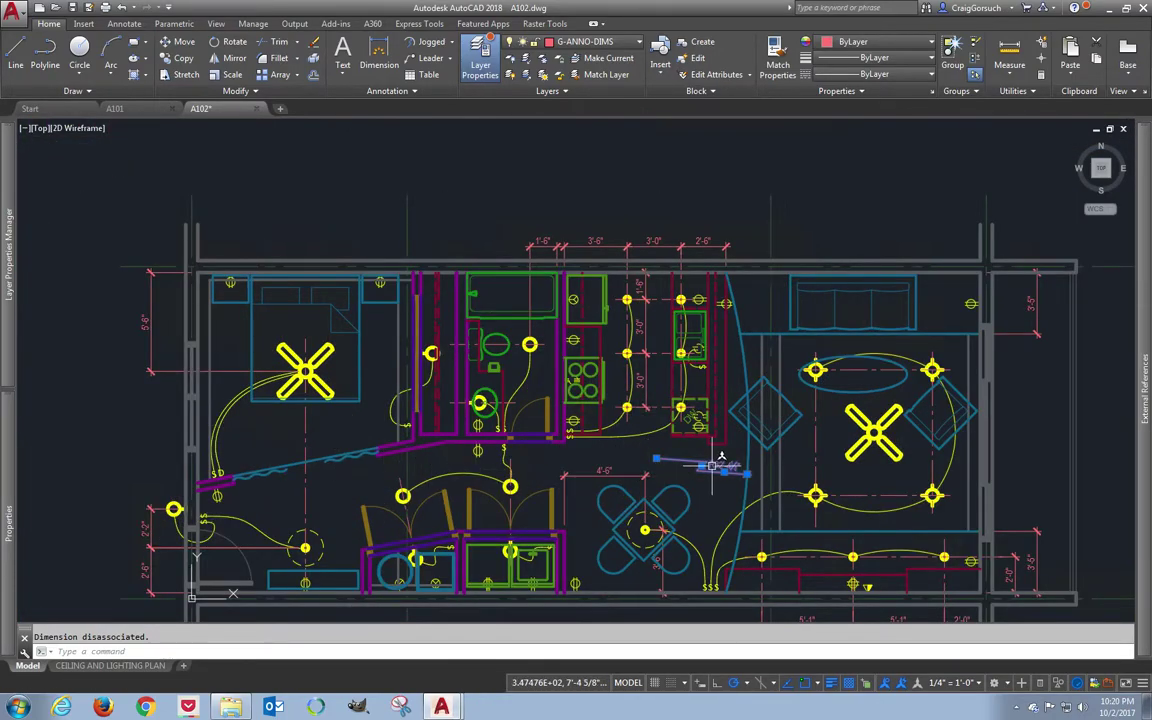
key(Return)
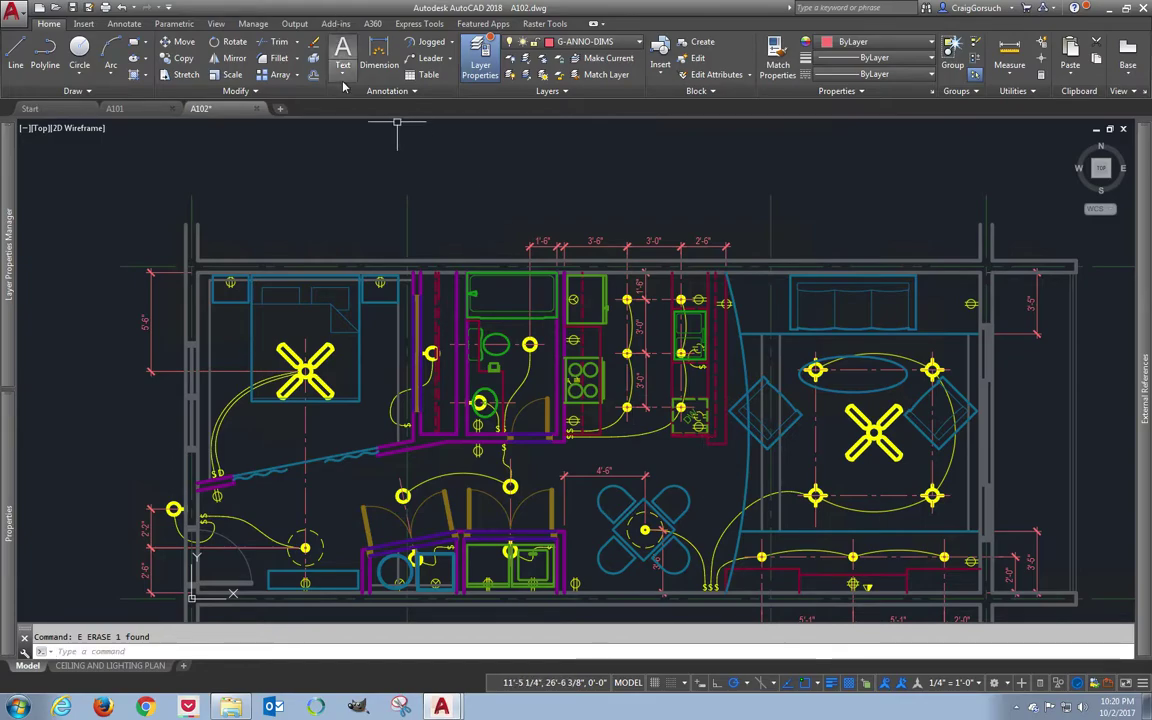
- Add a jogged radius dimension to the curved ceiling line, with its center override and jog above the dining table
click(428, 42)
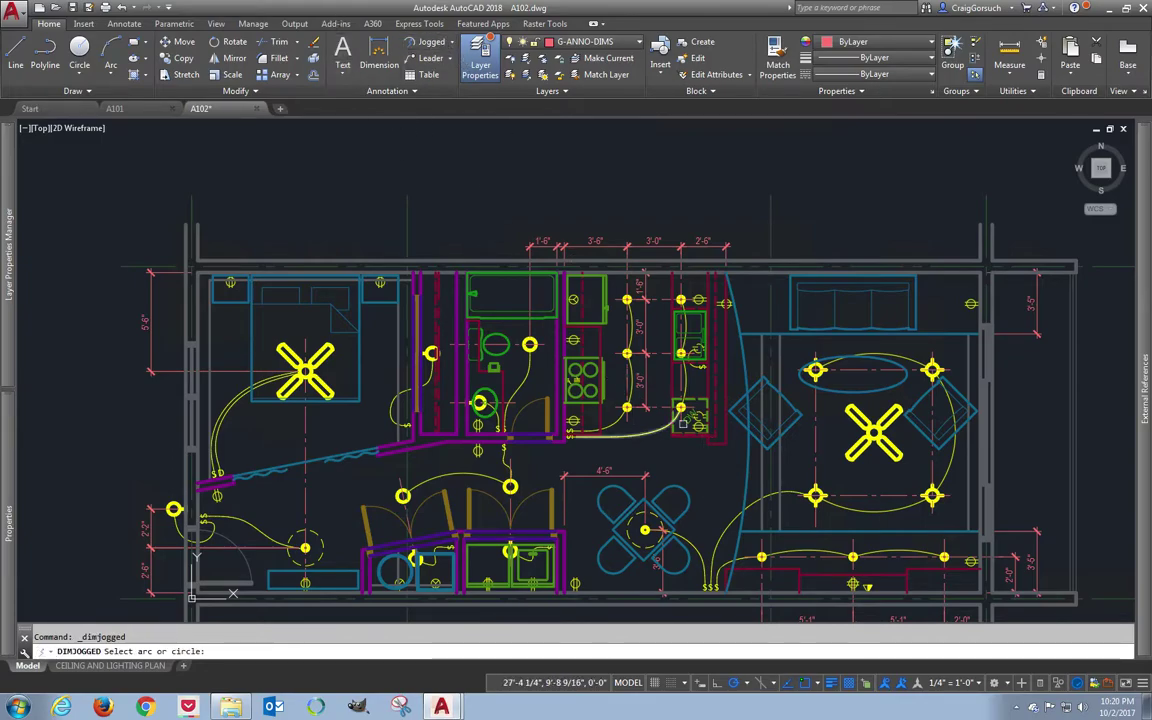
click(672, 419)
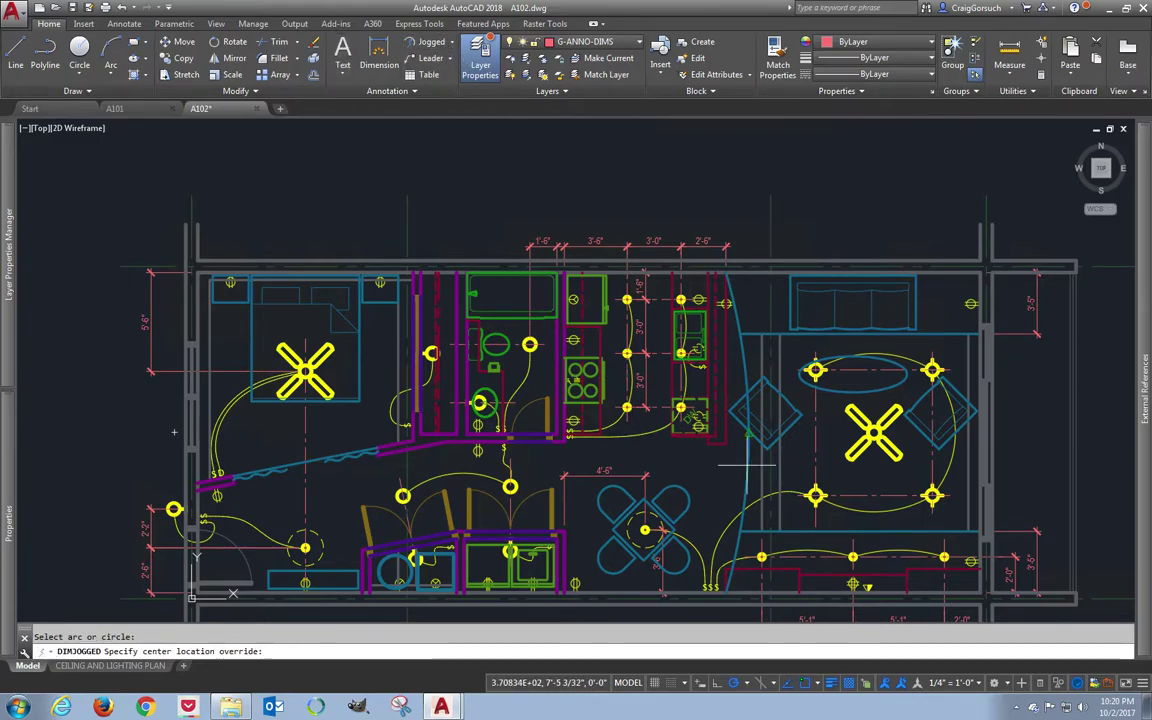
click(668, 452)
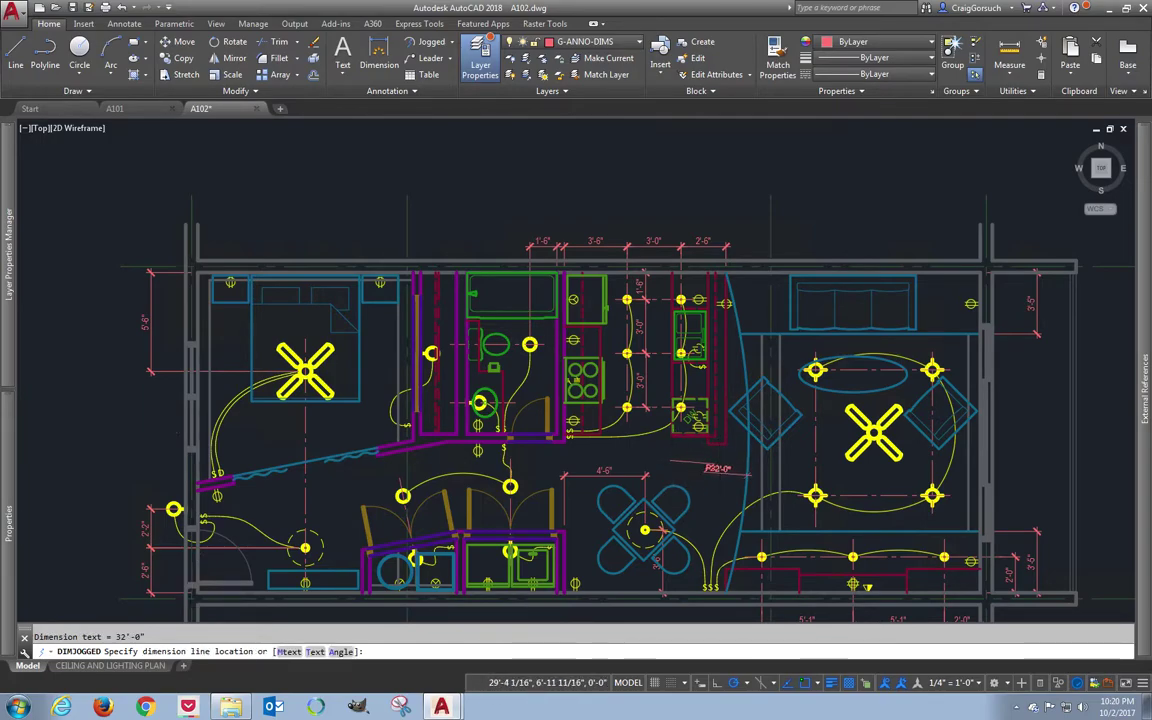
scroll(718, 484, up, 3)
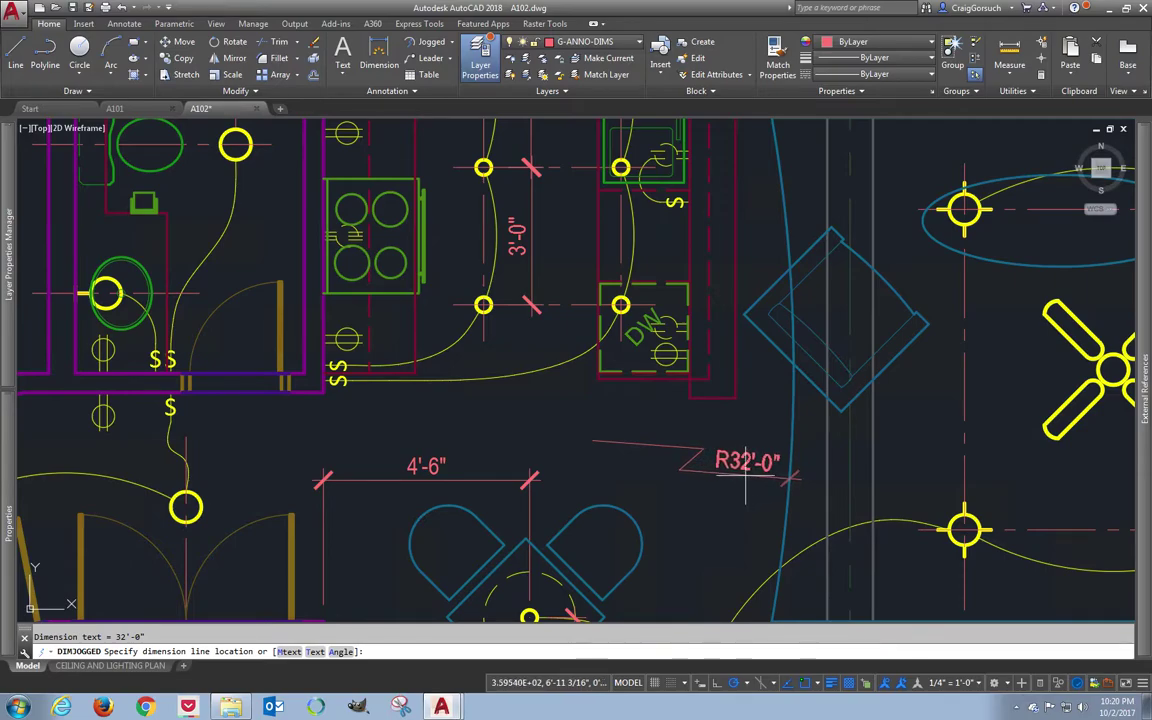
click(744, 477)
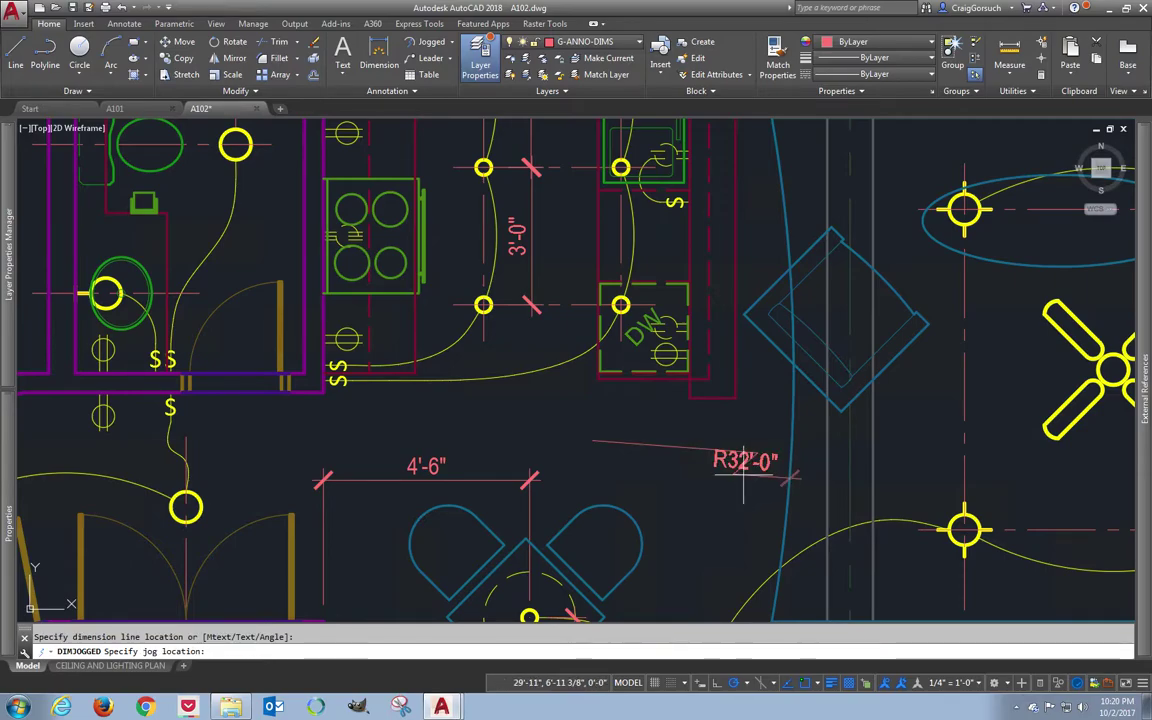
click(689, 465)
- Add a vertical linear dimension from the living room's upper ceiling line to the upper lights' centerline, aligned with the existing 3'-5" dimensions
middle_drag(690, 484, 449, 479)
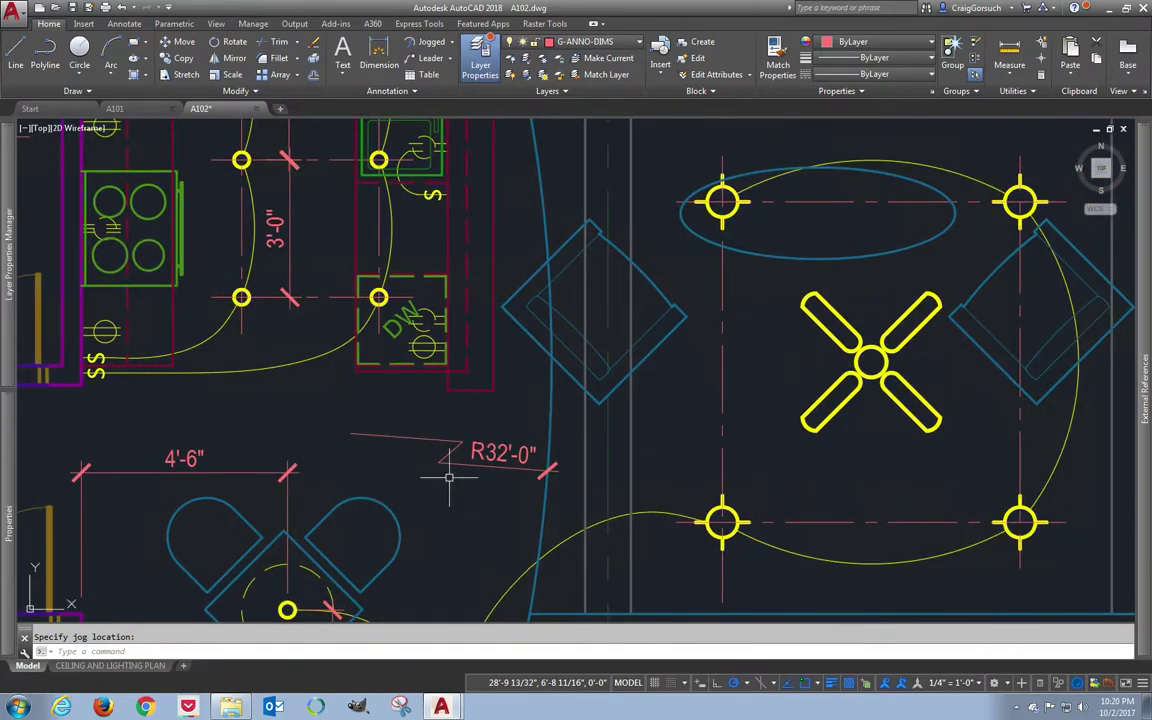
scroll(449, 479, up, 2)
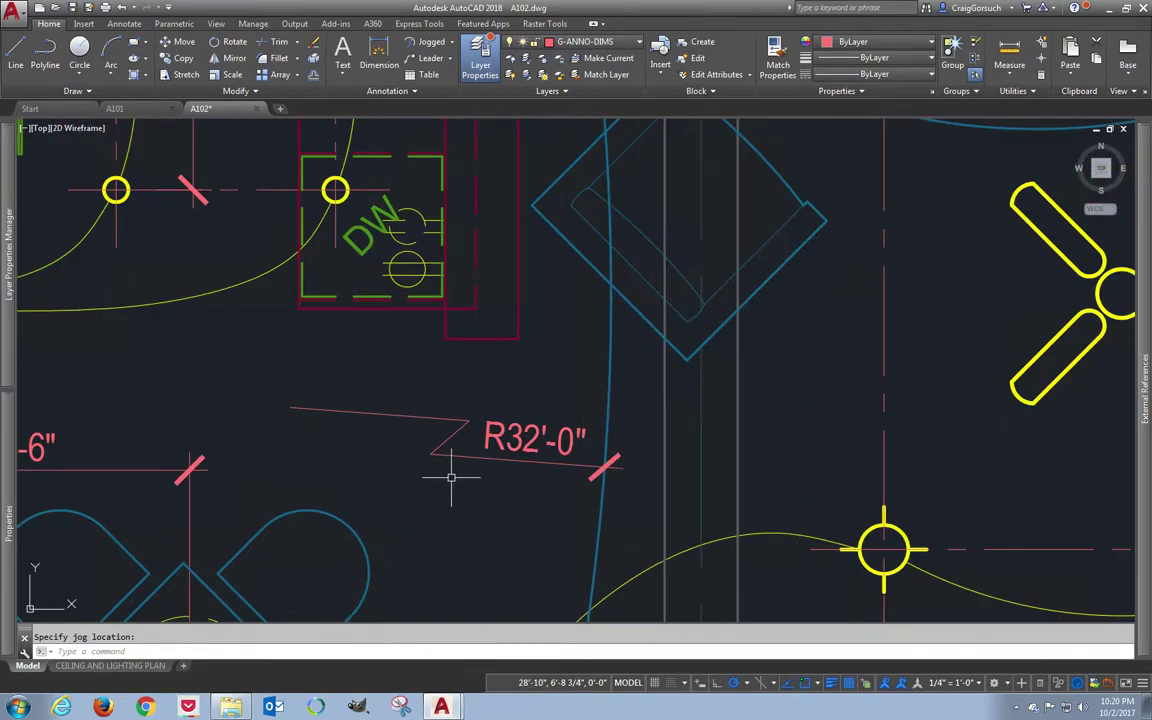
scroll(451, 477, down, 2)
scroll(455, 465, down, 2)
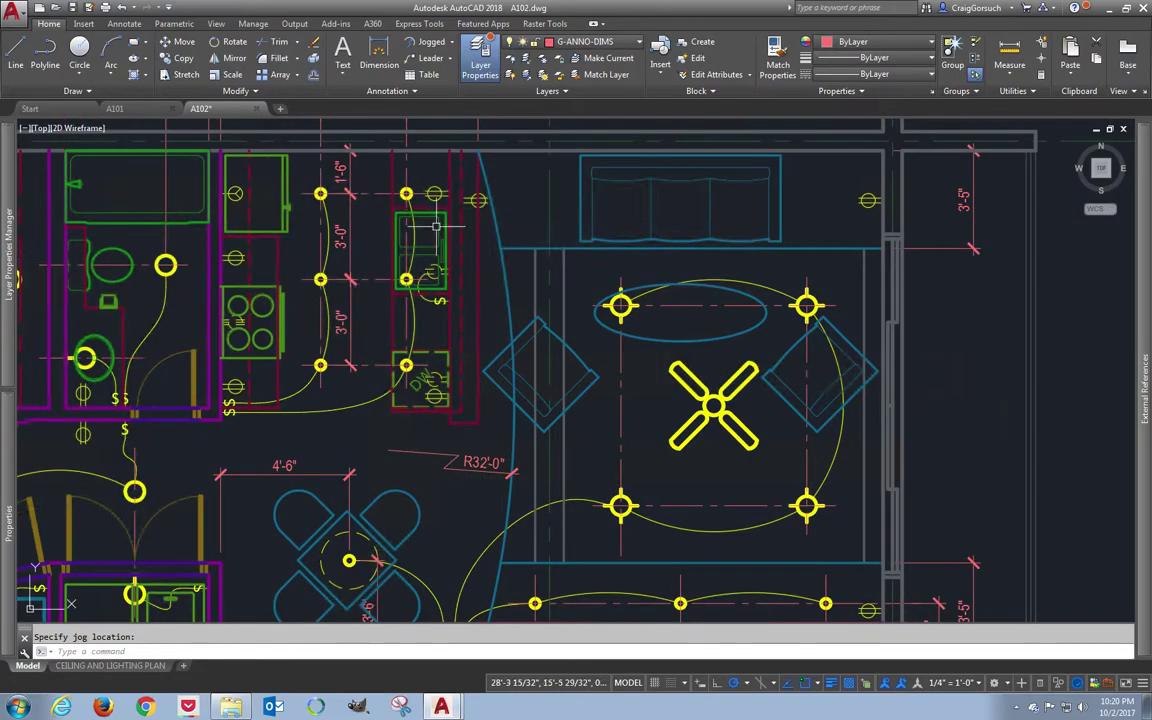
scroll(658, 265, up, 2)
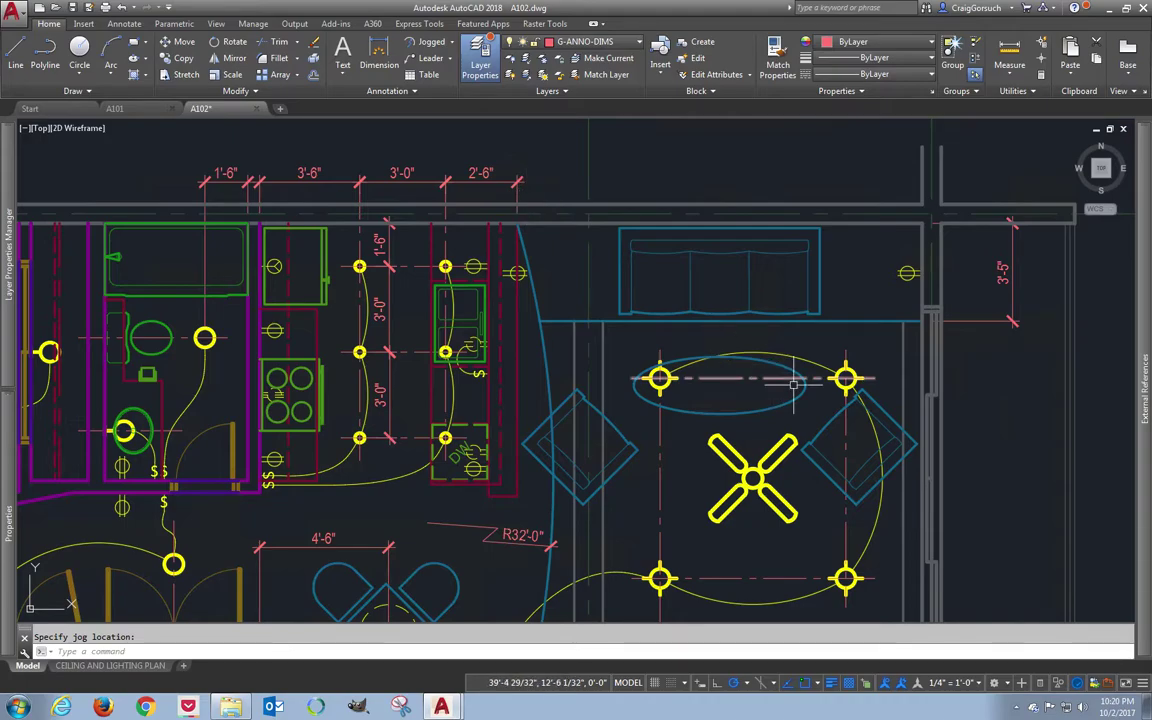
middle_drag(787, 384, 540, 256)
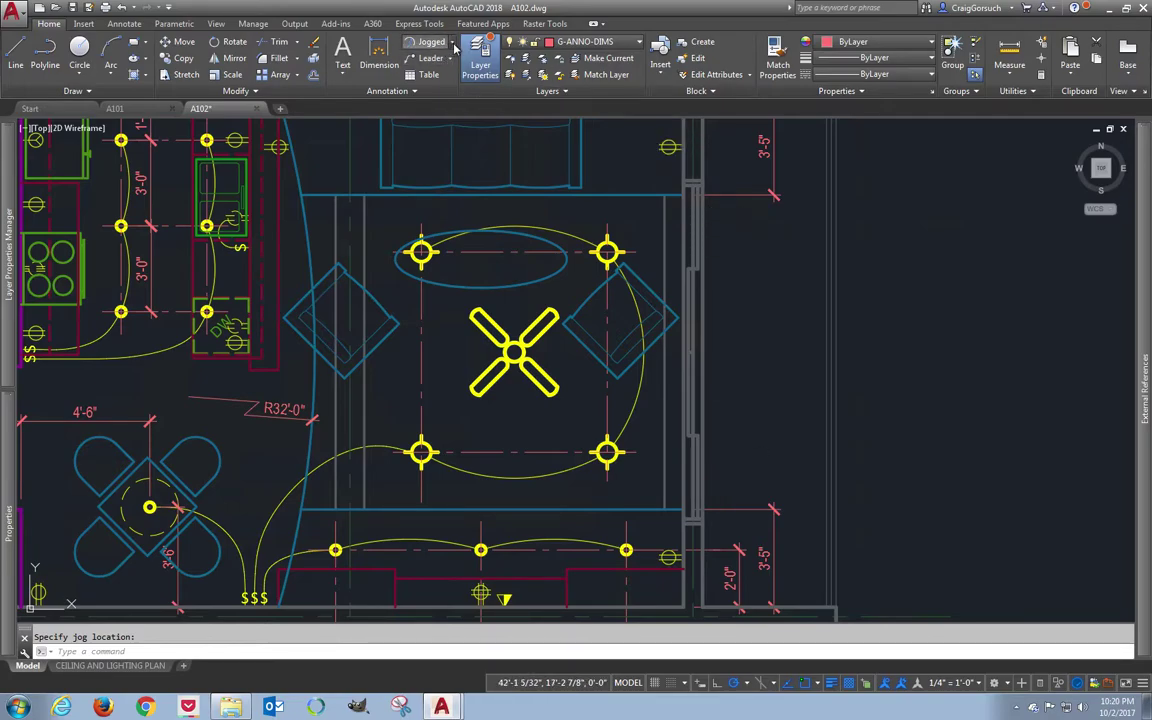
click(453, 45)
click(445, 64)
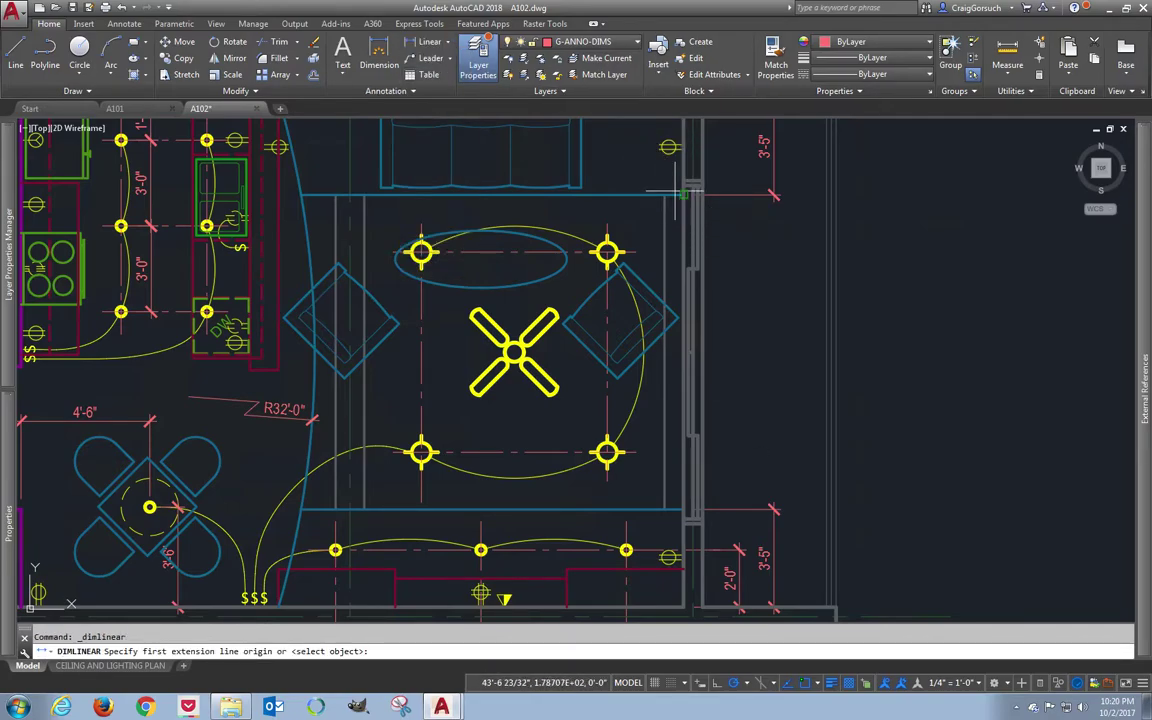
click(590, 210)
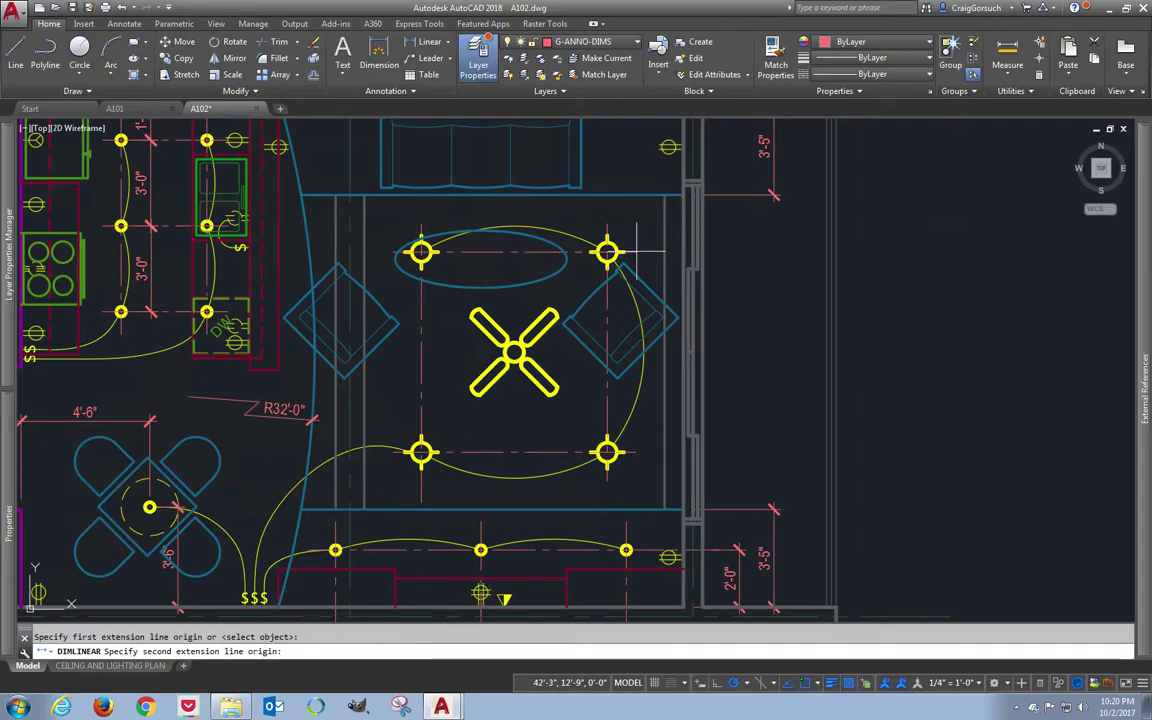
click(636, 250)
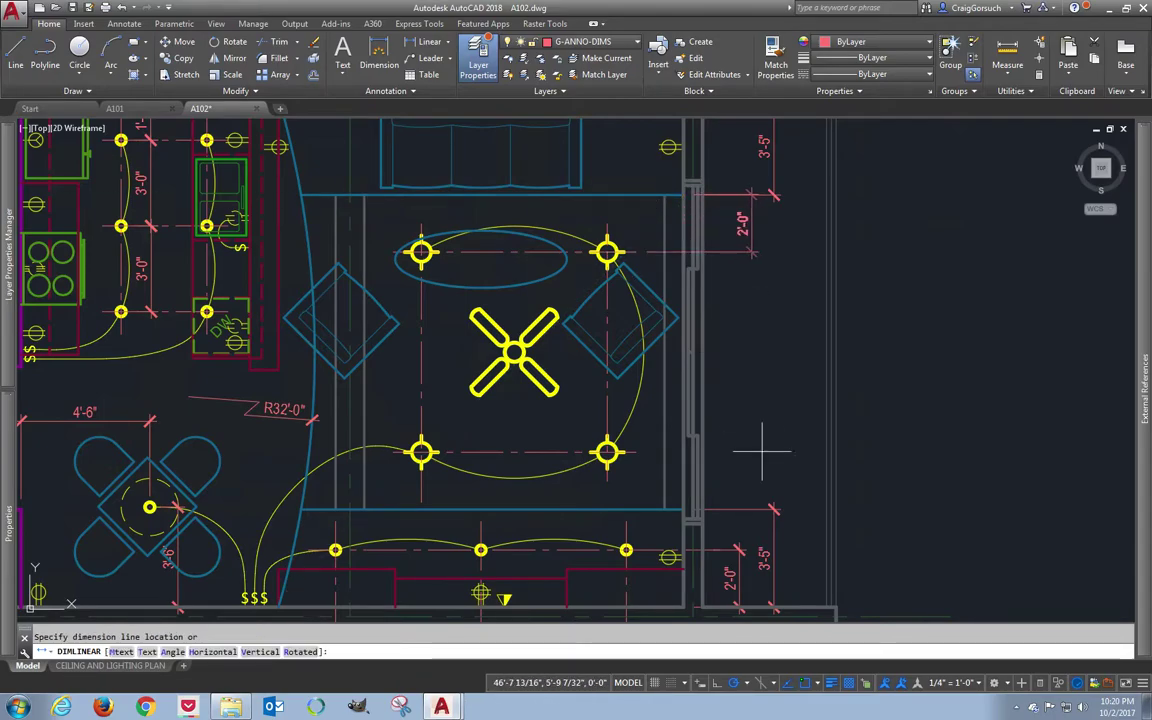
click(775, 508)
- Add a vertical linear dimension from the living room's lower ceiling line to the lower lights' centerline, aligned with the 3'-5" dimension below
key(Return)
click(683, 510)
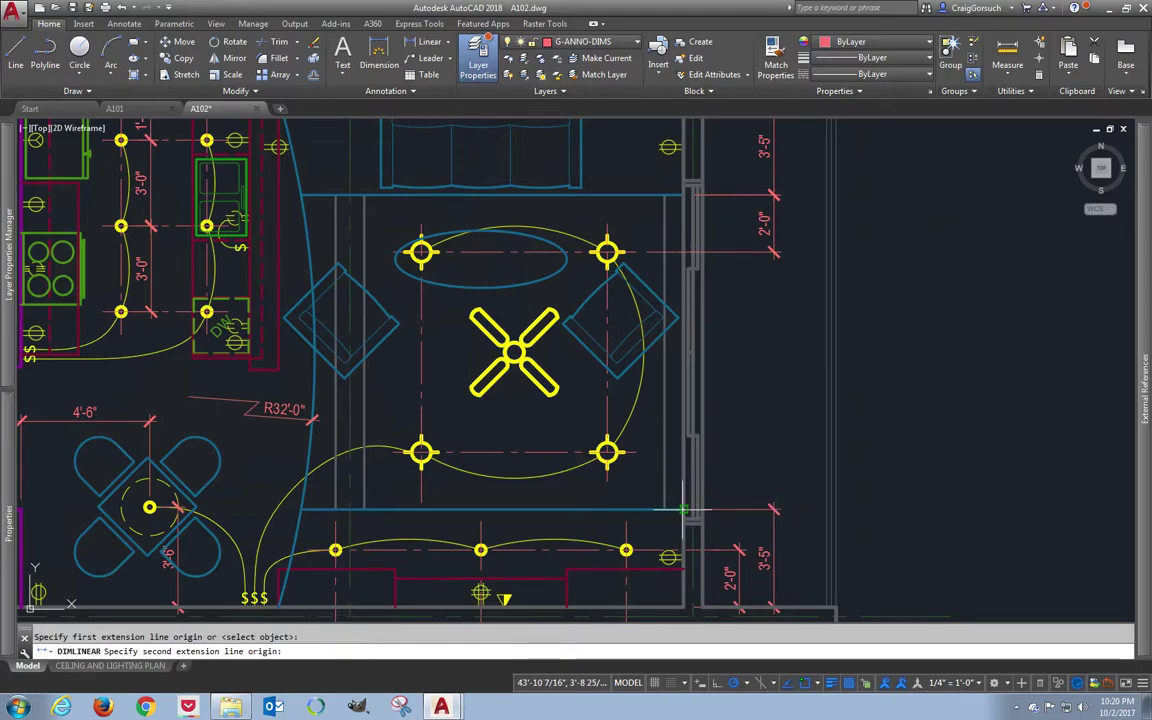
click(685, 452)
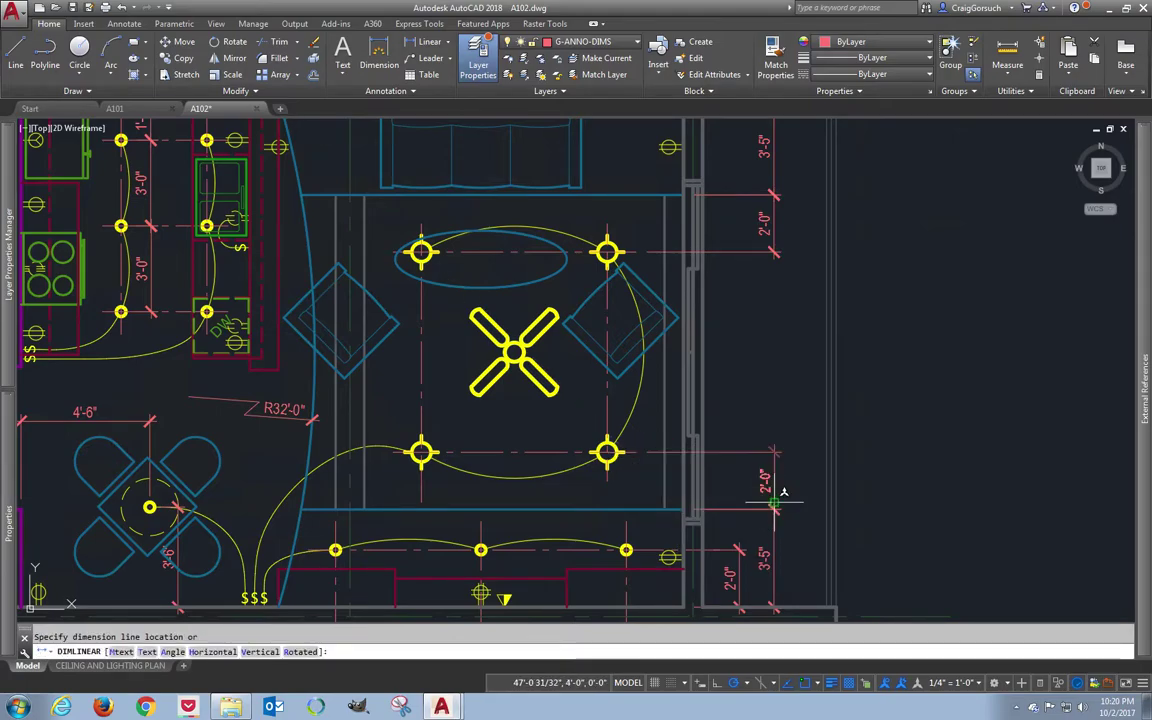
click(773, 507)
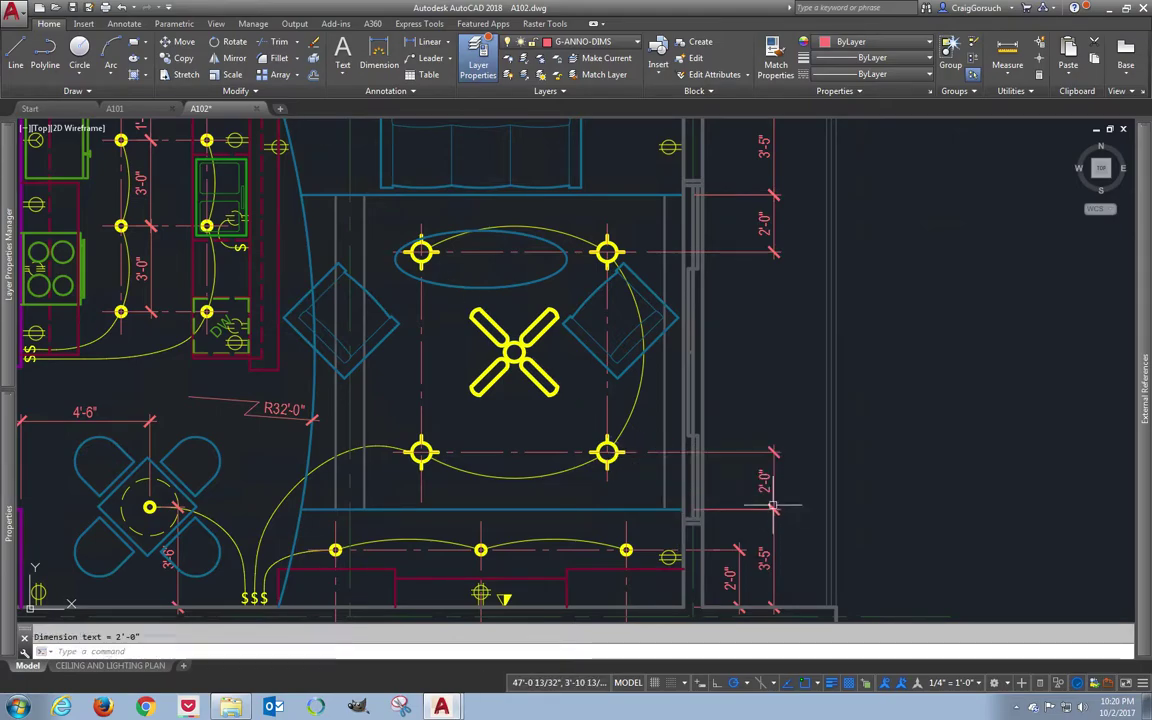
click(514, 342)
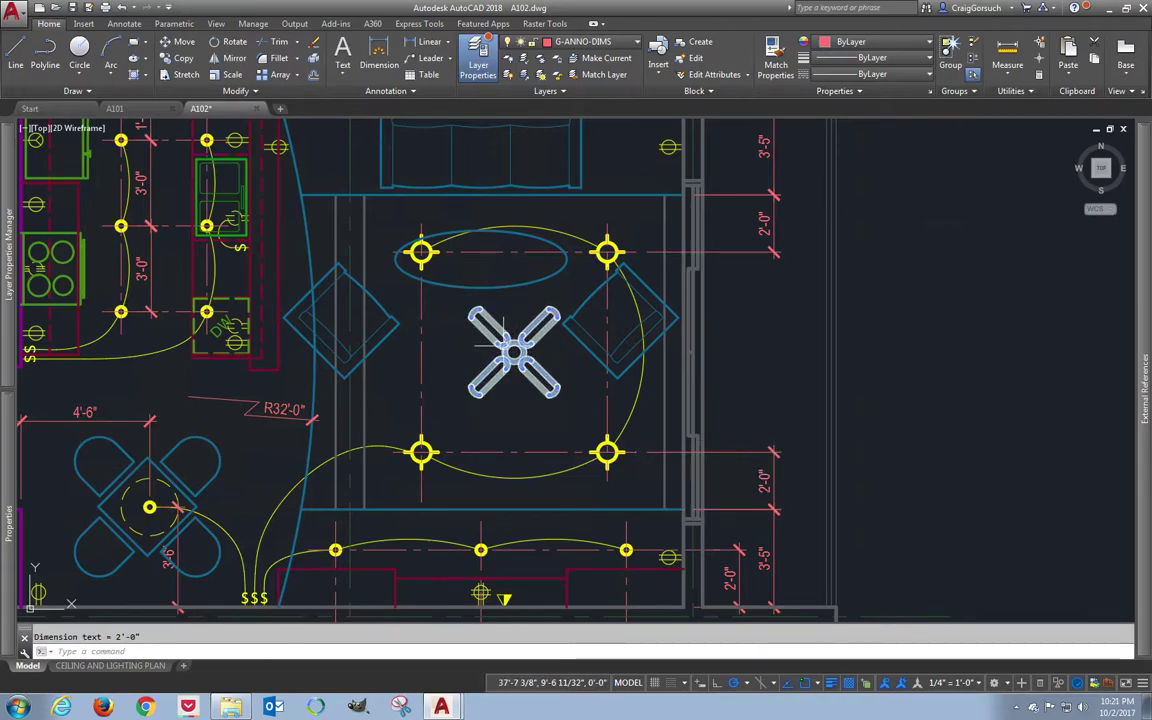
key(Escape)
key(Return)
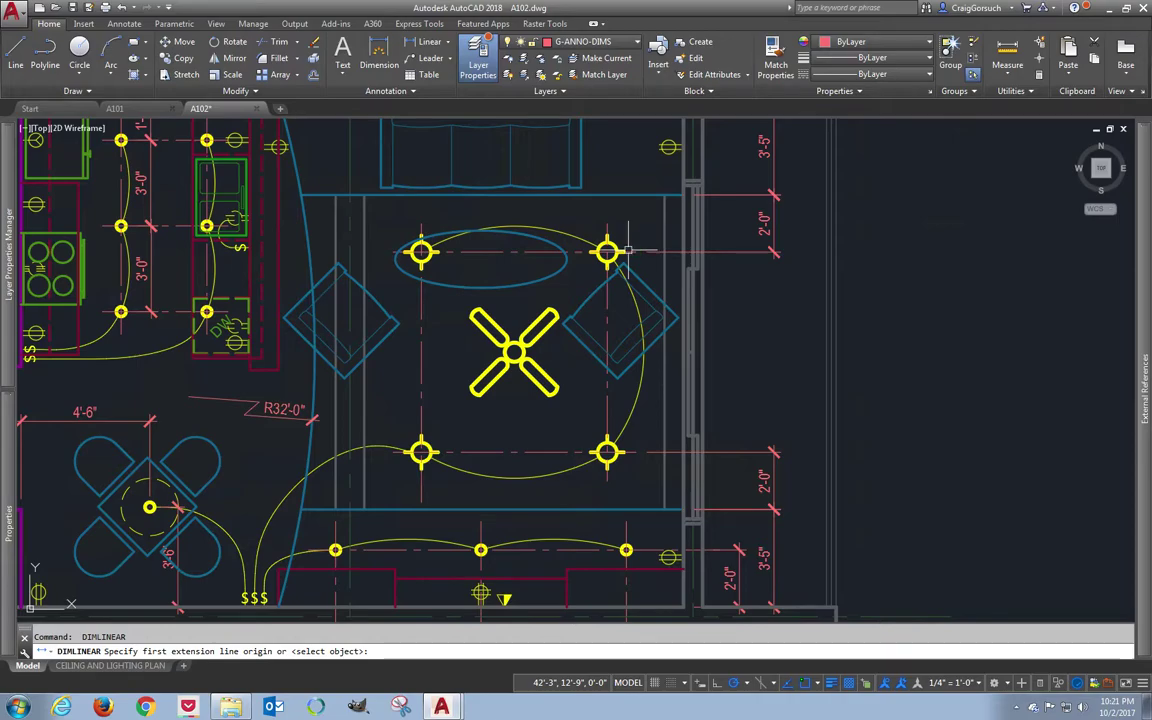
key(Escape)
- Copy the upper lights' horizontal centerline down to the center of the living room fan
text(co)
key(Return)
click(577, 251)
key(Return)
click(514, 251)
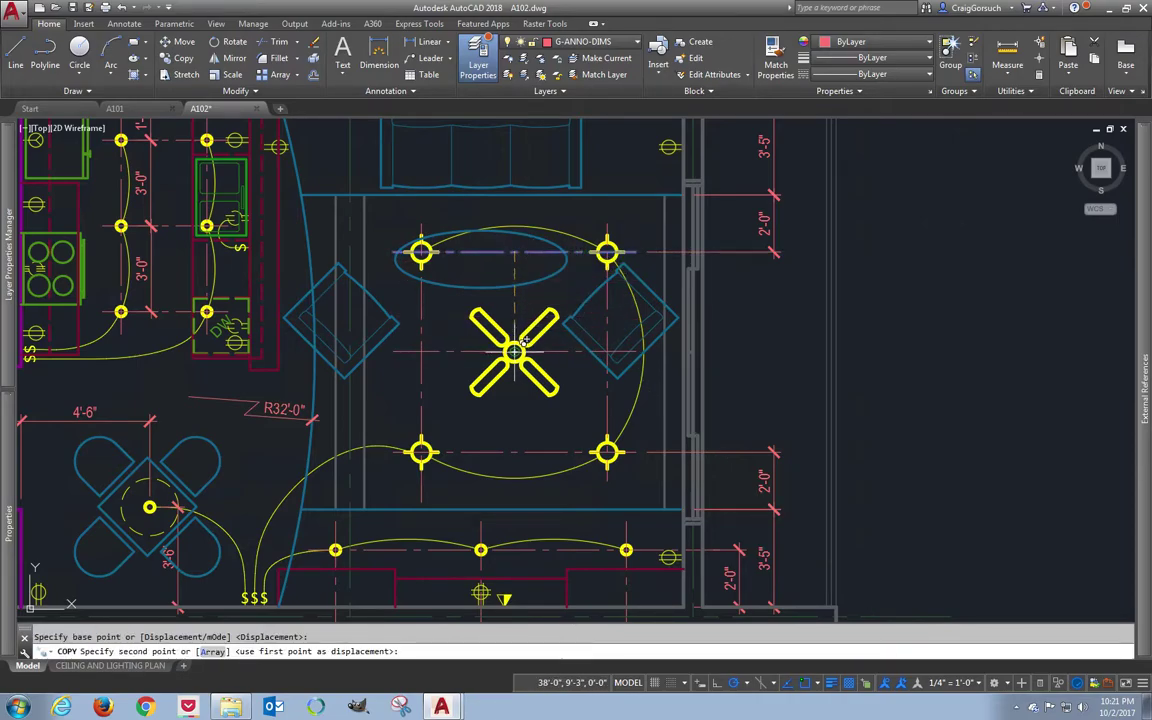
click(523, 343)
key(Return)
- Copy the vertical centerline of the lights nearest the window wall to the center of the living room fan
key(Return)
click(604, 408)
key(Return)
click(607, 409)
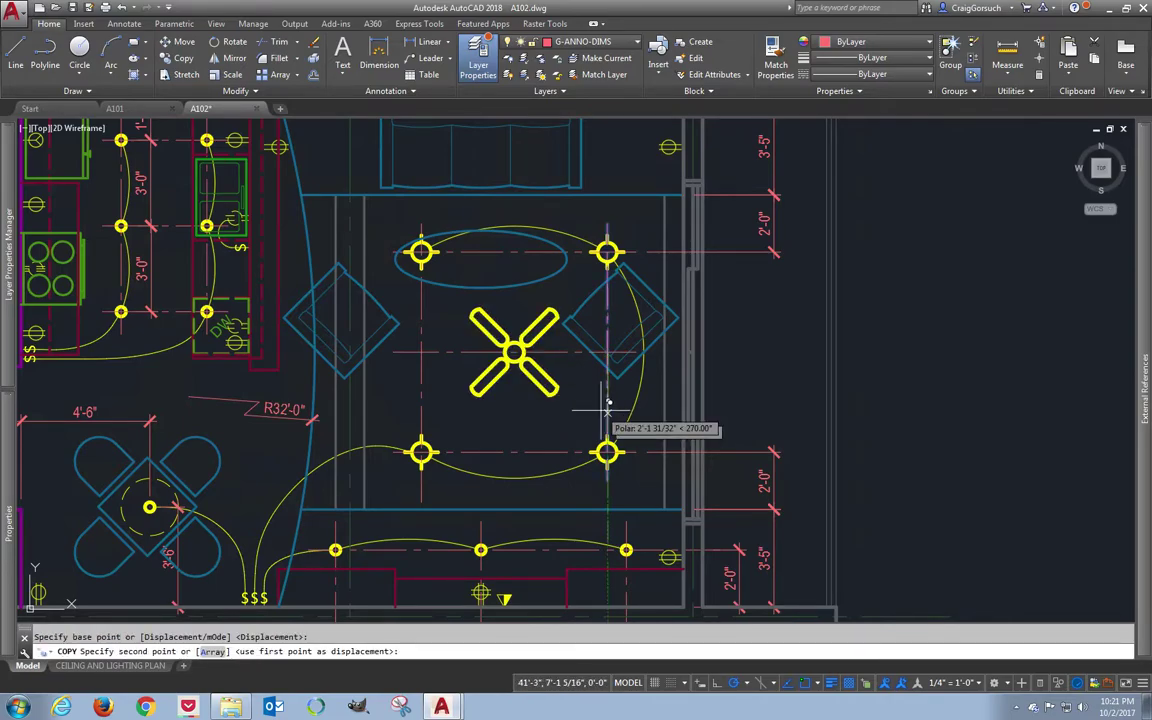
click(513, 352)
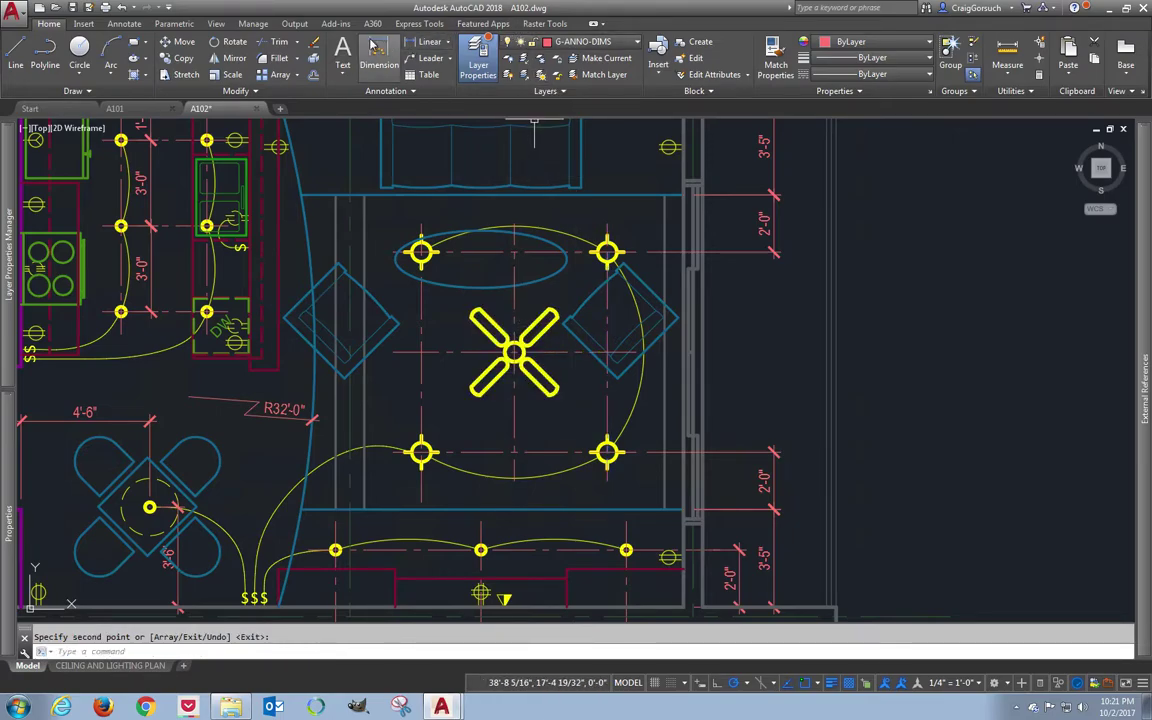
- Add a vertical linear dimension from the upper lights' centerline to the fan's centerline, aligned with the 2'-0" dimension above
click(376, 47)
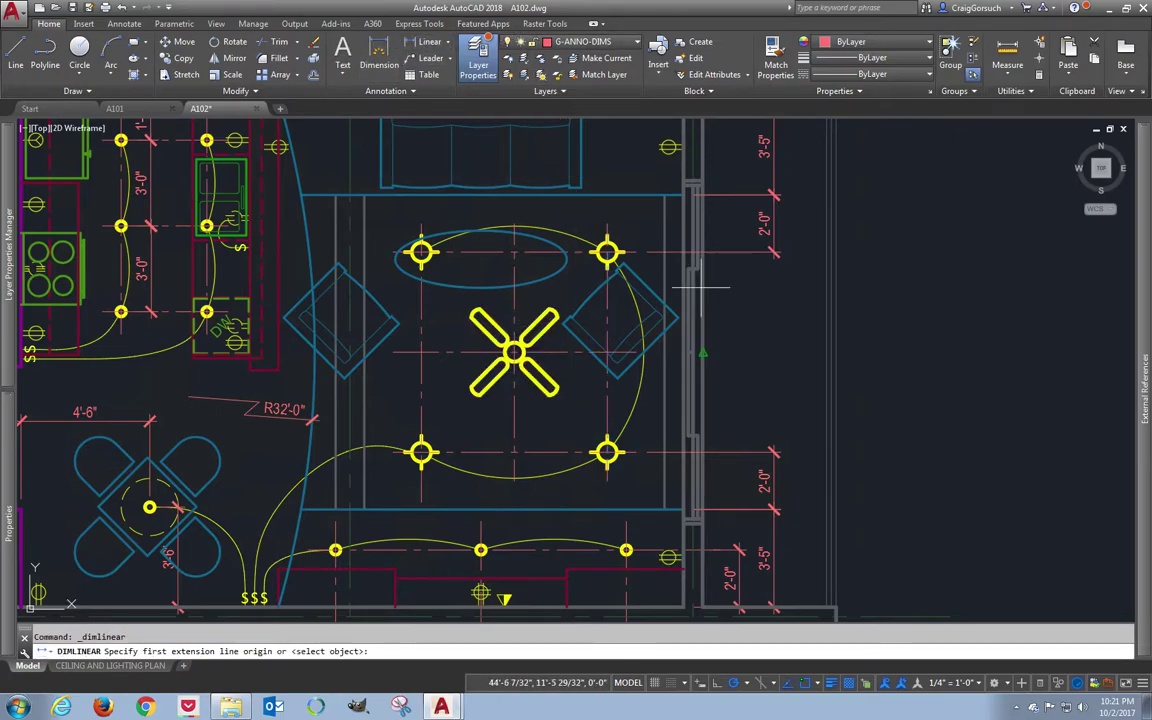
click(636, 251)
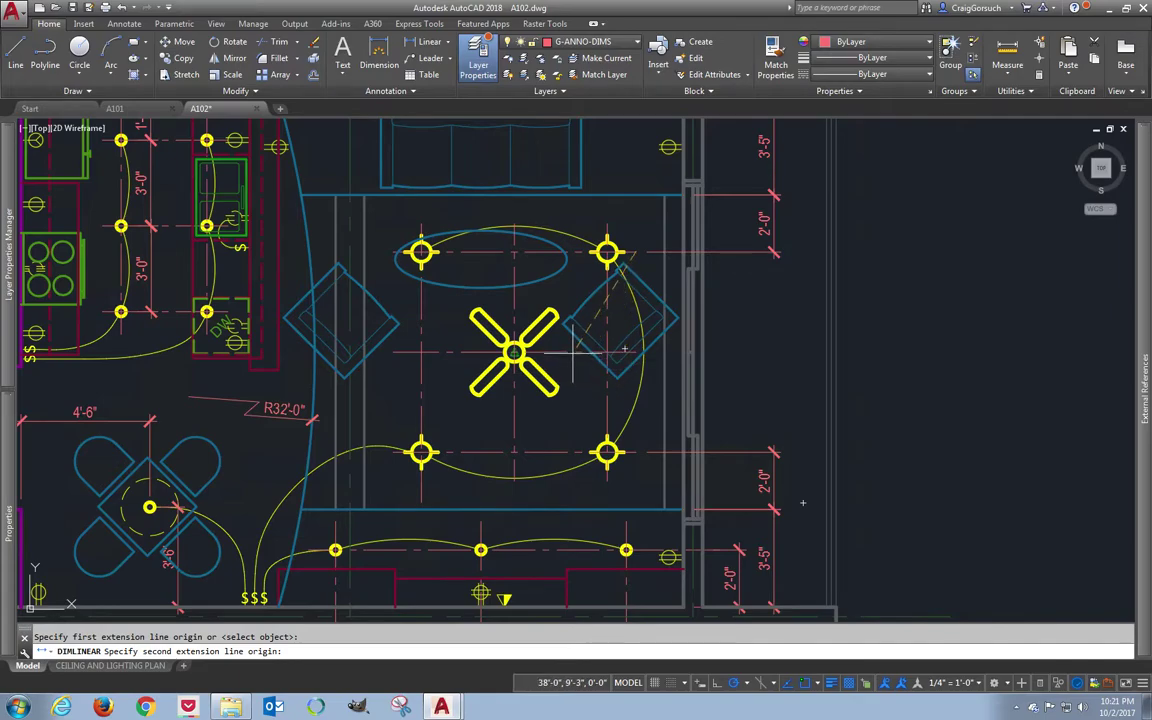
click(633, 352)
click(776, 280)
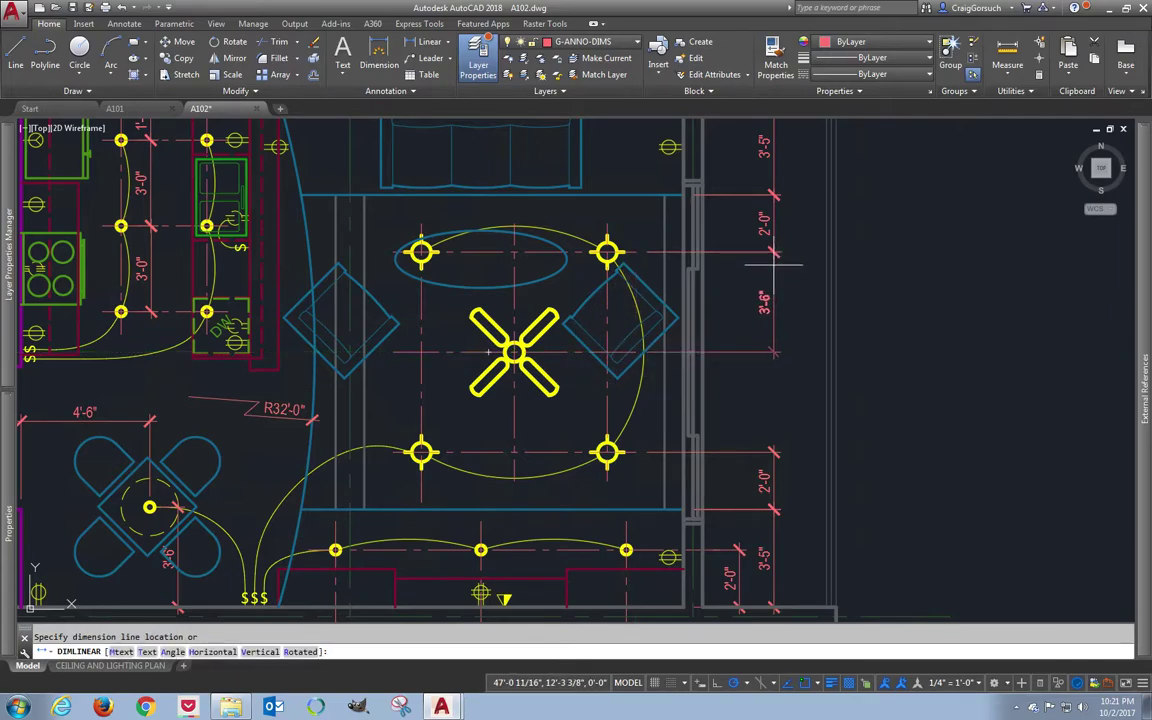
- Add a vertical linear dimension from the fan's centerline to the lower lights' centerline, aligned with the dimensions above and below
scroll(660, 363, up, 2)
key(Return)
click(622, 345)
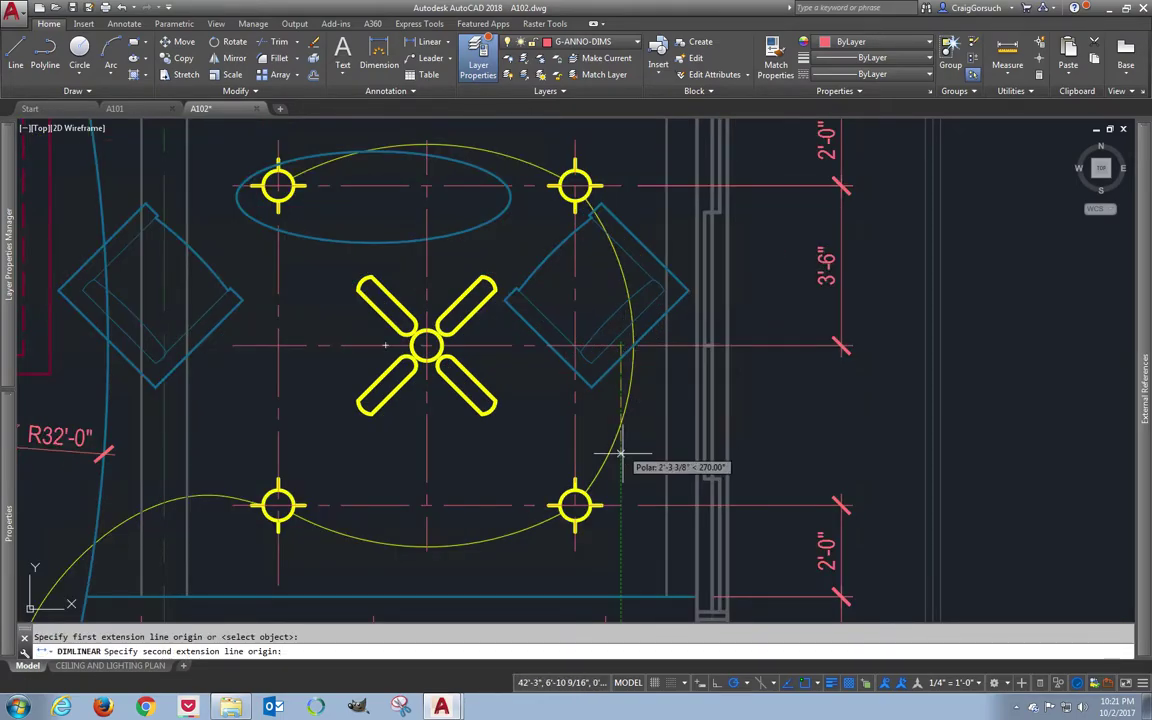
click(622, 507)
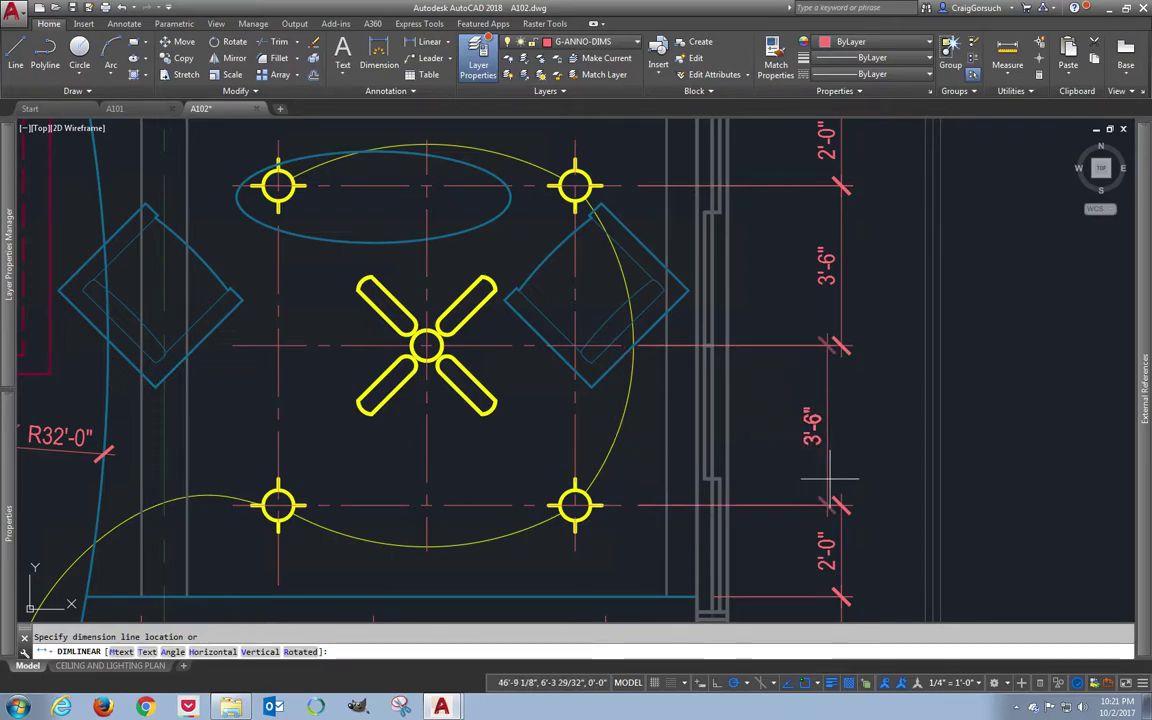
click(843, 493)
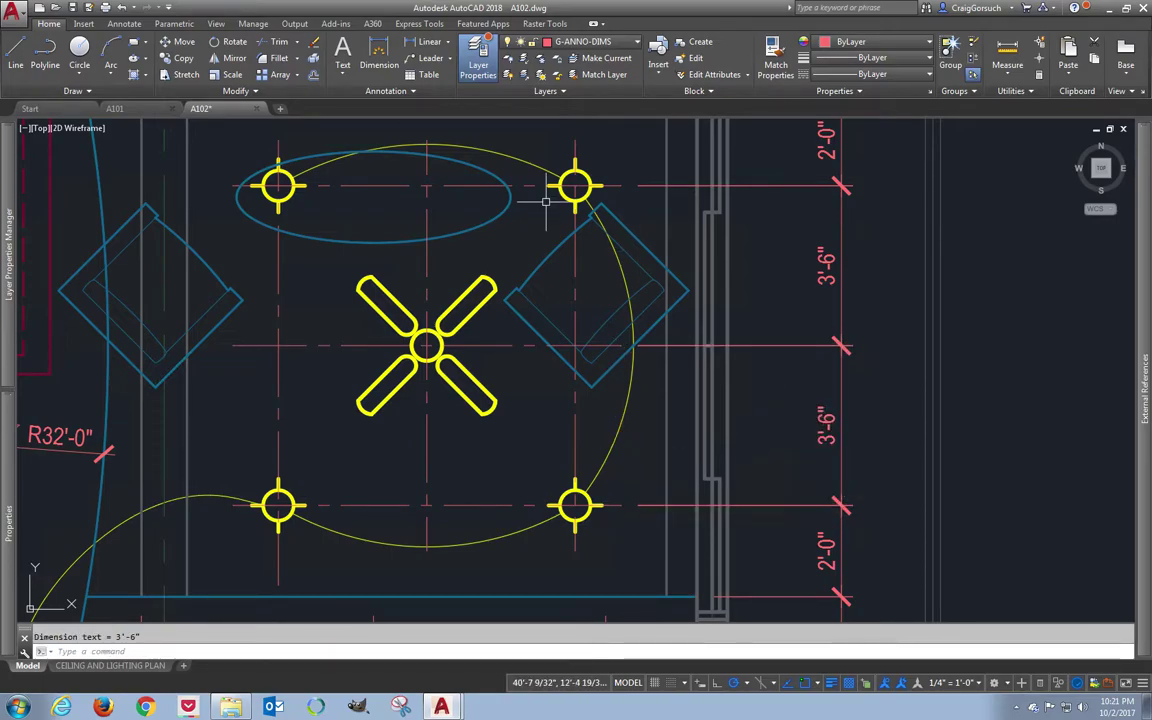
key(ctrl+Tab)
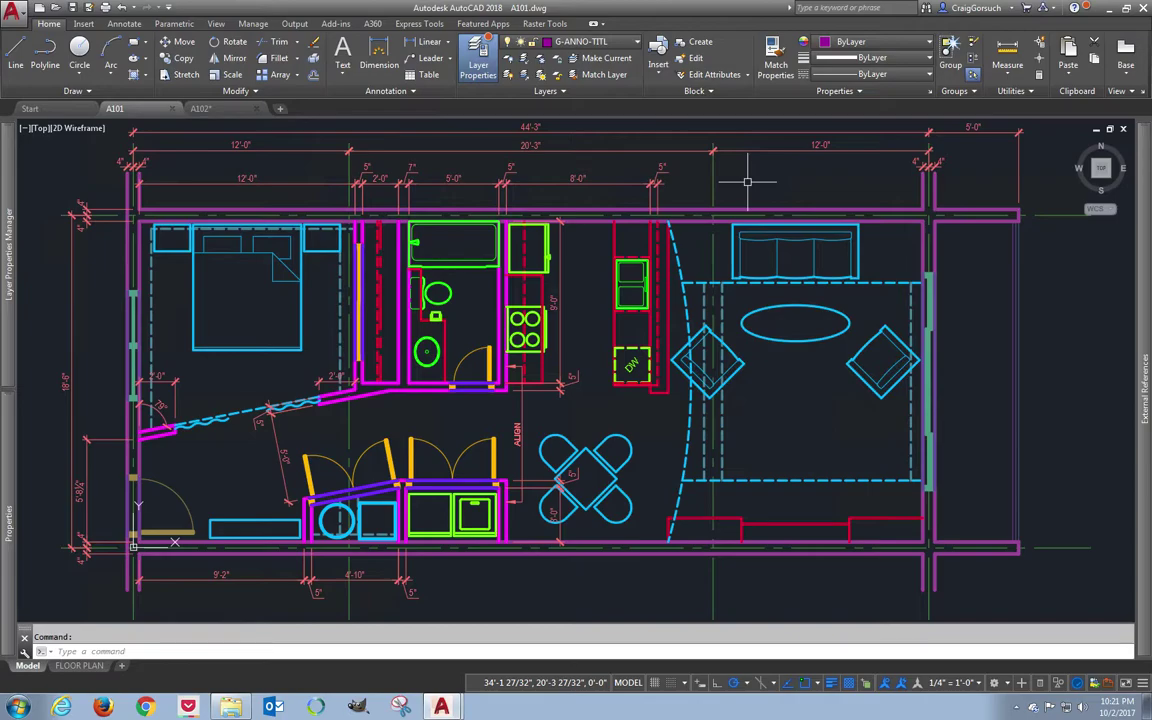
key(ctrl+Tab)
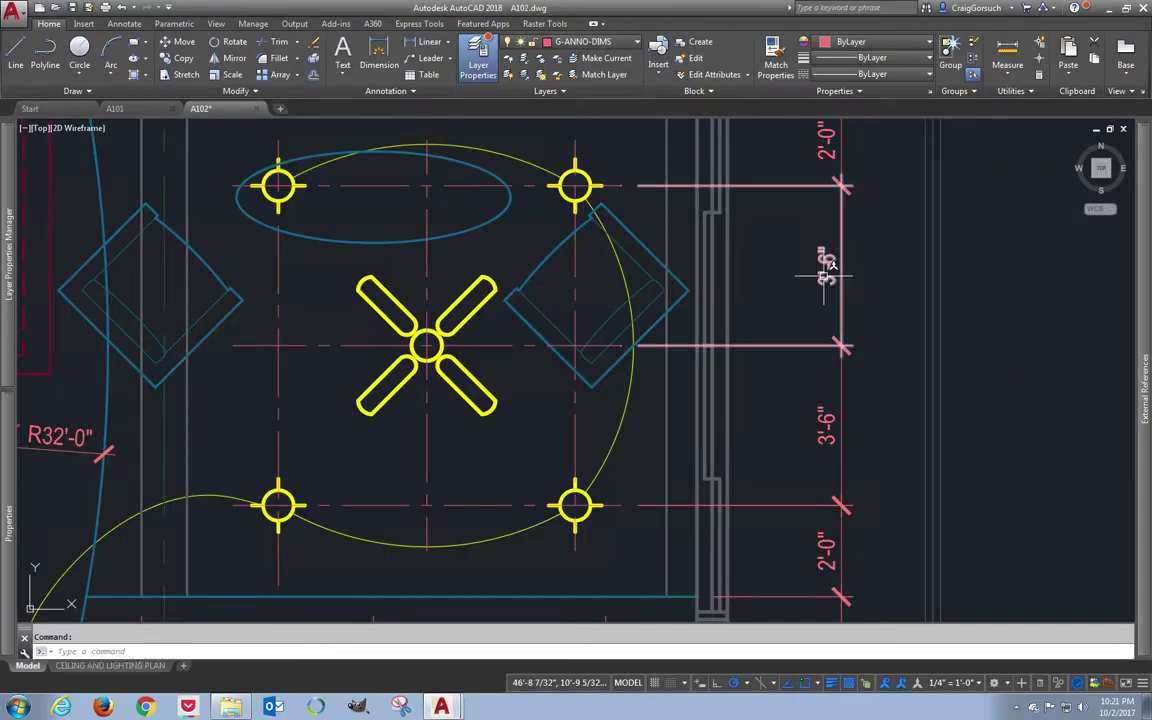
- Override the text of the two vertical 3'-6" dimensions between the lights and the fan with EQ
click(871, 306)
click(787, 379)
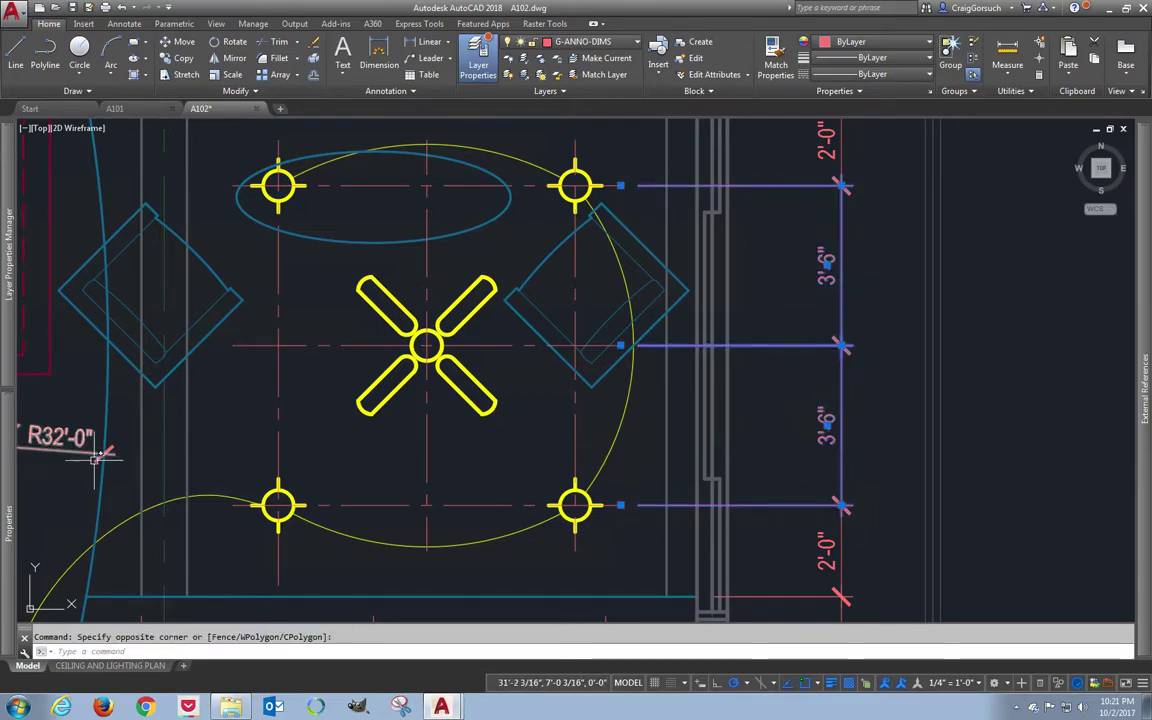
mouse_move(14, 418)
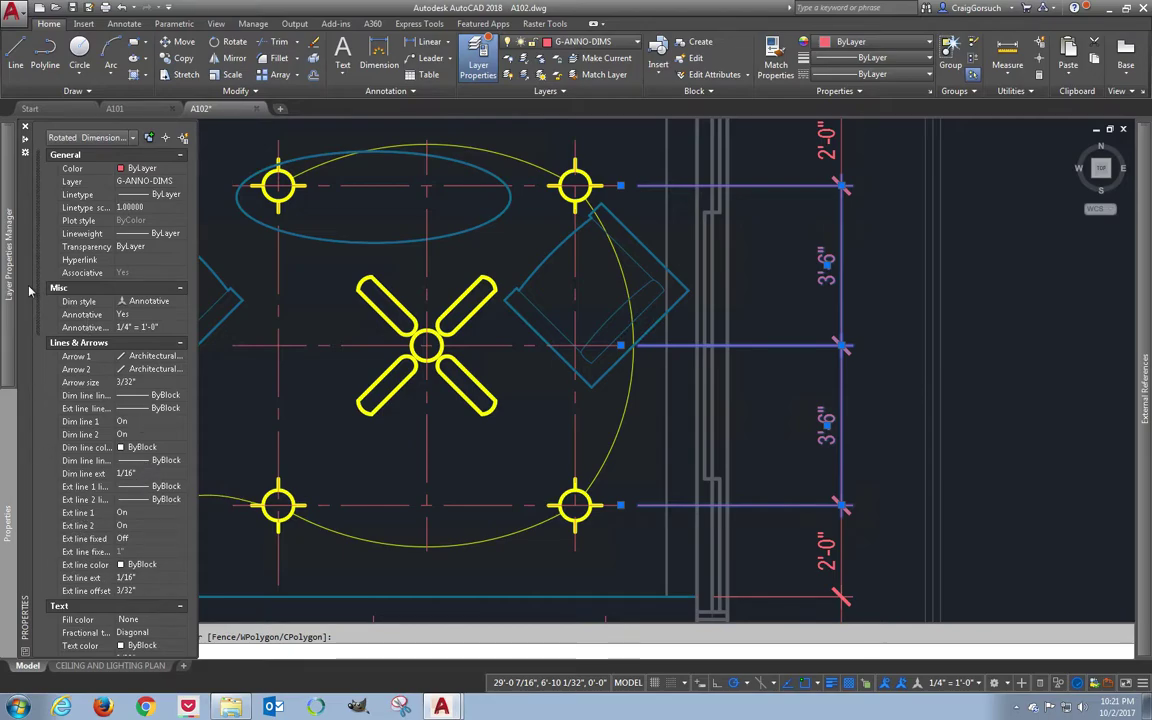
drag(40, 292, 40, 384)
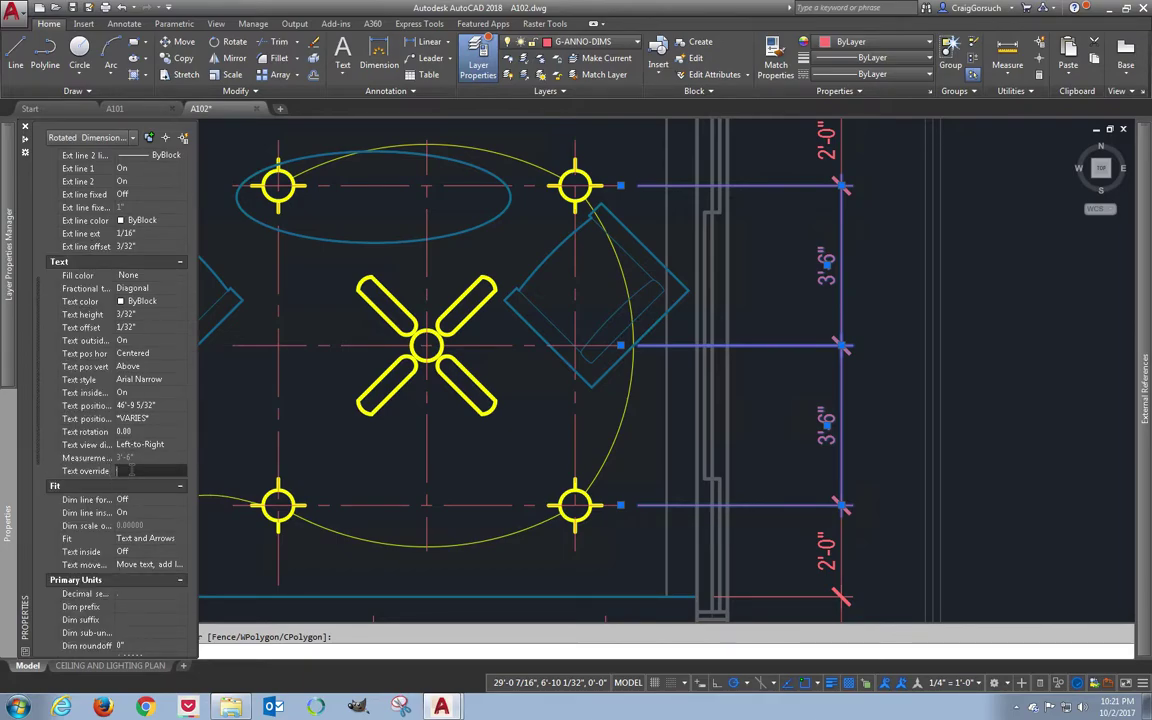
key(Return)
key(ctrl+1)
key(Escape)
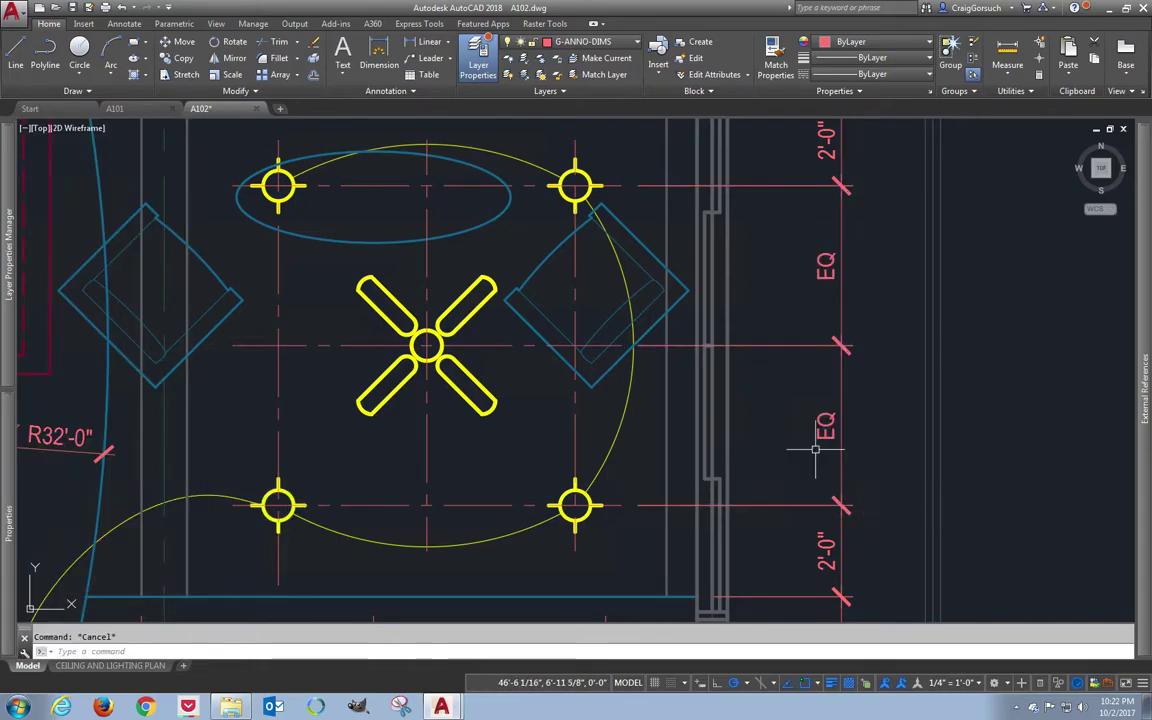
- Shorten the lower end of the left lights' vertical centerline to line up with the end of the fan's centerline
mouse_move(742, 403)
middle_down()
mouse_move(809, 398)
mouse_move(852, 326)
middle_up()
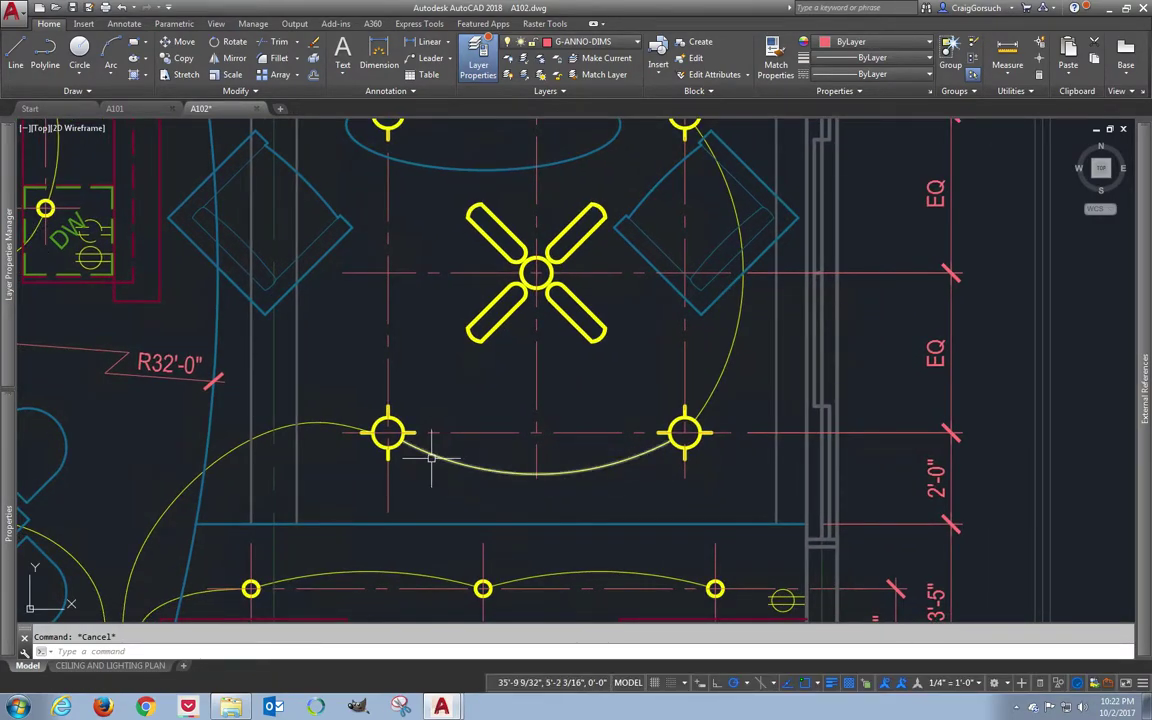
click(389, 503)
mouse_move(389, 514)
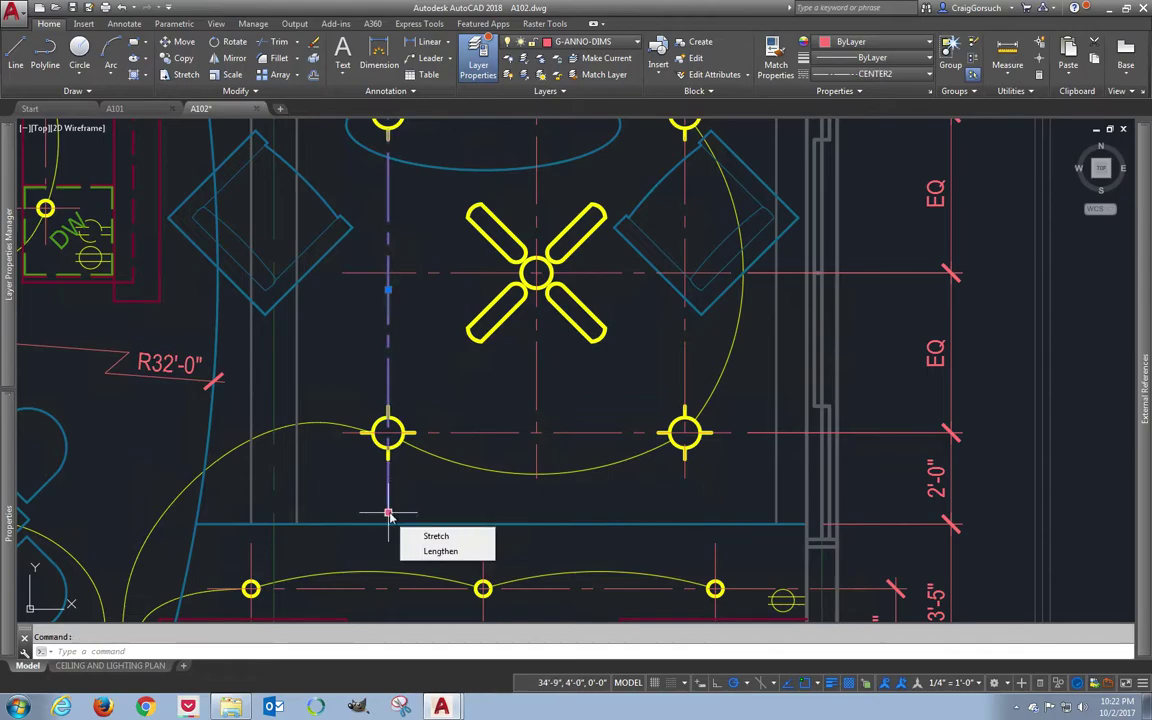
click(440, 552)
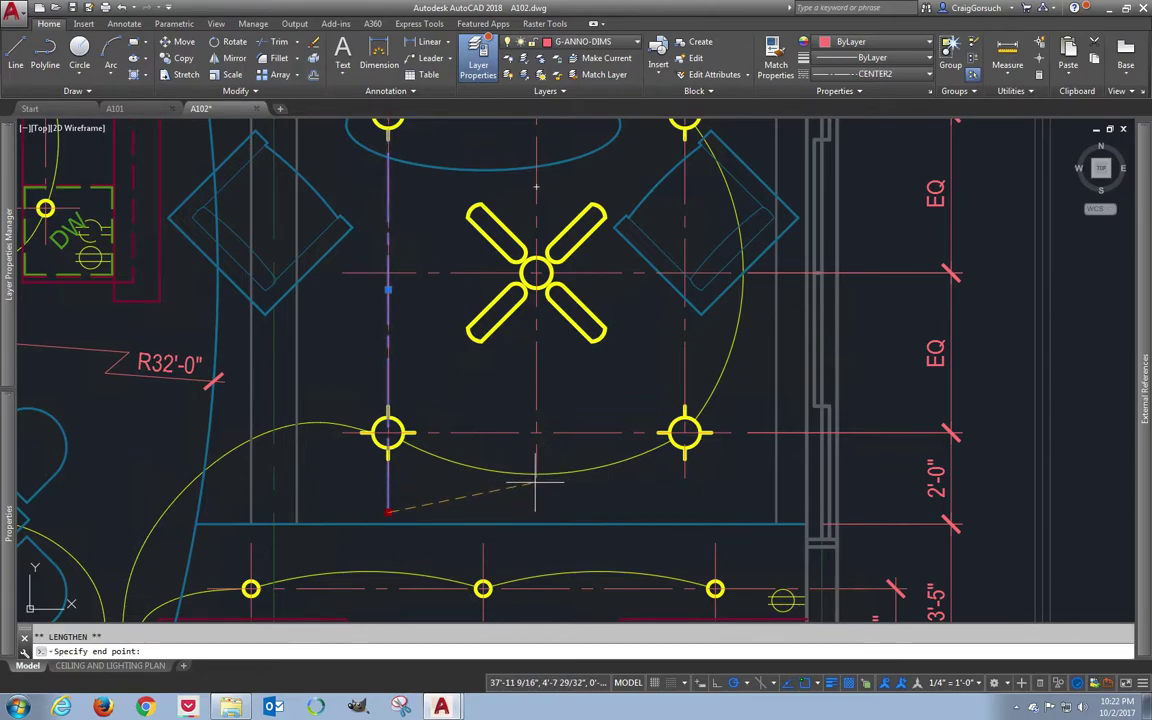
click(536, 479)
key(Escape)
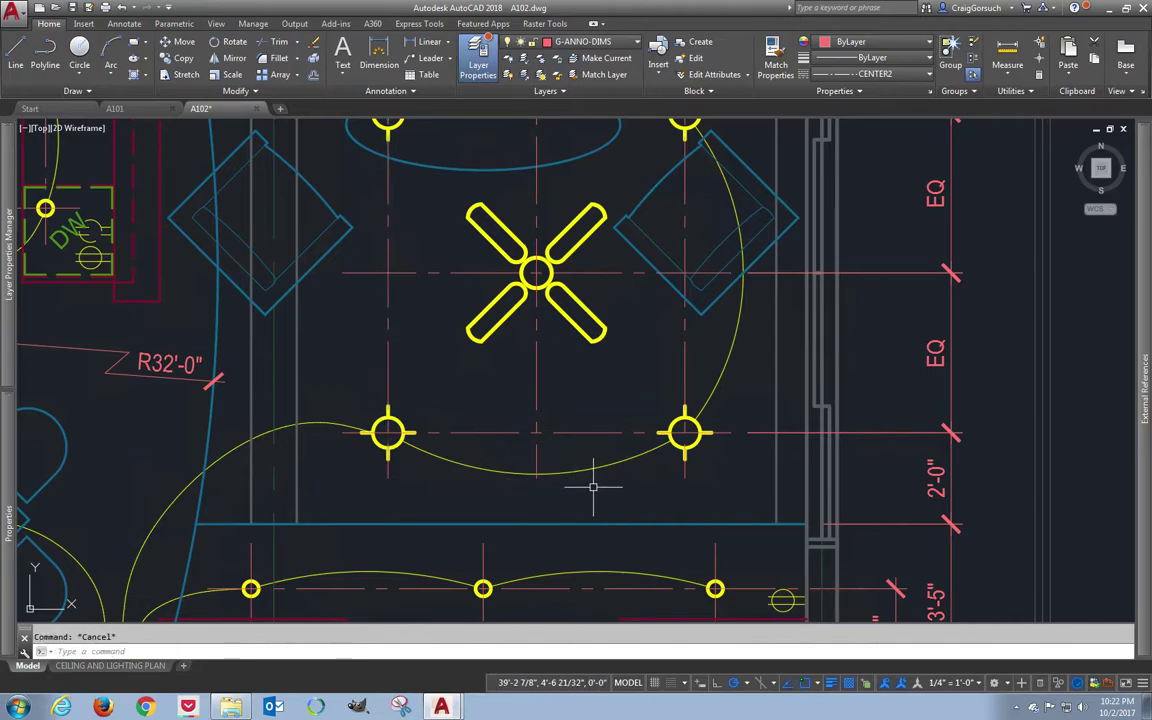
- Add a horizontal linear dimension from the inner vertical line left of the lights to the left lights' centerline, just above the lower ceiling line
click(425, 42)
click(298, 522)
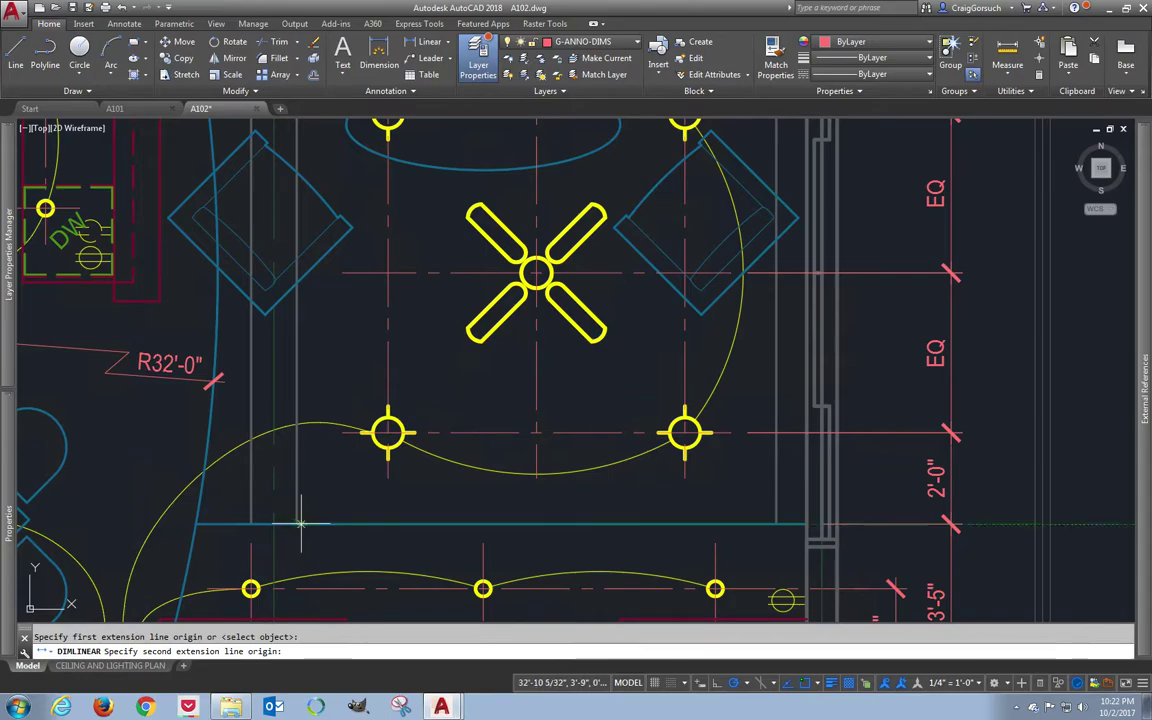
click(388, 479)
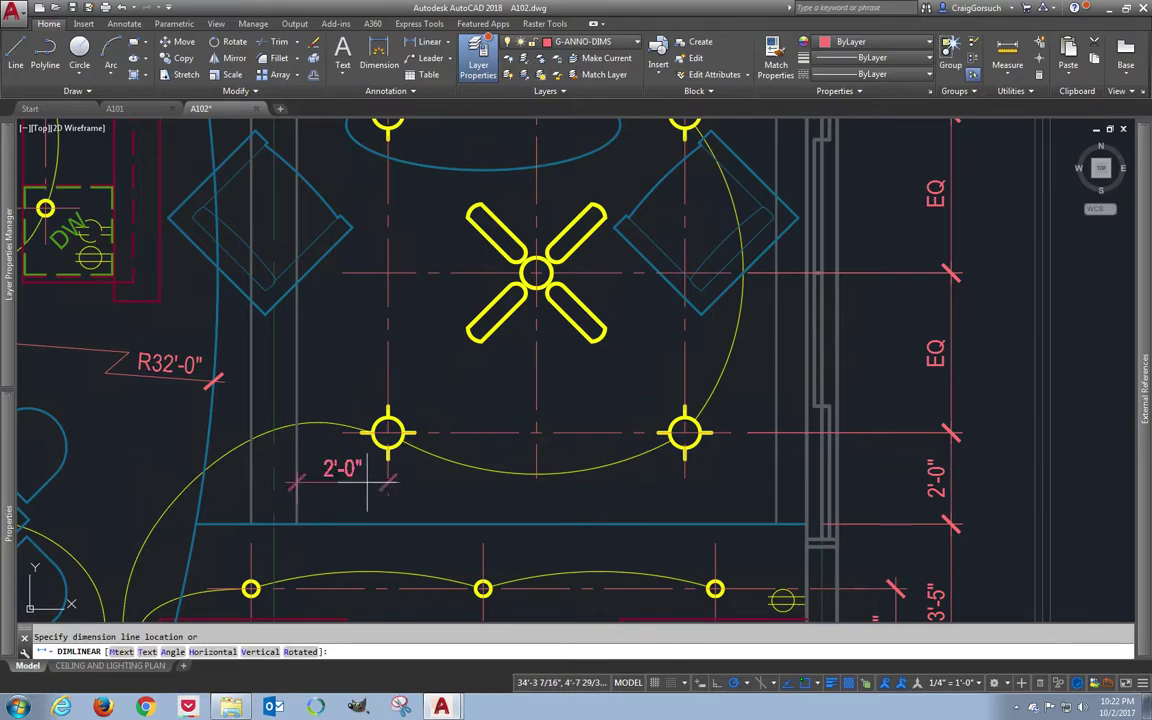
click(338, 497)
- Add aligned horizontal linear dimensions from the left lights' centerline to the fan's centerline and from there to the right lights' centerline
key(Return)
click(388, 478)
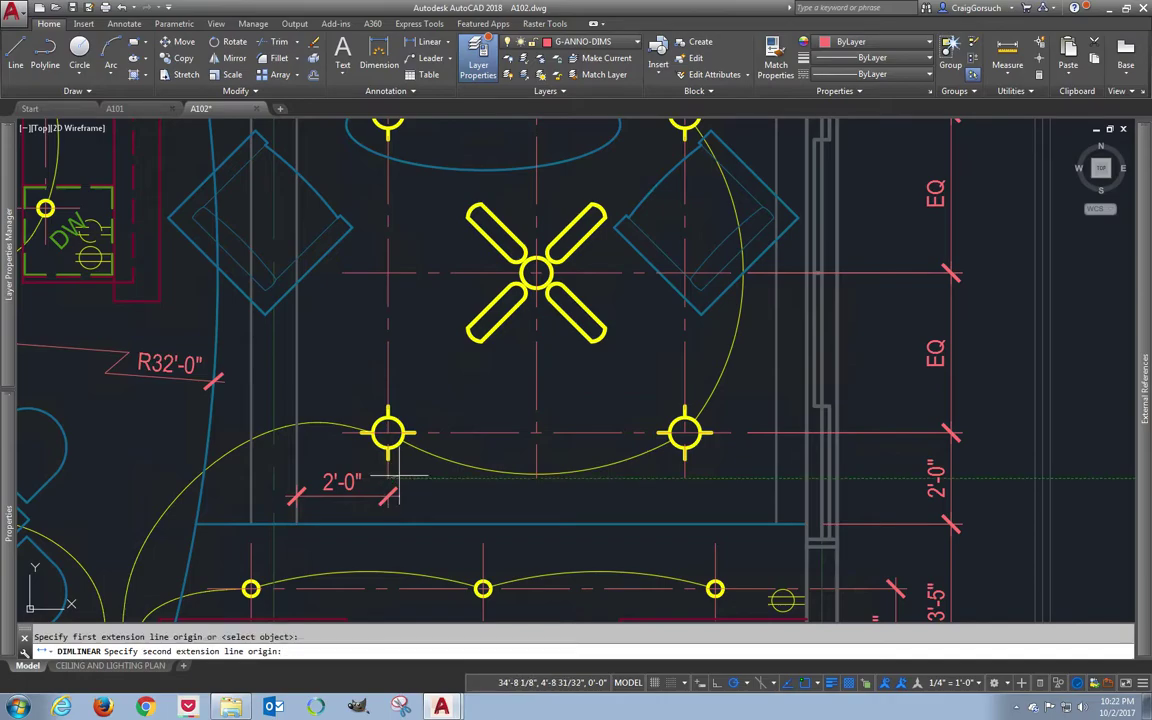
click(537, 450)
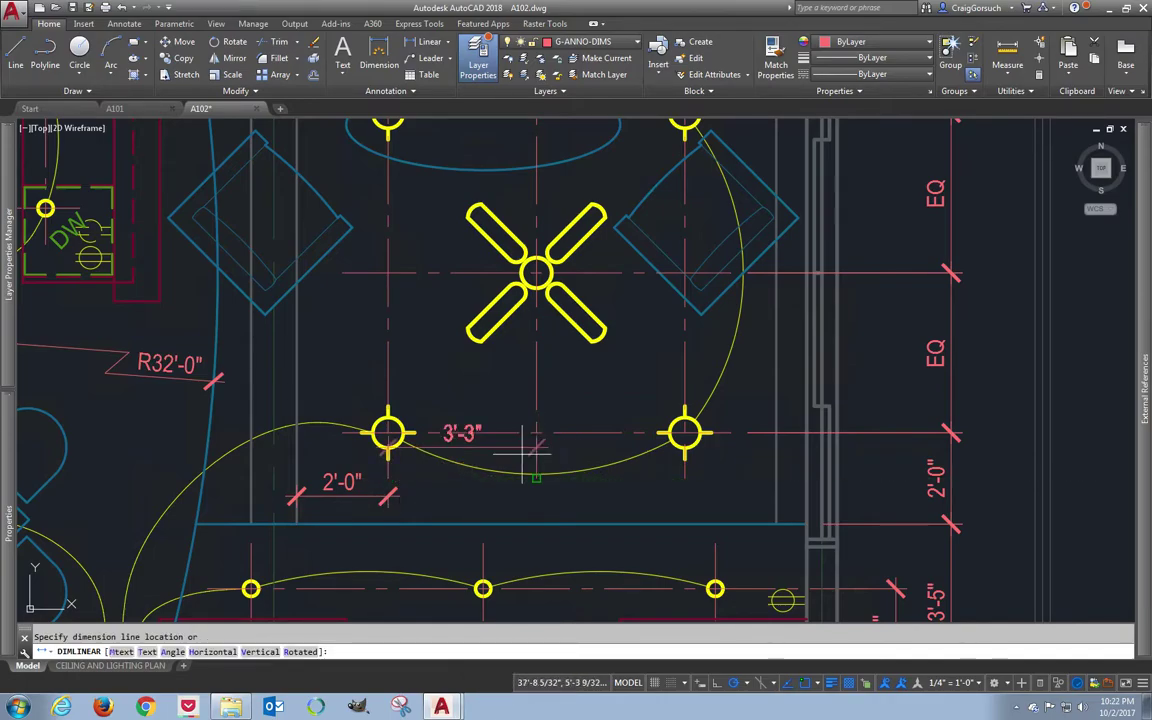
click(401, 496)
key(Return)
click(537, 476)
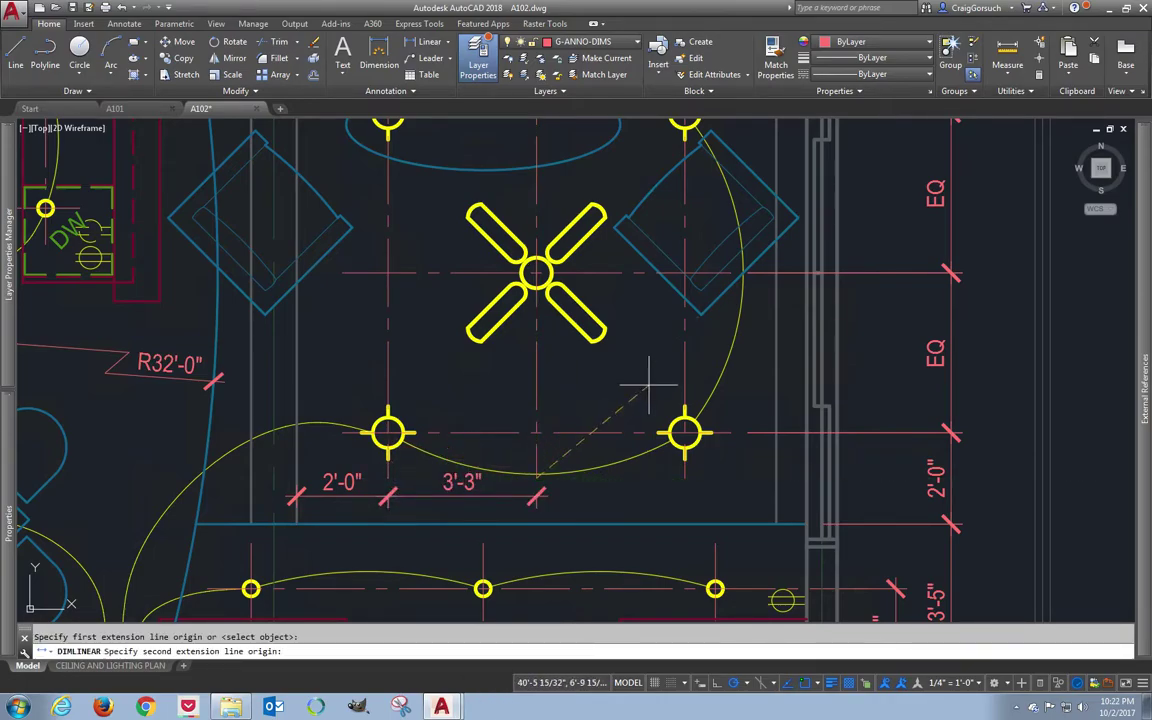
click(684, 436)
click(516, 490)
- Add a horizontal linear dimension from the right lights' centerline to the vertical line near the window wall, aligned with the existing horizontal dimensions
key(Return)
click(684, 479)
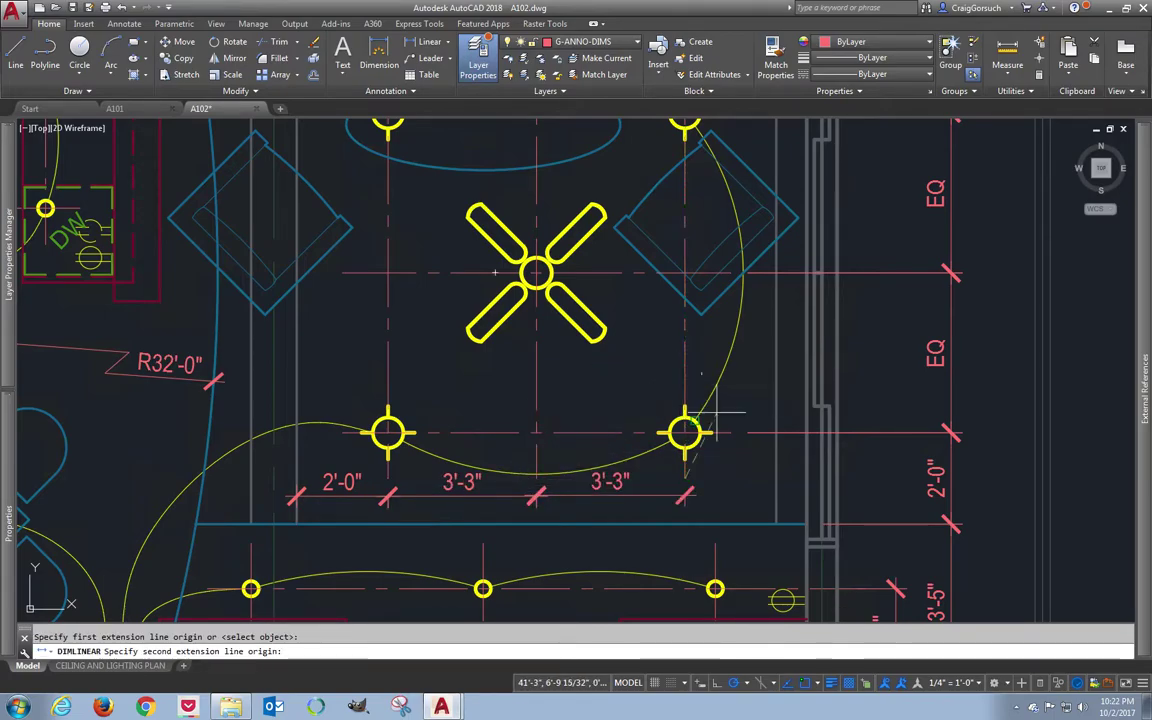
click(776, 522)
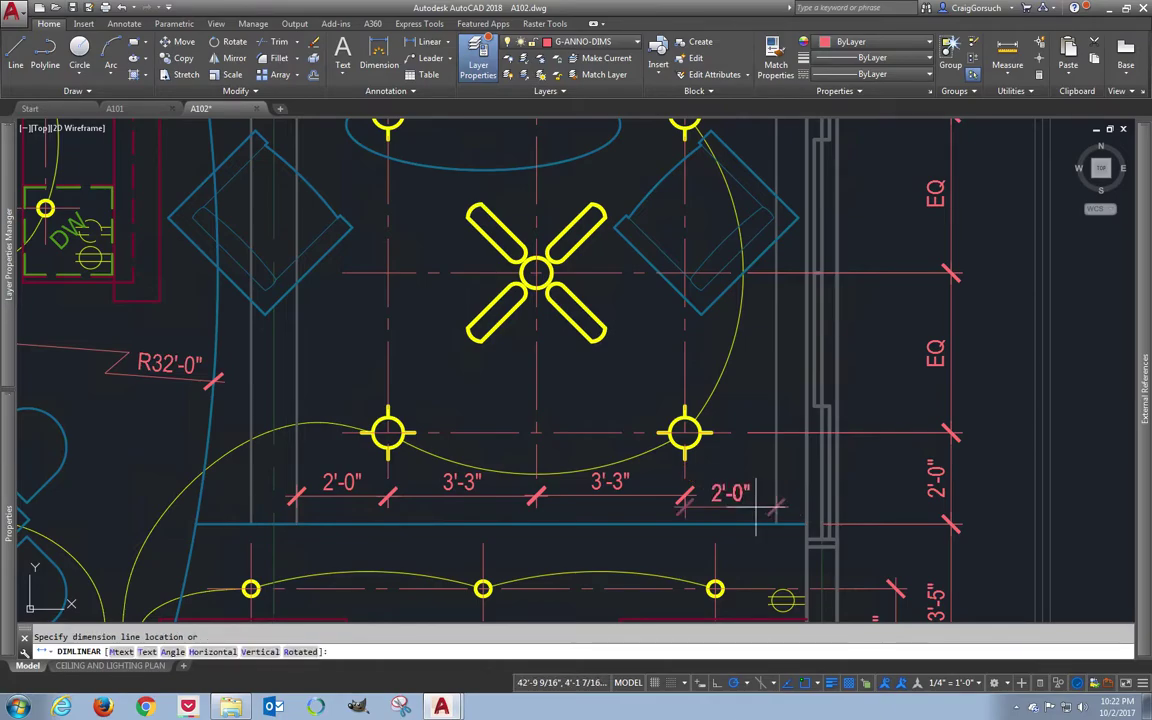
click(696, 496)
- Override the text of the two horizontal 3'-3" dimensions between the lights and the fan with EQ
click(612, 495)
click(477, 497)
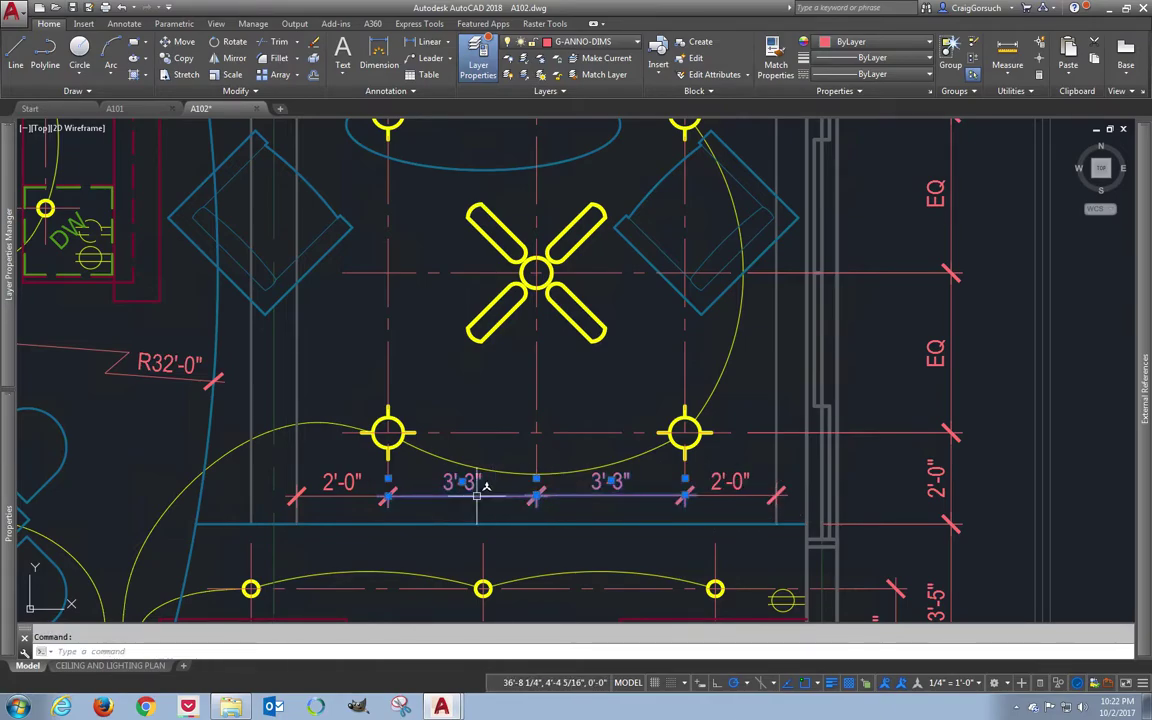
mouse_move(13, 407)
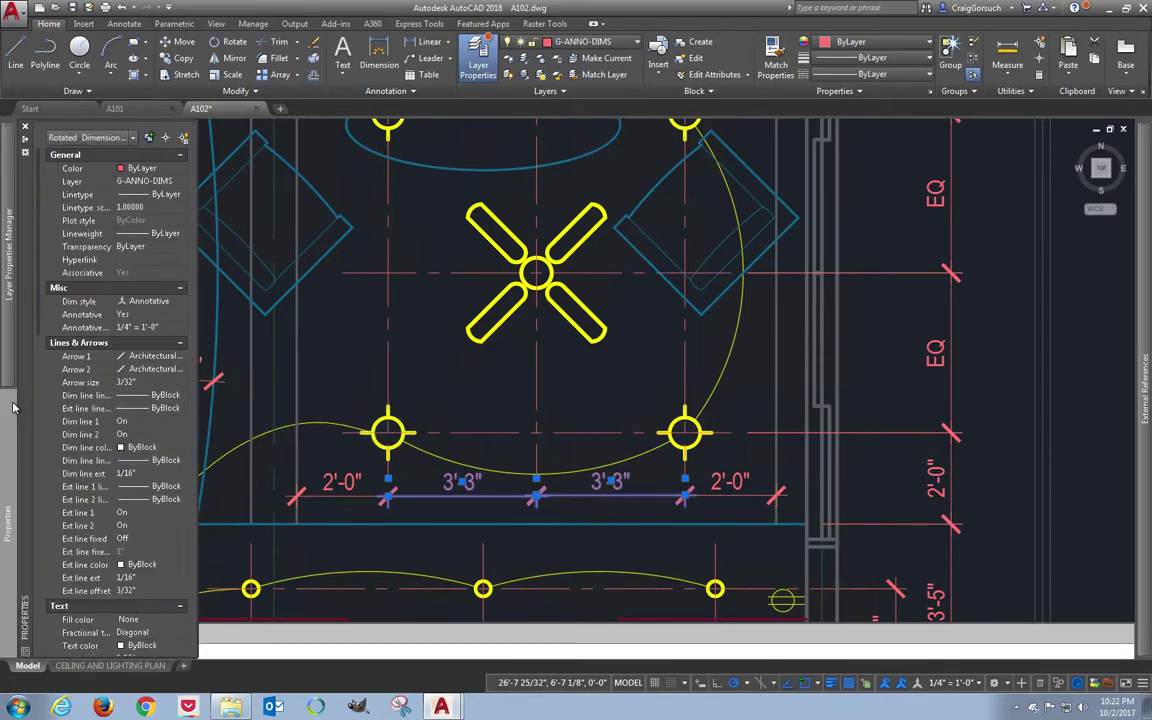
scroll(37, 311, down, 8)
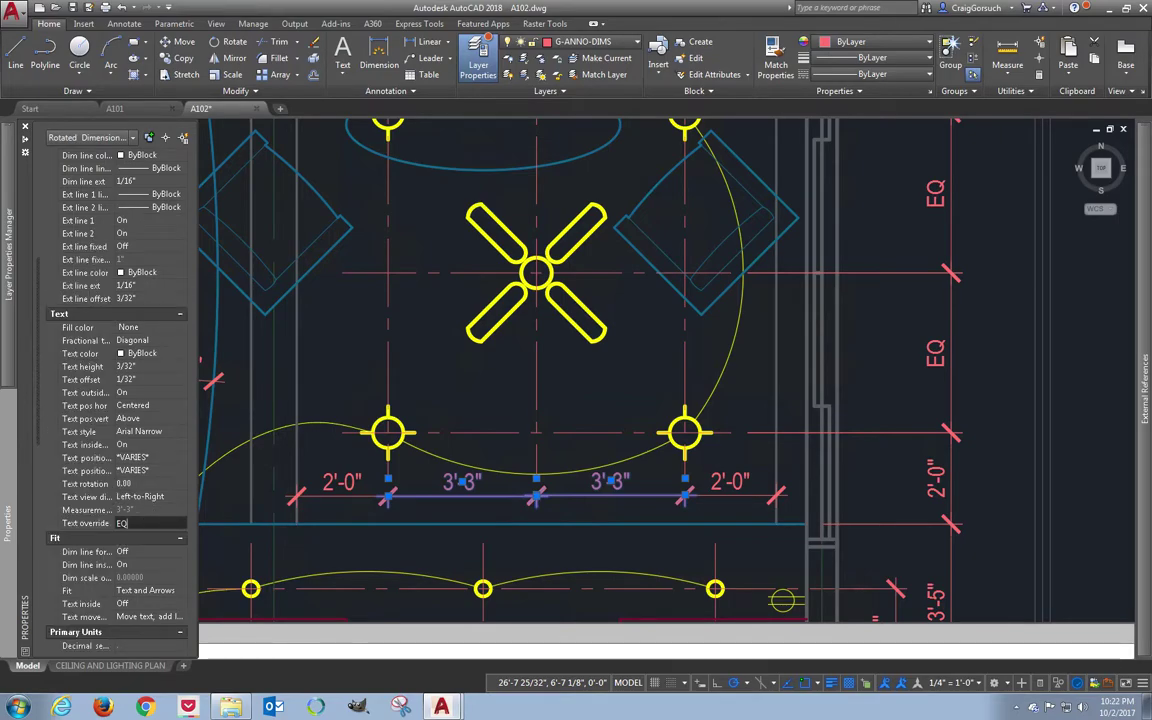
key(Return)
key(Escape)
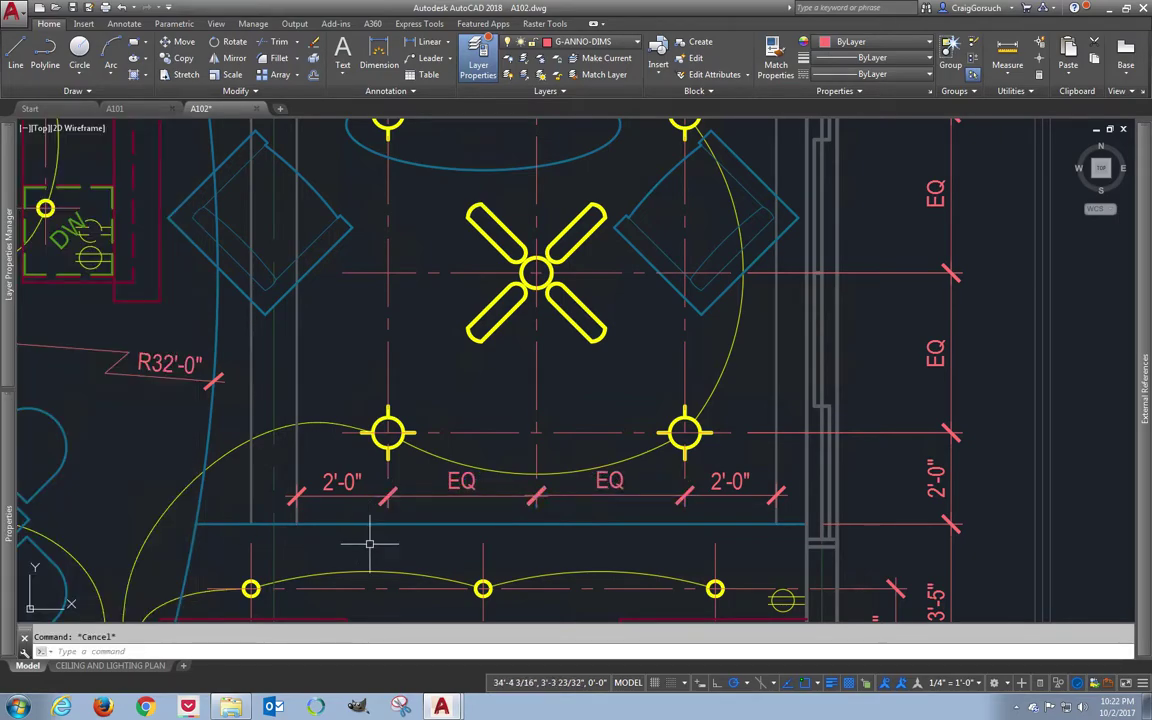
- Select the left horizontal EQ dimension below the fan and turn the Properties palette off and back on to show its properties
mouse_move(5, 488)
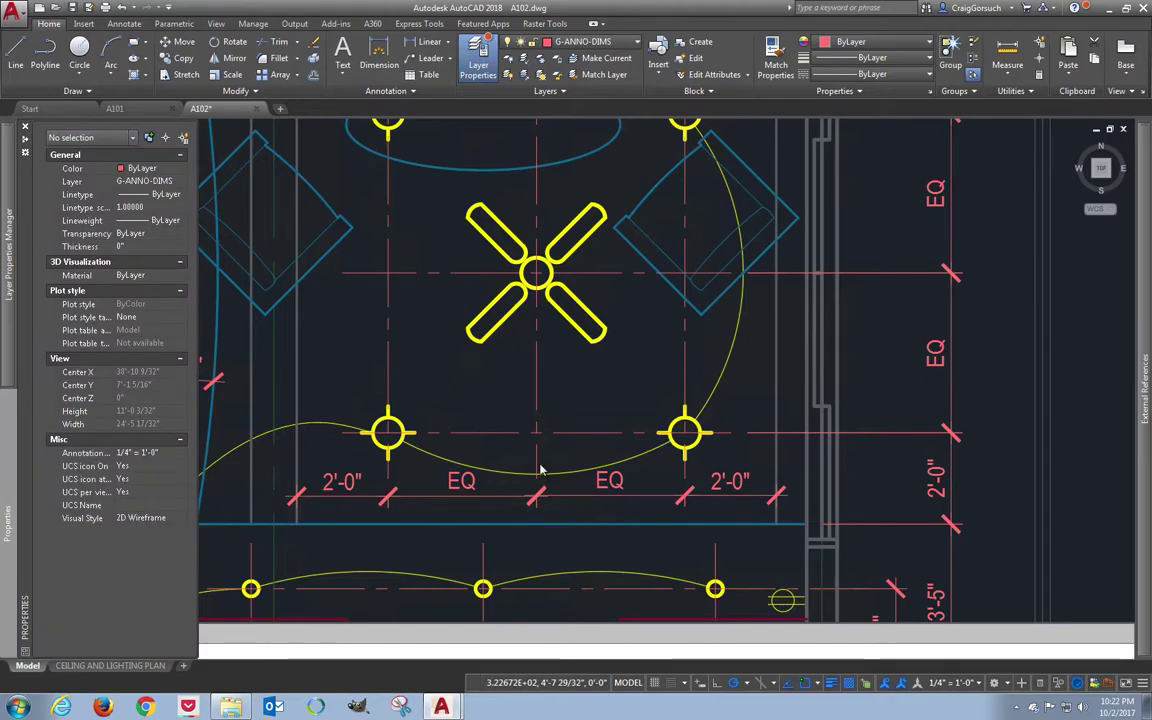
key(ctrl+1)
click(472, 490)
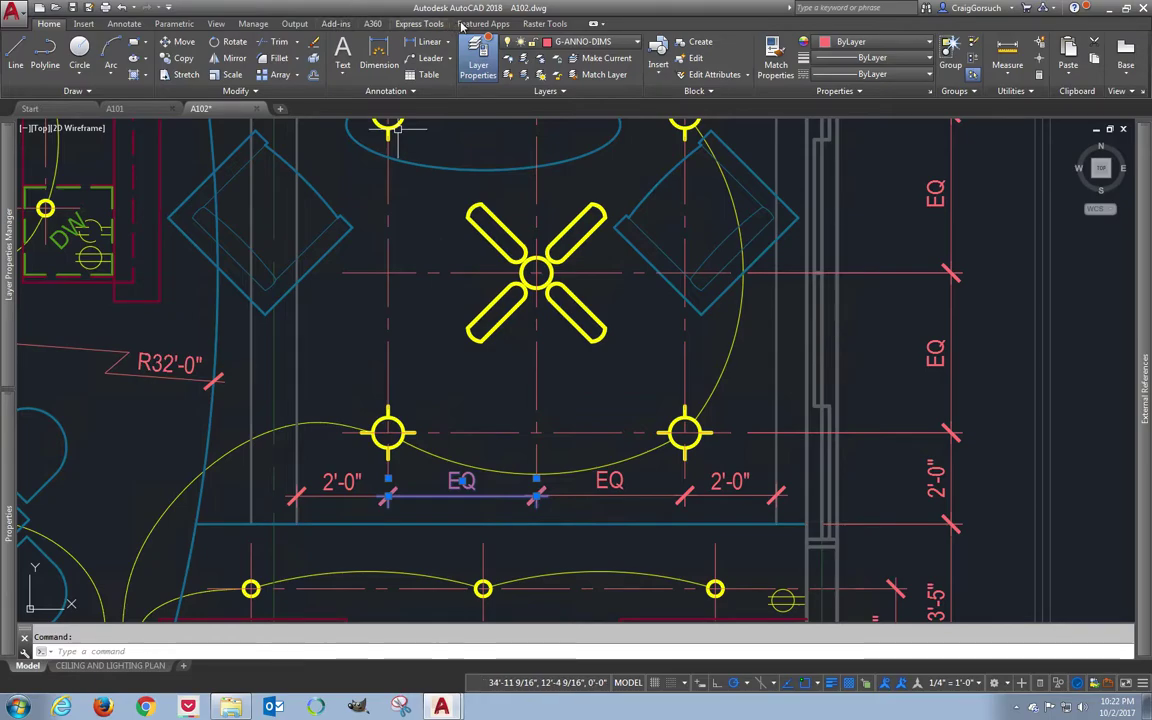
click(217, 24)
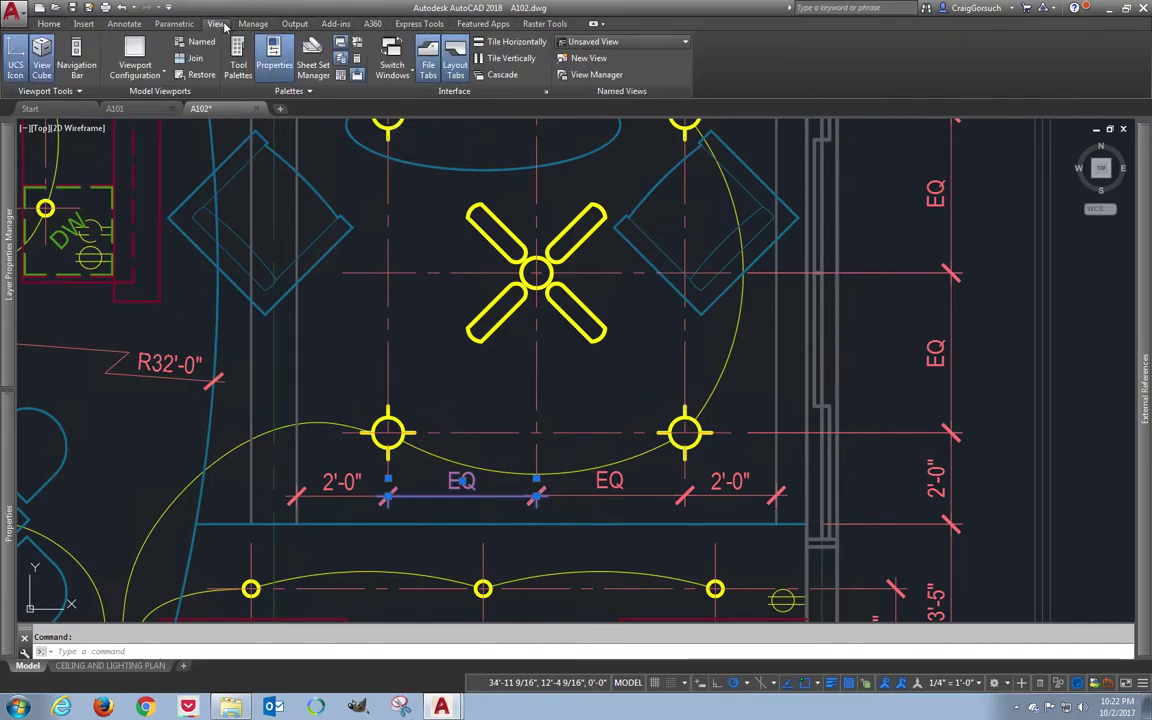
click(277, 67)
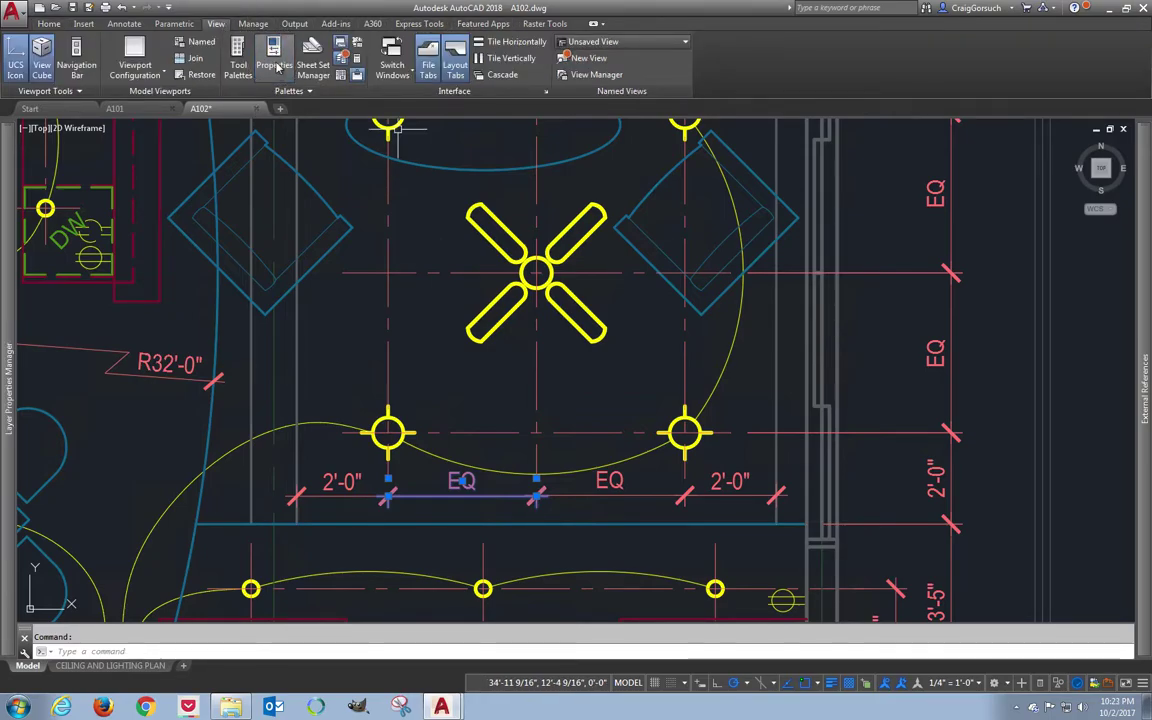
click(277, 67)
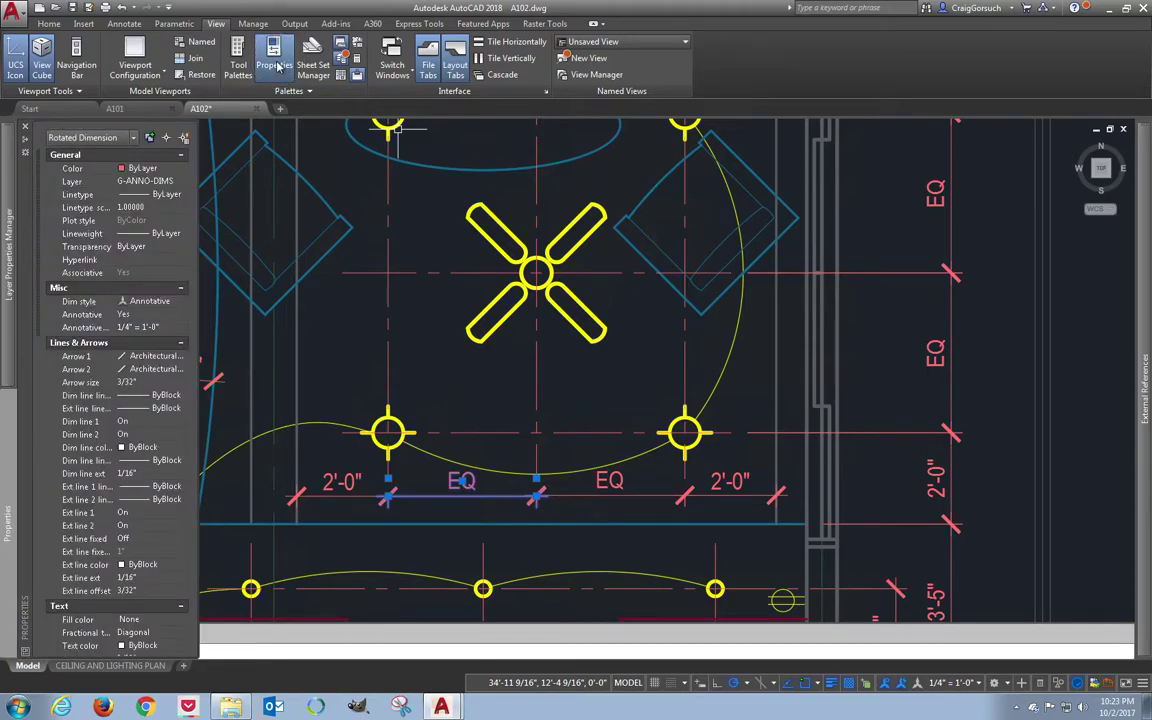
- Redisplay the selected dimension's Properties palette, check the Layer Properties Manager, and clear the selection
click(277, 67)
click(277, 67)
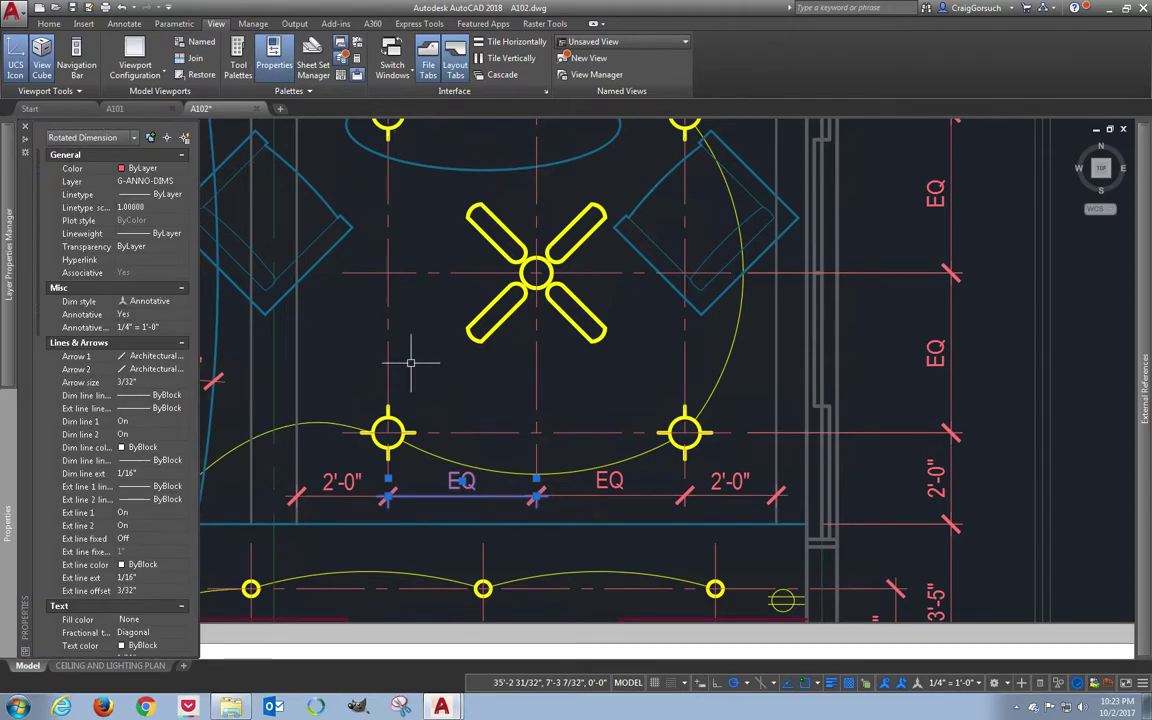
text(la)
key(Return)
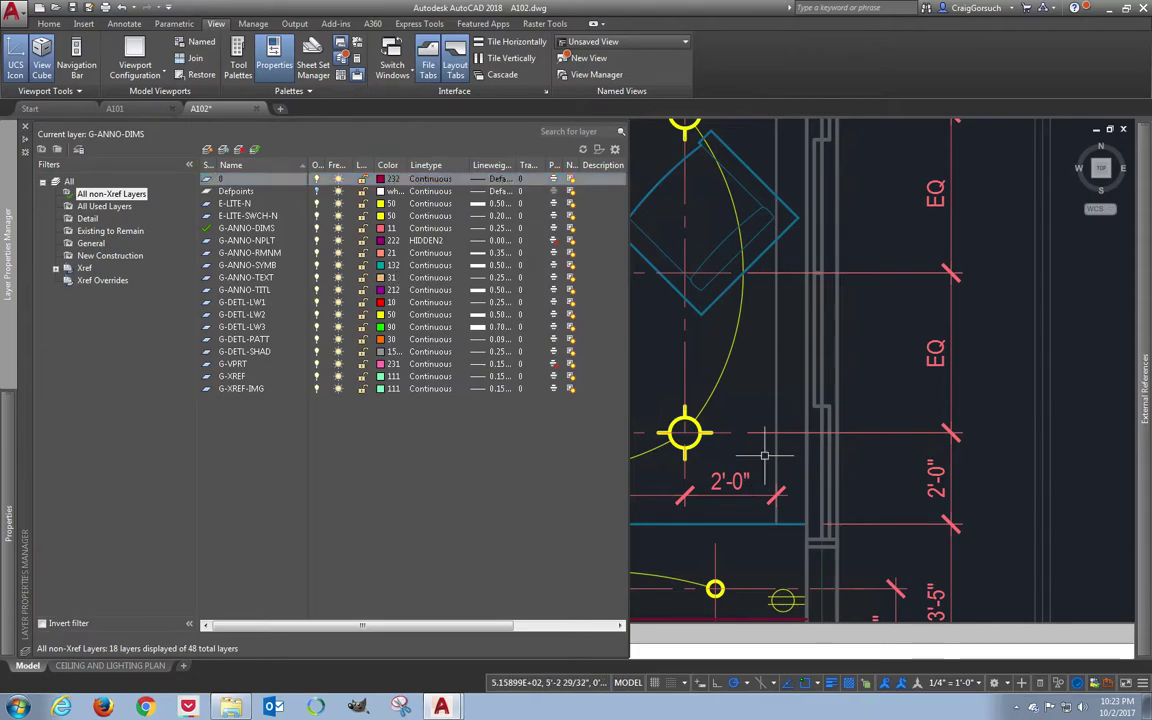
key(Escape)
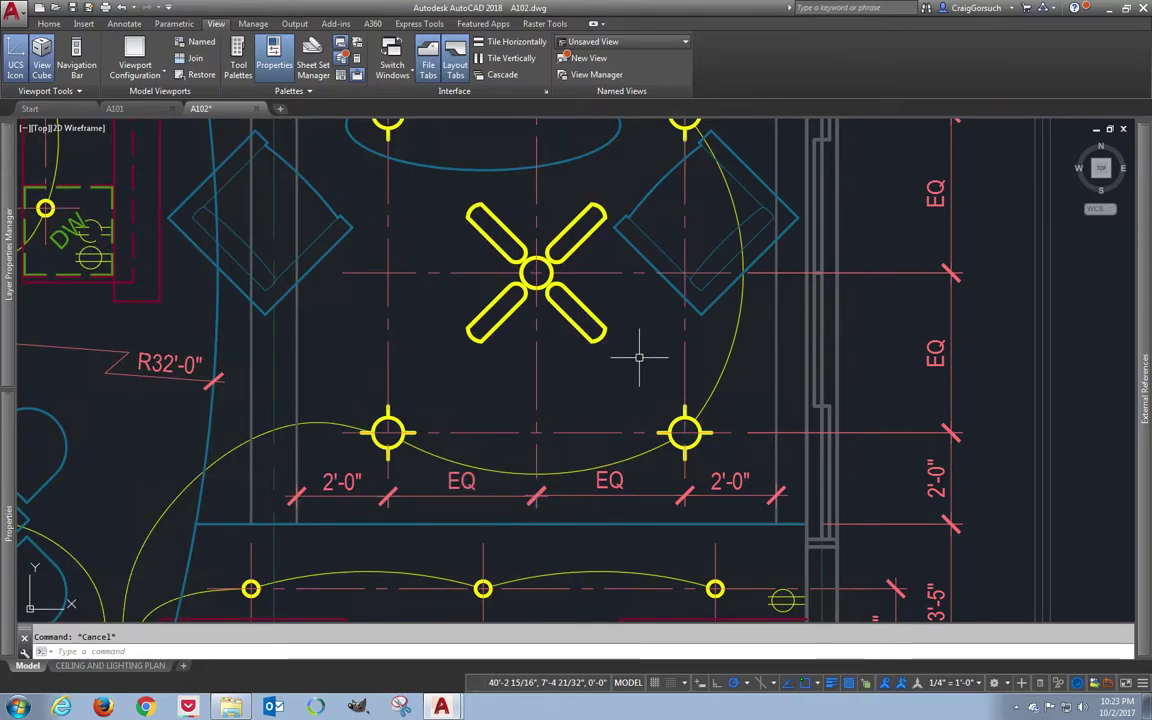
- Switch to the CEILING AND LIGHTING PLAN layout and make G-ANNO-TITL the current layer
scroll(638, 357, down, 1)
scroll(638, 357, down, 2)
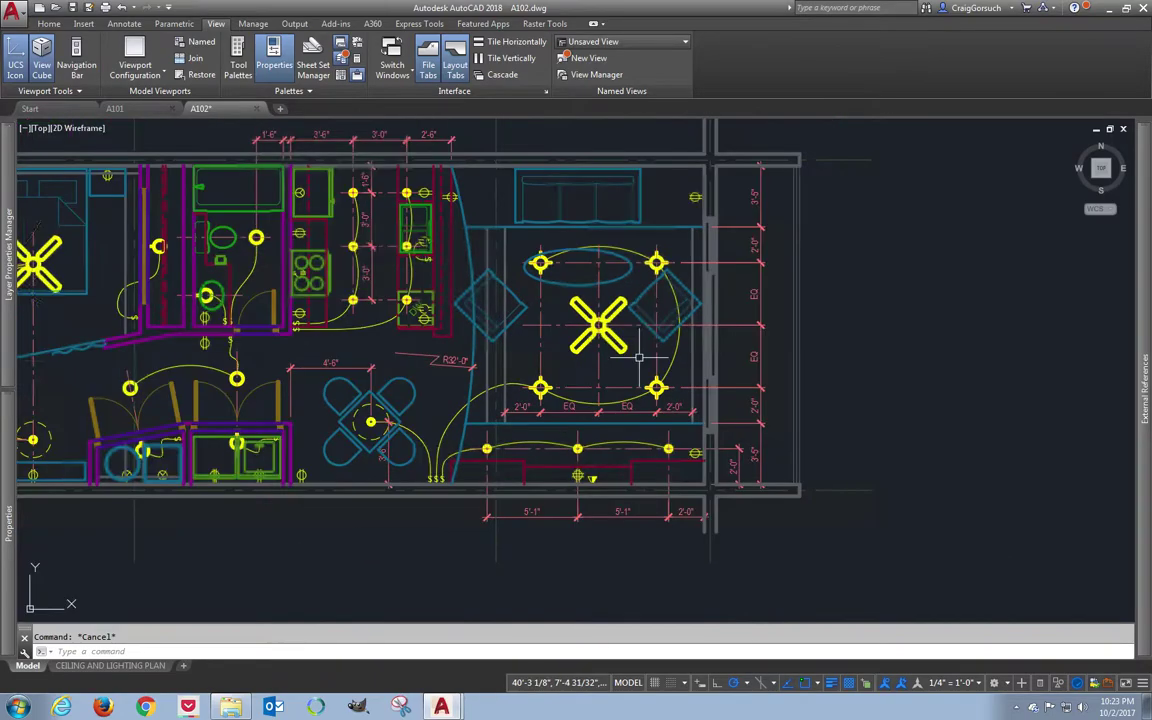
middle_drag(638, 358, 864, 390)
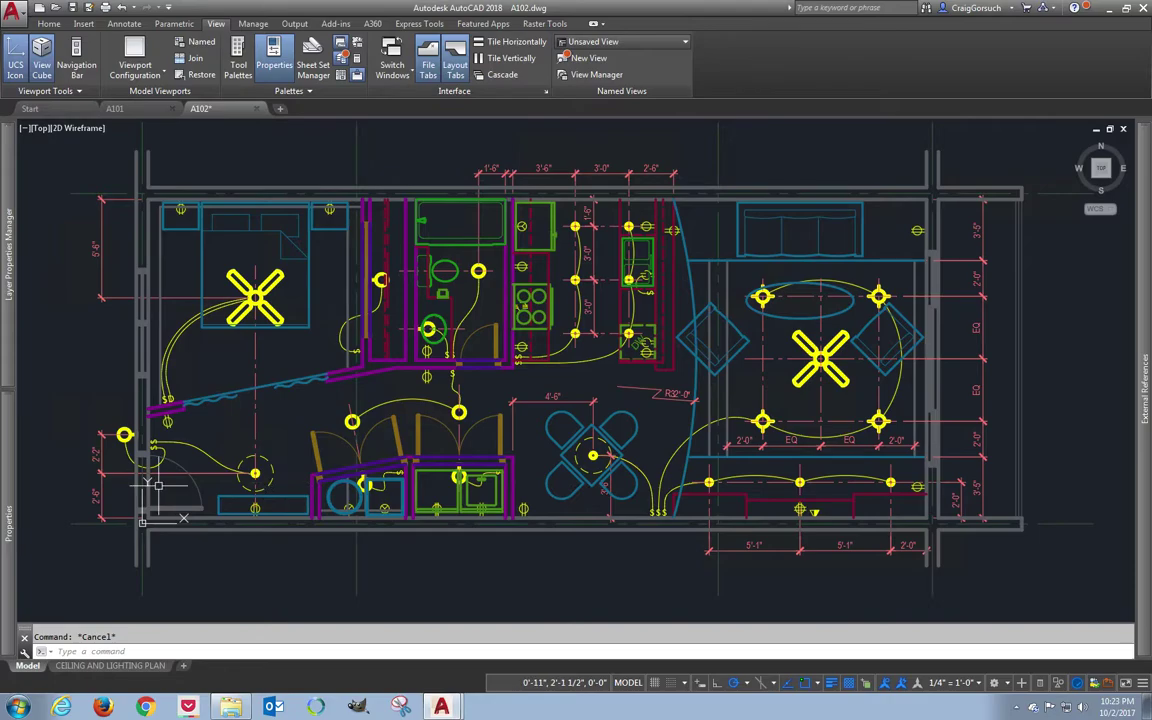
click(109, 666)
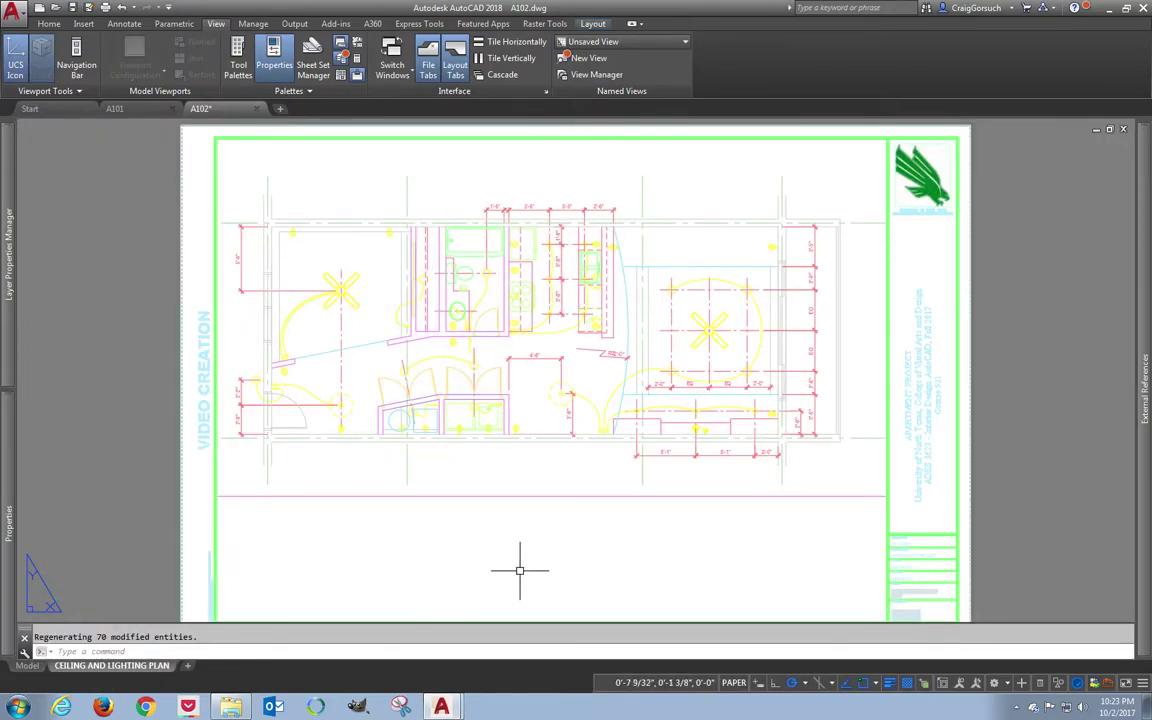
middle_drag(522, 570, 541, 545)
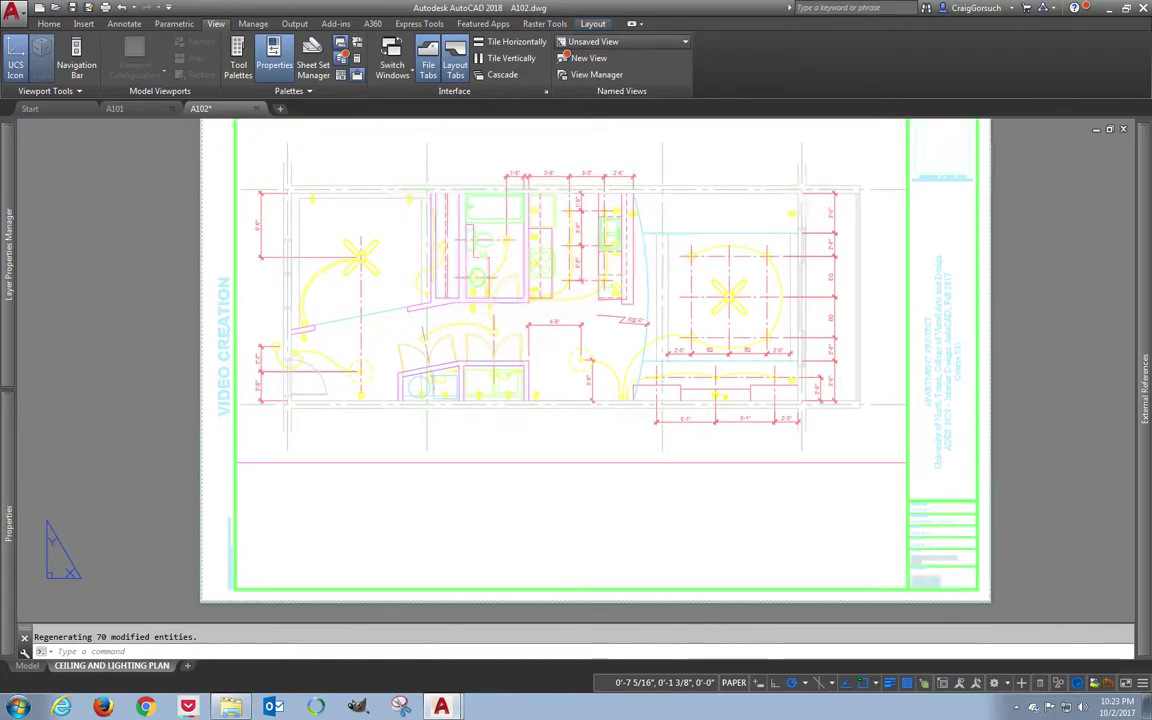
click(49, 24)
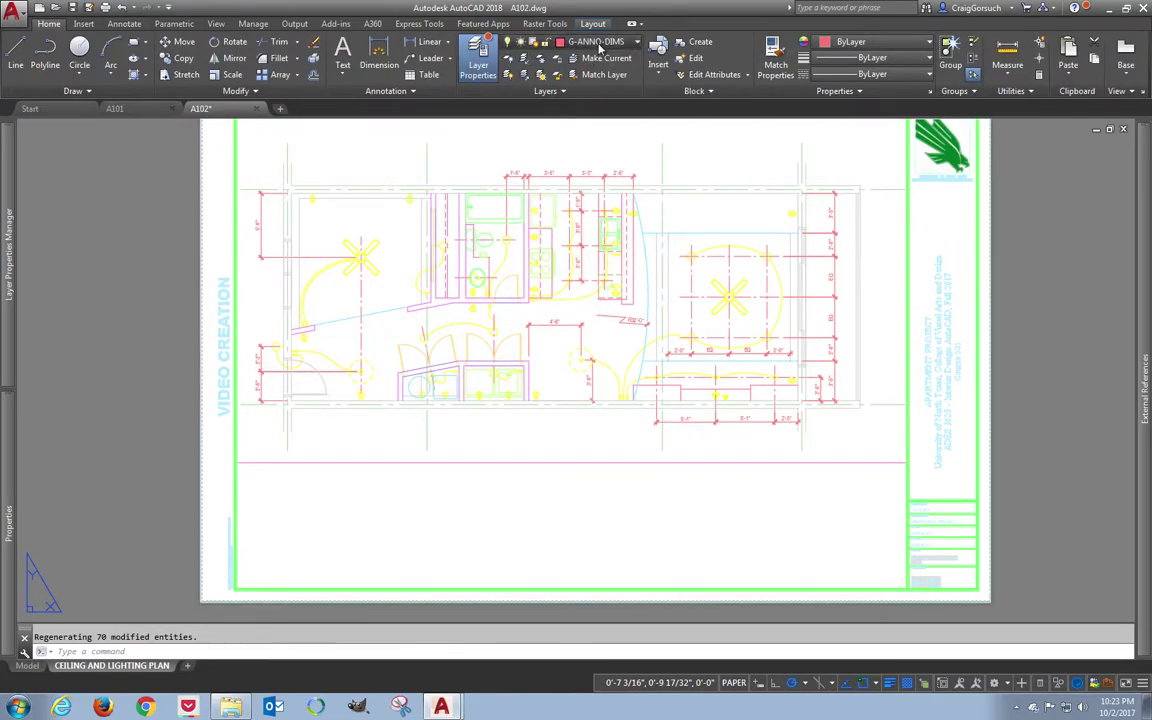
click(592, 42)
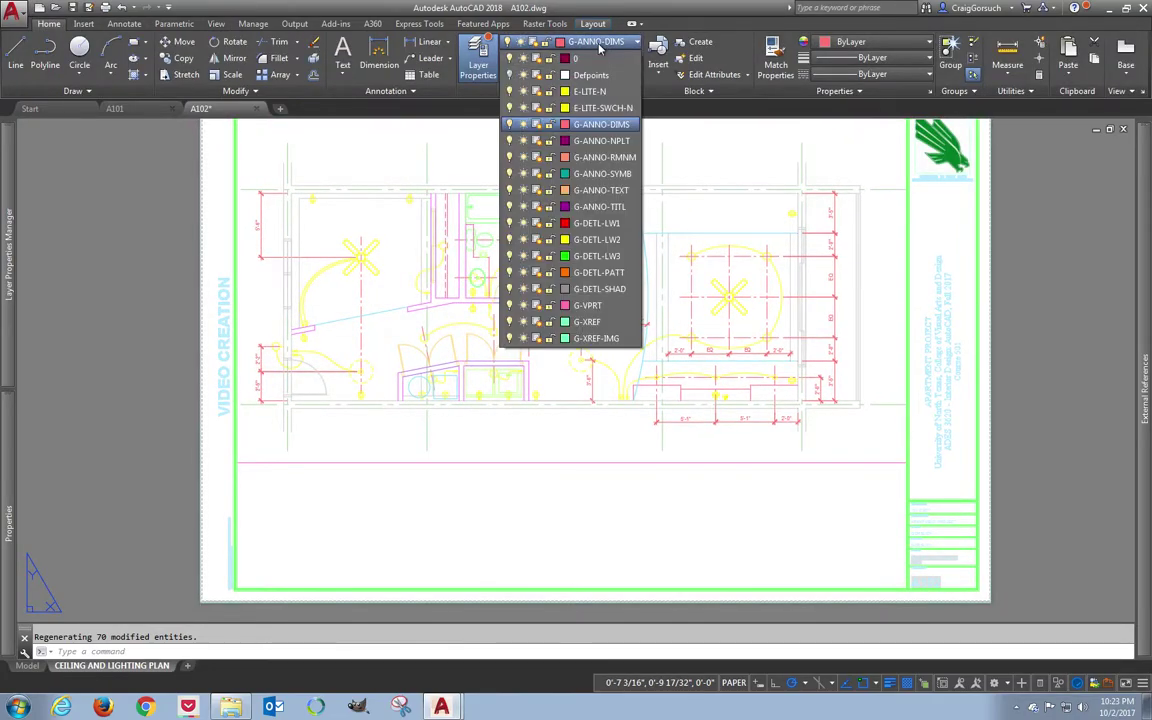
click(615, 207)
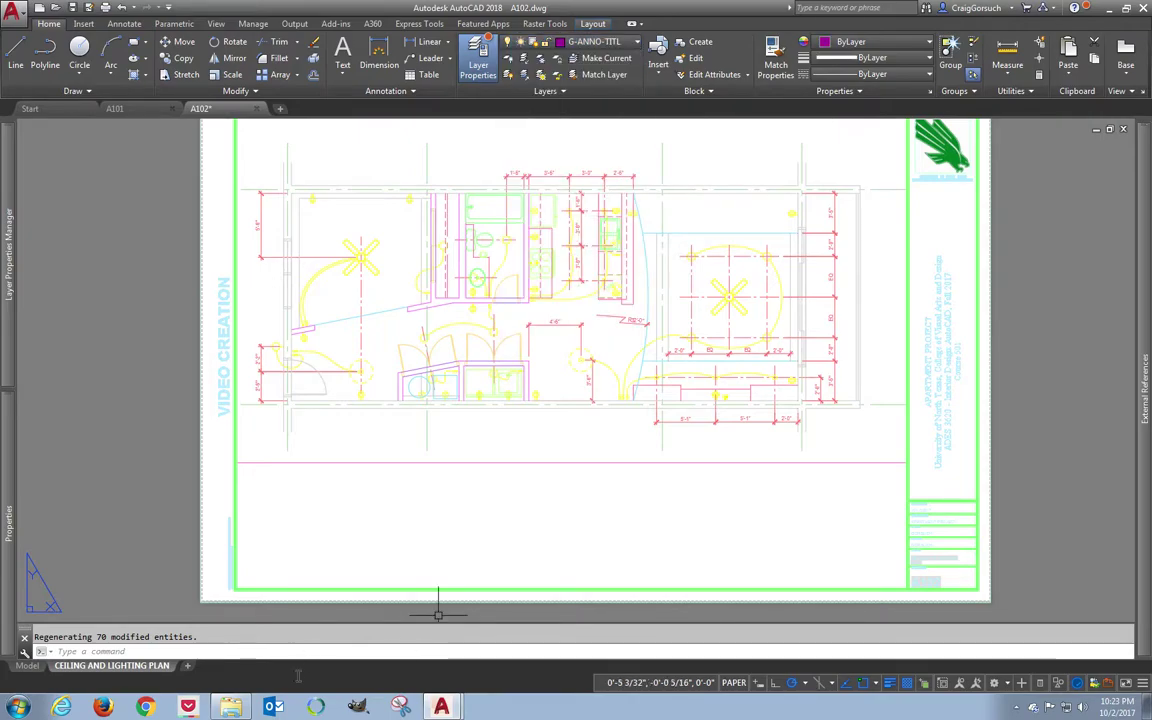
- Insert the Tag Drawing Title block from the Tags folder below the plan on the sheet, with scale factor 1 and rotation 0
click(231, 707)
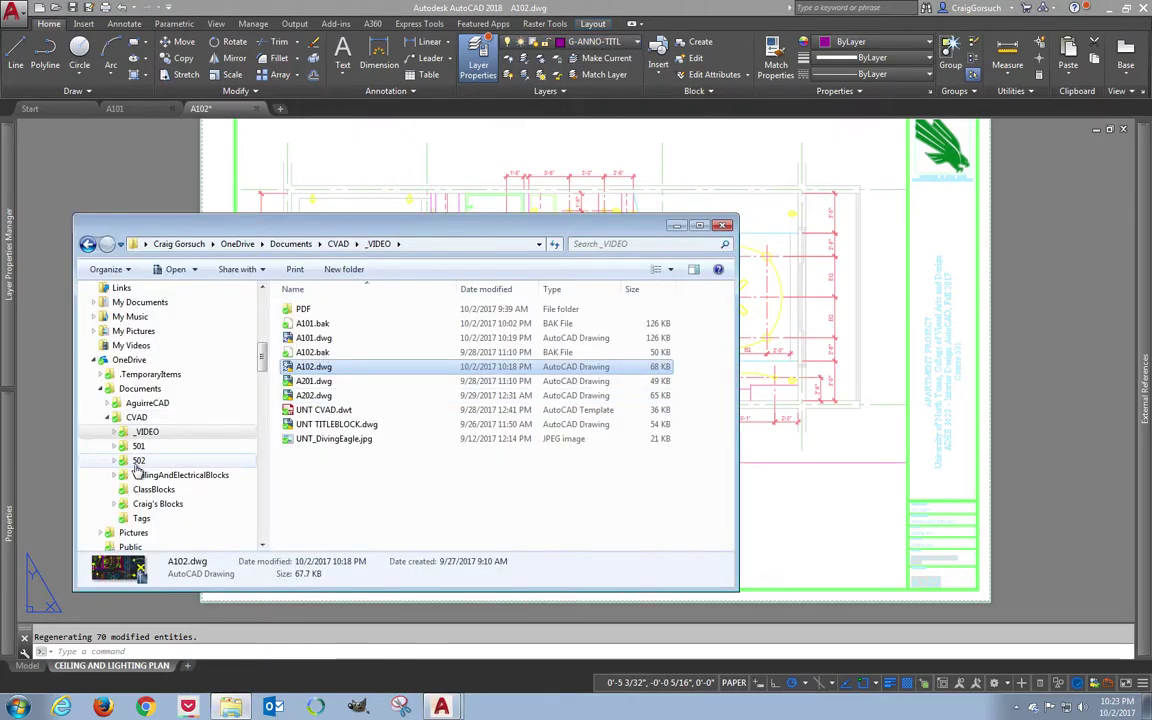
click(141, 518)
mouse_move(326, 325)
mouse_down()
mouse_move(812, 463)
mouse_move(790, 475)
mouse_move(790, 515)
mouse_up()
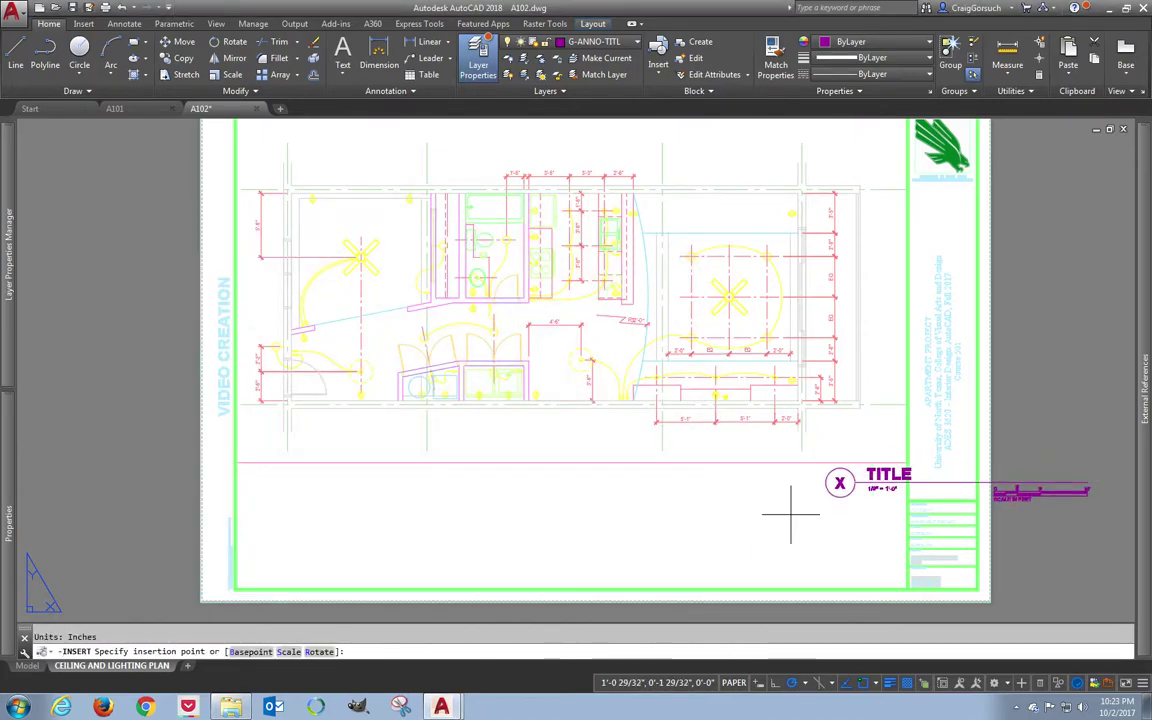
click(411, 532)
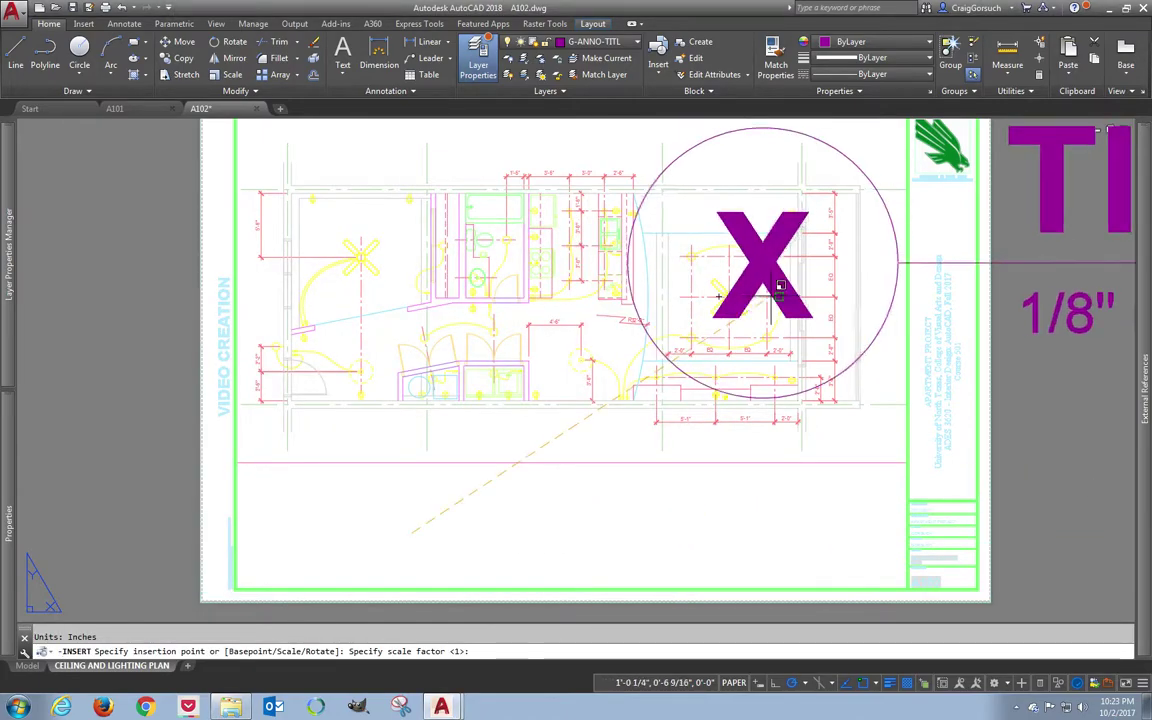
key(Return)
click(735, 340)
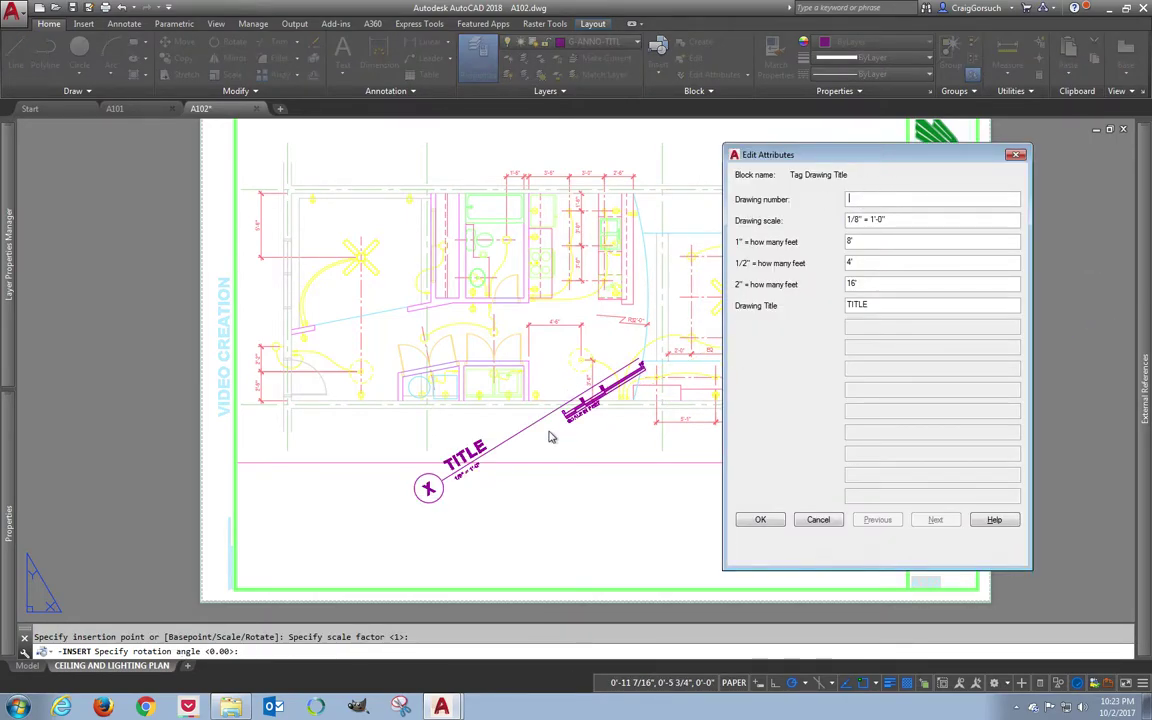
- Set the tag's drawing number to 1, drawing scale to 1/4" = 1'-0", and the 1", 1/2" and 2" scale bar values to 4', 2' and 8'
click(848, 198)
click(855, 221)
double_click(851, 240)
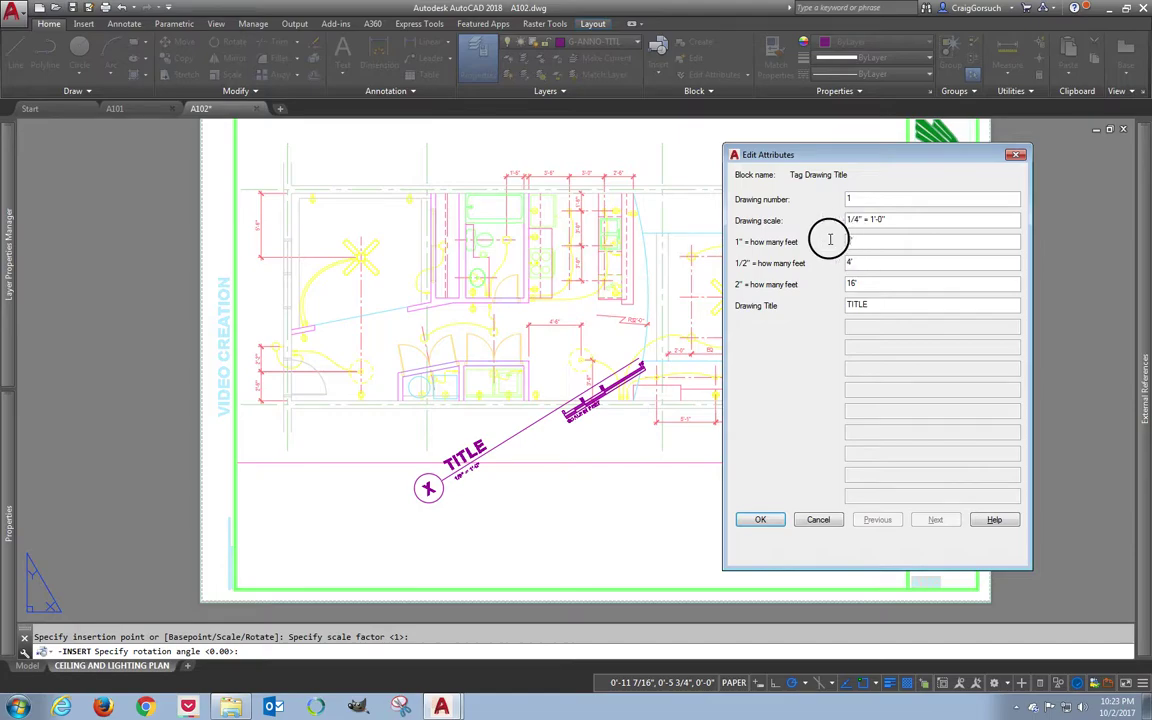
text(4')
drag(857, 263, 828, 261)
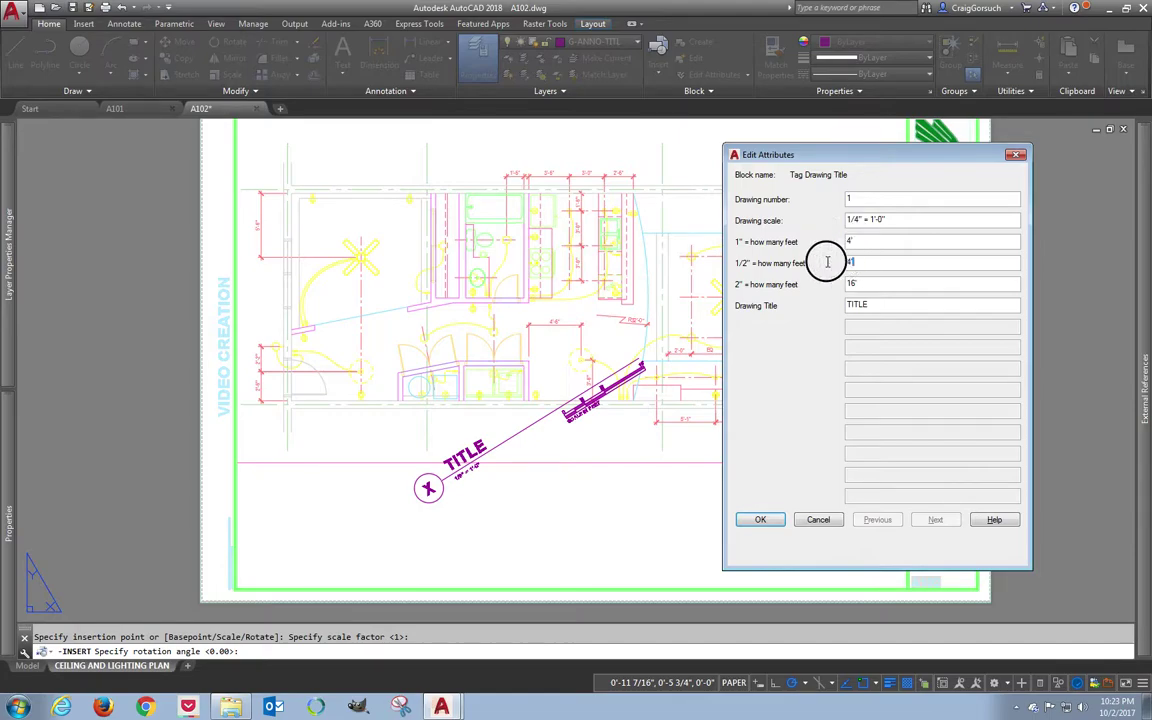
text(')
key(Tab)
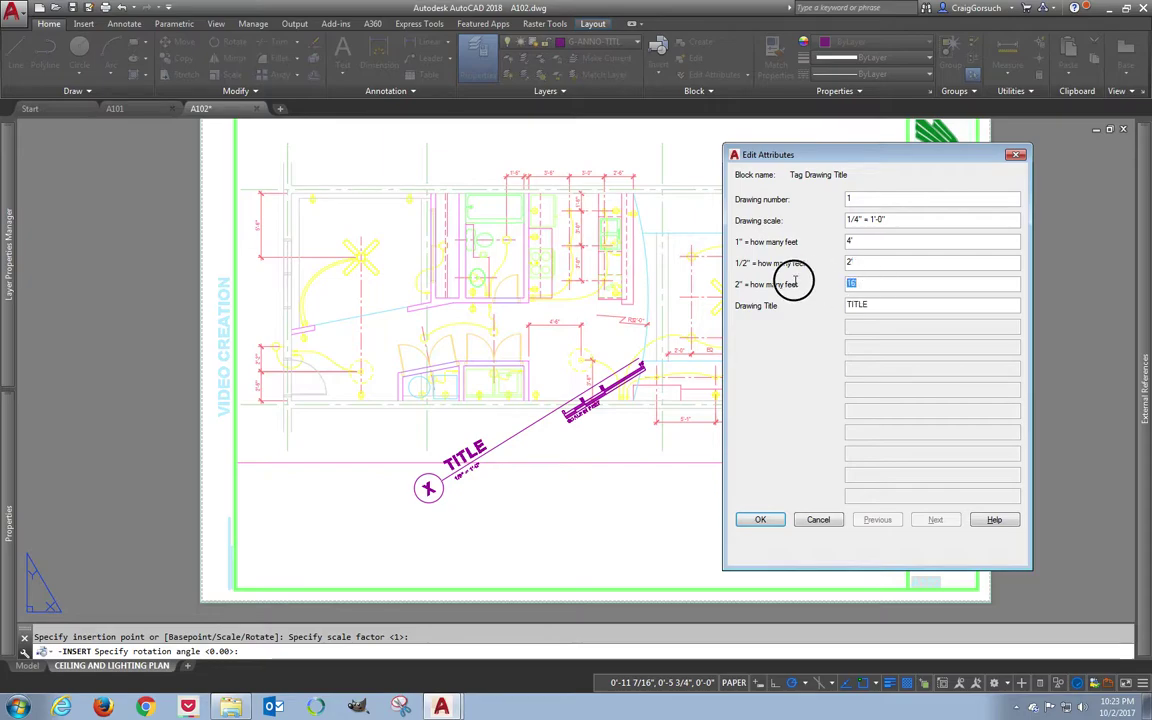
text(8')
- Set the tag's drawing title to CEILING AND LIGHTING PLAN and accept the attributes
key(Tab)
text(CEILIN)
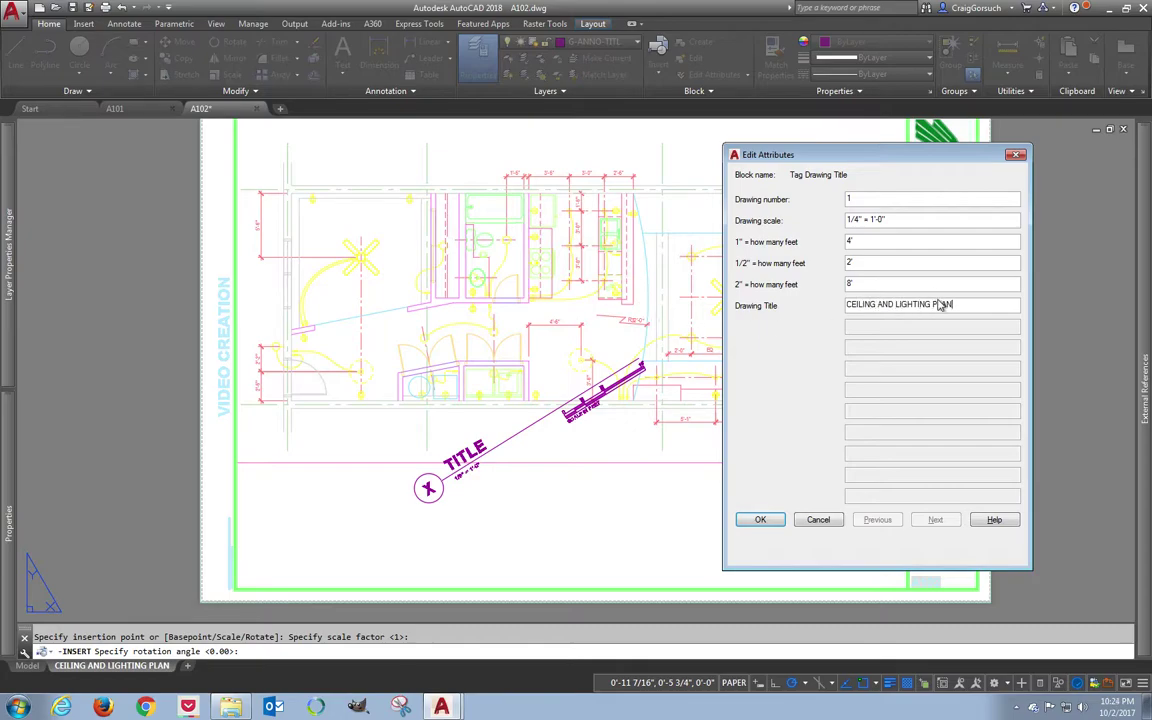
click(762, 520)
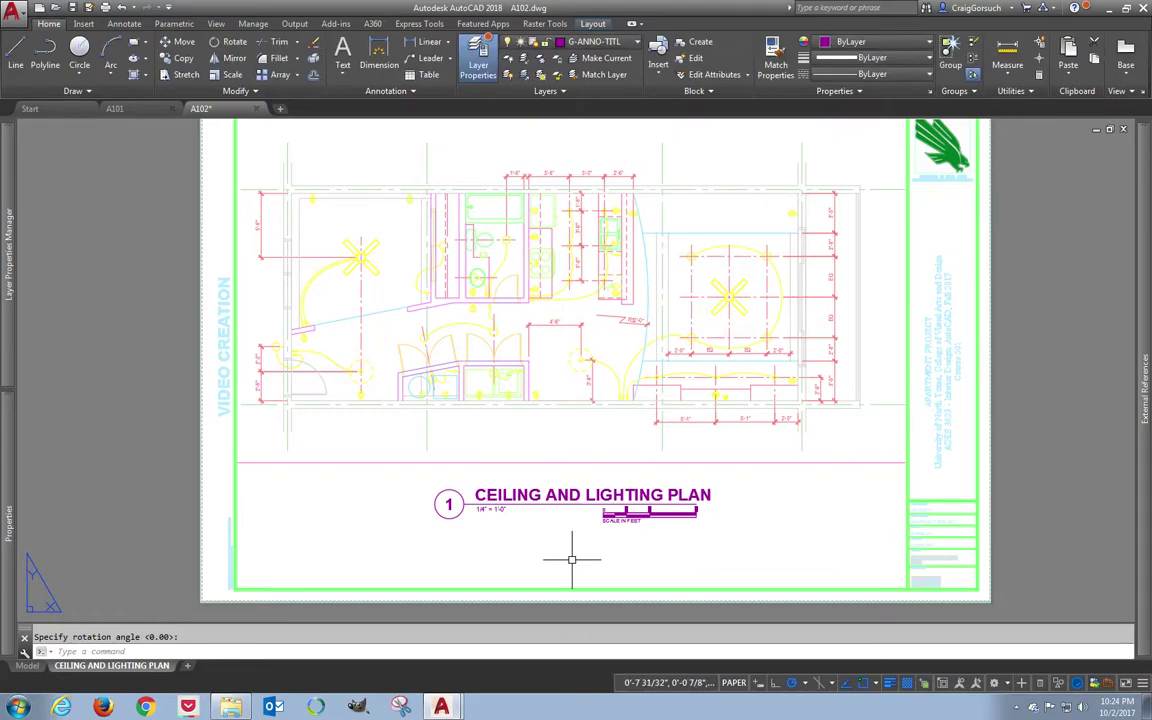
- Stretch the drawing title's line and scale bar about 1 3/32" to the right so the line extends past the title text
scroll(585, 535, up, 2)
click(656, 506)
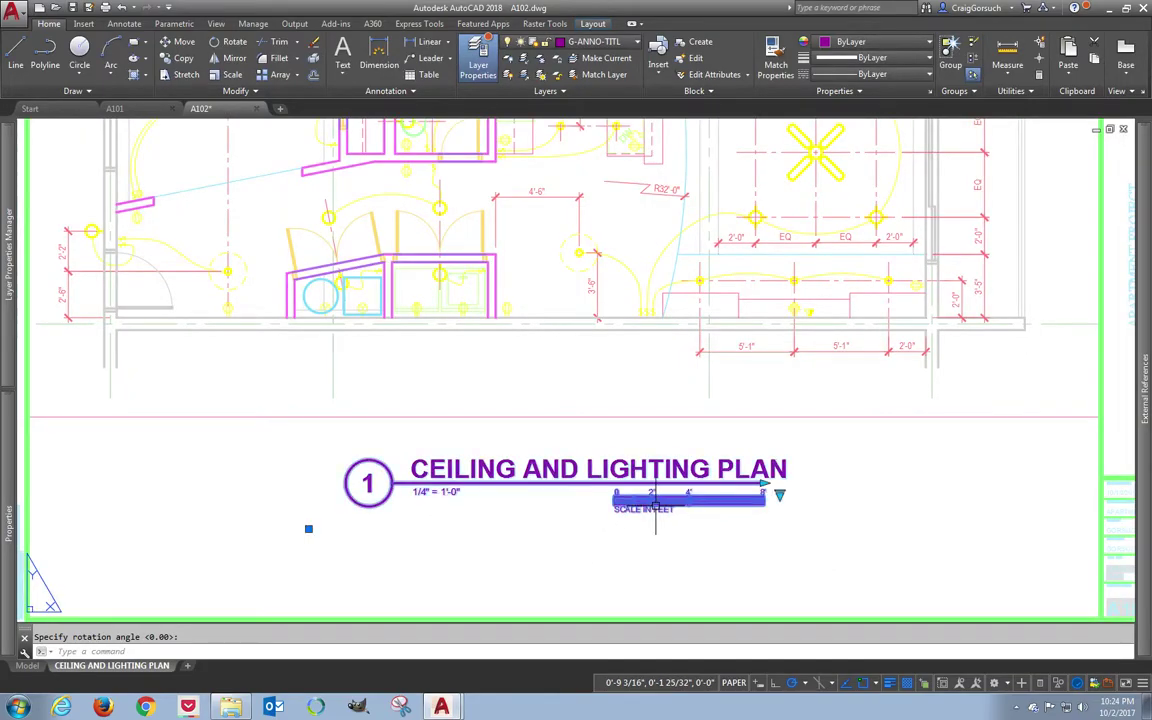
click(763, 483)
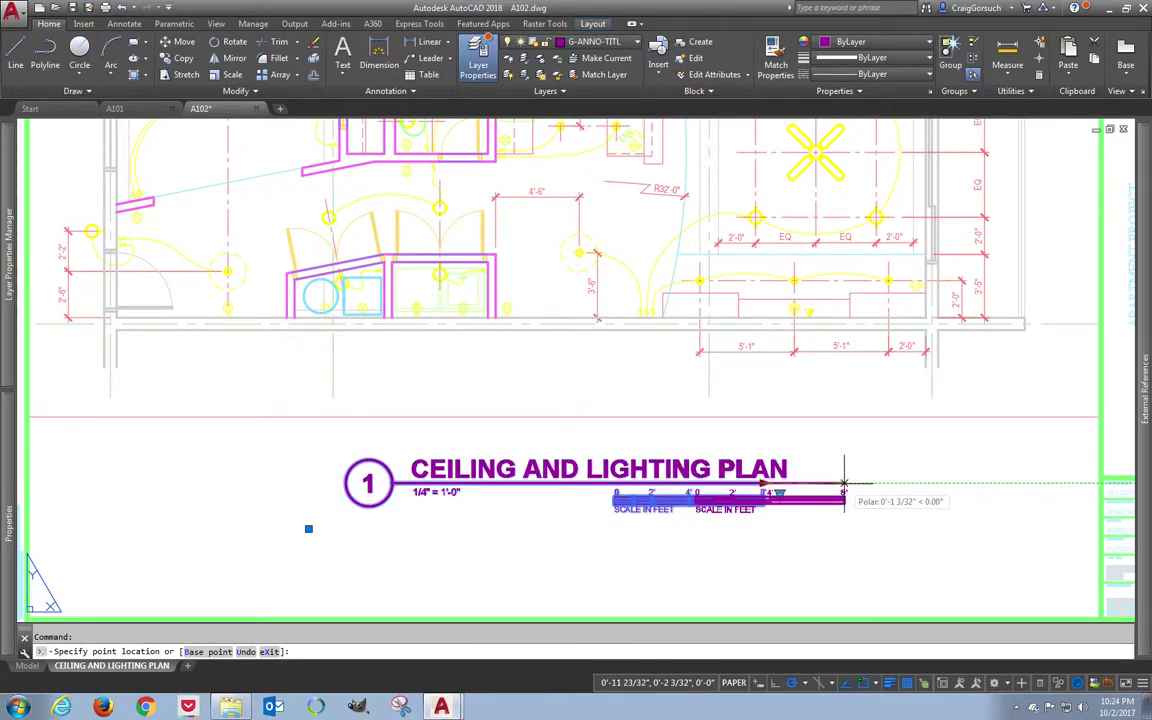
click(844, 483)
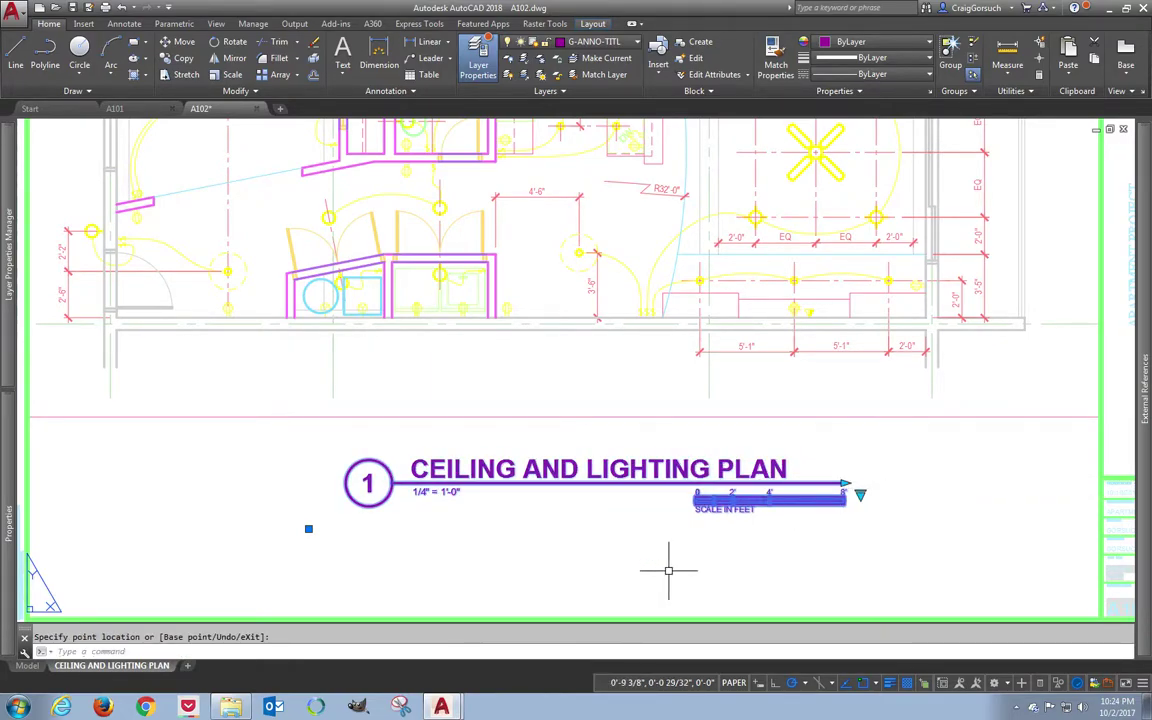
key(Escape)
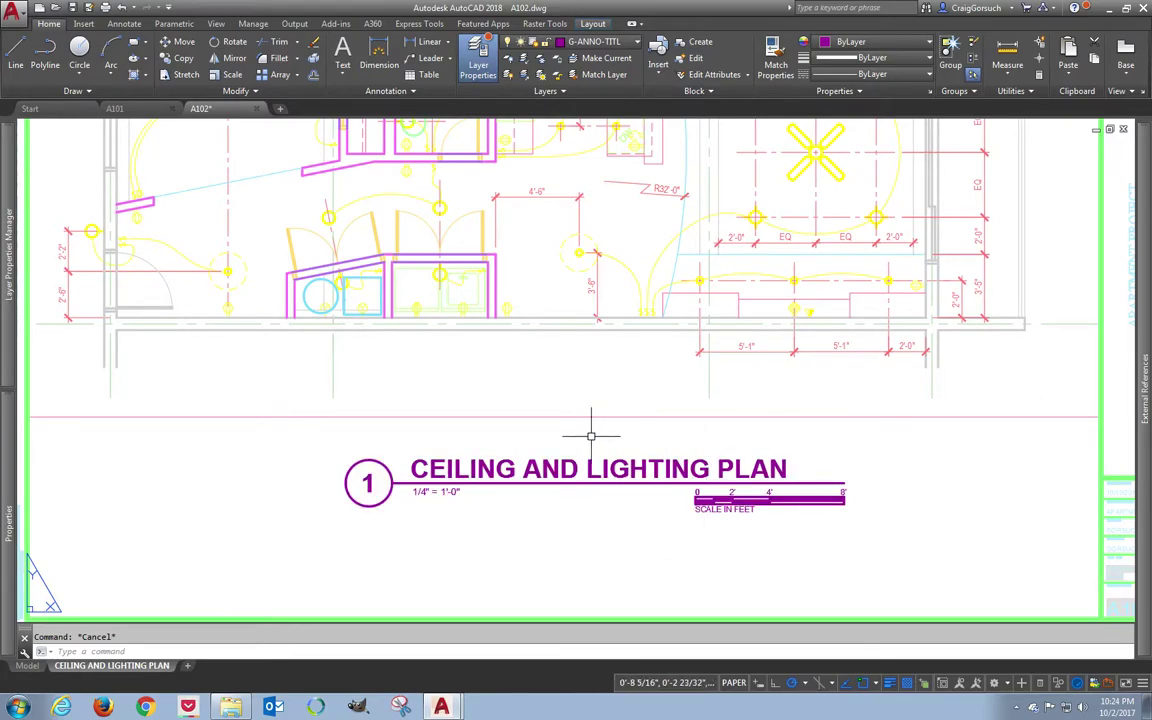
text(z)
key(Return)
text(a)
key(Return)
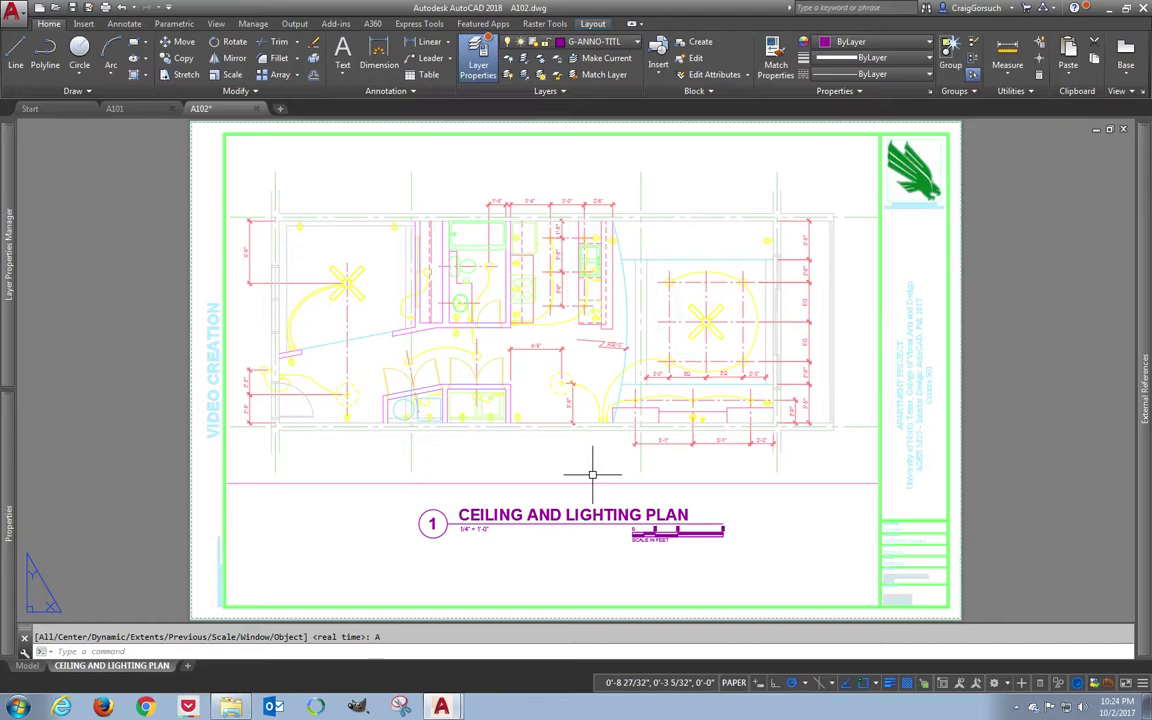
- In drawing A101, open the FLOOR PLAN layout, zoom to its extents, and save the drawing
click(125, 110)
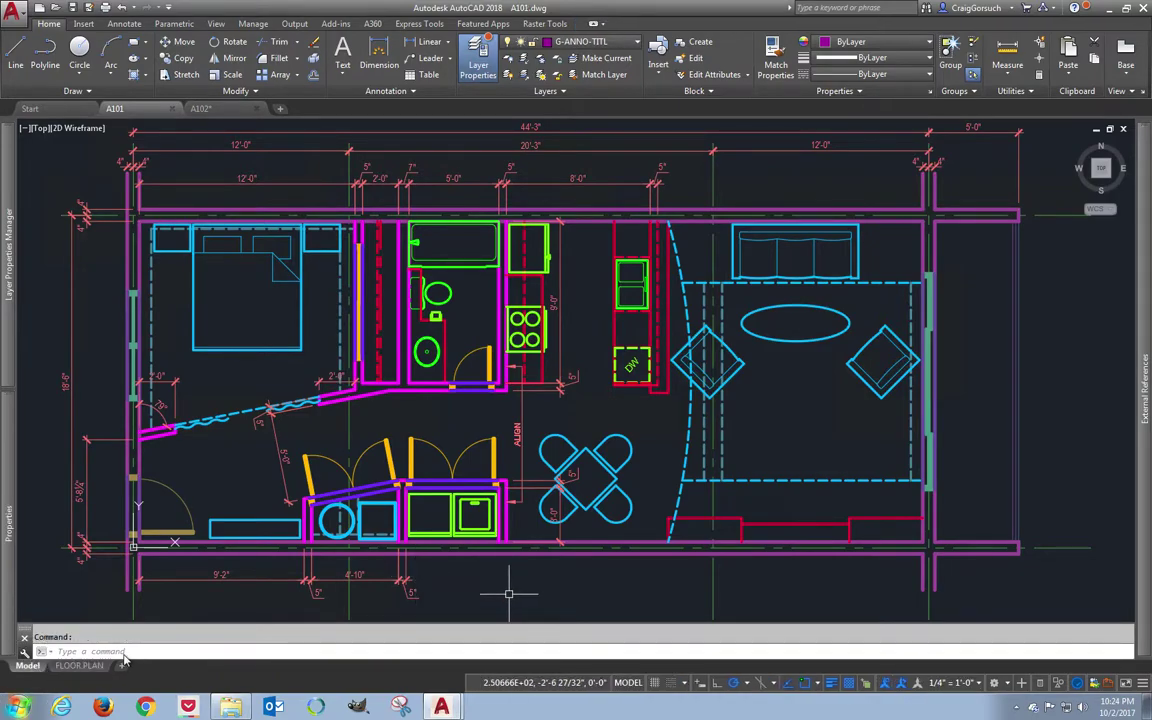
click(77, 665)
text(z)
key(Return)
text(E)
key(Return)
double_click(512, 562)
key(Escape)
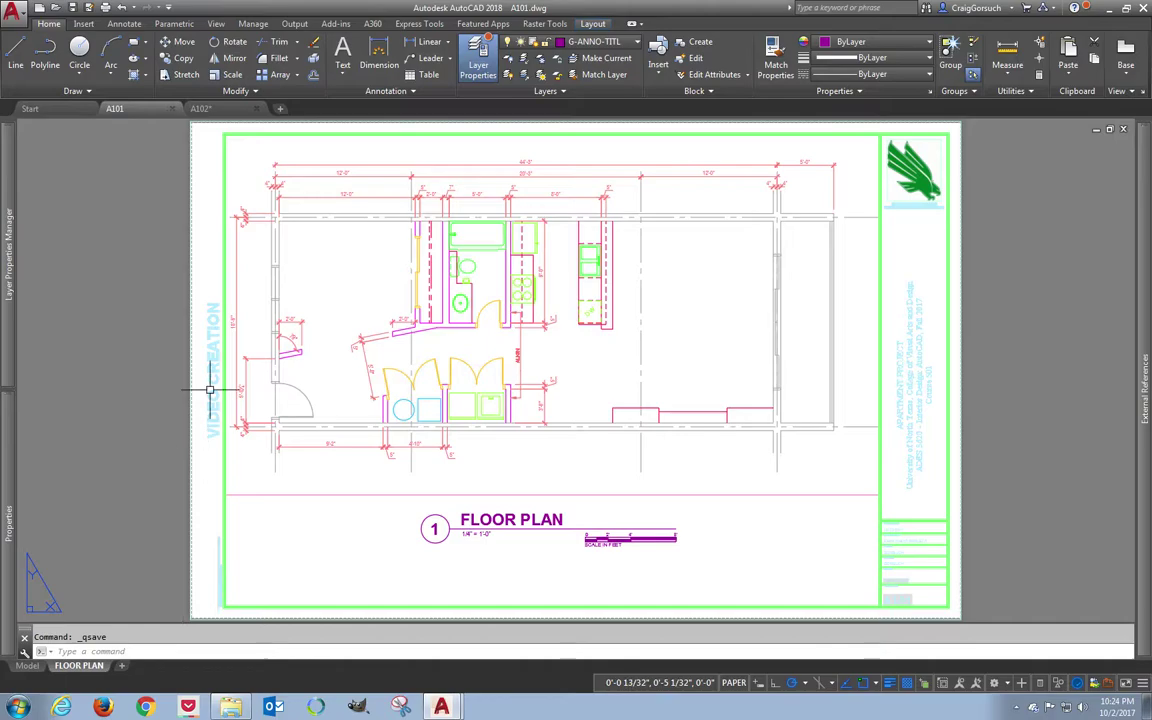
- Return to drawing A102, save it, and switch back to A101
click(201, 109)
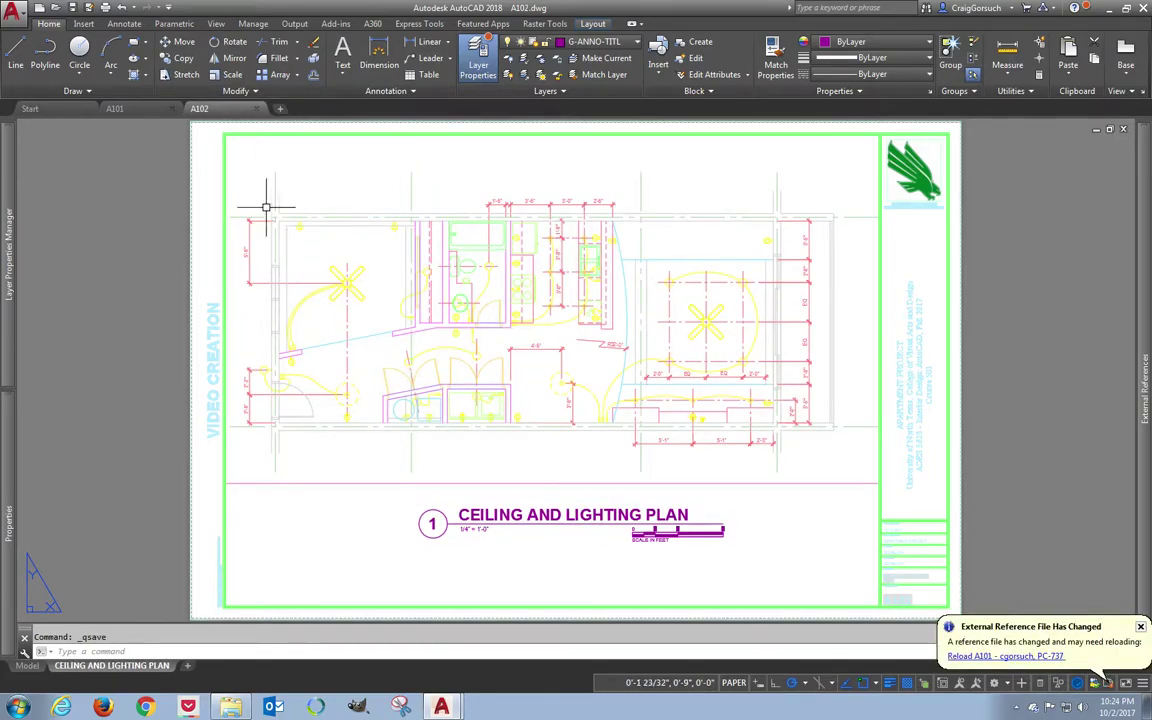
key(ctrl+Tab)
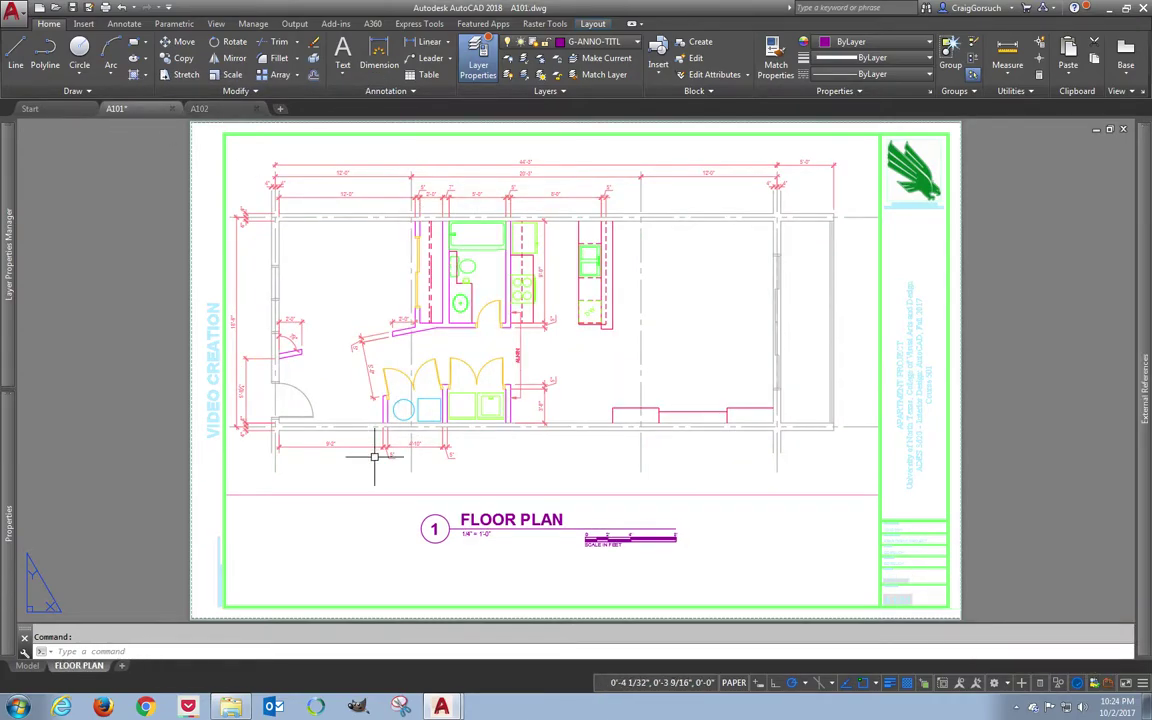
key(ctrl+Right)
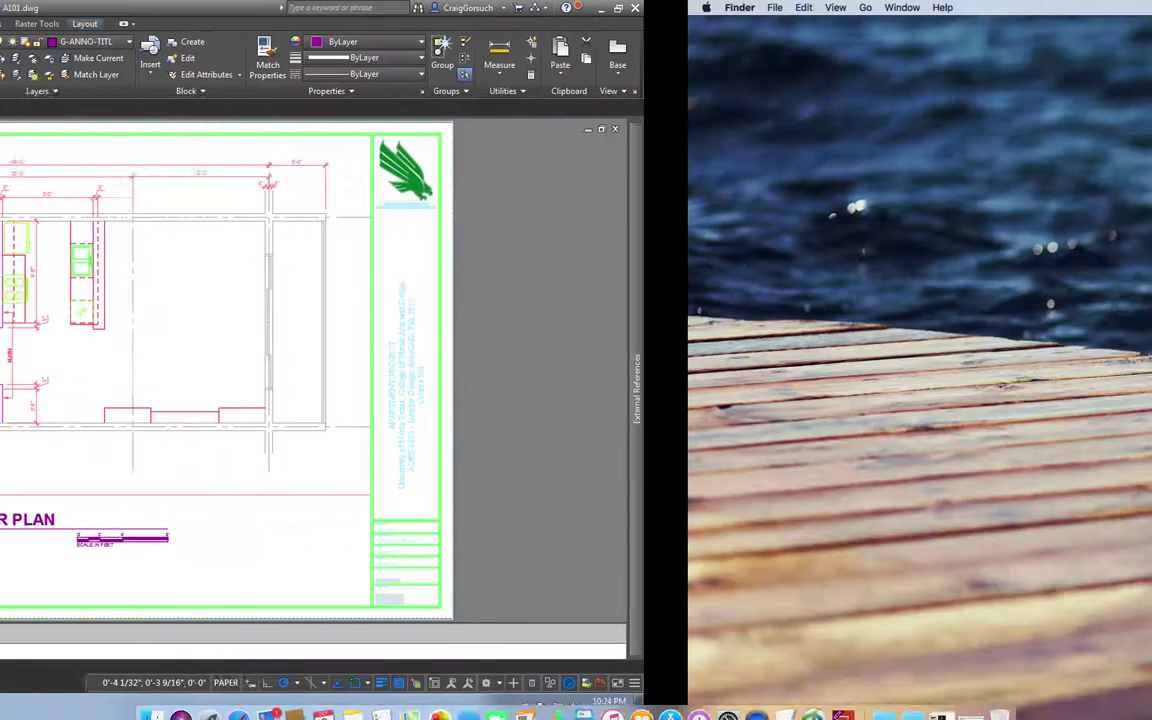